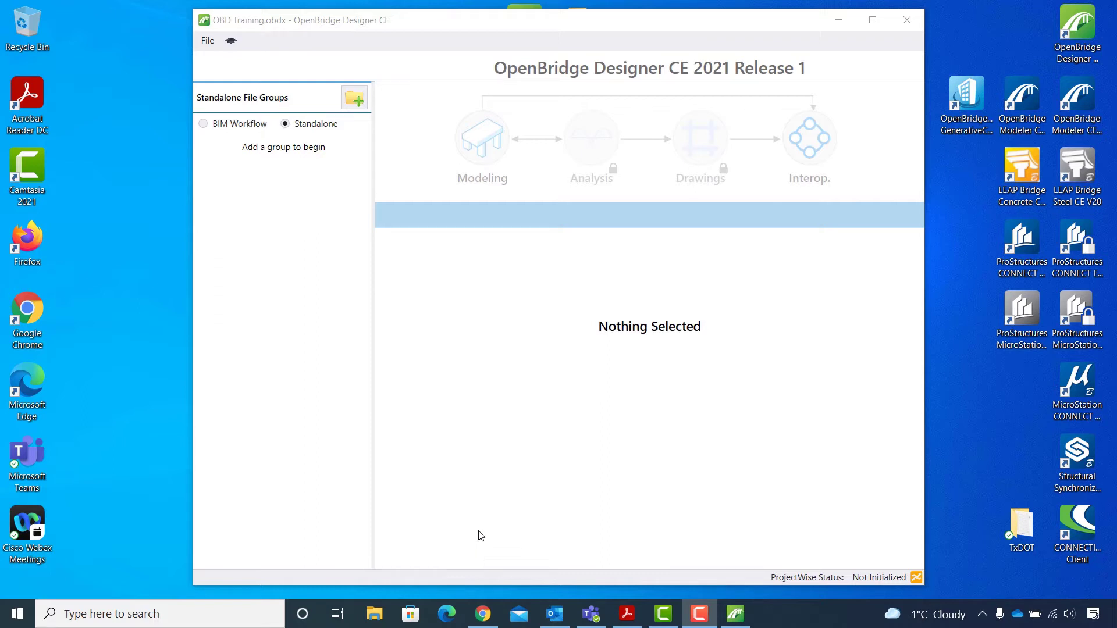
# Step: Add a standalone file group named "Module 9 - LBC"
pyautogui.click(346, 100)
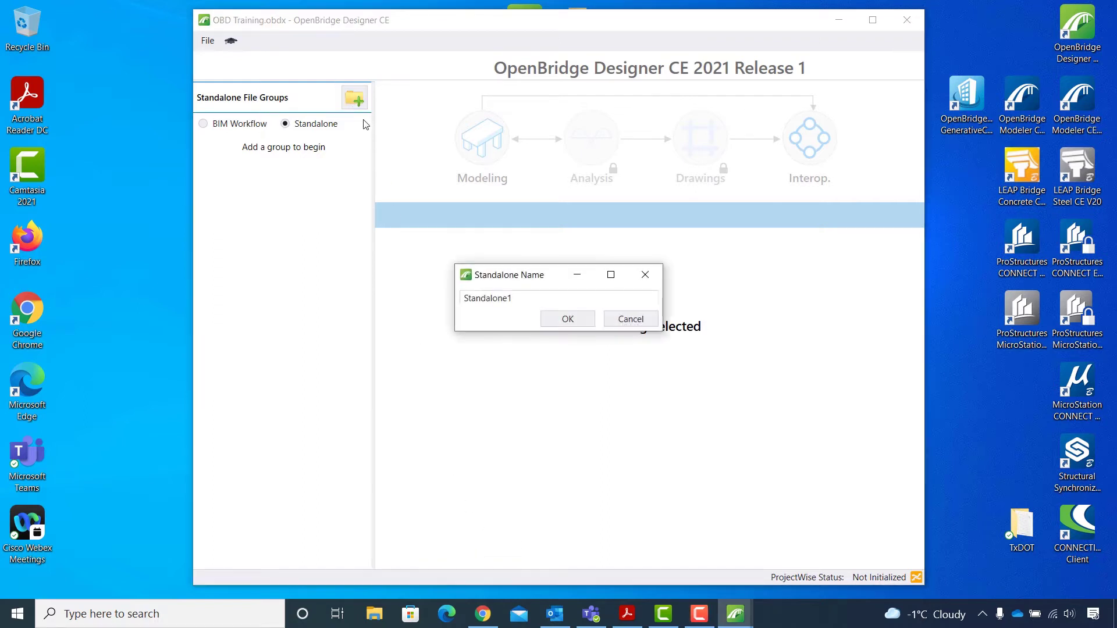
pyautogui.moveTo(524, 296); pyautogui.dragTo(433, 301)
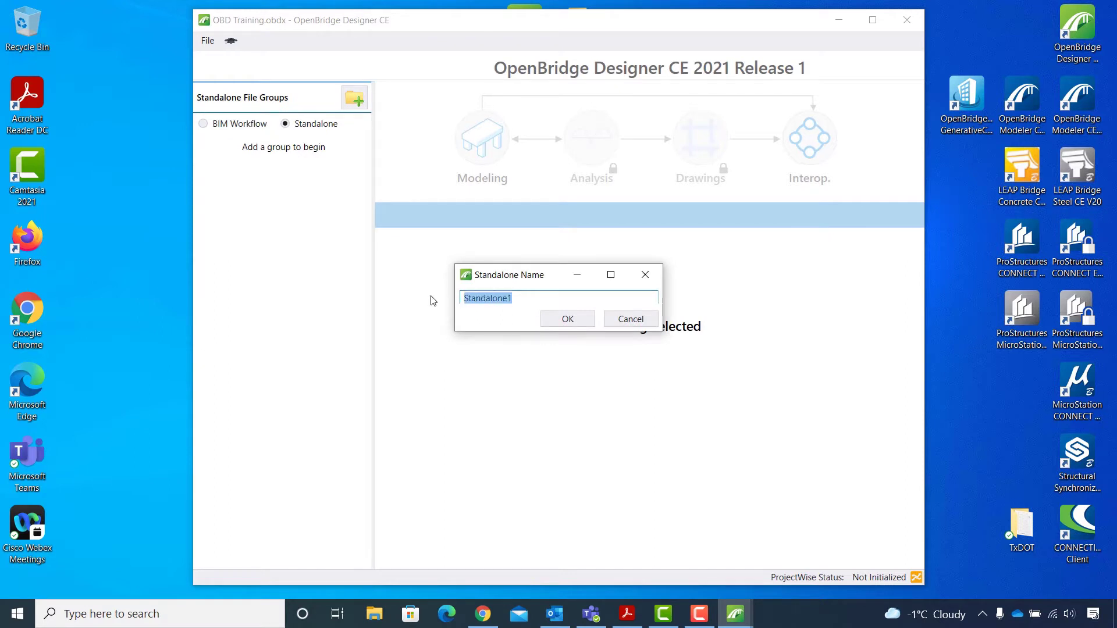
pyautogui.write('Module 9 - LBC')
pyautogui.click(567, 319)
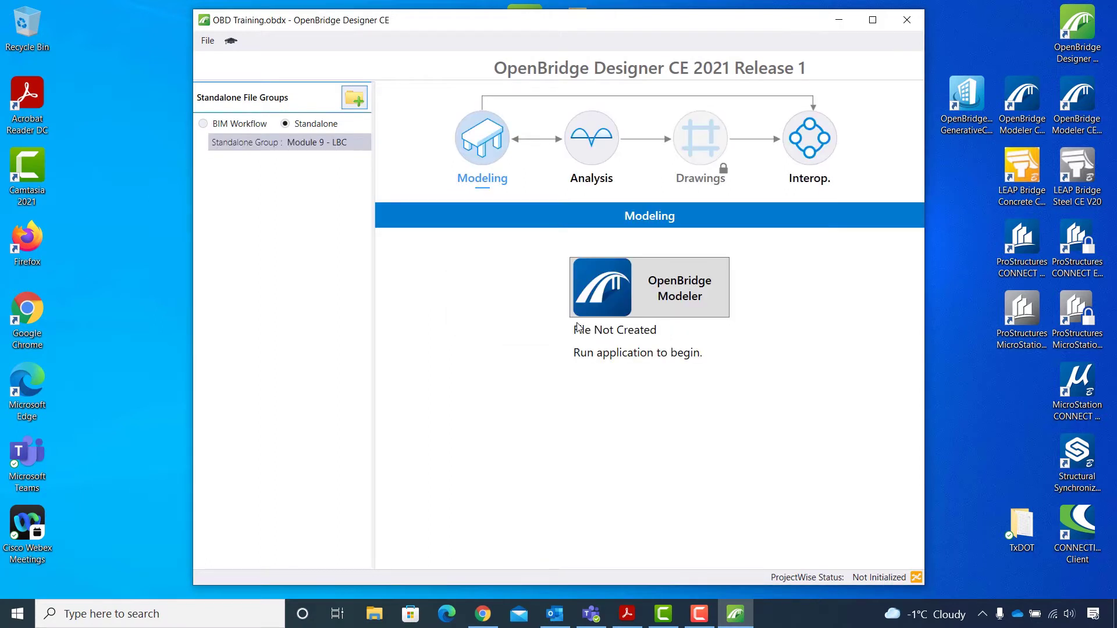
# Step: Launch OpenBridge Modeler and open Precast Bridge.dgn from the Module 9 (Interoperability) folder, using the active OpenBridge Training WorkSet
pyautogui.click(667, 296)
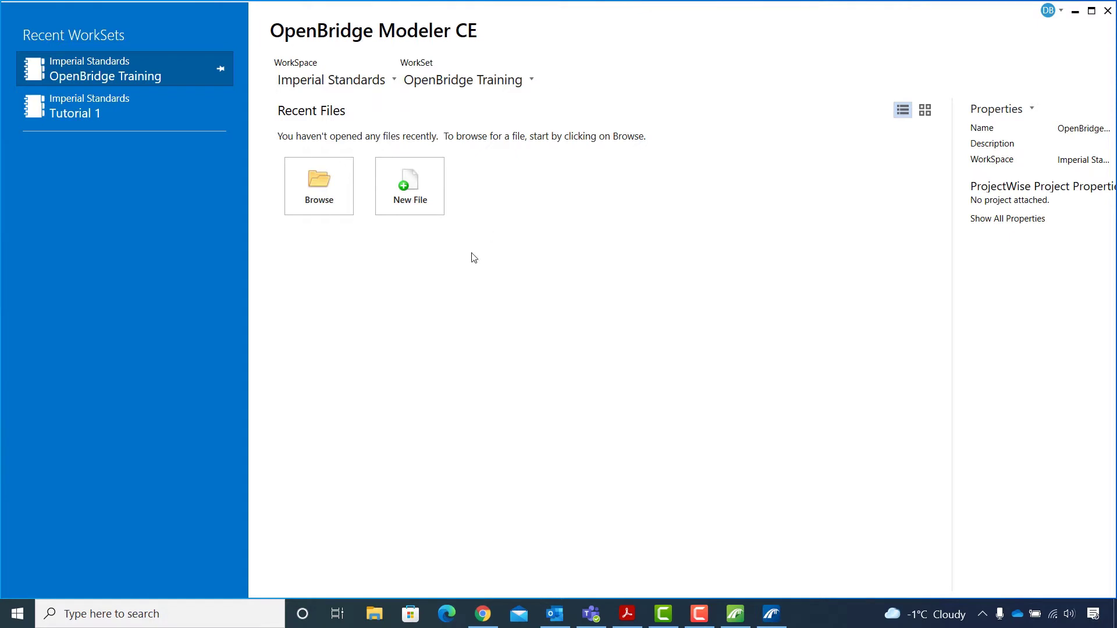
pyautogui.click(298, 201)
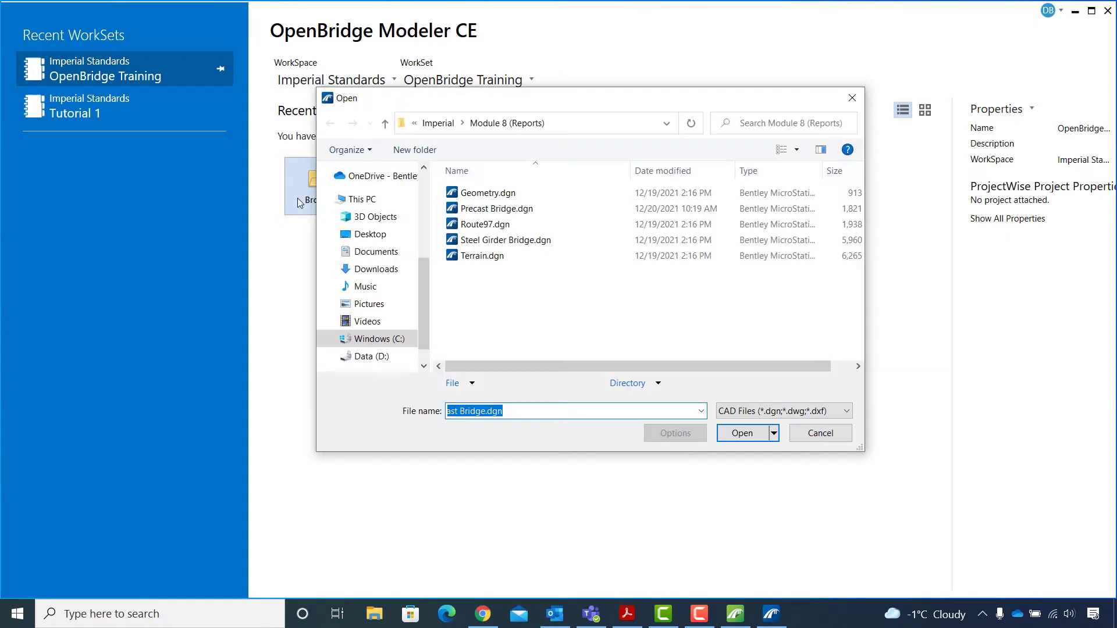
pyautogui.click(439, 124)
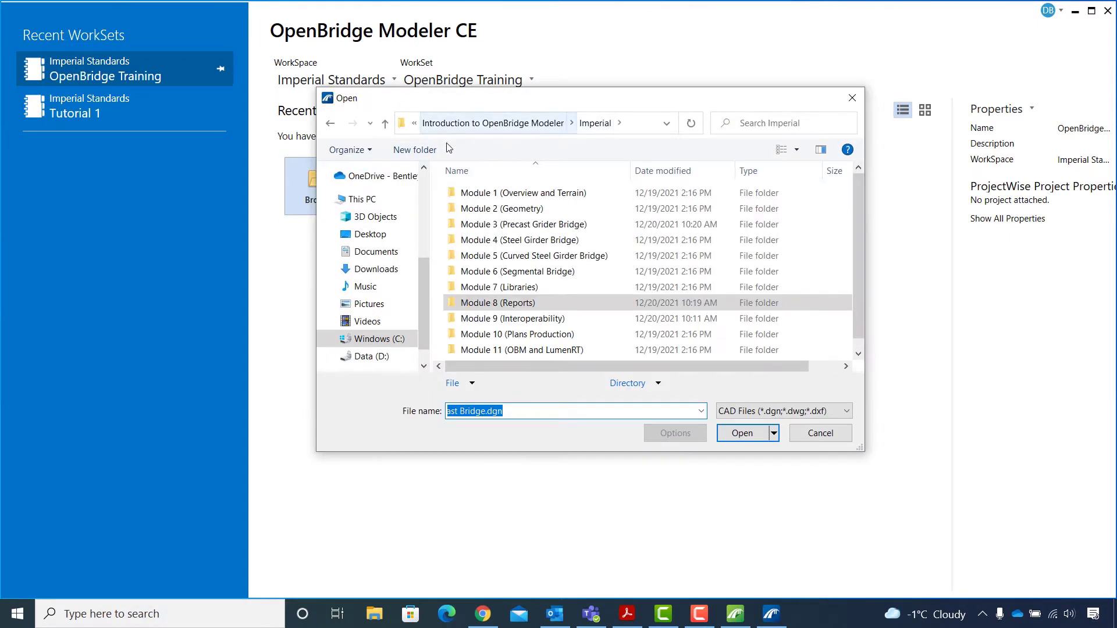
pyautogui.doubleClick(526, 319)
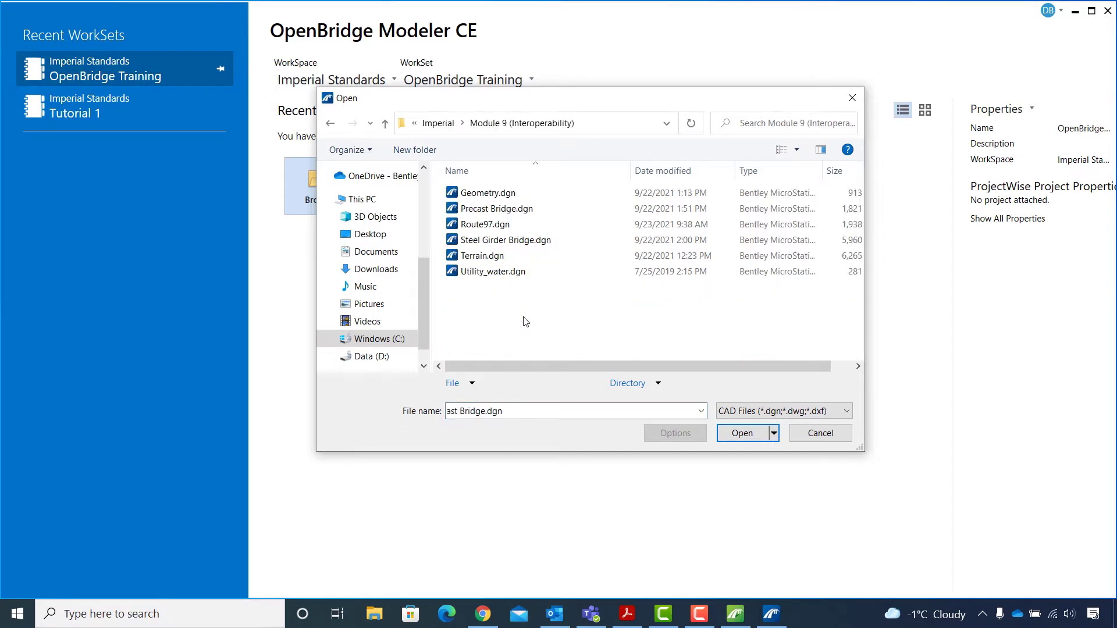
pyautogui.click(535, 210)
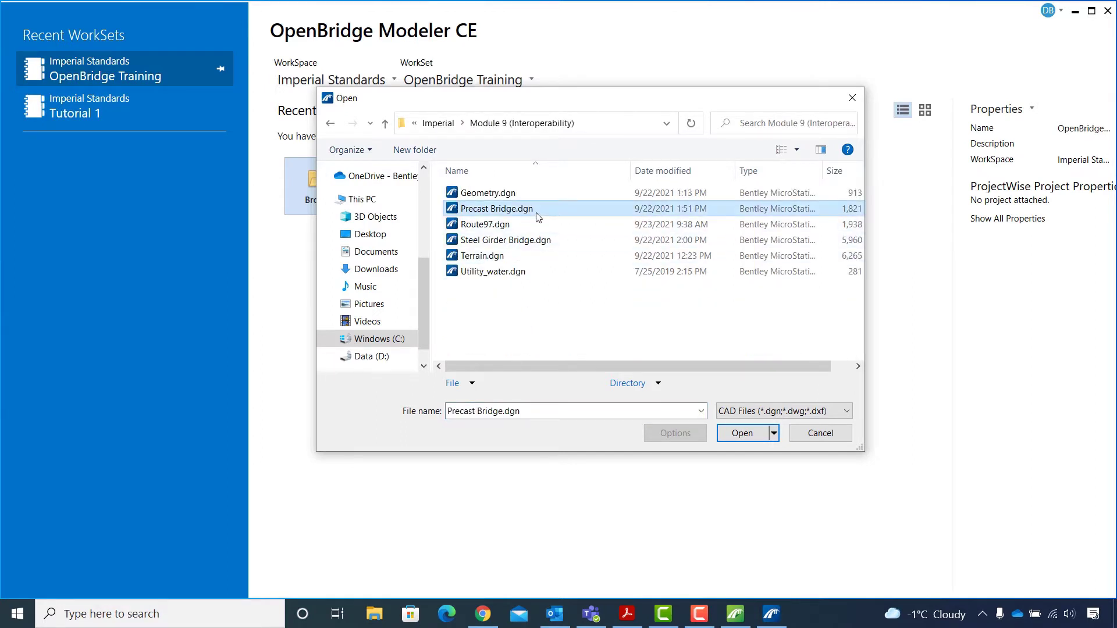
pyautogui.click(736, 432)
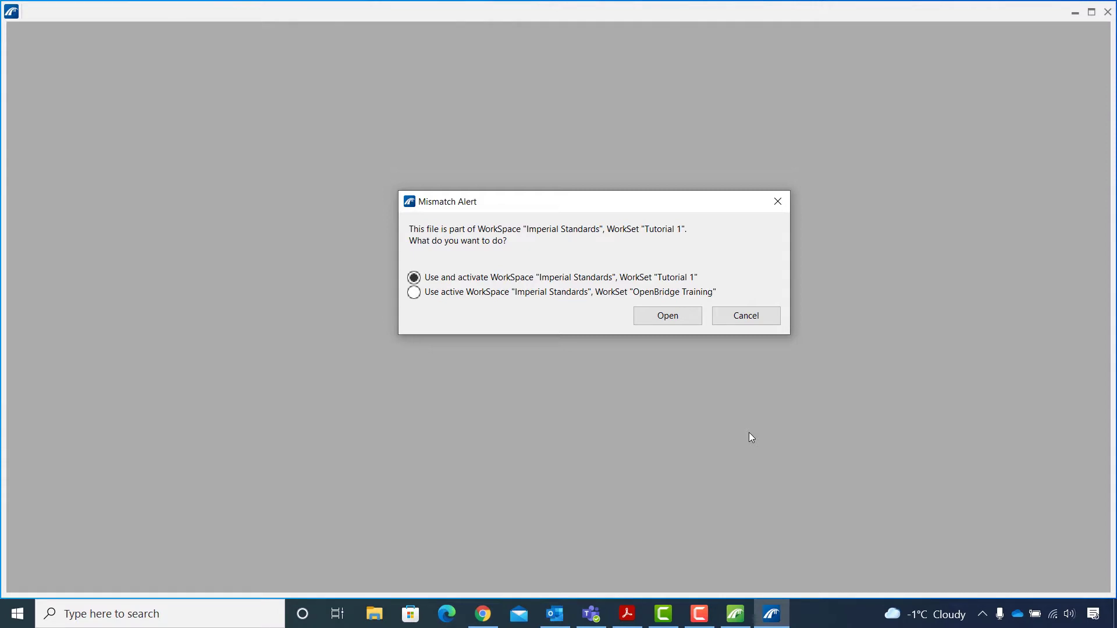
pyautogui.click(499, 293)
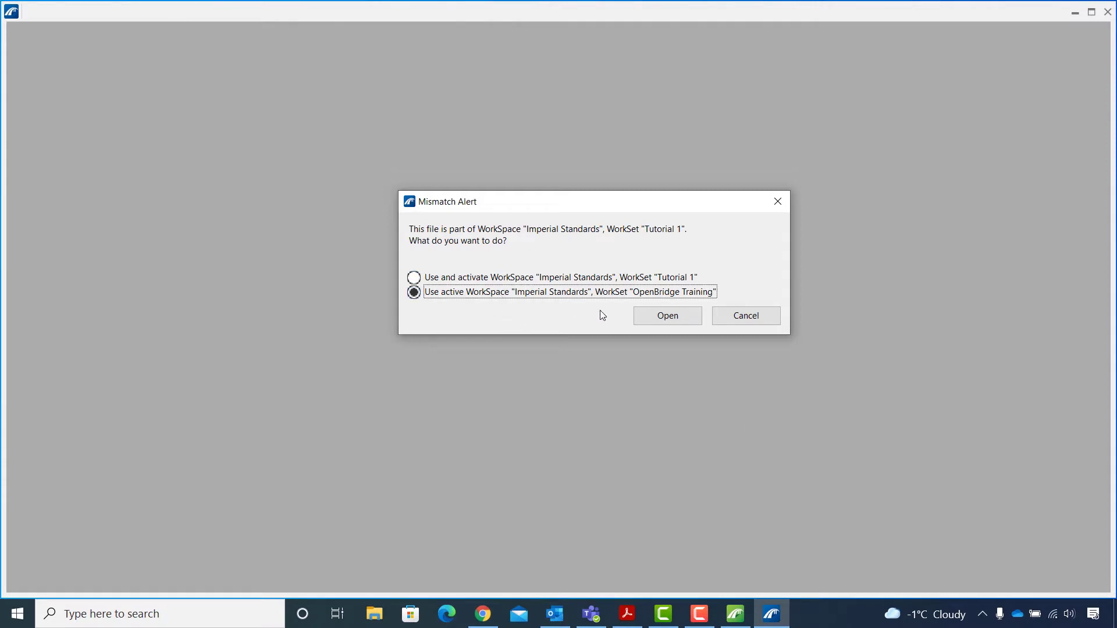
pyautogui.click(660, 316)
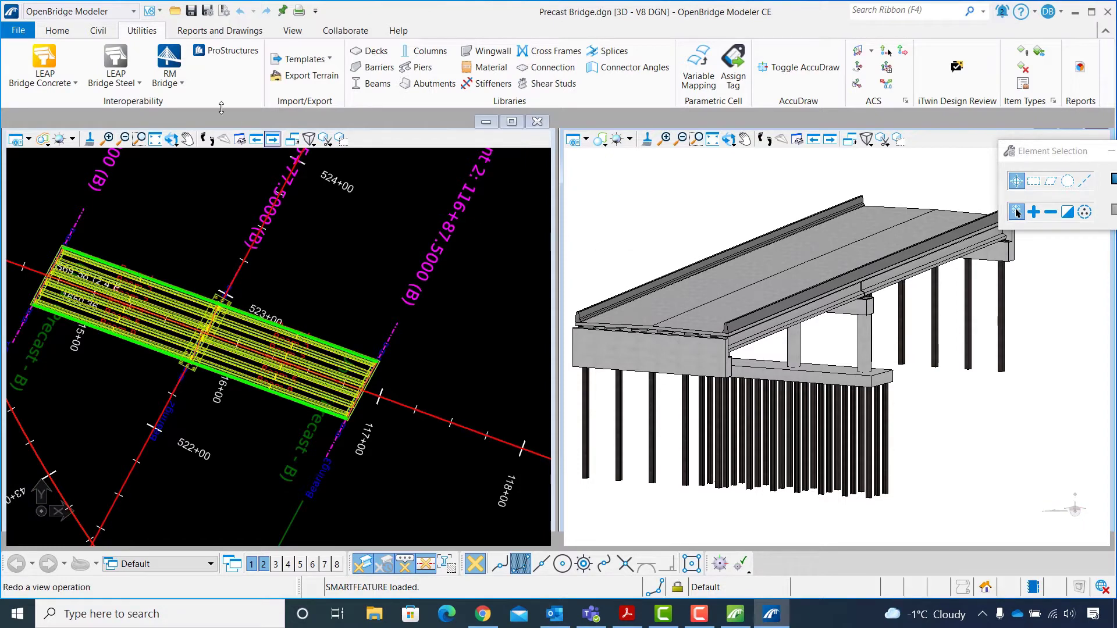
# Step: Send the precast bridge model to LEAP Bridge Concrete and complete the data transfer, dismissing the startup news there
pyautogui.click(61, 85)
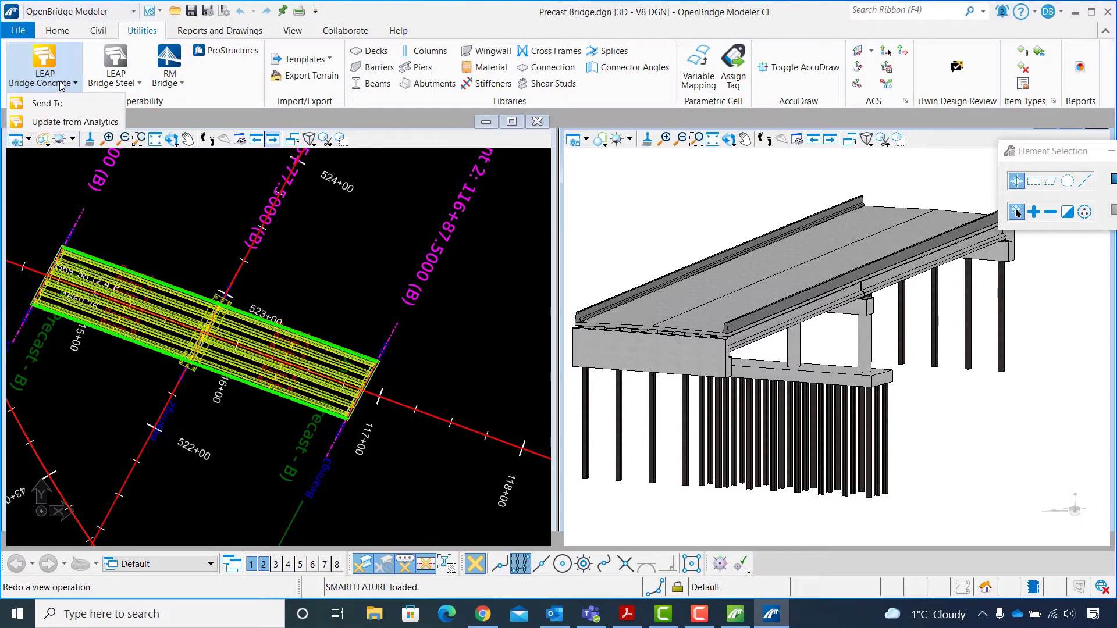
pyautogui.click(99, 108)
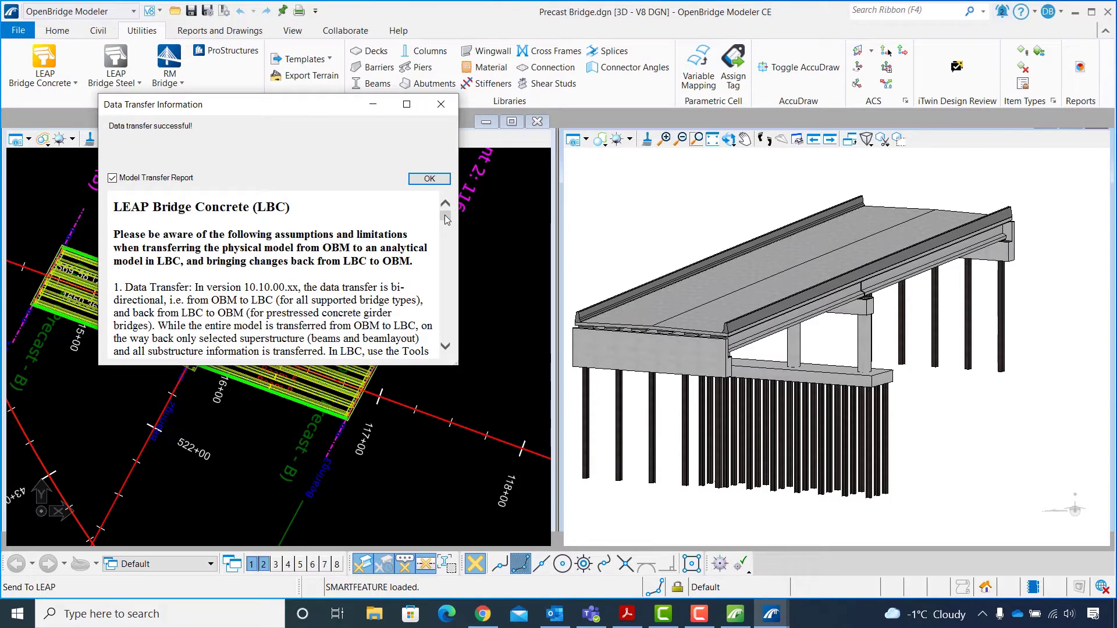
pyautogui.moveTo(445, 215)
pyautogui.mouseDown()
pyautogui.moveTo(469, 337)
pyautogui.moveTo(458, 212)
pyautogui.mouseUp()
pyautogui.click(430, 179)
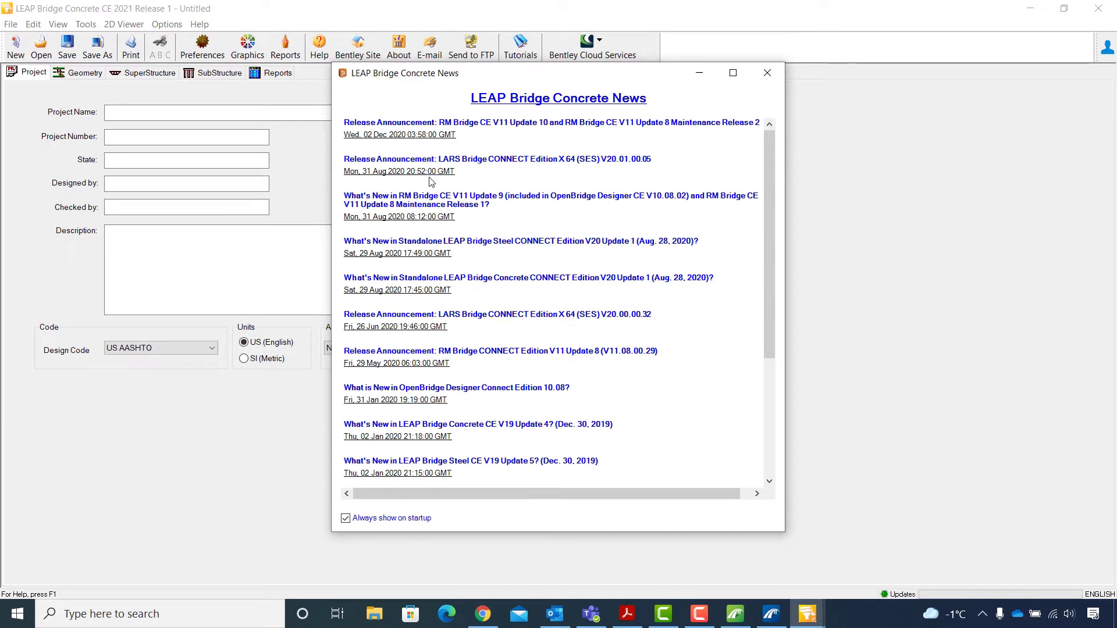
pyautogui.click(769, 73)
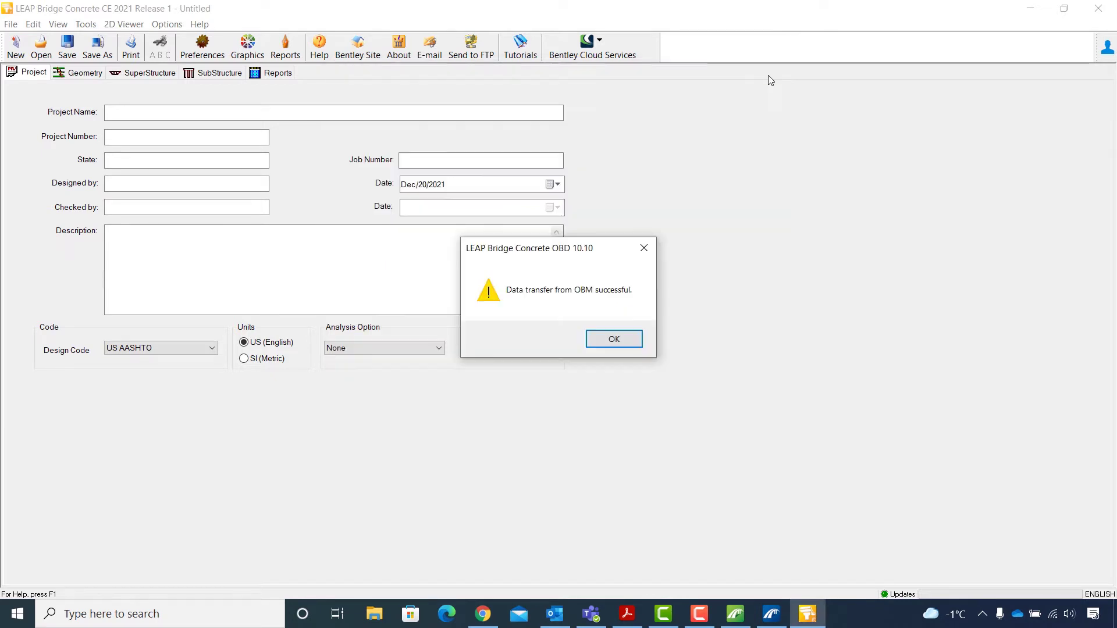
pyautogui.click(614, 339)
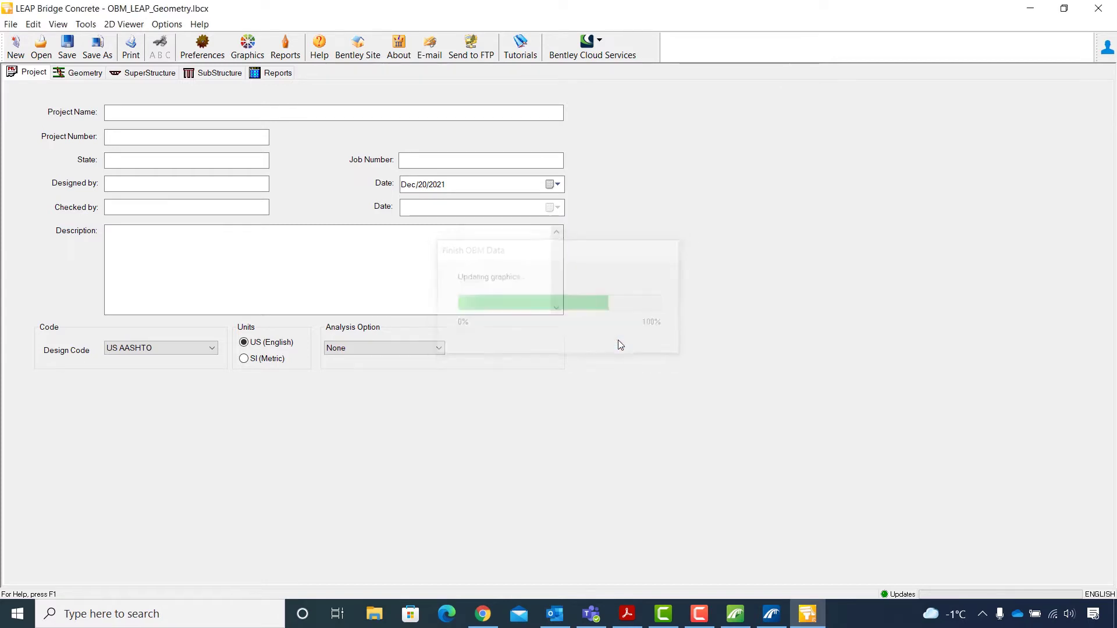
# Step: Examine the geometry of the transferred bridge in 3D, including girders, abutments and pier
pyautogui.click(80, 73)
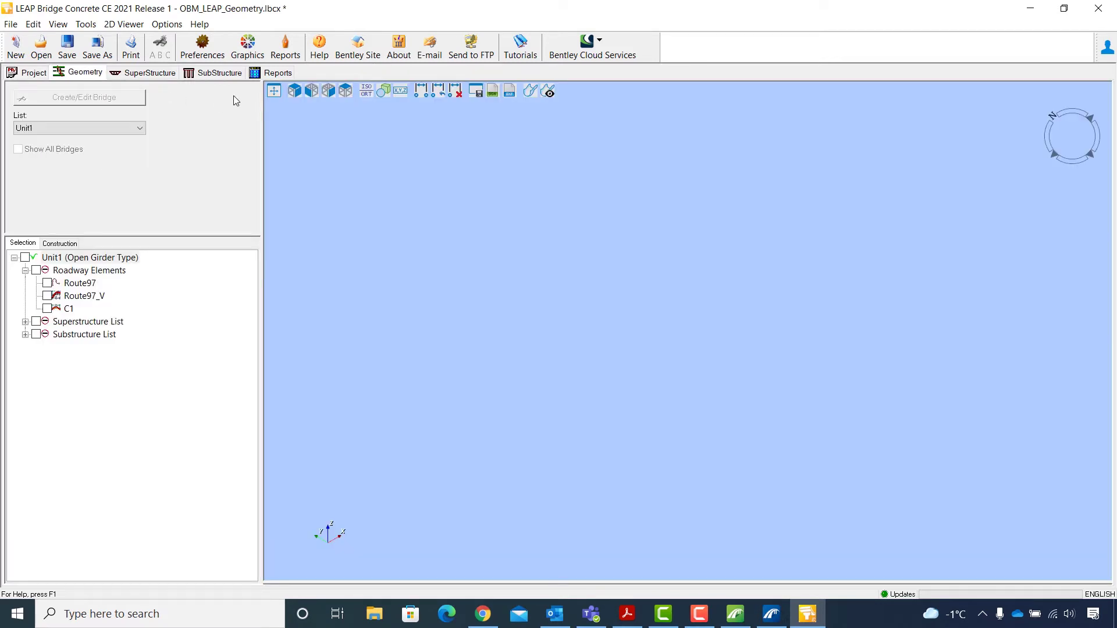
pyautogui.click(274, 91)
pyautogui.moveTo(399, 430); pyautogui.dragTo(498, 340)
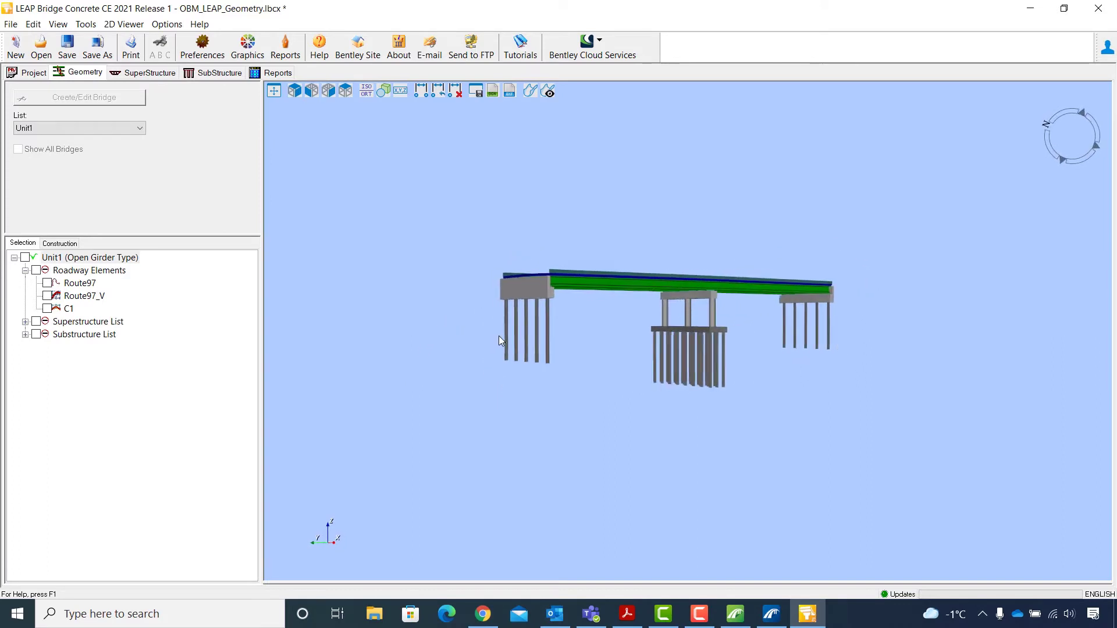
pyautogui.scroll(3, 708, 299)
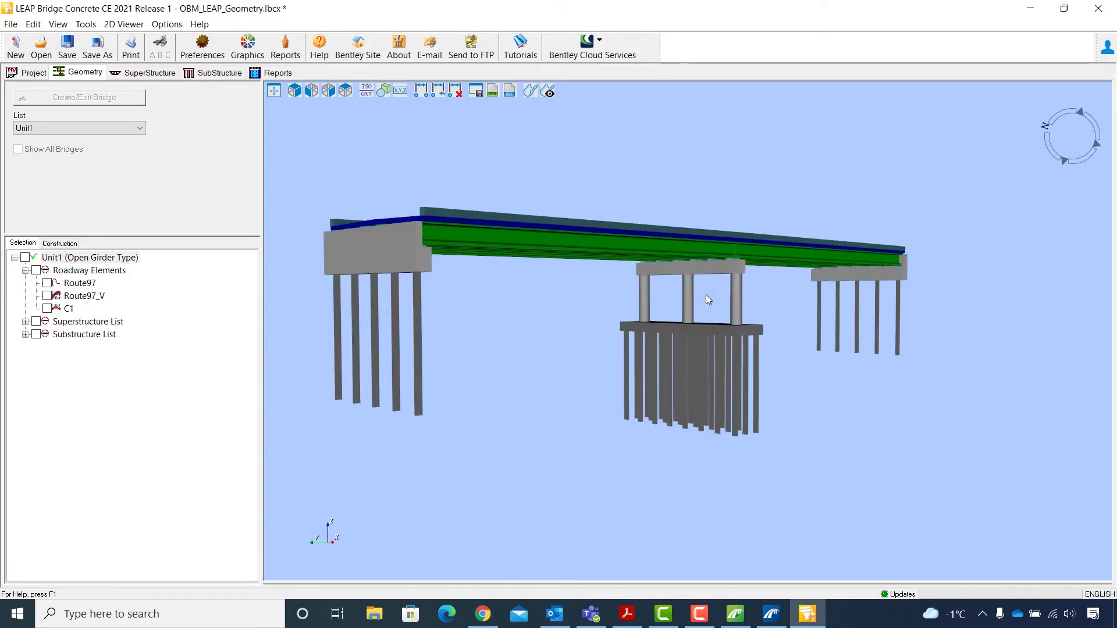
pyautogui.moveTo(561, 363); pyautogui.dragTo(600, 394)
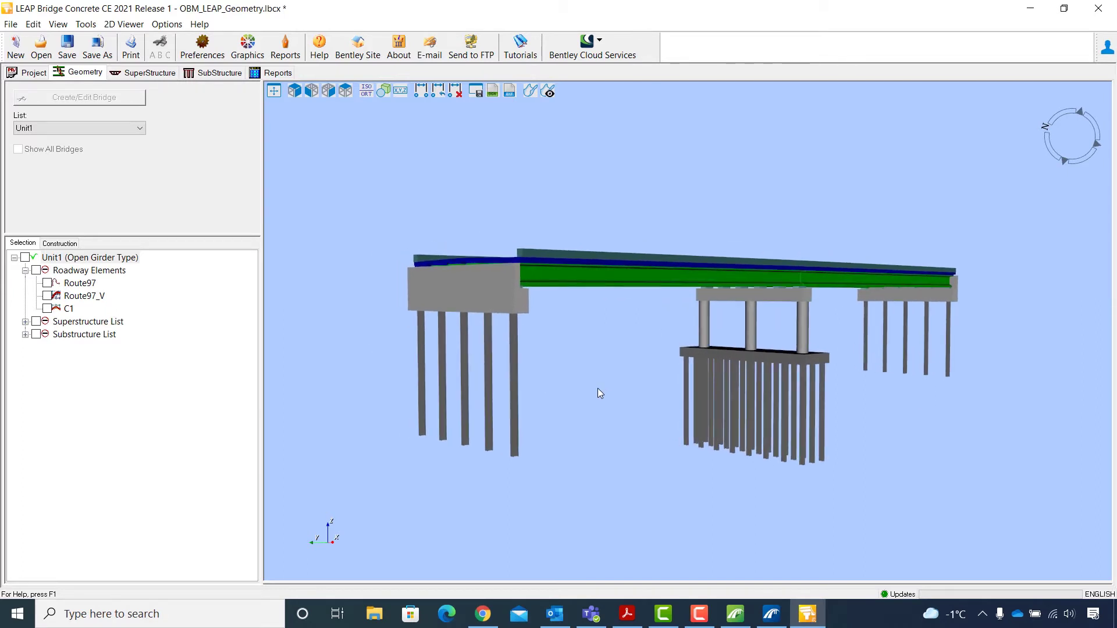
# Step: Open the superstructure in the Precast/Prestressed Girder module and bring up its bridge geometry data
pyautogui.click(139, 71)
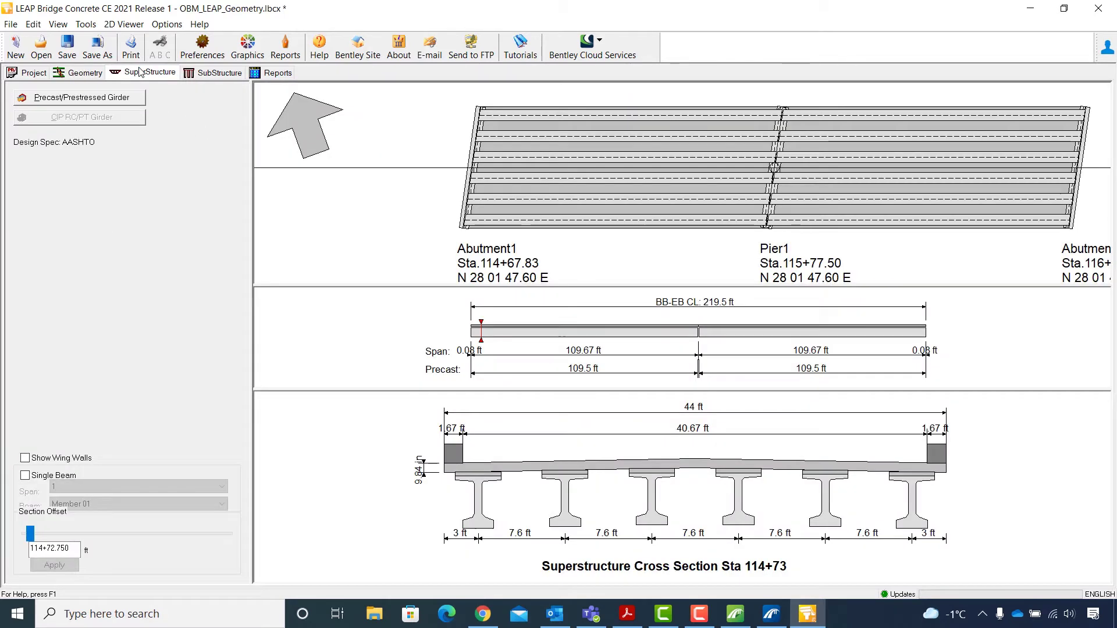
pyautogui.click(119, 100)
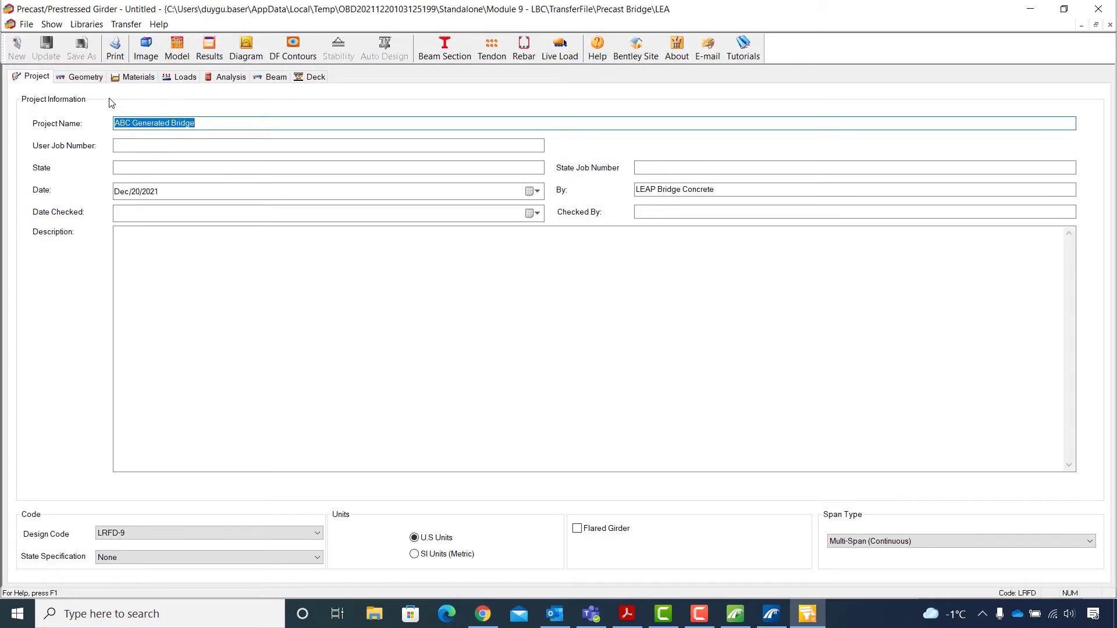
pyautogui.click(85, 78)
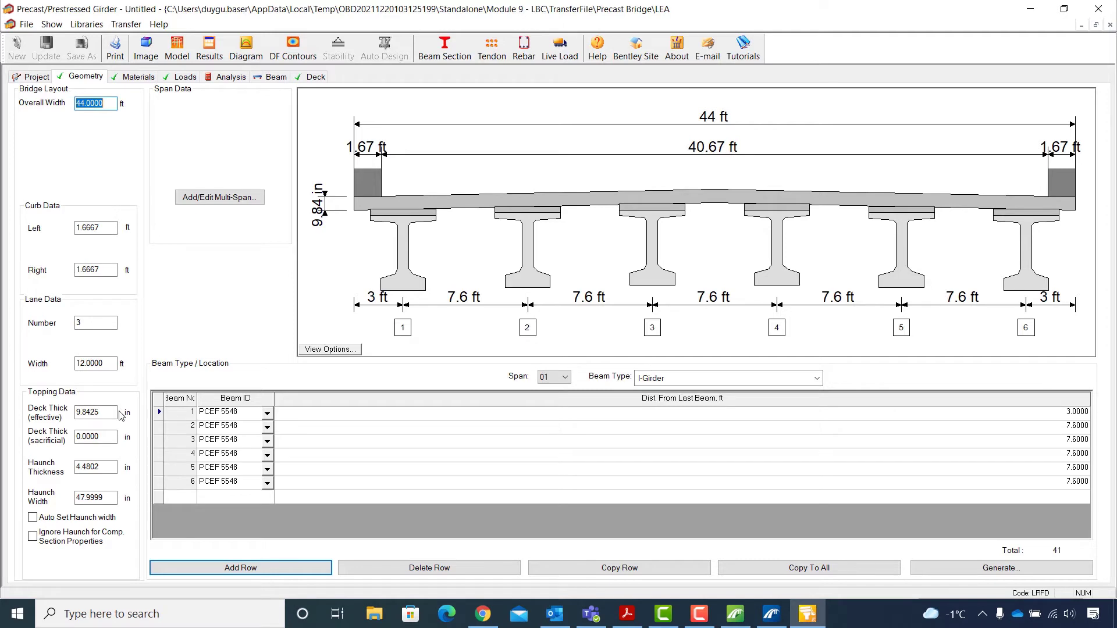
# Step: Set the effective deck thickness to 8.5 in, sacrificial thickness to 1 in and haunch thickness to 2 in, with haunch width set automatically
pyautogui.click(96, 412)
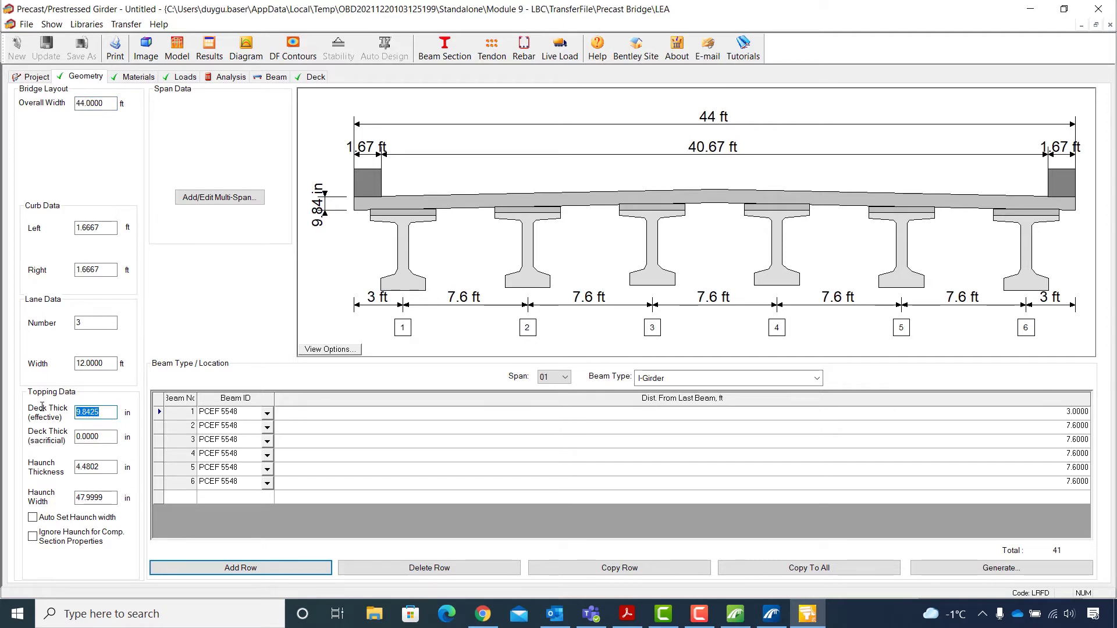
pyautogui.write('8.5')
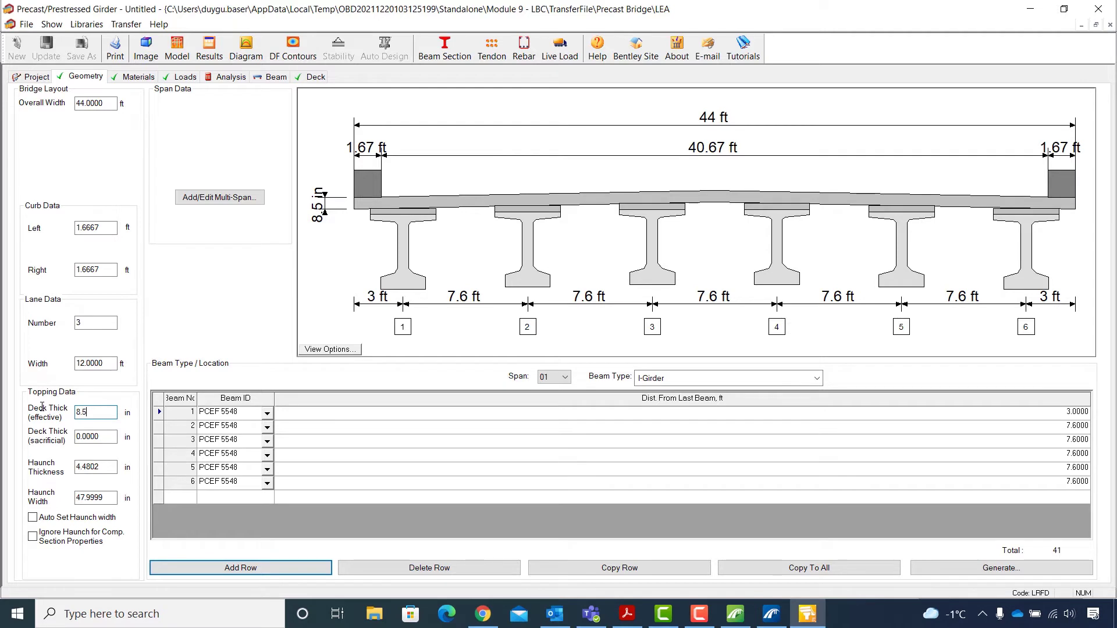
pyautogui.click(87, 437)
pyautogui.write('1')
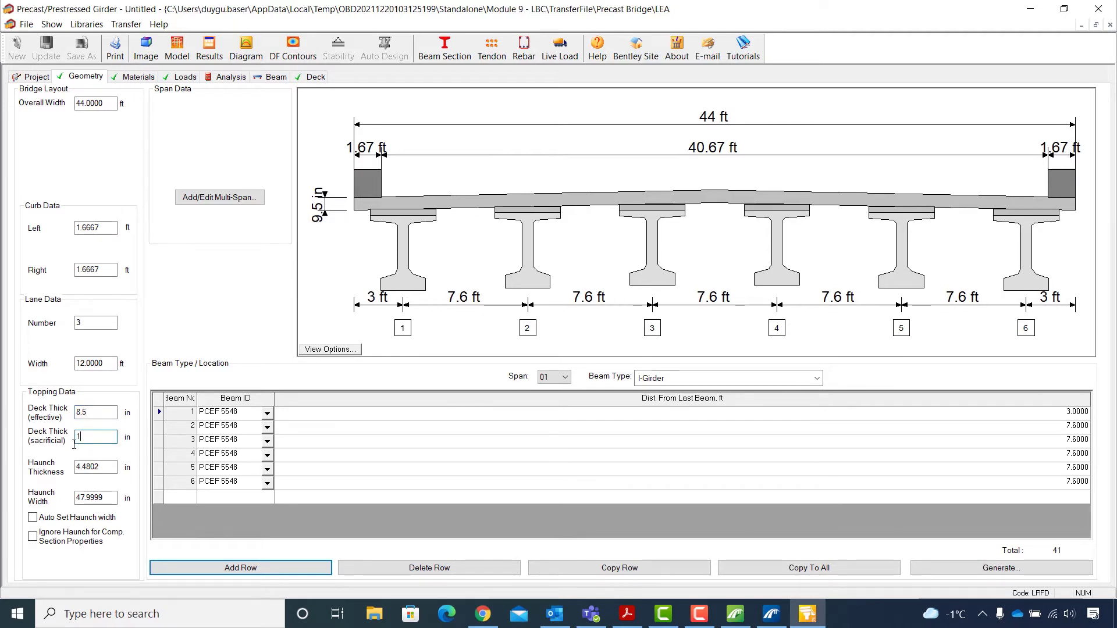
pyautogui.click(108, 468)
pyautogui.moveTo(109, 468); pyautogui.dragTo(70, 469)
pyautogui.write('2')
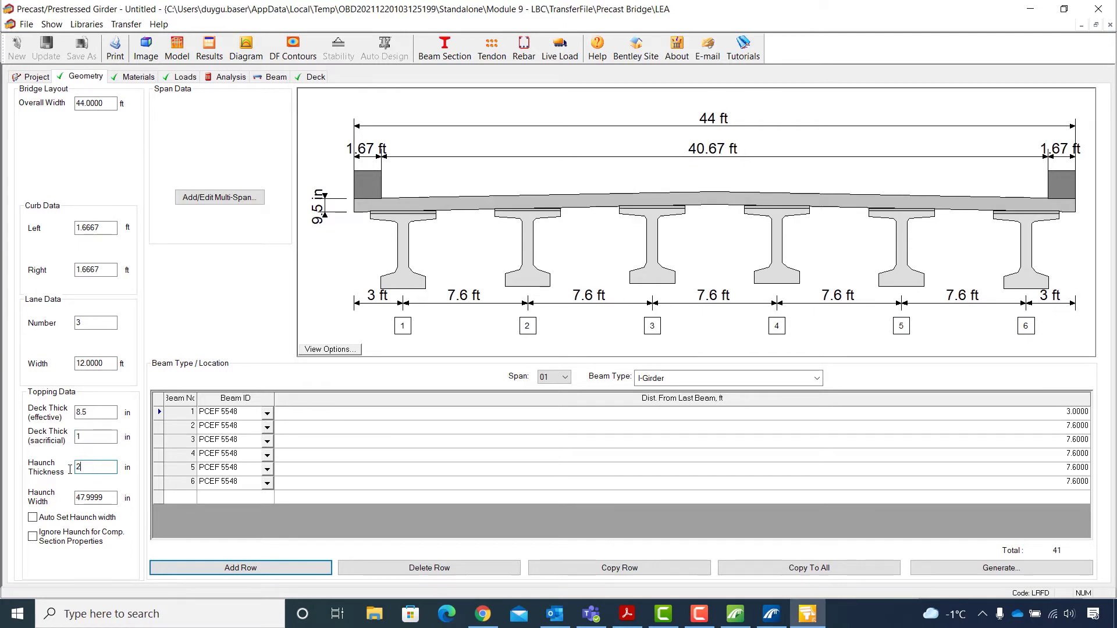
pyautogui.click(33, 522)
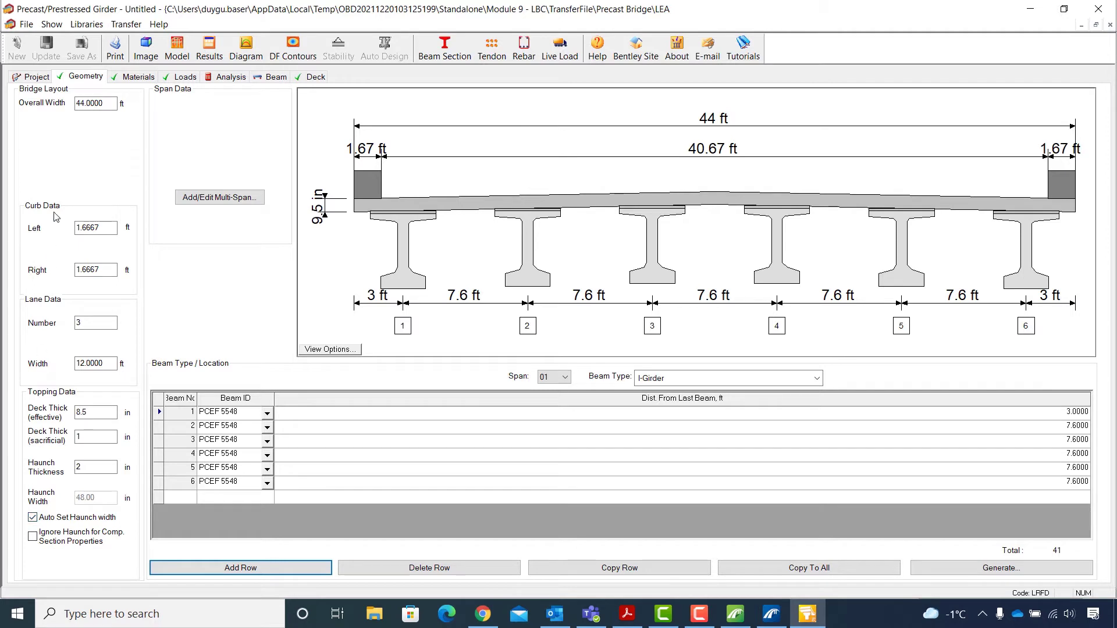
# Step: Set the girder concrete strength to 7.0 ksi at release and 9.0 ksi final, and choose 6/10-270K-LL as the prestressing tendon
pyautogui.click(134, 79)
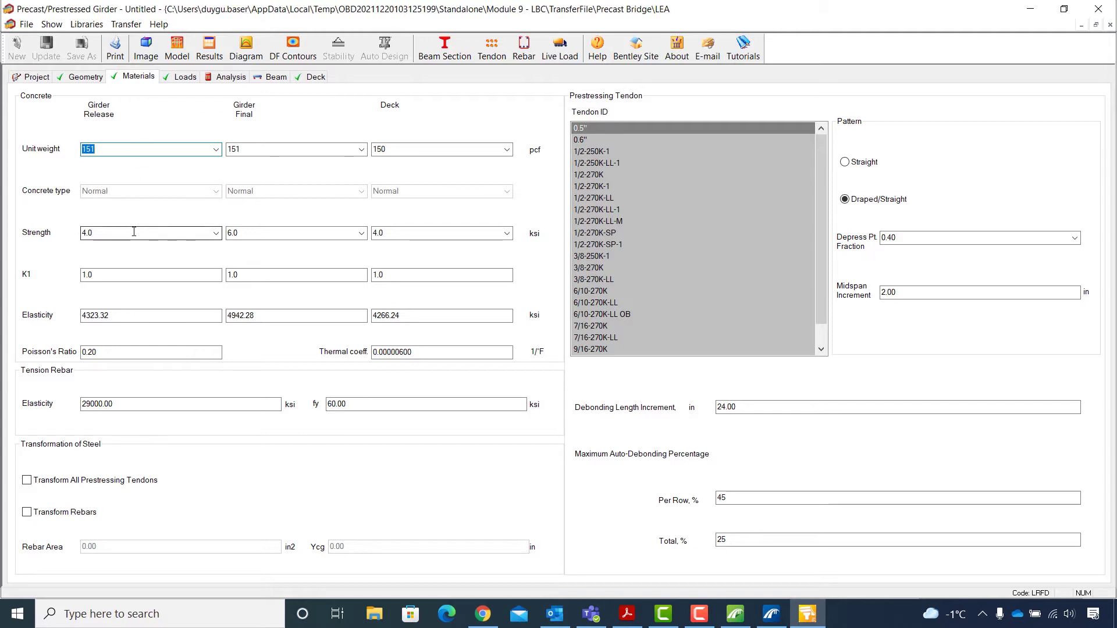
pyautogui.click(216, 233)
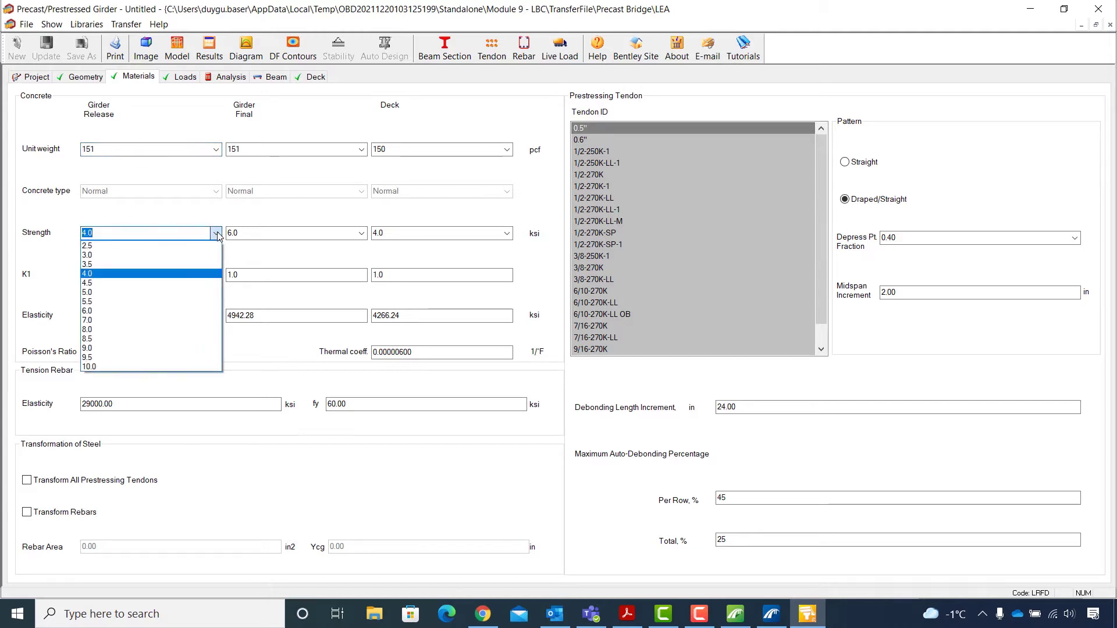
pyautogui.click(177, 320)
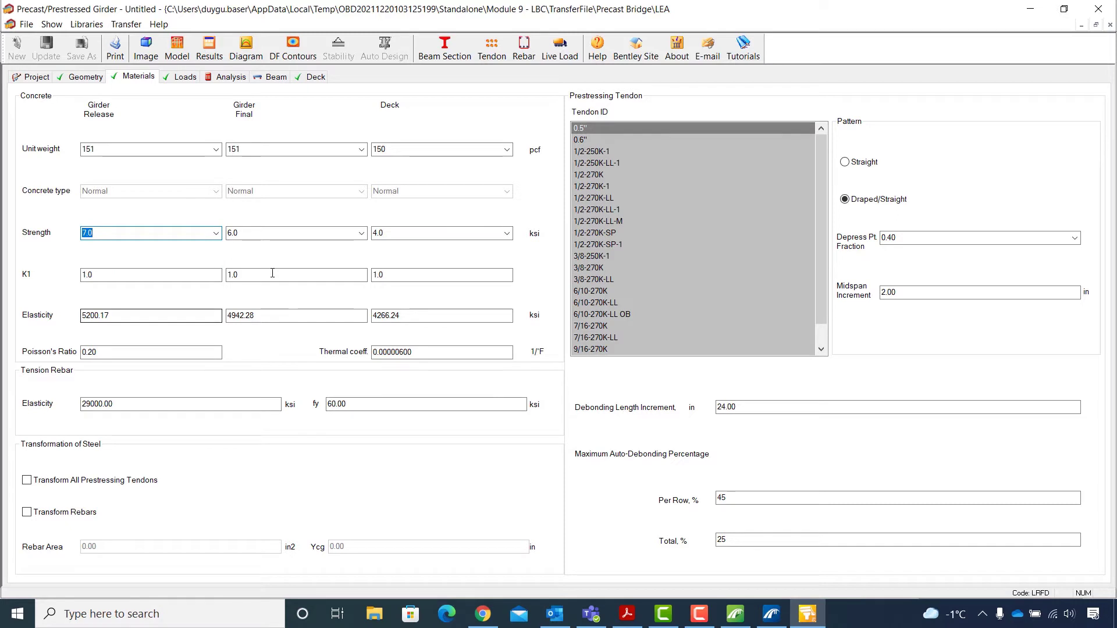
pyautogui.click(361, 233)
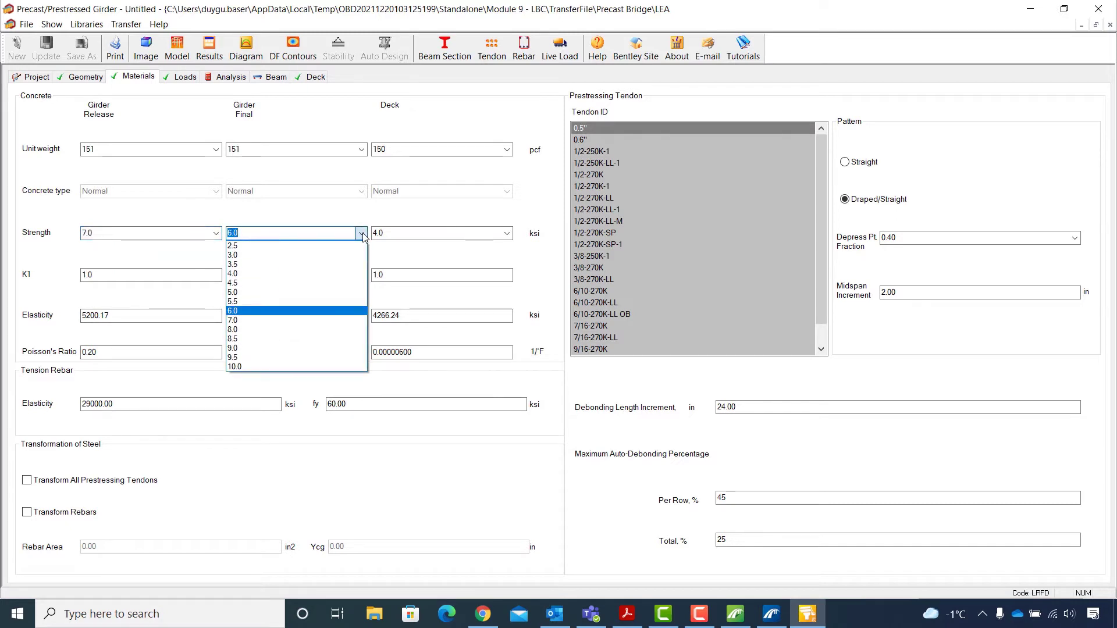
pyautogui.click(346, 349)
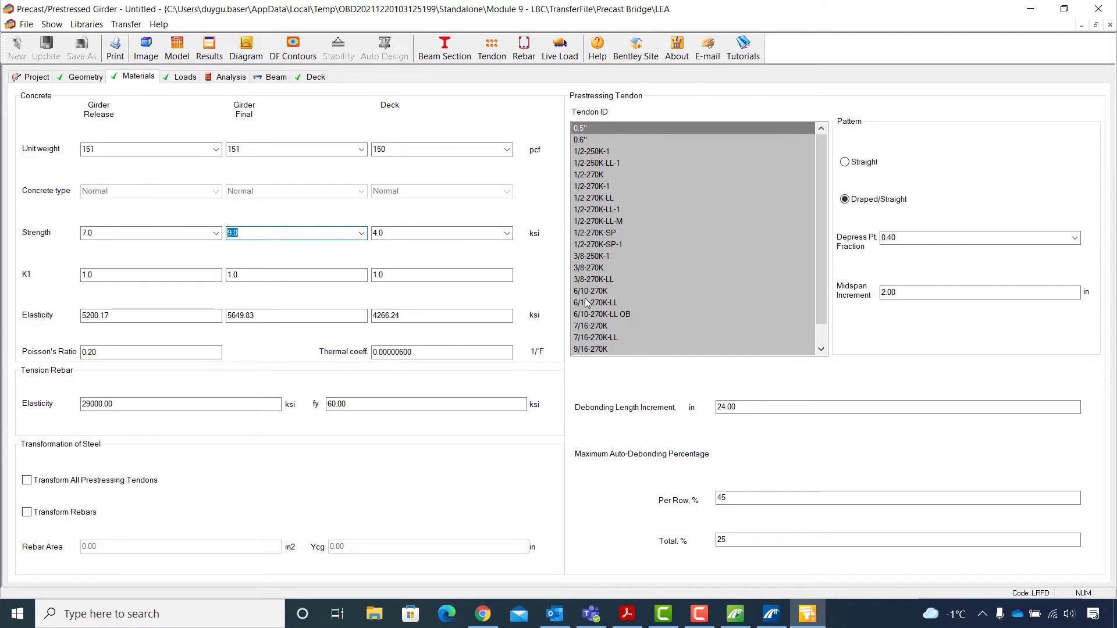
pyautogui.click(668, 303)
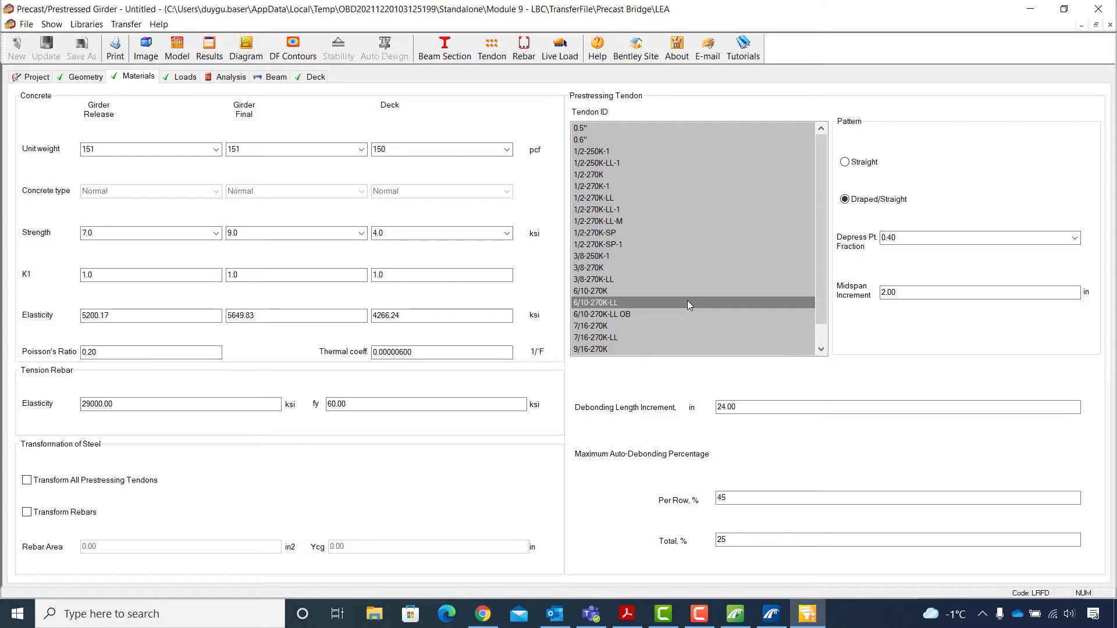
# Step: Regenerate the permanent loads with 0.43 klf left and right barrier weights and a 0.025 ksf future wearing surface, replacing the existing ones
pyautogui.click(185, 79)
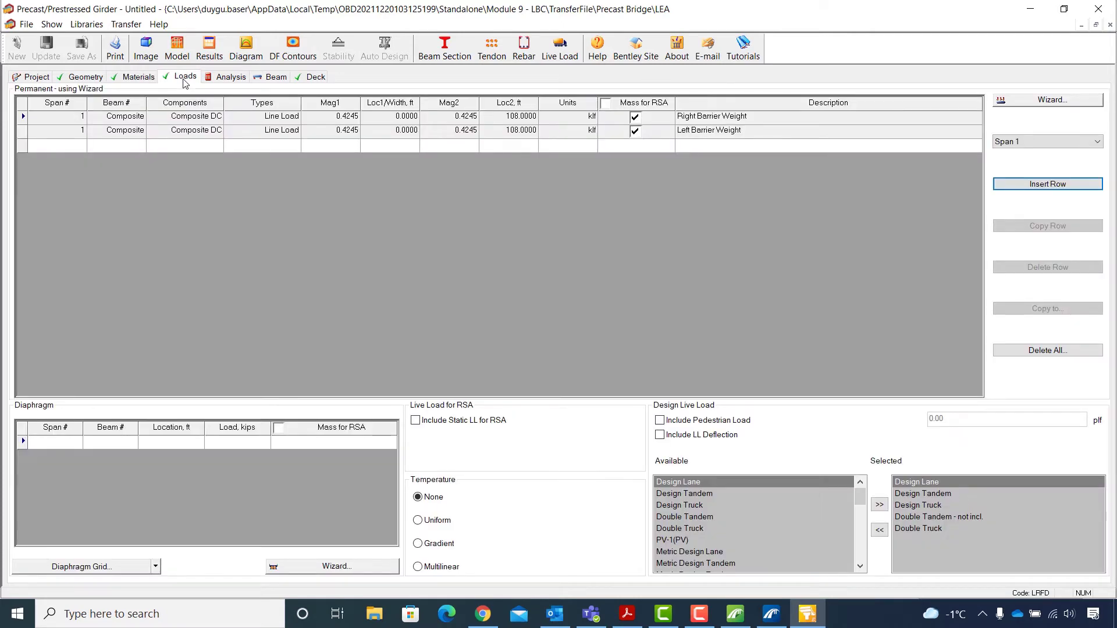
pyautogui.click(1036, 101)
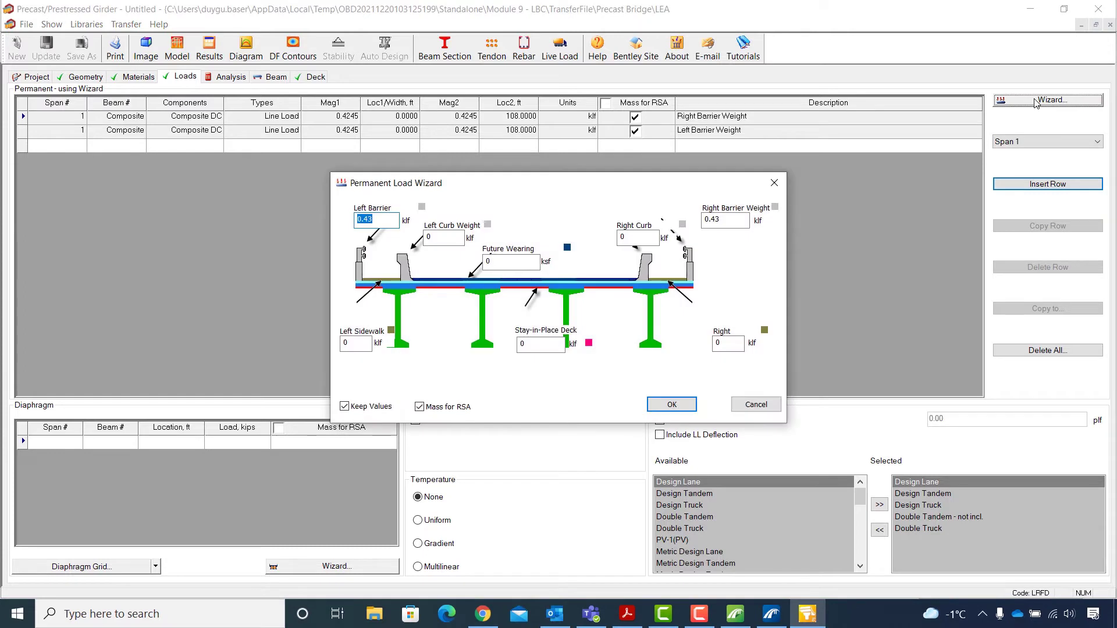
pyautogui.moveTo(541, 184); pyautogui.dragTo(537, 176)
pyautogui.click(376, 213)
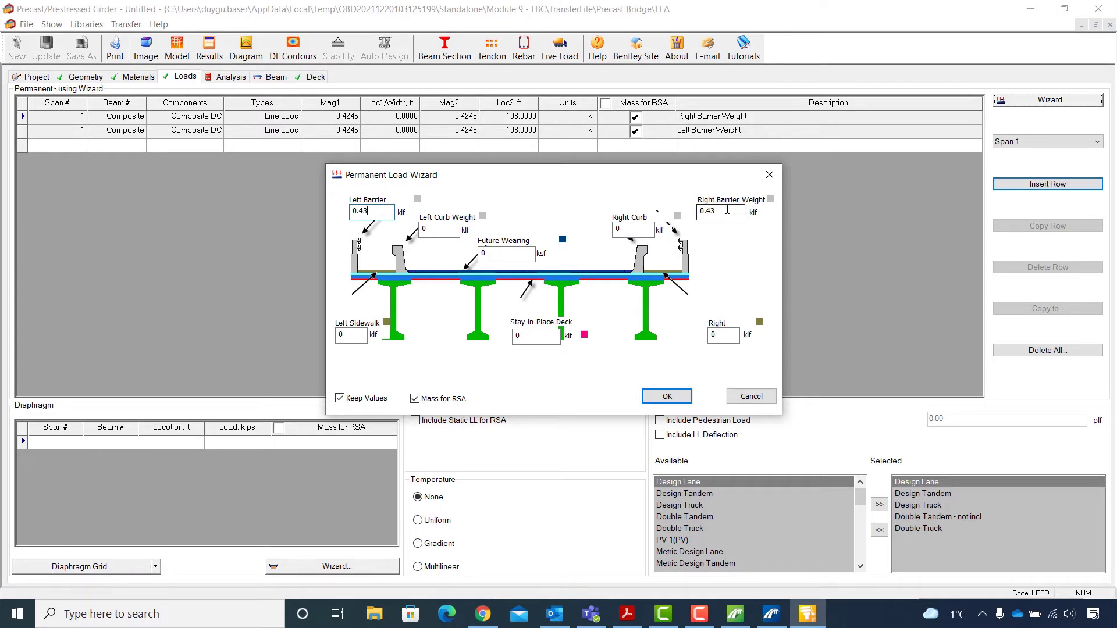
pyautogui.click(486, 256)
pyautogui.moveTo(486, 256); pyautogui.dragTo(452, 256)
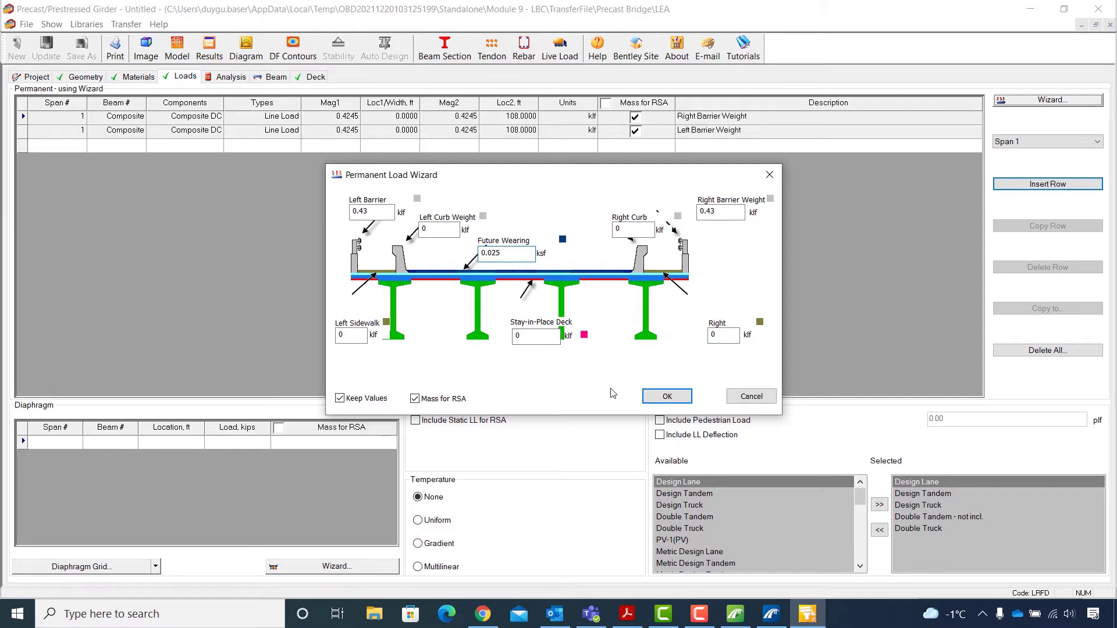
pyautogui.click(667, 397)
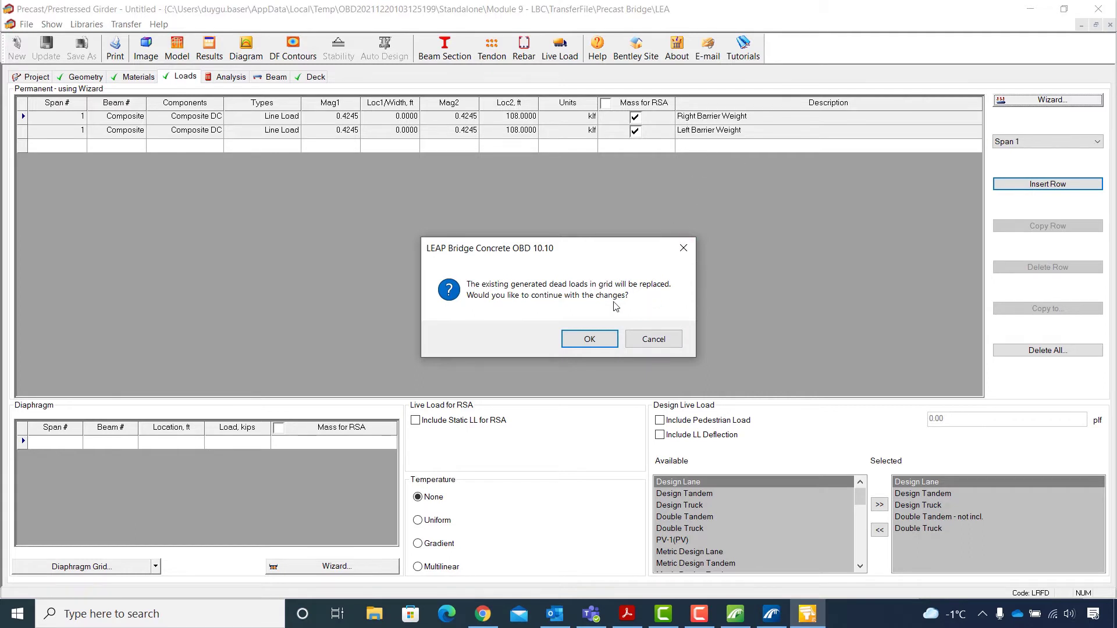
pyautogui.click(589, 339)
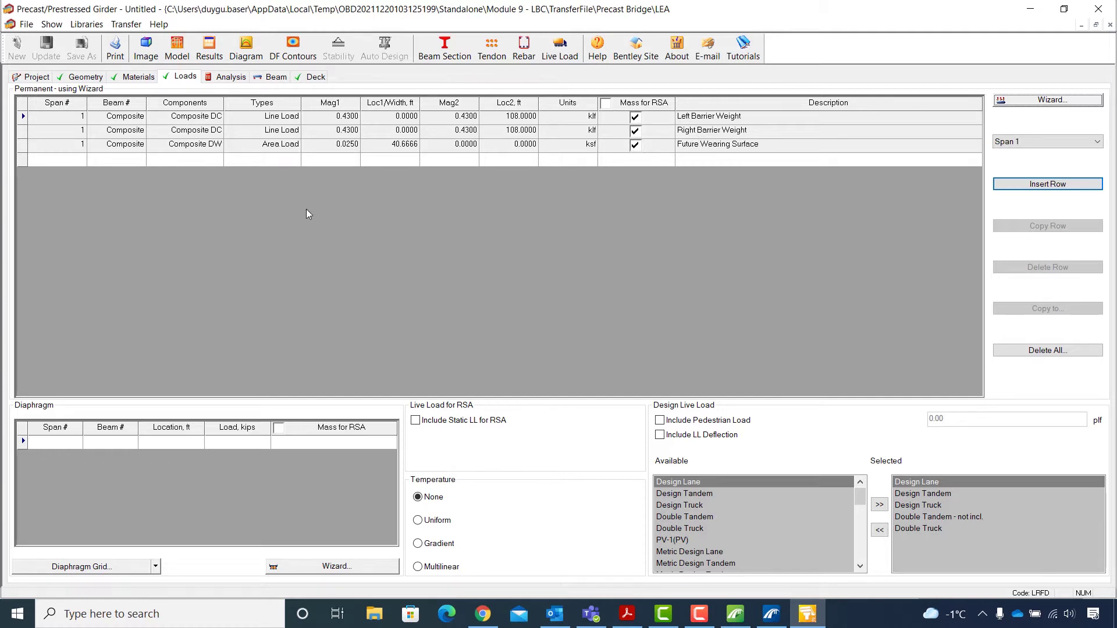
# Step: Auto-design the strand pattern for the current beam, beam 1 of span 1, and review its stress, ultimate moment and camber results
pyautogui.click(262, 80)
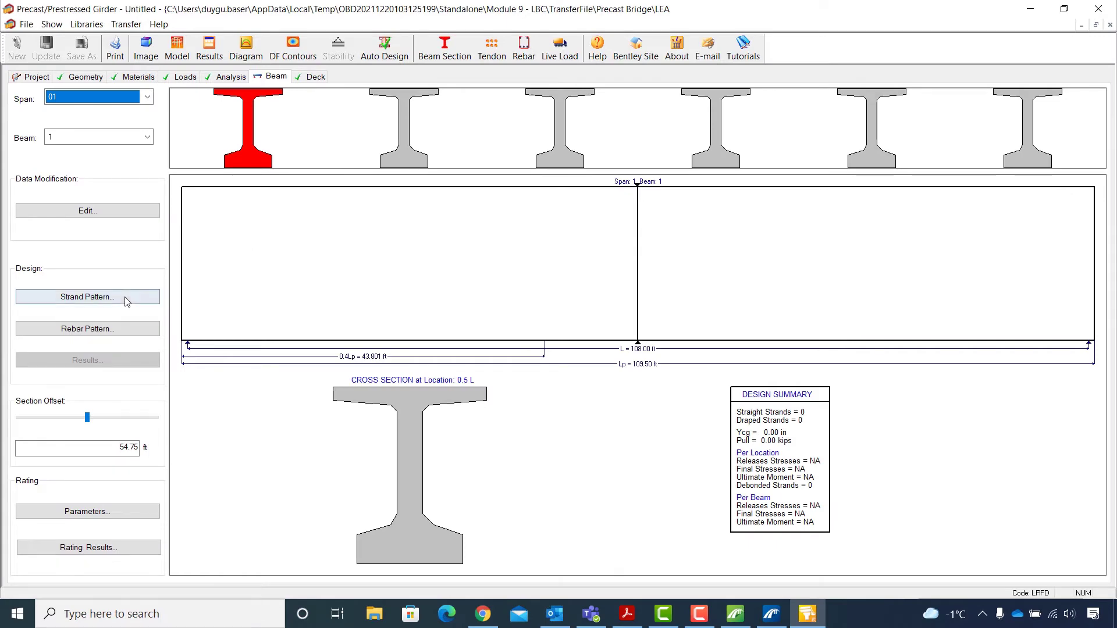
pyautogui.click(103, 297)
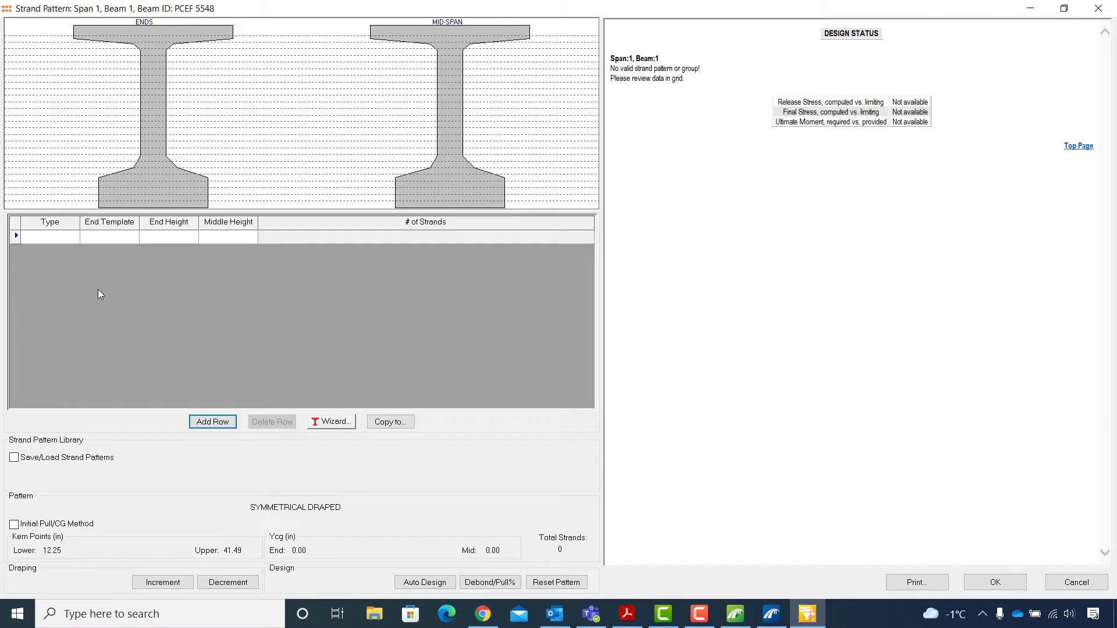
pyautogui.click(400, 584)
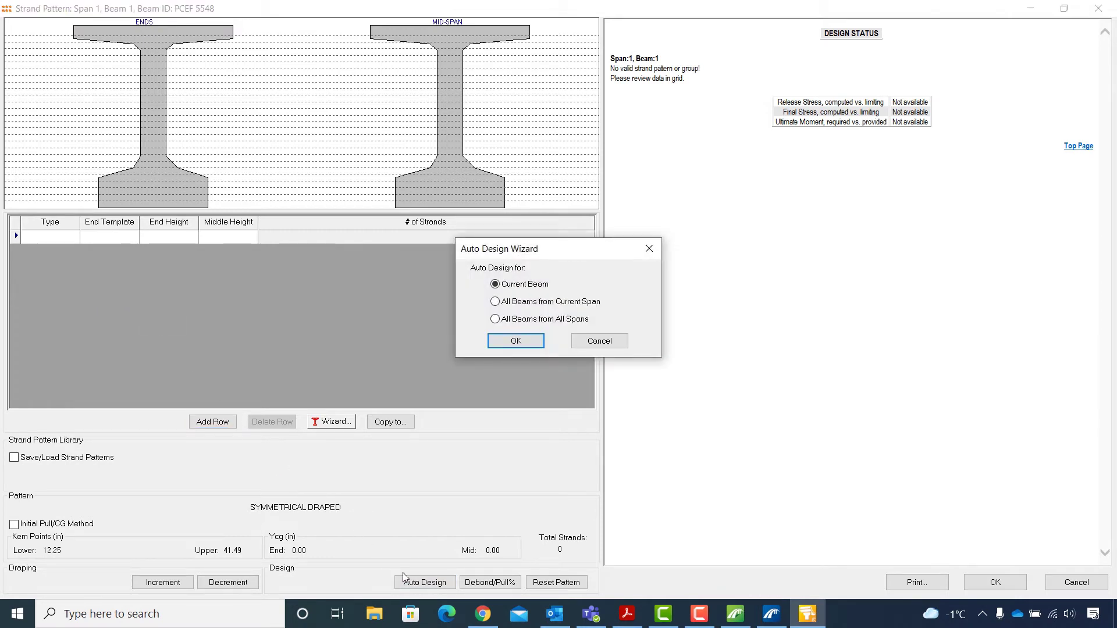
pyautogui.click(516, 341)
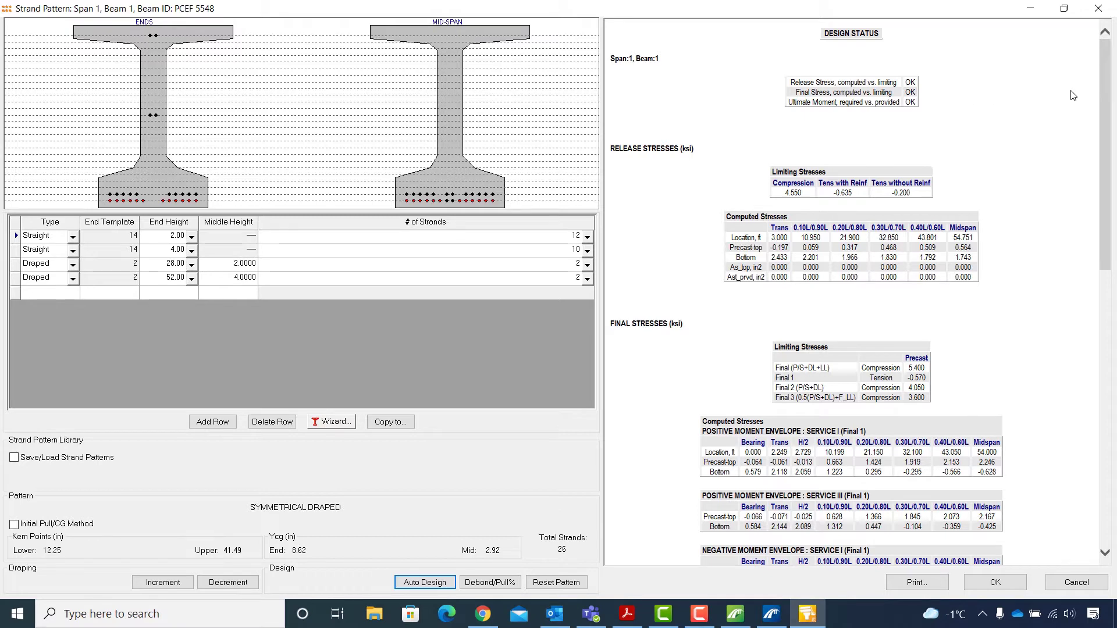
pyautogui.click(1108, 85)
pyautogui.moveTo(1108, 85); pyautogui.dragTo(1112, 399)
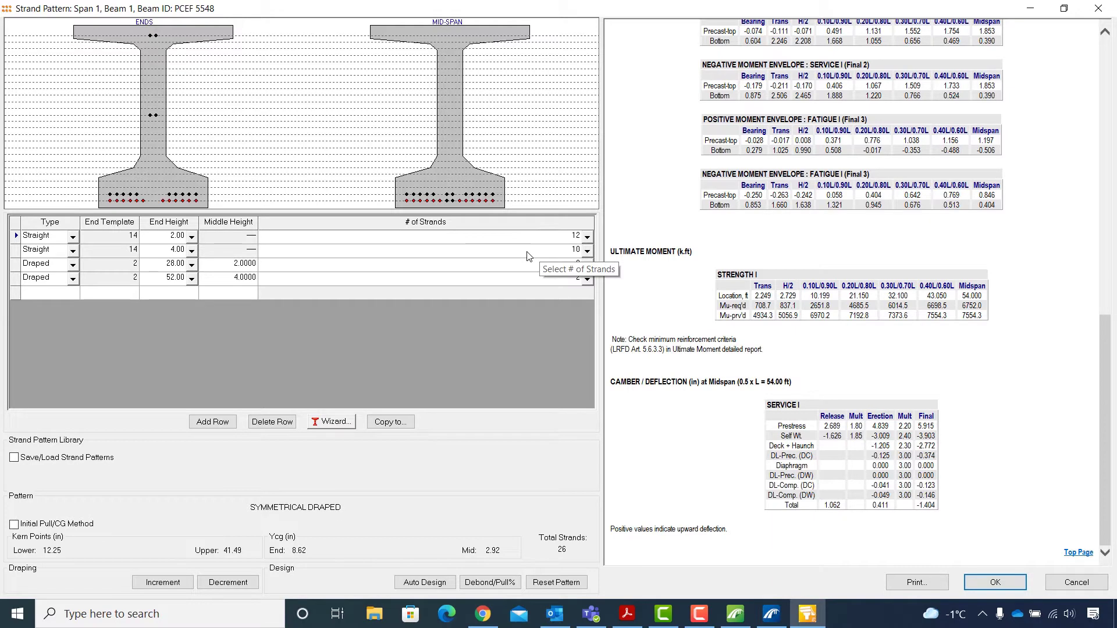
# Step: Set the straight row at 4 in height to 12 strands and insert a straight row at 6 in with 8 strands
pyautogui.click(586, 251)
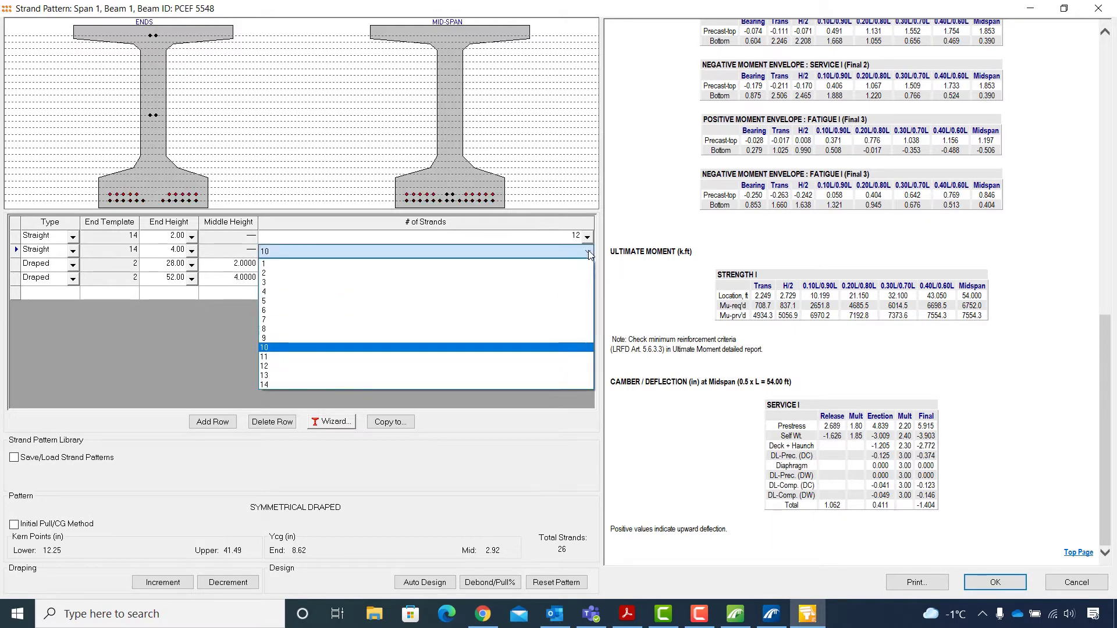
pyautogui.click(482, 366)
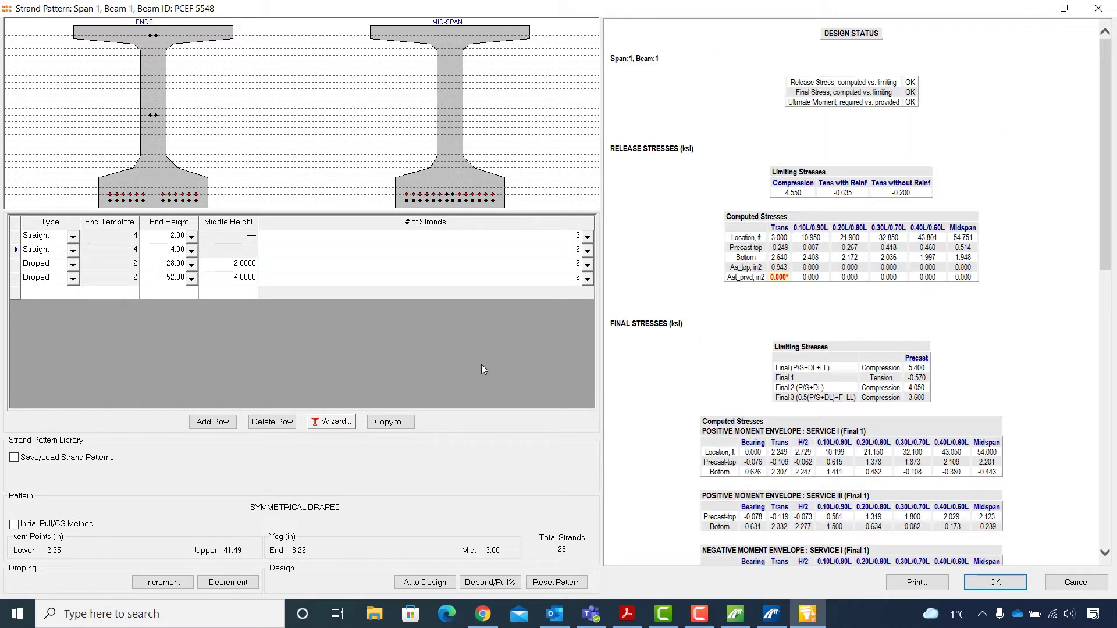
pyautogui.click(14, 265)
pyautogui.click(203, 422)
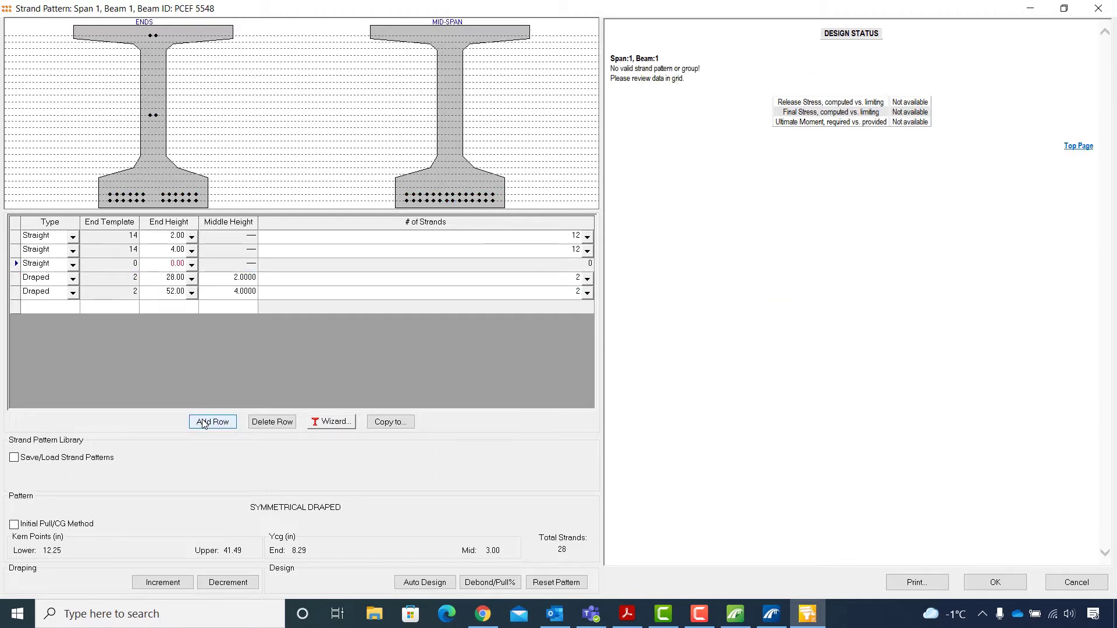
pyautogui.click(192, 266)
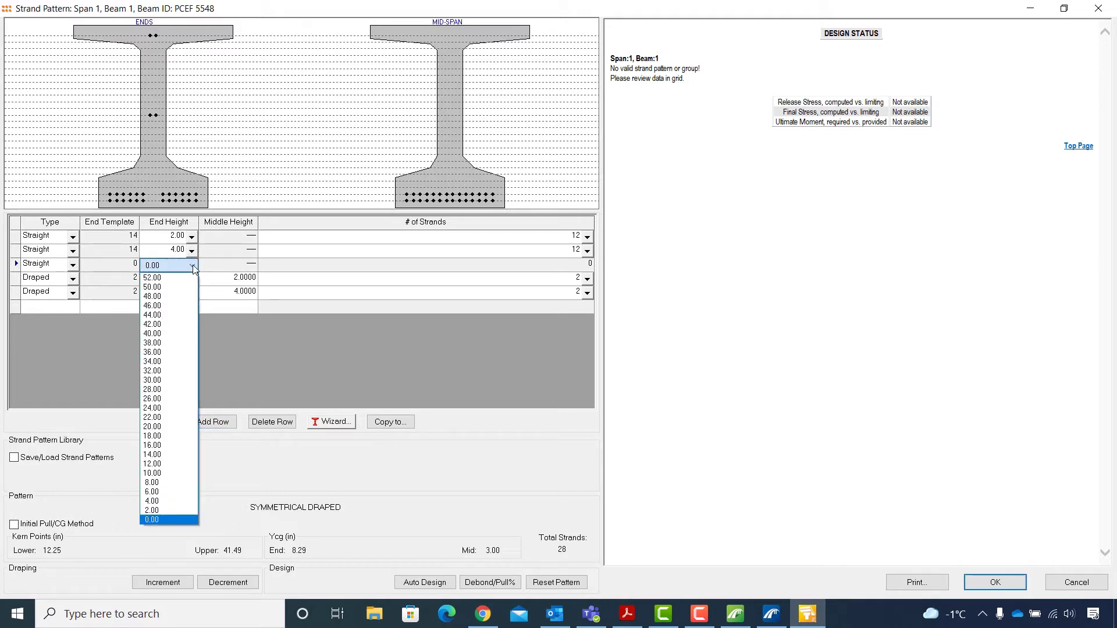
pyautogui.click(164, 492)
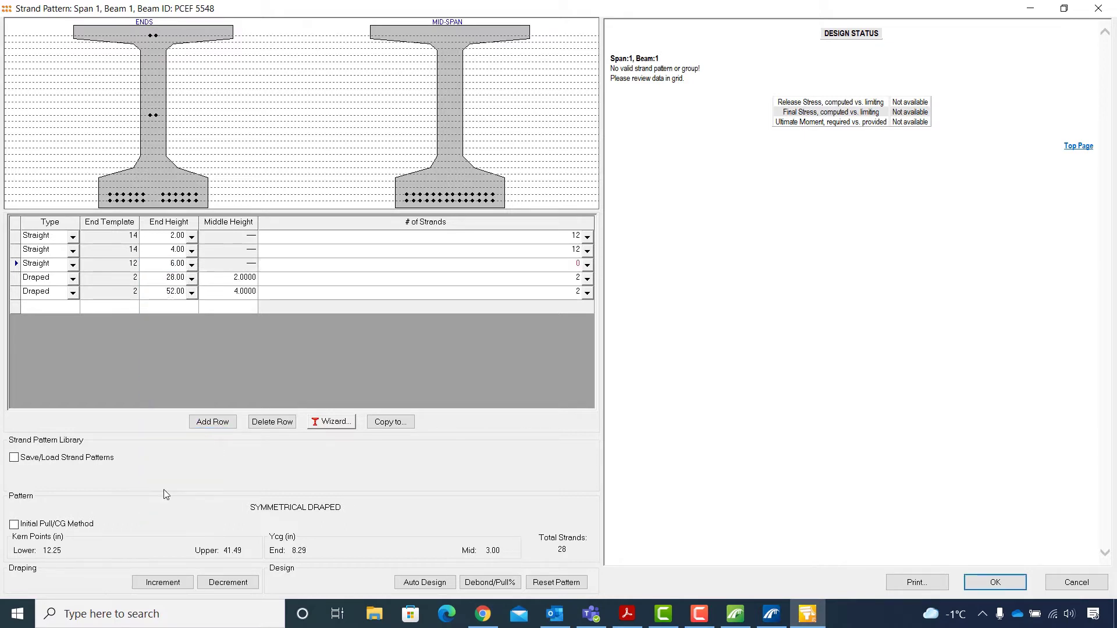
pyautogui.click(588, 266)
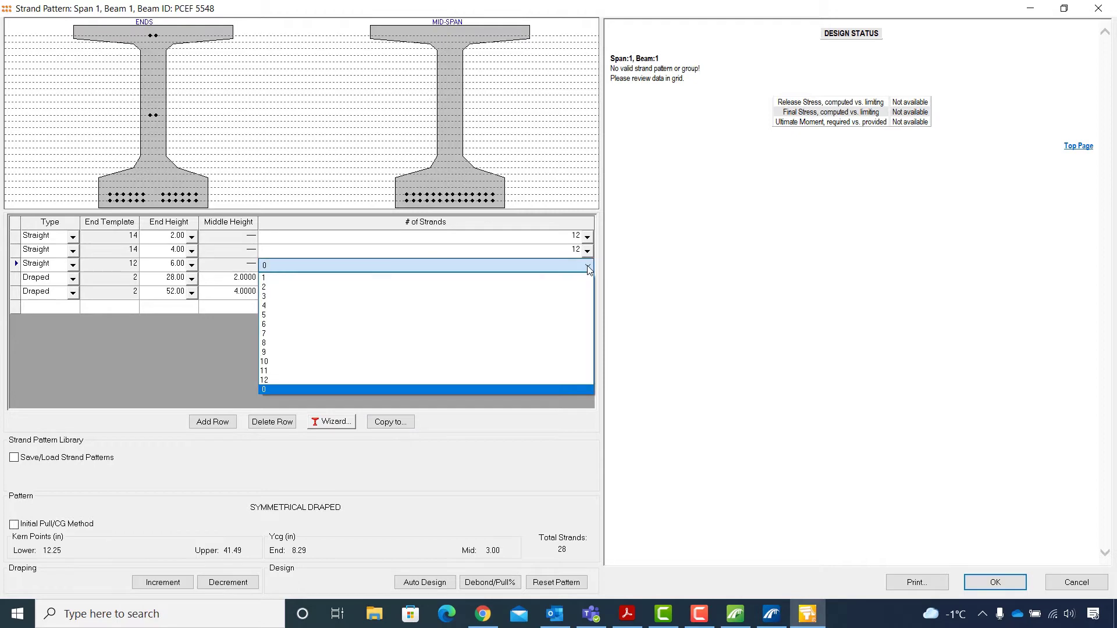
pyautogui.click(499, 343)
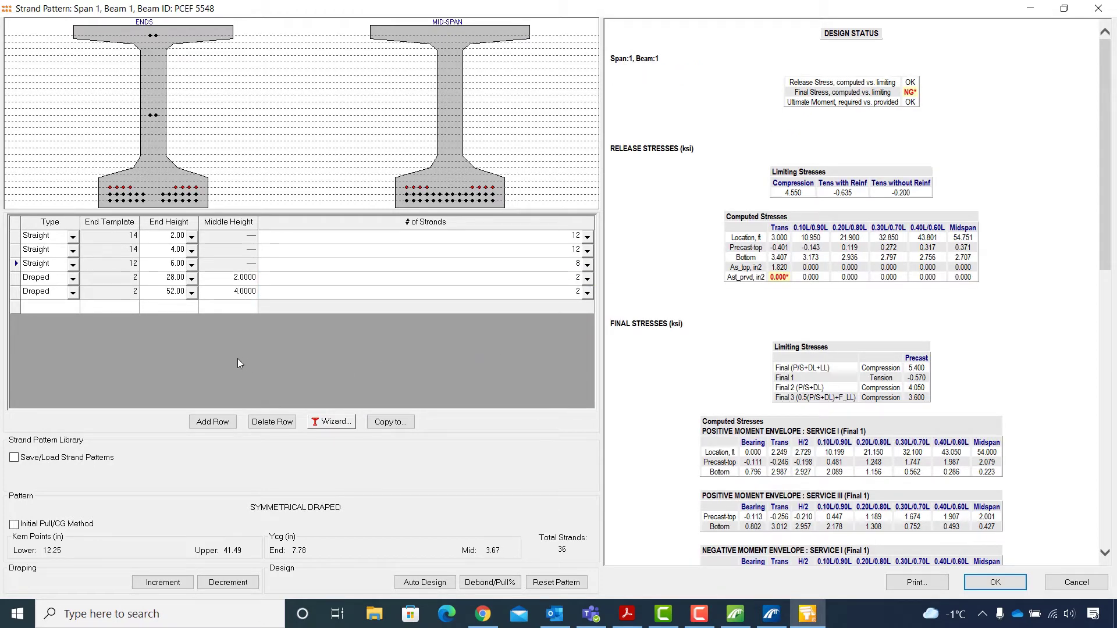
# Step: Raise the end height of the first draped strand row to 50 in and check the design status and midspan camber
pyautogui.click(192, 280)
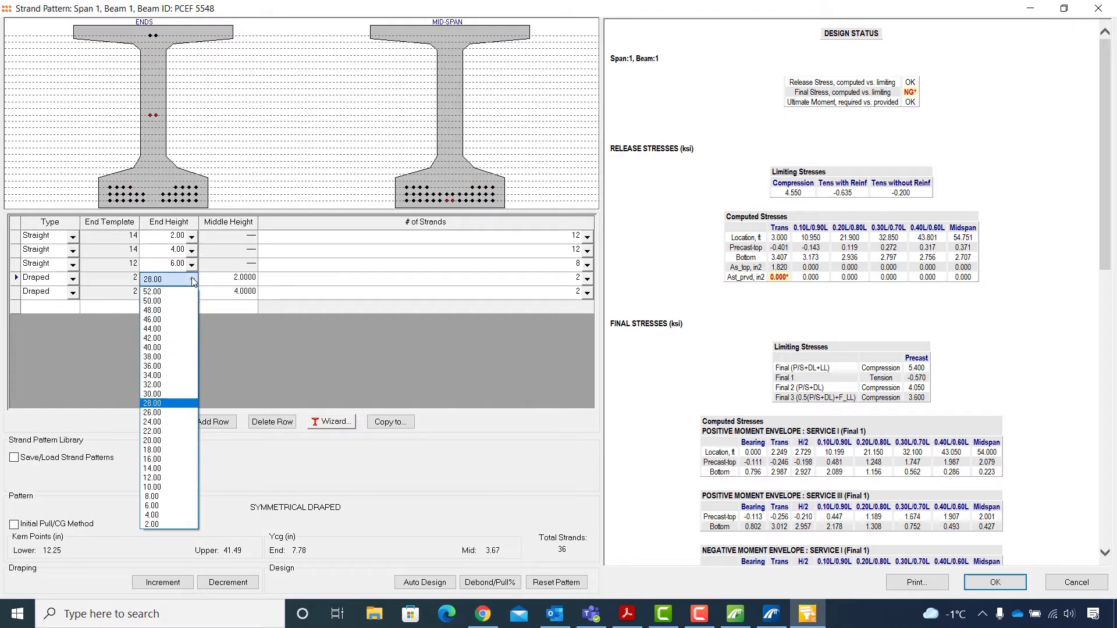
pyautogui.click(173, 302)
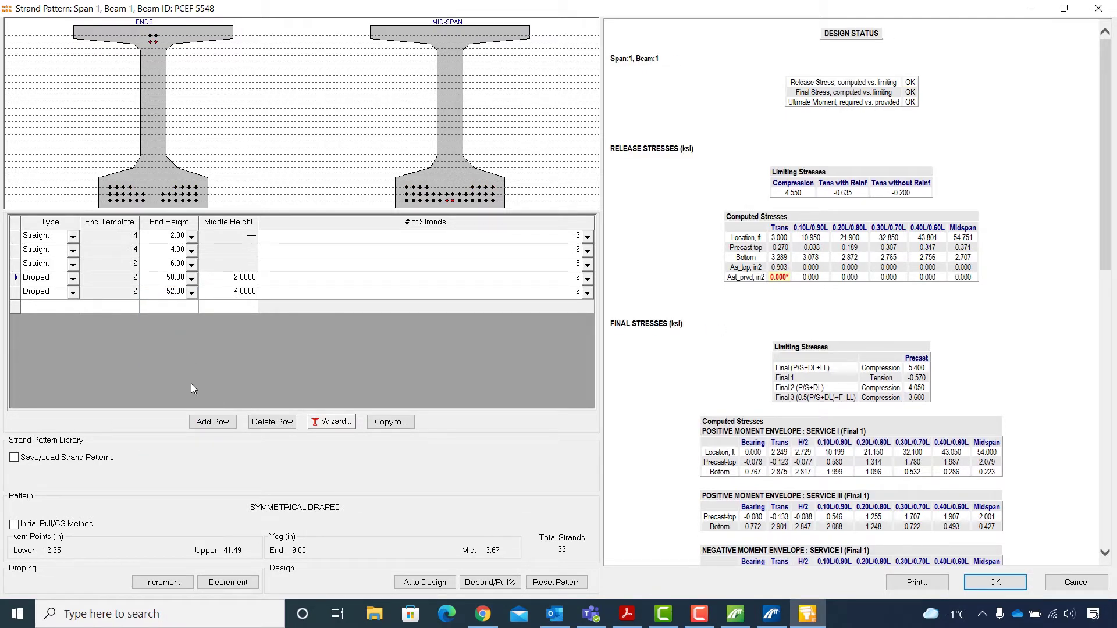
pyautogui.moveTo(1101, 173); pyautogui.dragTo(1105, 449)
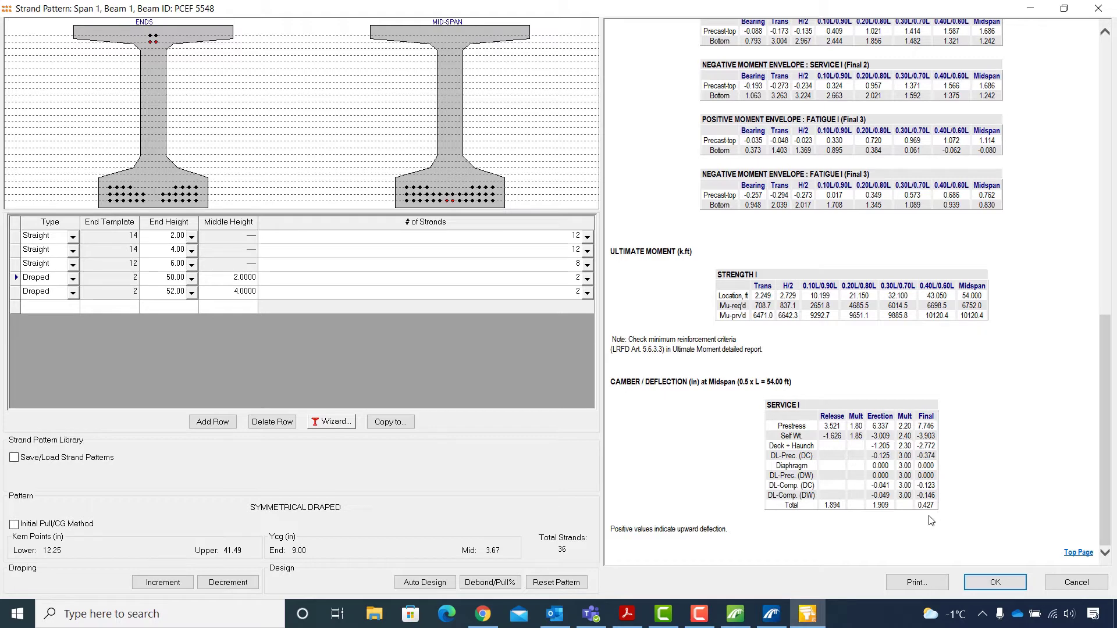
pyautogui.moveTo(1106, 497); pyautogui.dragTo(1107, 204)
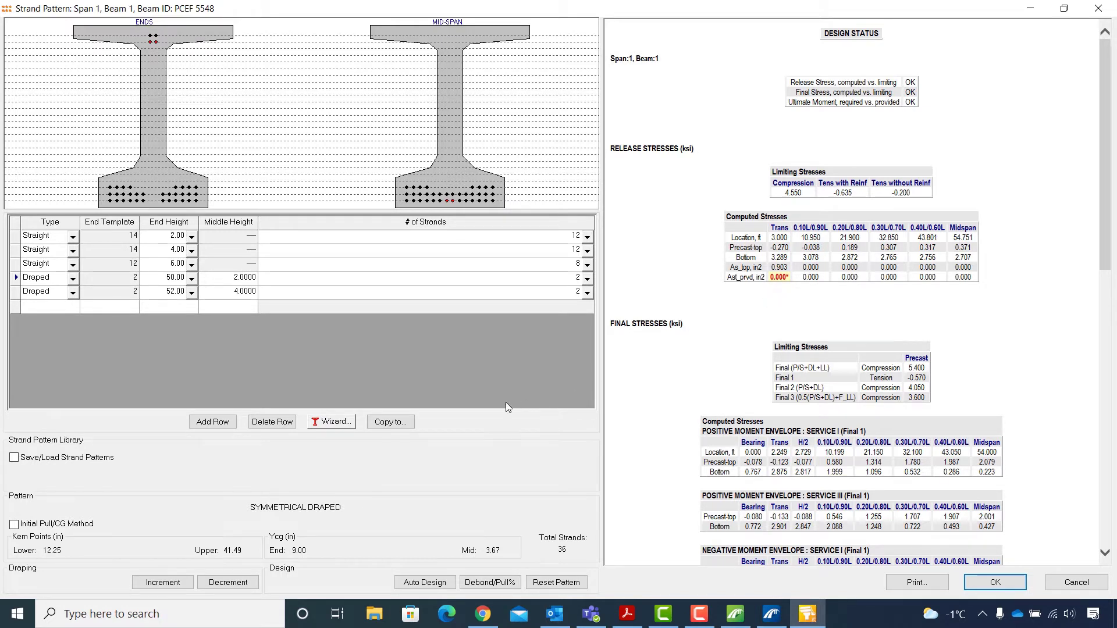
# Step: Copy the strand pattern to all beams in all spans and accept the pattern
pyautogui.click(385, 422)
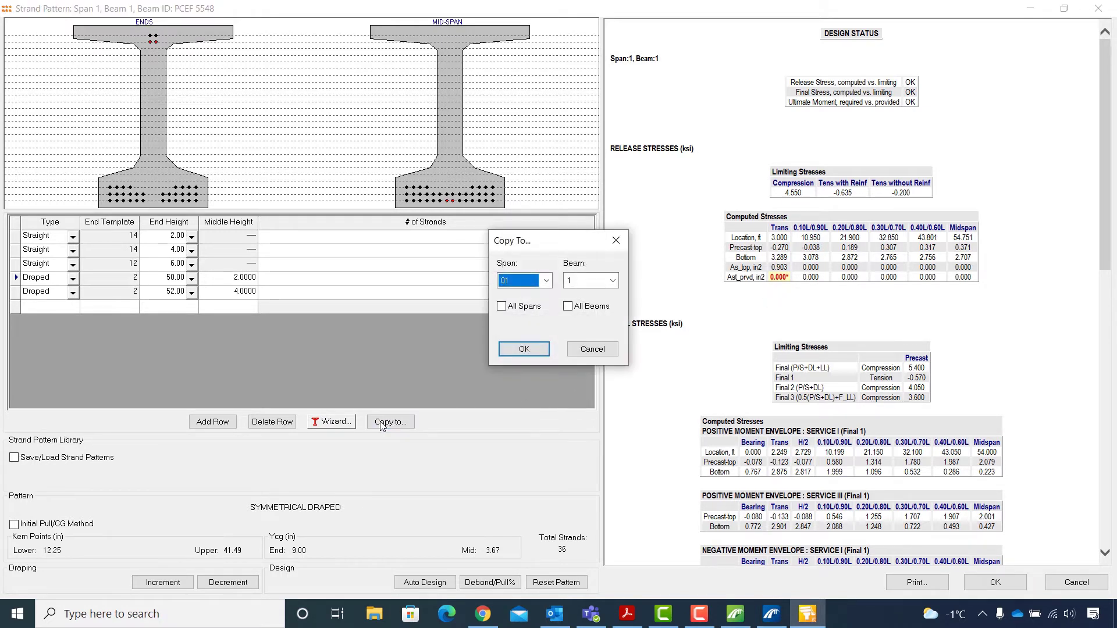
pyautogui.click(502, 307)
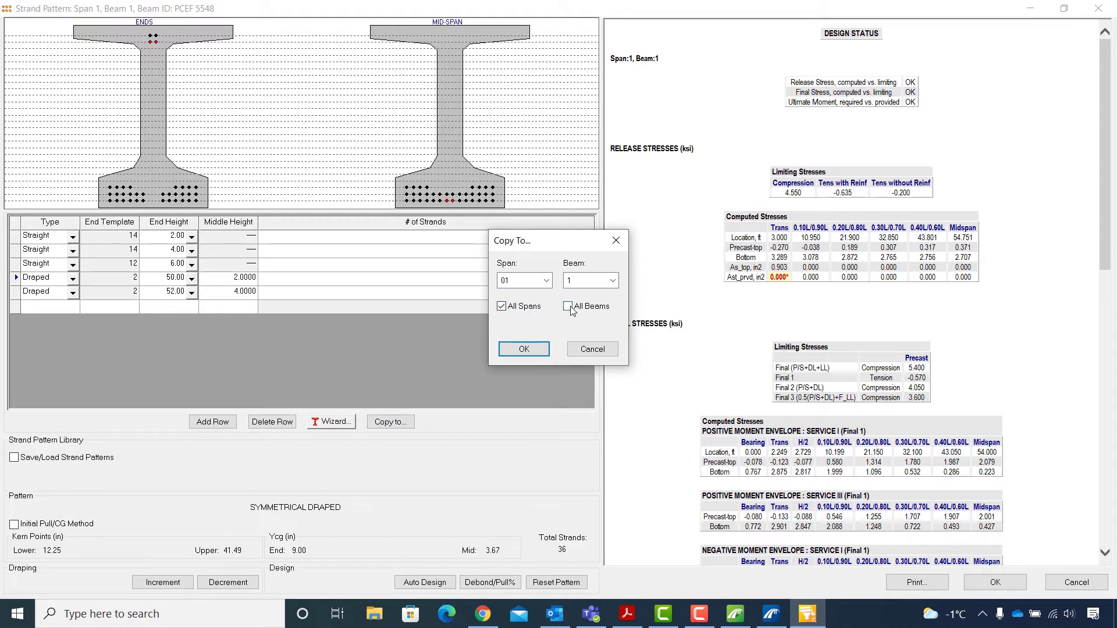
pyautogui.click(524, 349)
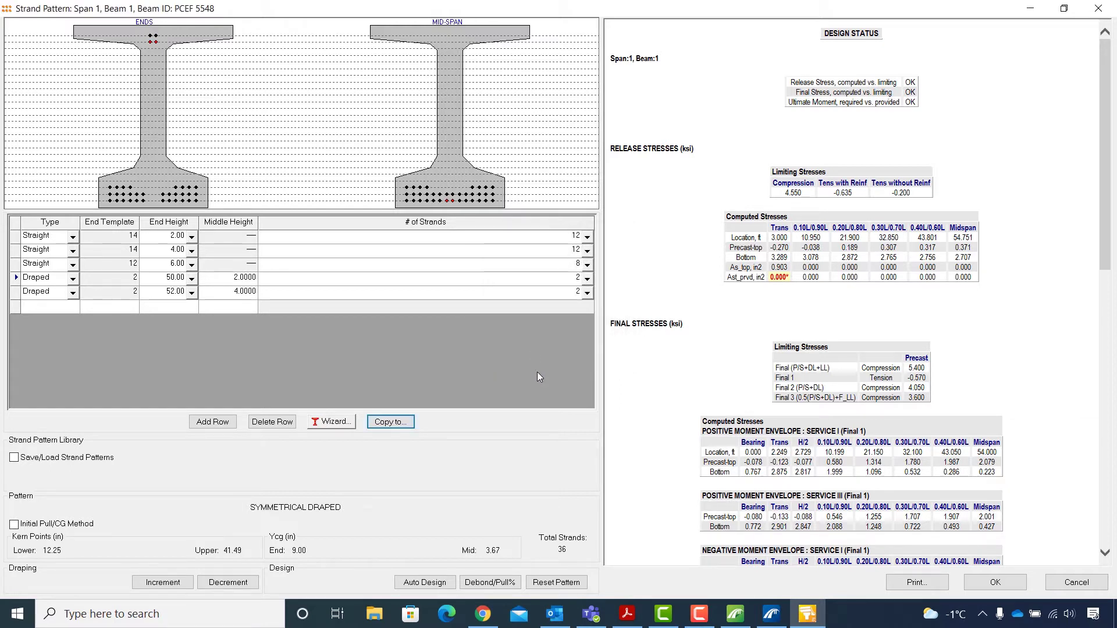
pyautogui.click(992, 586)
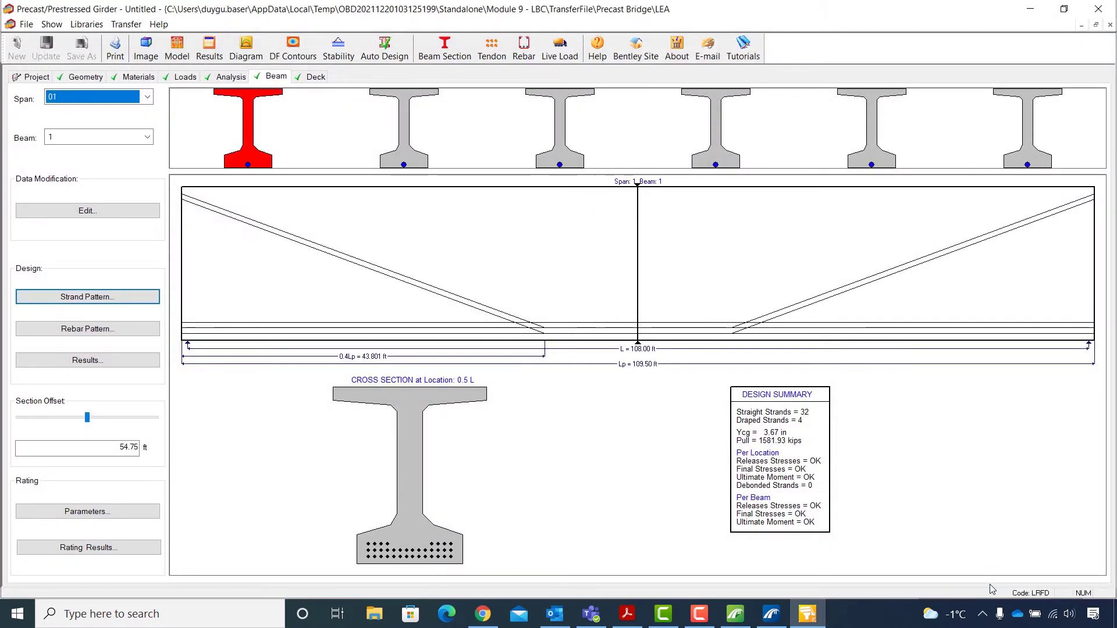
# Step: Check the strand layout and design summary of beams 2 through 5 in span 1
pyautogui.click(412, 166)
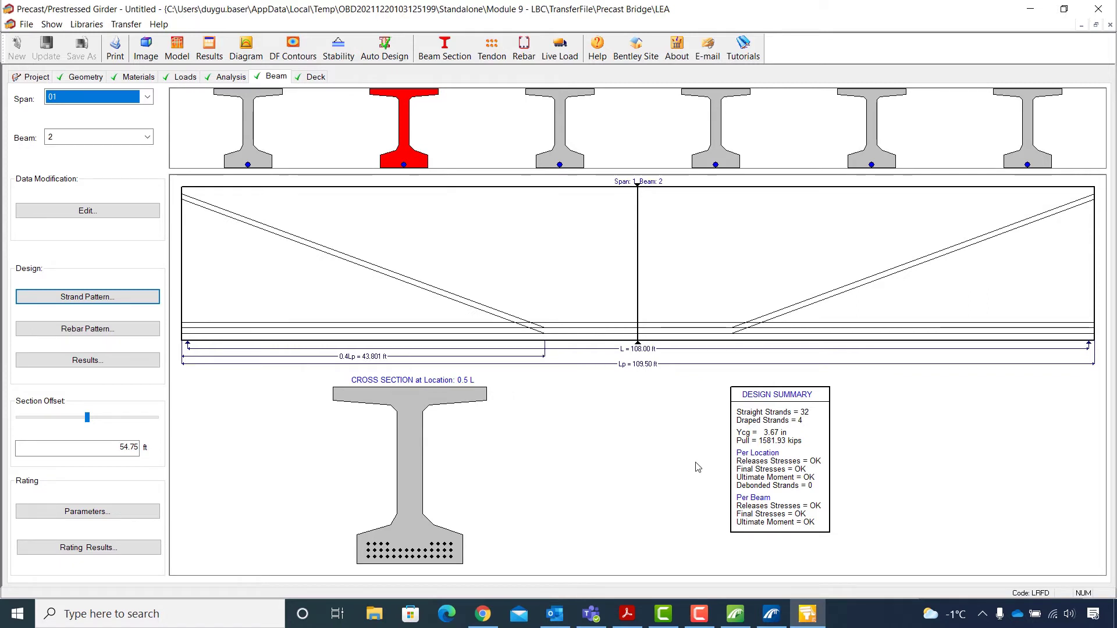
pyautogui.click(575, 163)
pyautogui.click(732, 163)
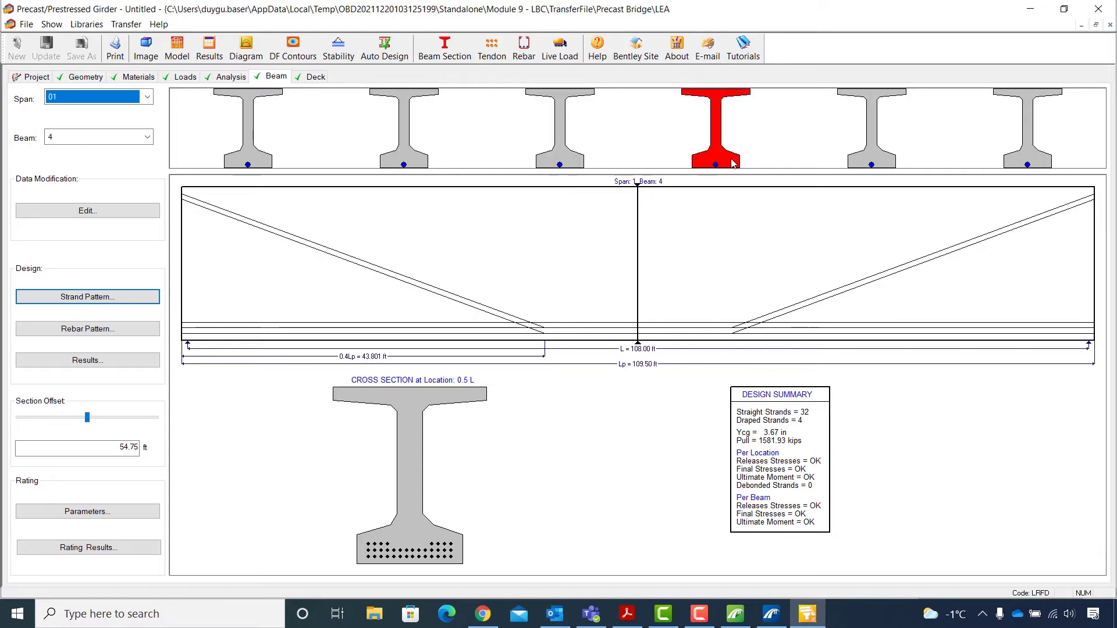
pyautogui.click(889, 154)
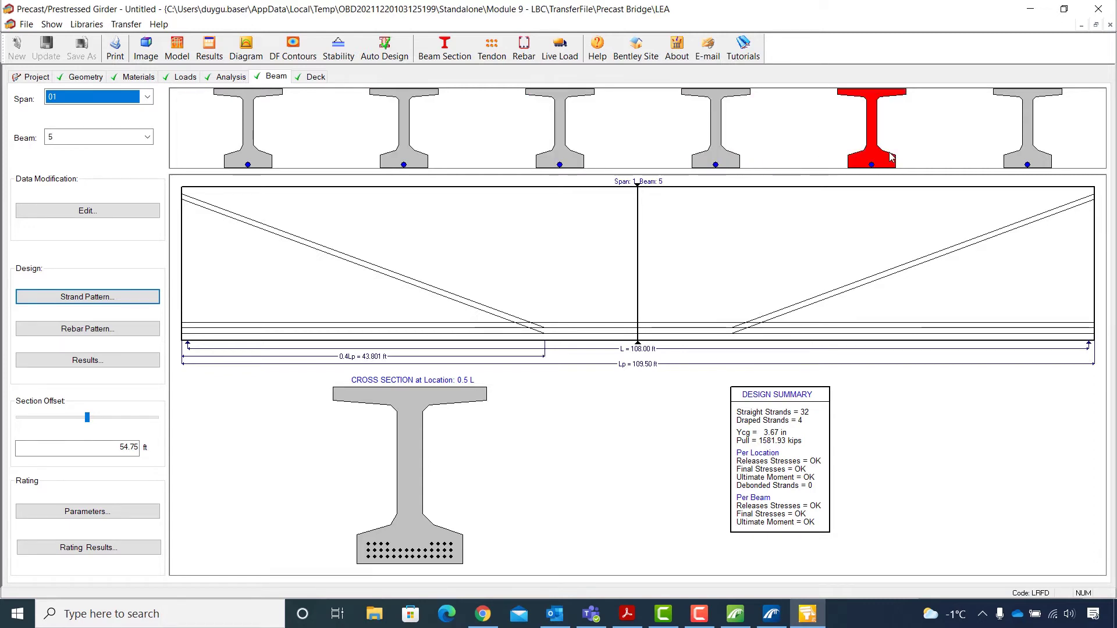
# Step: Auto-design the stirrups of beam 2 in span 1 with a 3 in stirrup increment and US#5[M16] bars
pyautogui.click(407, 155)
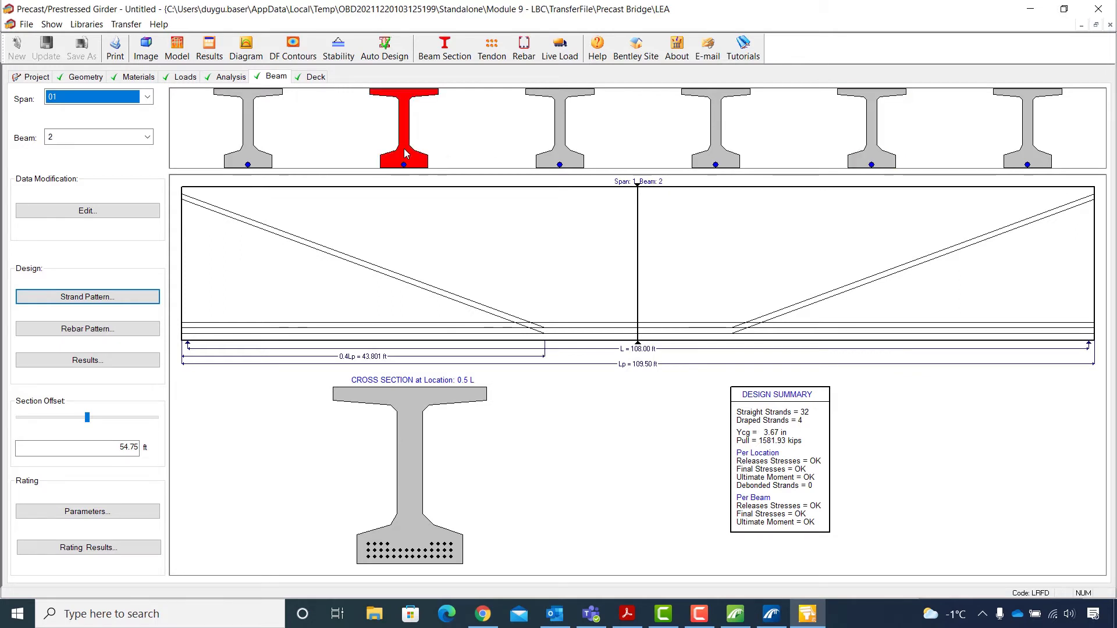
pyautogui.click(118, 330)
pyautogui.click(118, 329)
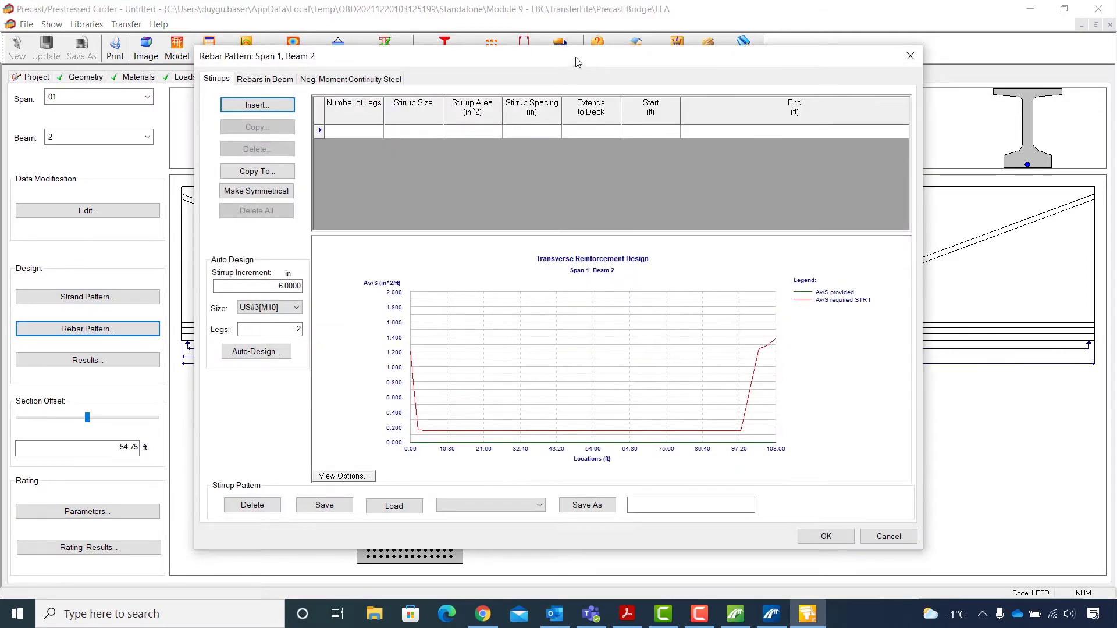
pyautogui.moveTo(576, 62); pyautogui.dragTo(580, 36)
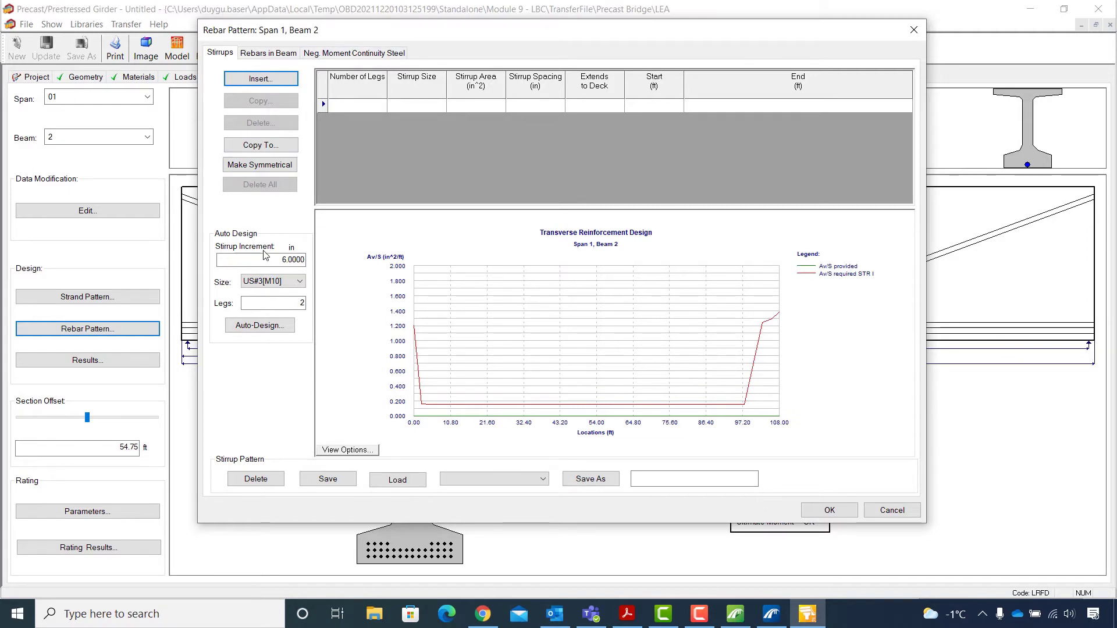
pyautogui.moveTo(273, 259); pyautogui.dragTo(314, 258)
pyautogui.write('3')
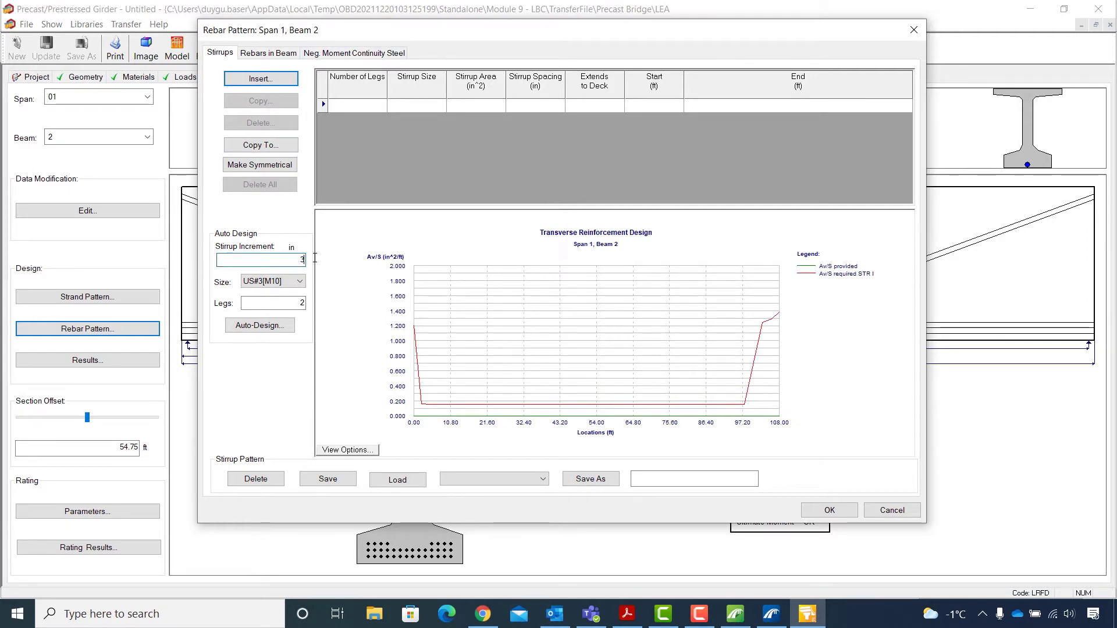
pyautogui.click(300, 283)
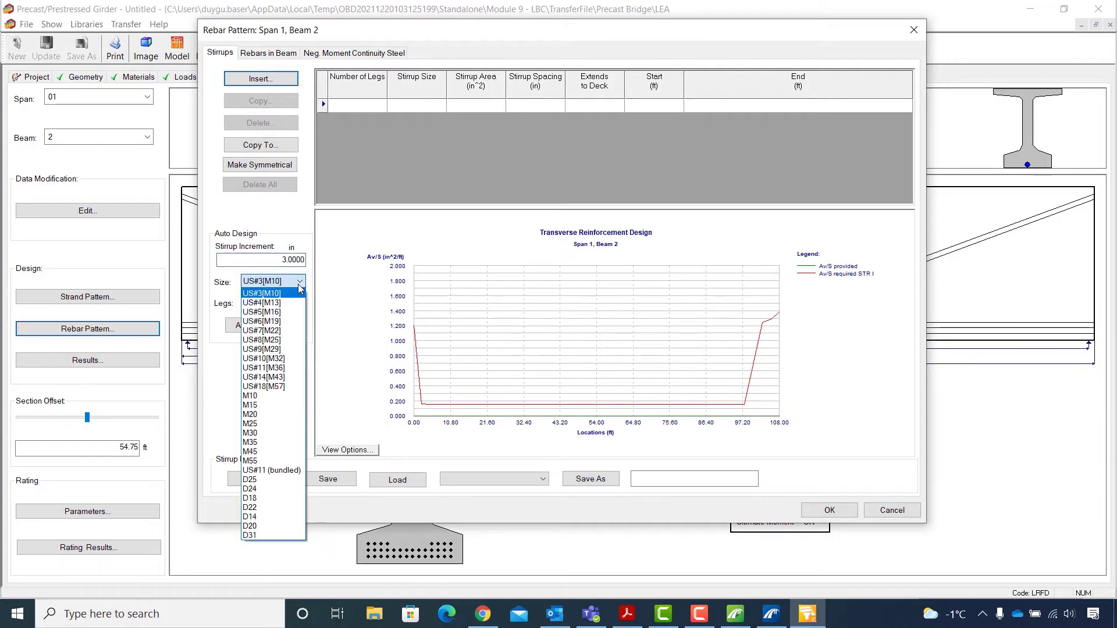
pyautogui.click(284, 312)
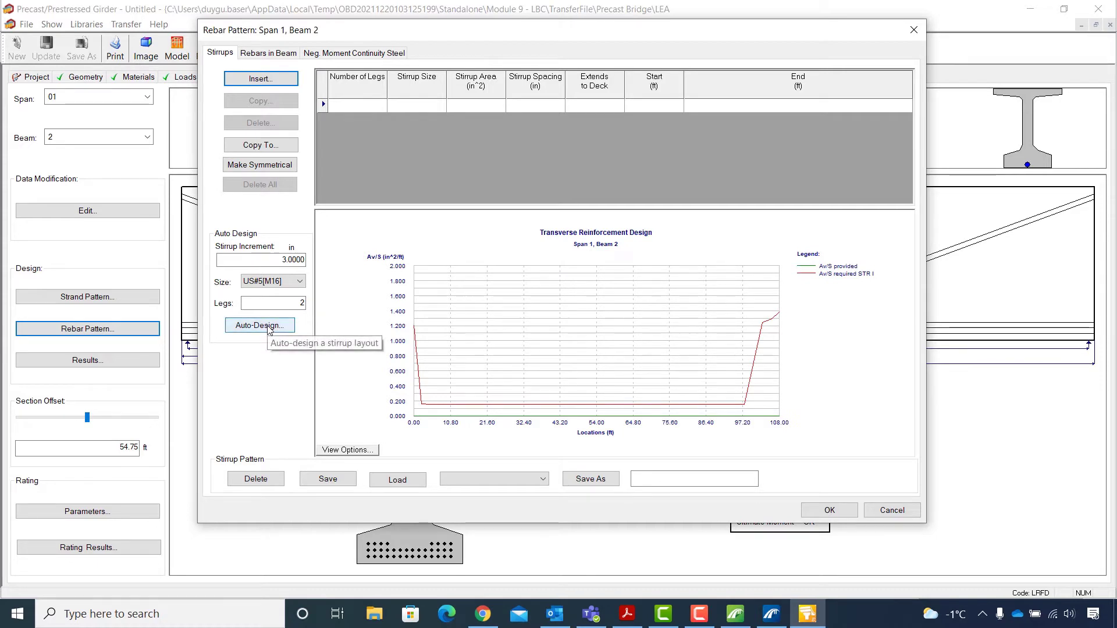
pyautogui.click(270, 327)
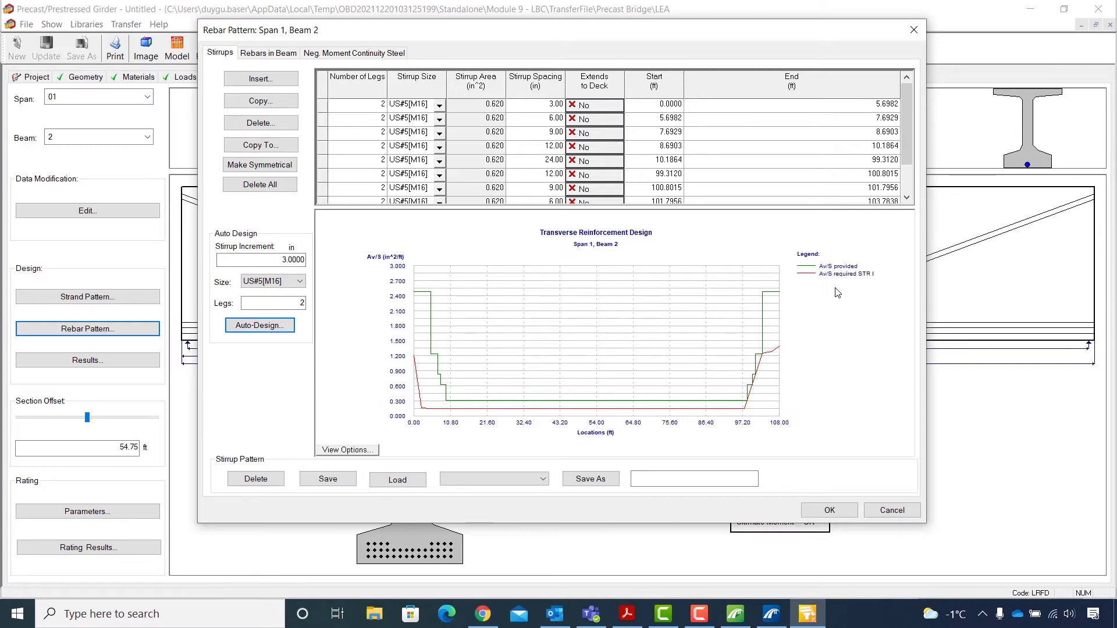
# Step: End the first 3 in stirrup zone at 6 ft and run the adjacent 6 in zone from 6 to 8 ft
pyautogui.click(872, 108)
pyautogui.click(874, 108)
pyautogui.moveTo(874, 108); pyautogui.dragTo(906, 109)
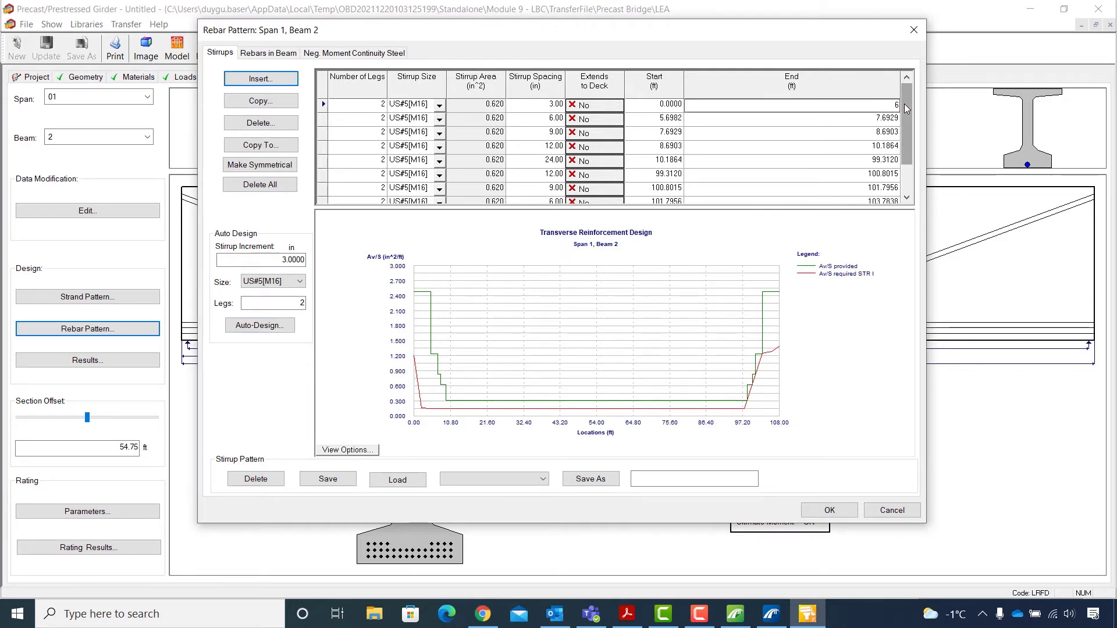
pyautogui.press('Return')
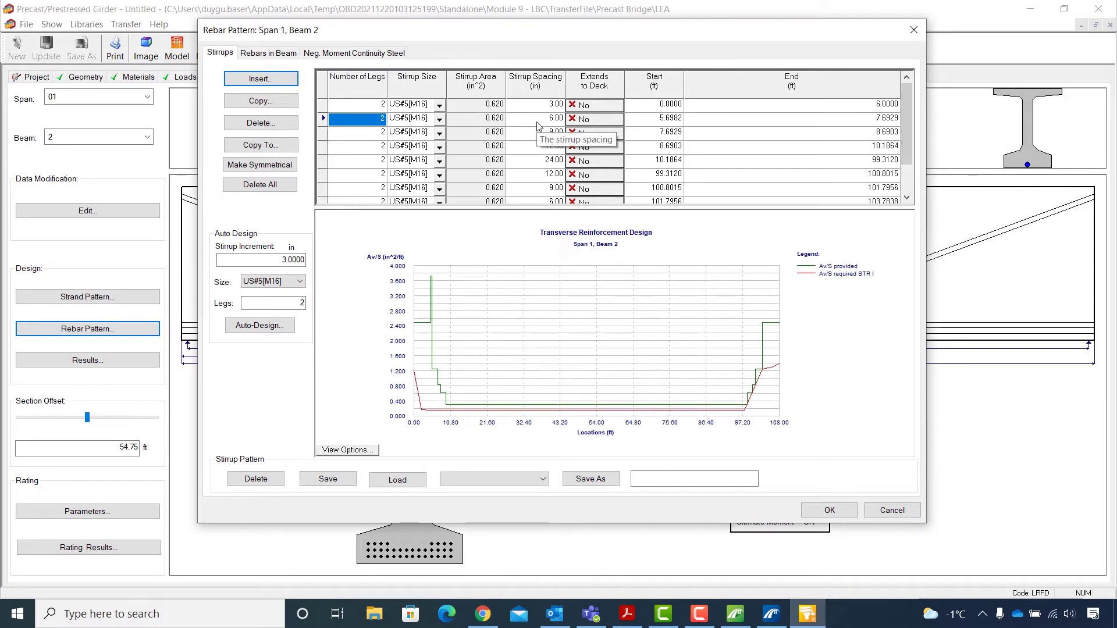
pyautogui.click(655, 119)
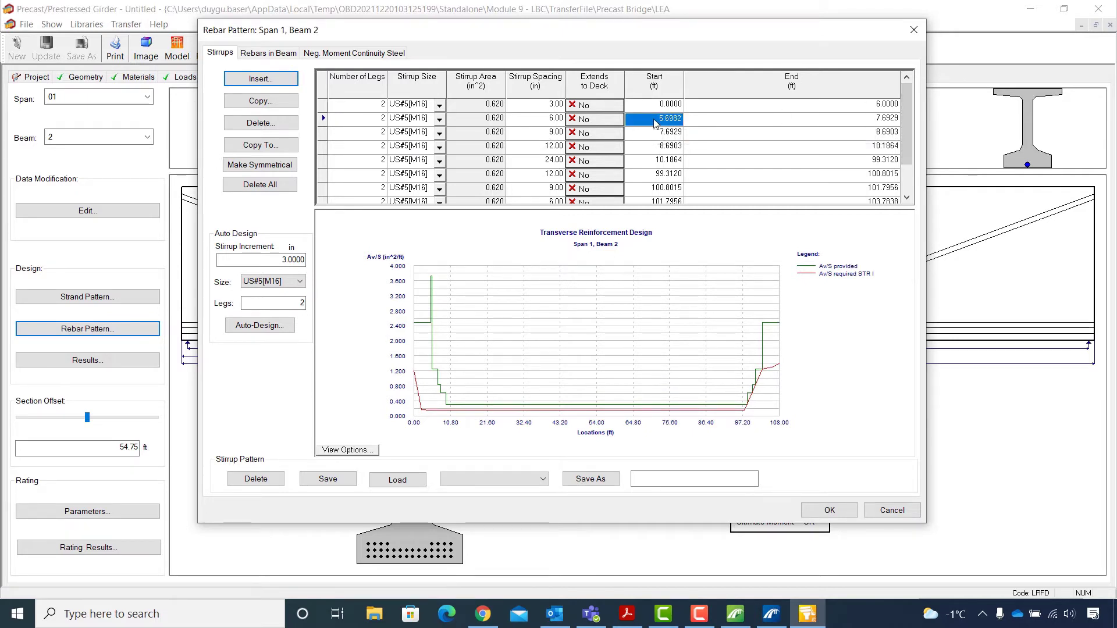
pyautogui.write('6')
pyautogui.click(756, 125)
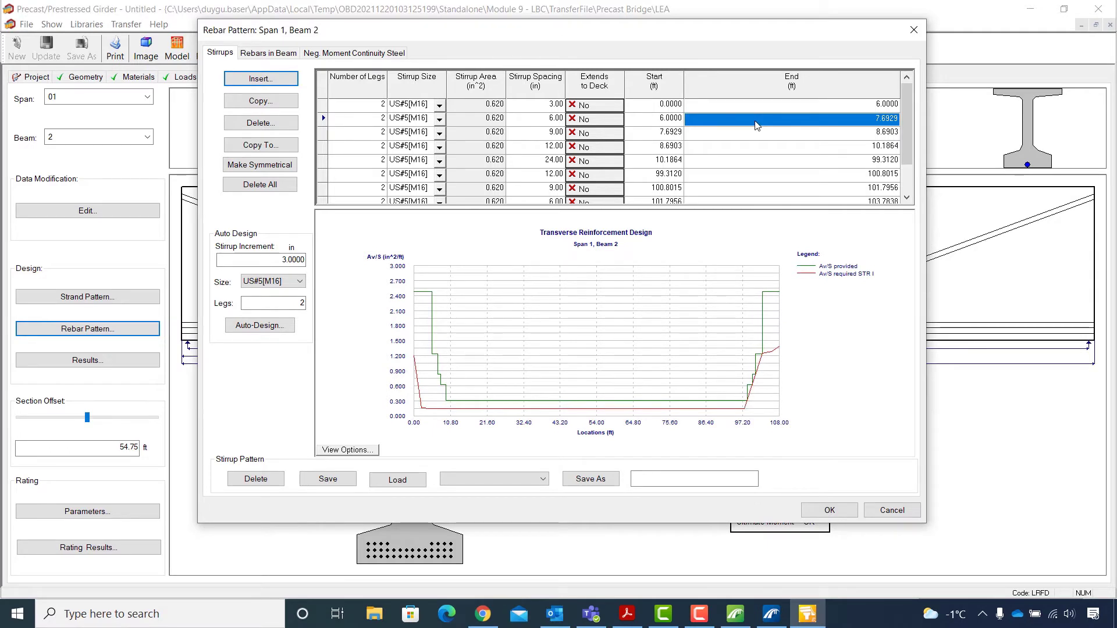
pyautogui.write('8')
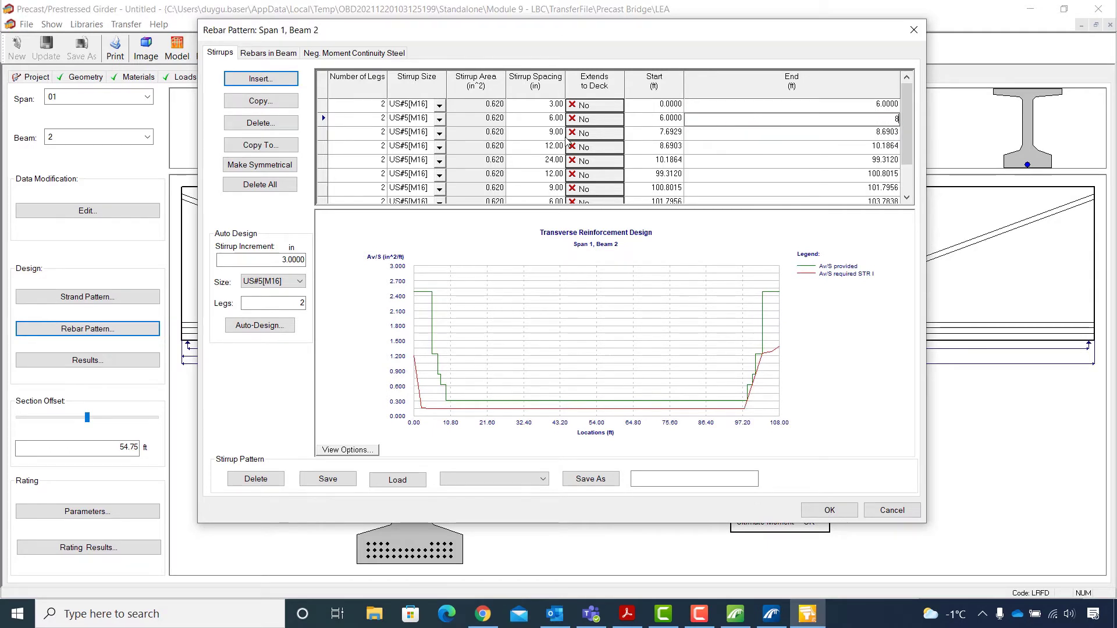
pyautogui.press('Tab')
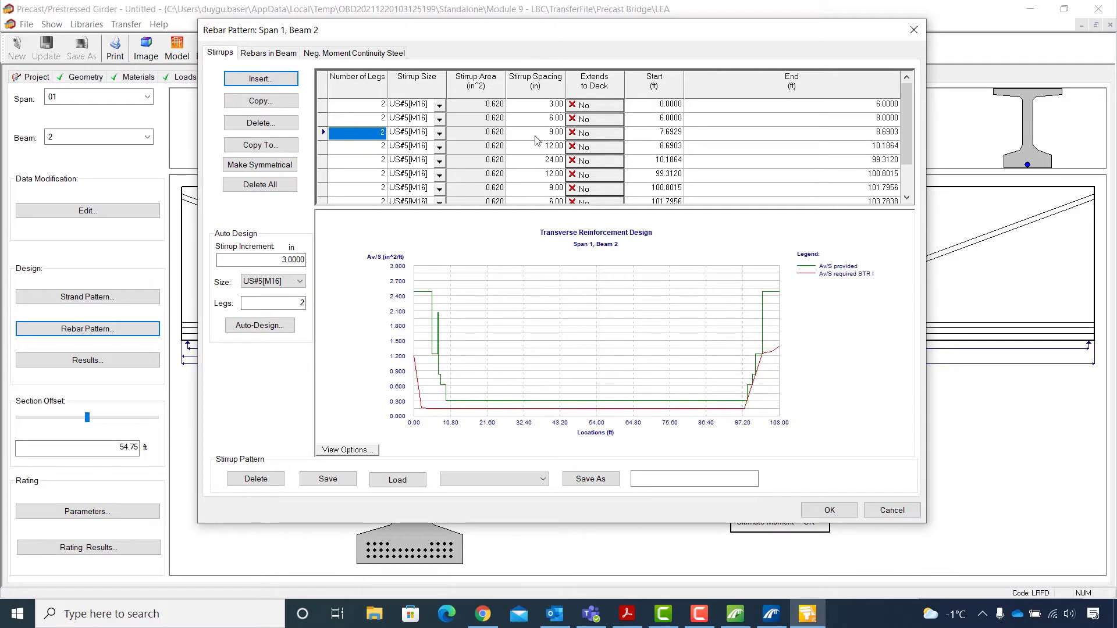
# Step: Run the 9 in stirrup zone from 8 to 10 ft and the adjacent 12 in zone from 10 to 12 ft
pyautogui.click(651, 134)
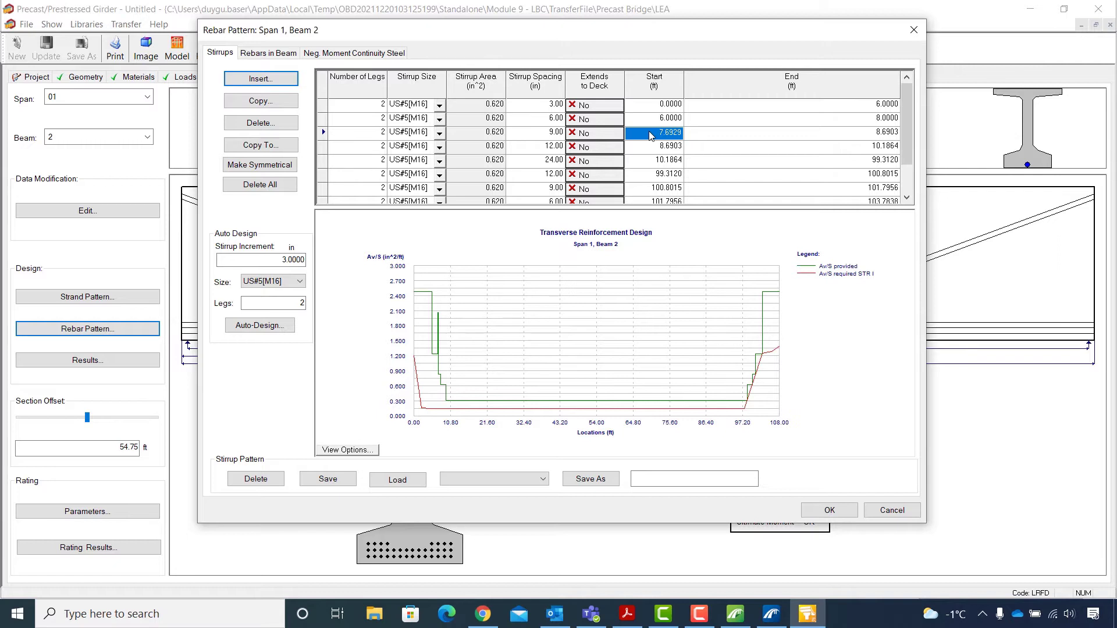
pyautogui.write('8')
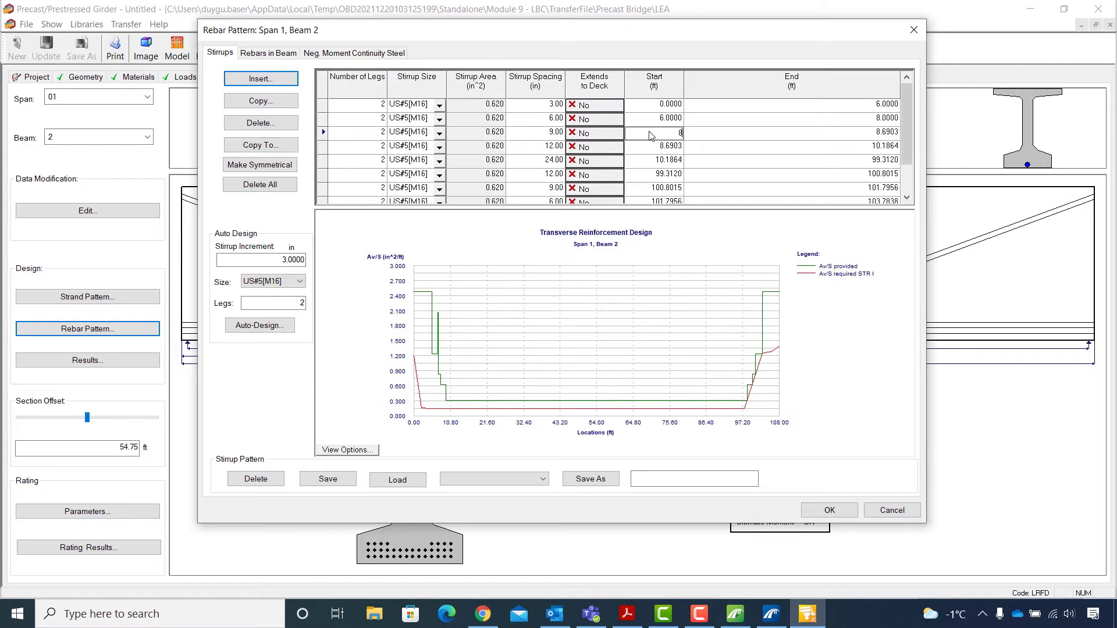
pyautogui.click(742, 136)
pyautogui.write('10')
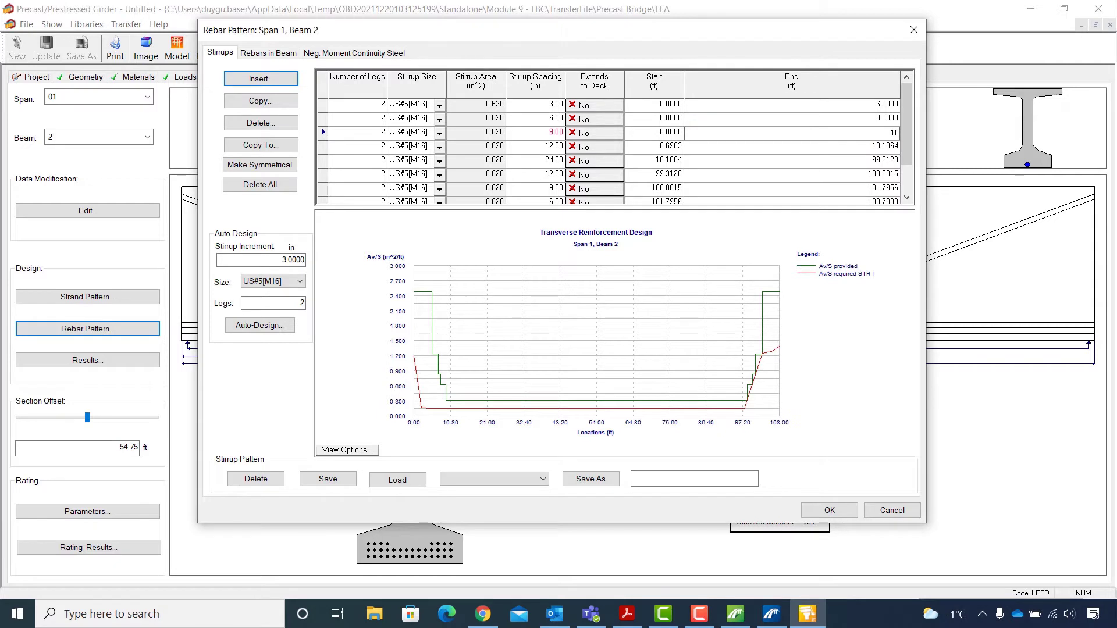
pyautogui.press('Tab')
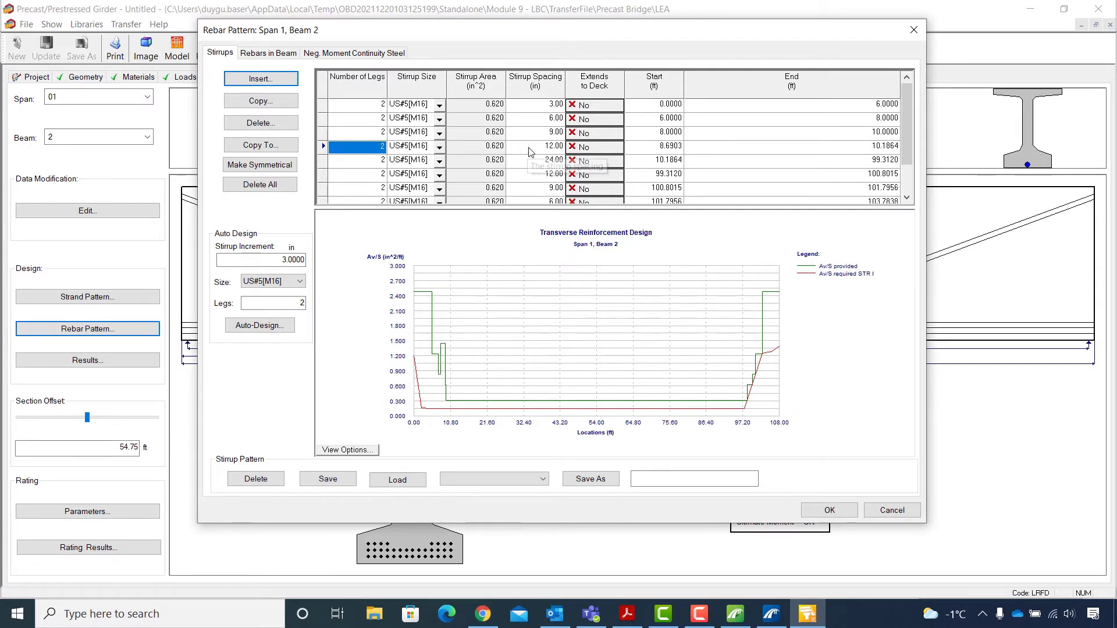
pyautogui.click(659, 147)
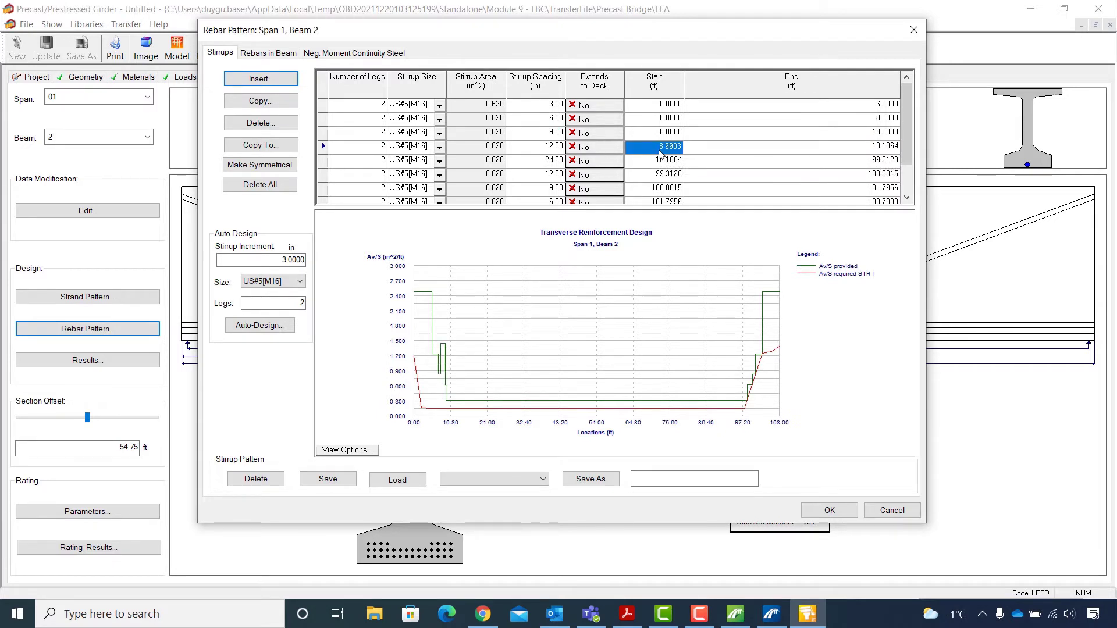
pyautogui.write('10')
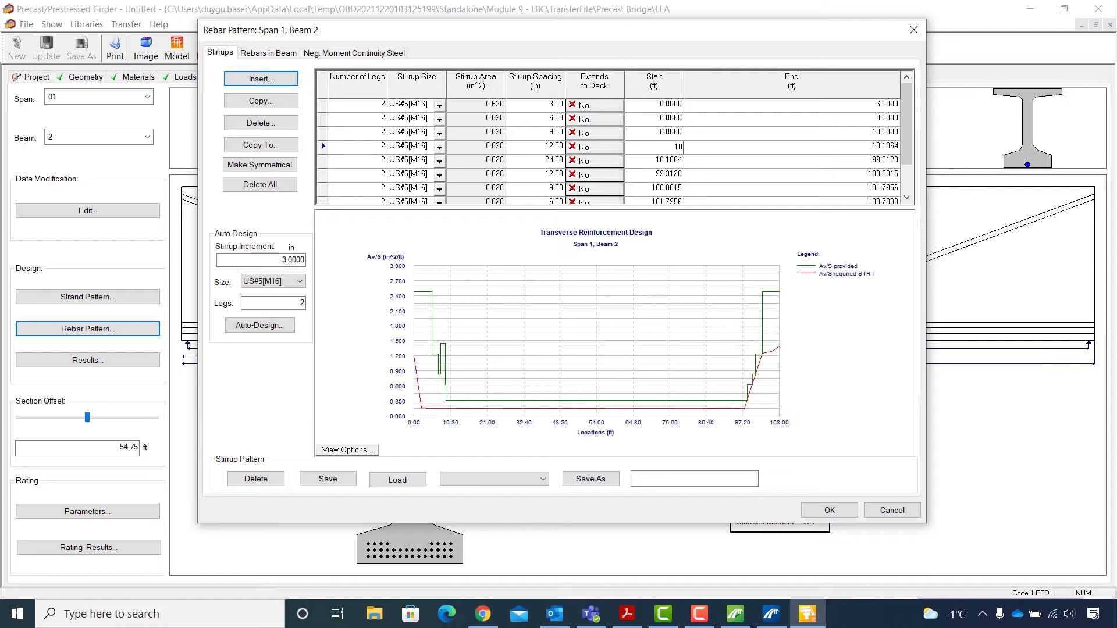
pyautogui.click(765, 151)
pyautogui.write('12')
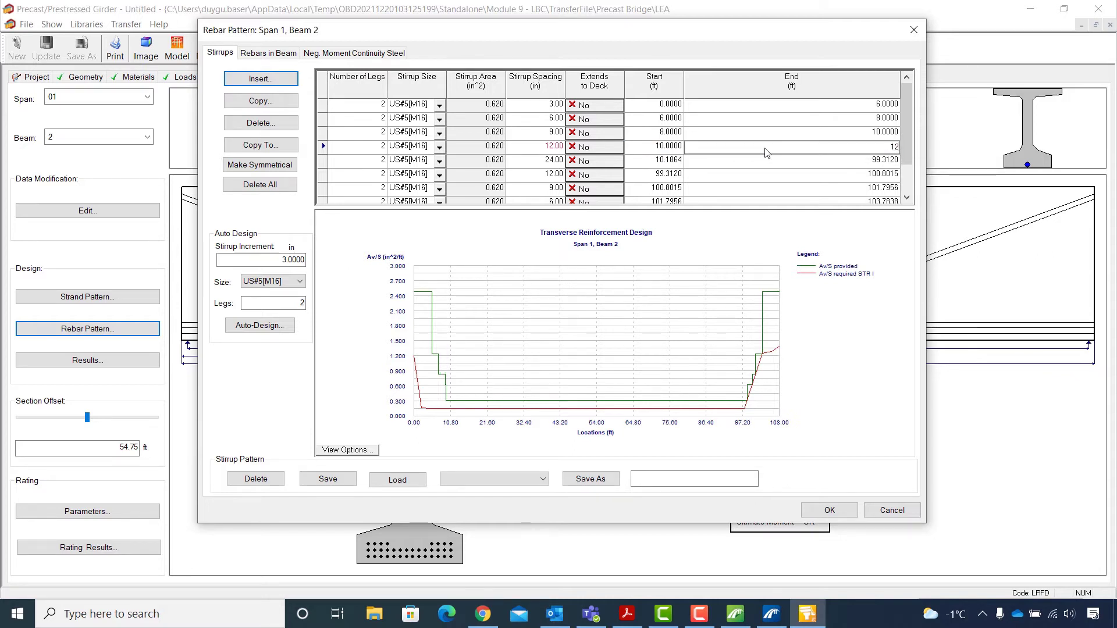
pyautogui.press('Tab')
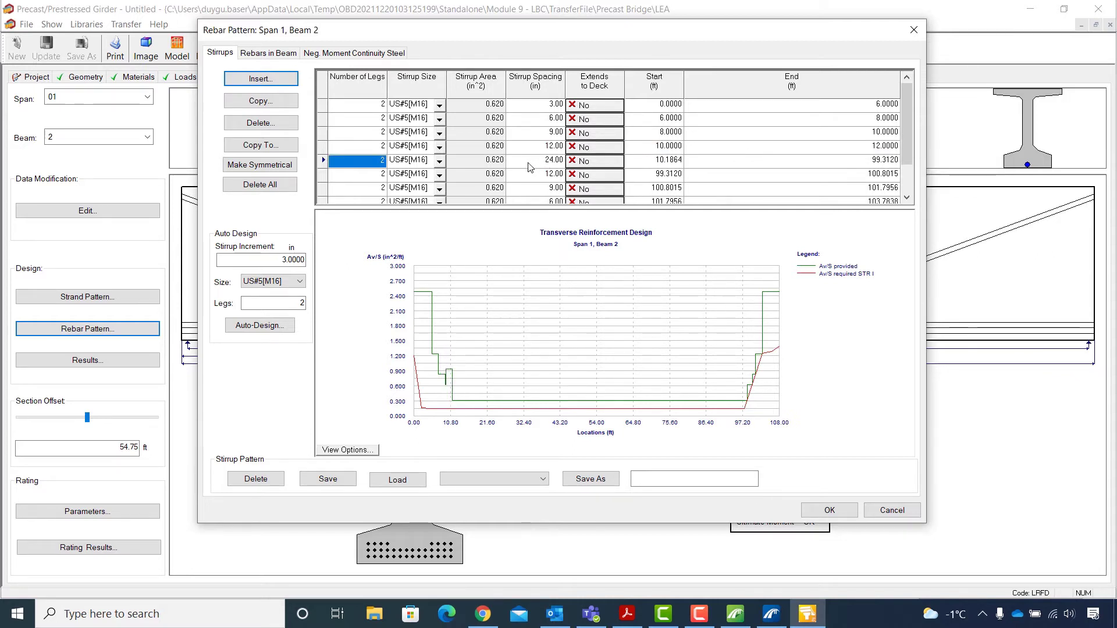
# Step: Set the 24 in stirrup zone to start at 12 ft and end at 55 ft, just past midspan
pyautogui.click(660, 164)
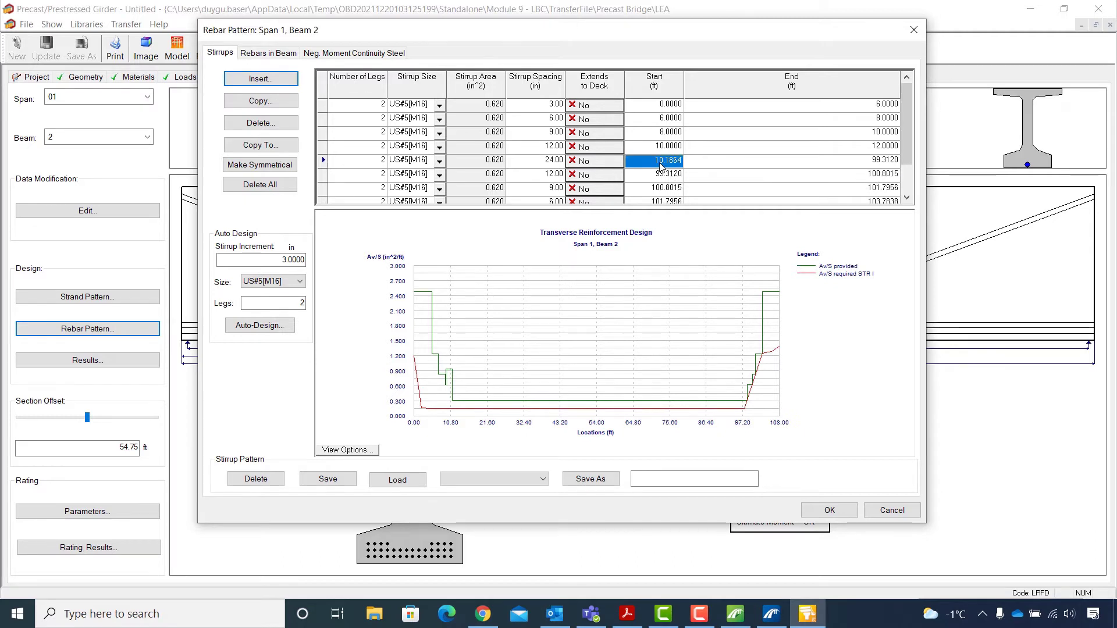
pyautogui.write('12')
pyautogui.click(750, 163)
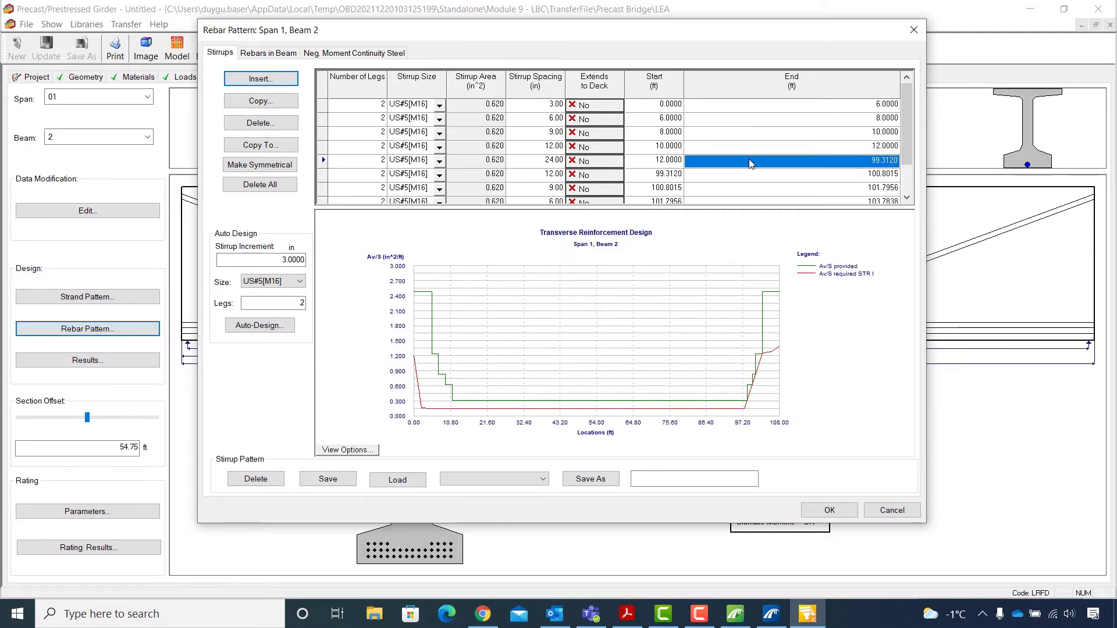
pyautogui.write('55')
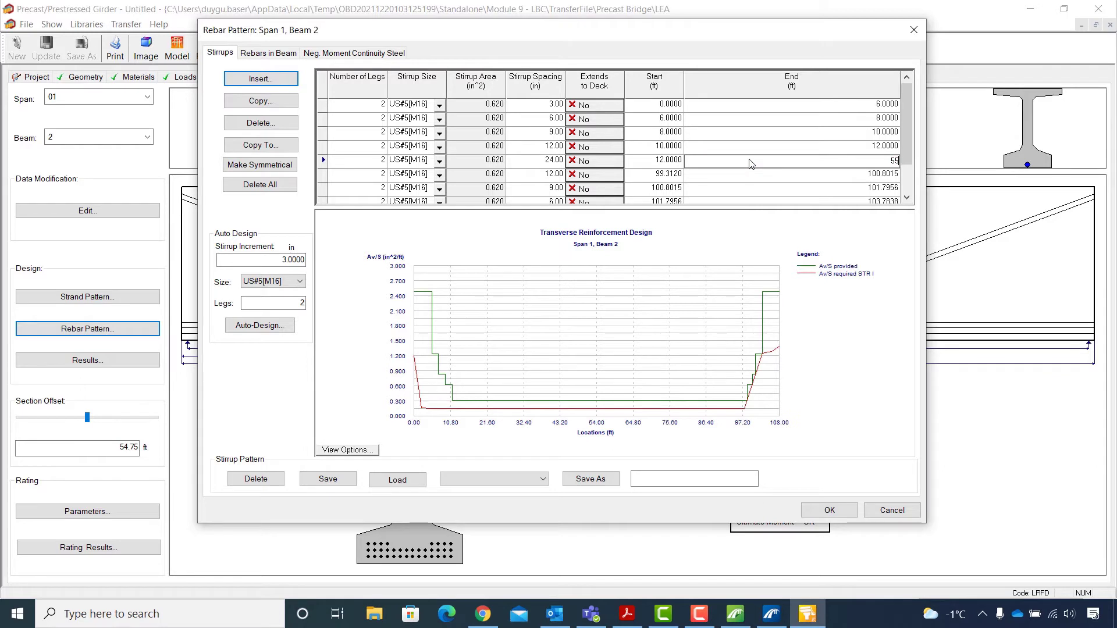
pyautogui.press('Tab')
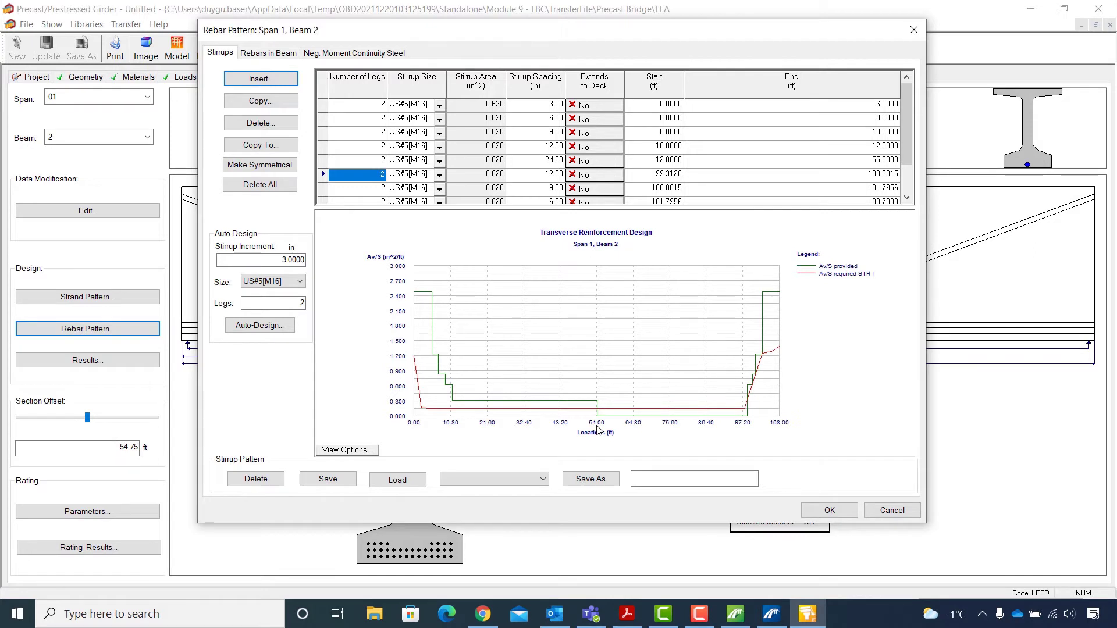
# Step: Make the stirrup pattern symmetrical by mirroring the left half of the beam, and choose all spans as the copy target
pyautogui.click(277, 165)
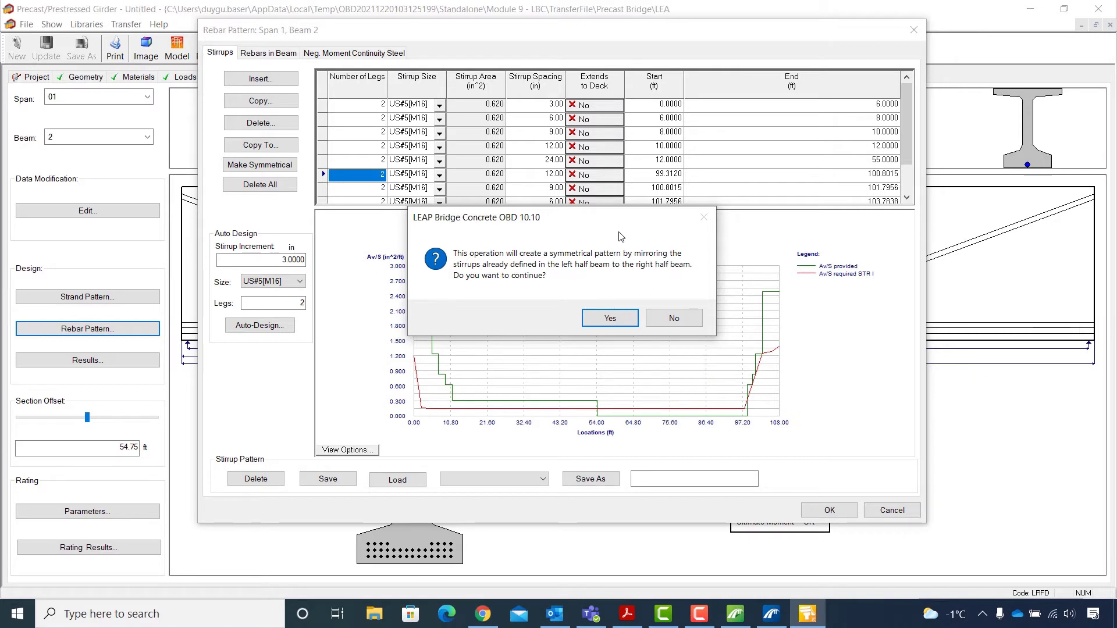
pyautogui.click(617, 319)
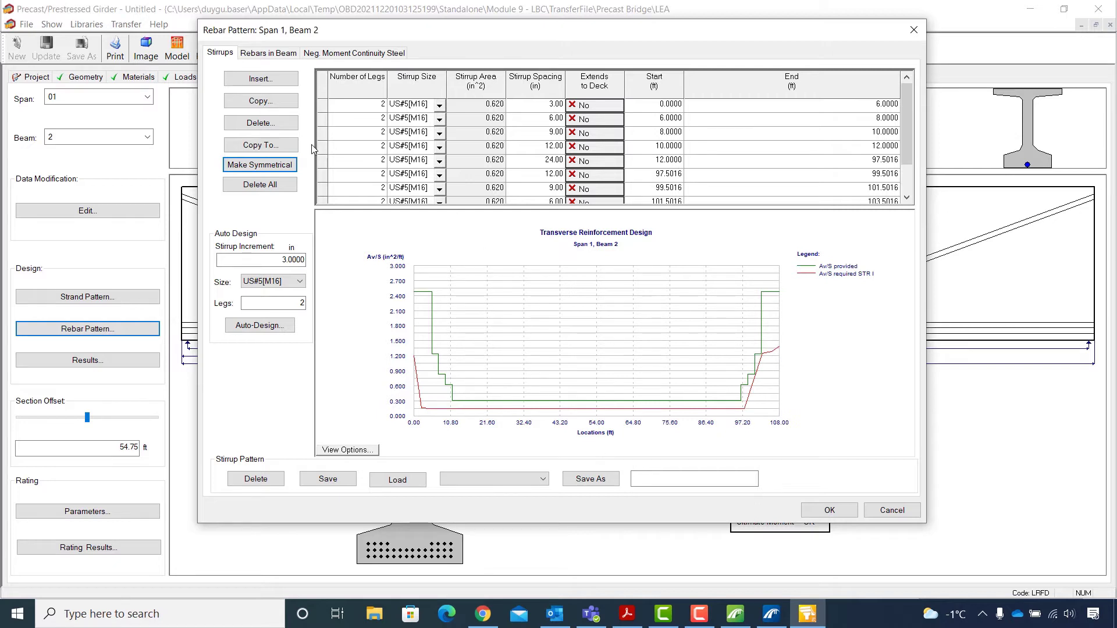
pyautogui.click(276, 148)
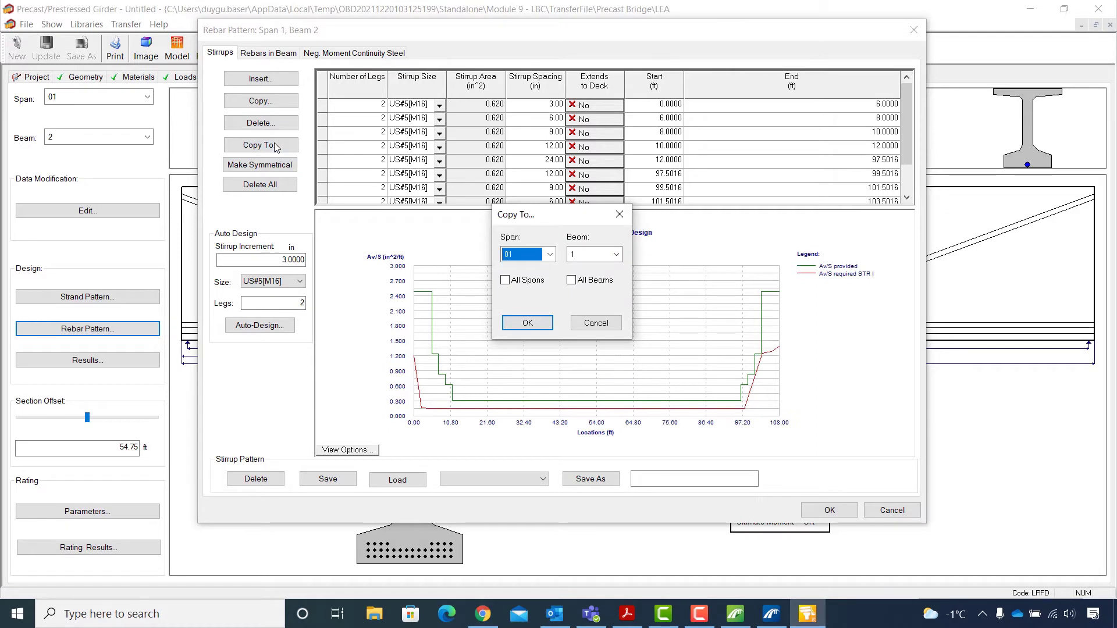
pyautogui.click(505, 281)
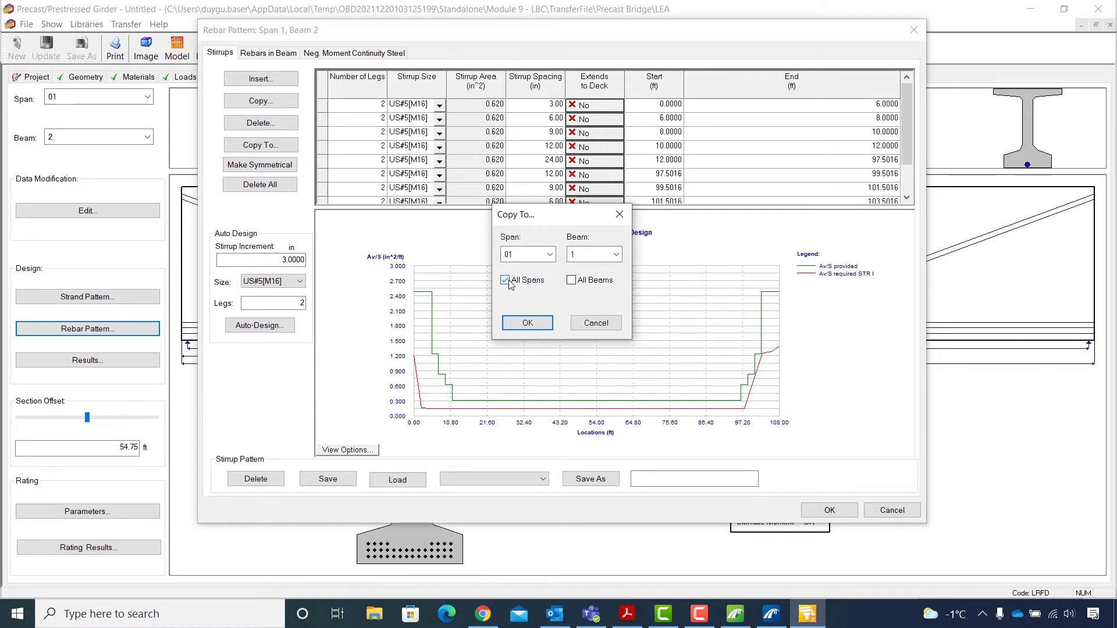
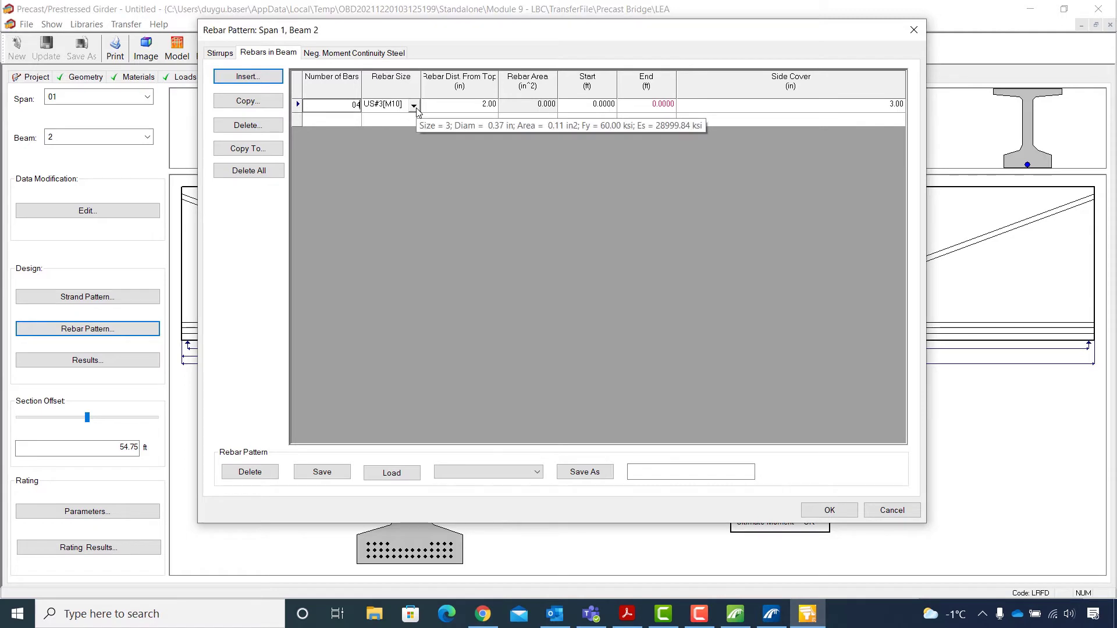
# Step: Set the first row of four beam rebars to size US#5[M16] with its end at 8 ft
pyautogui.click(413, 106)
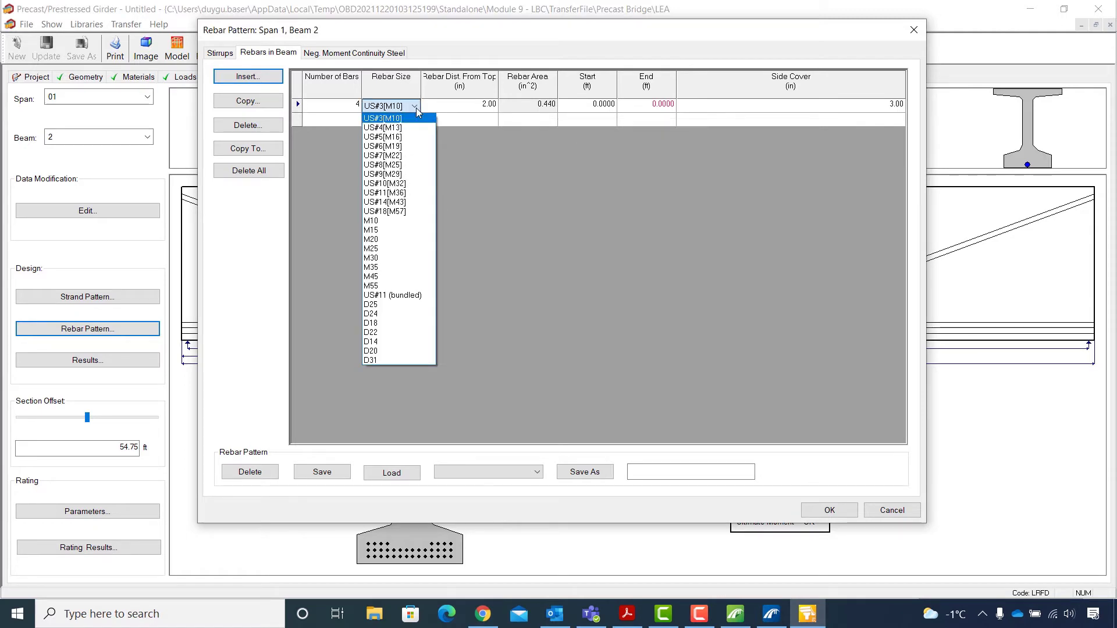
pyautogui.click(408, 137)
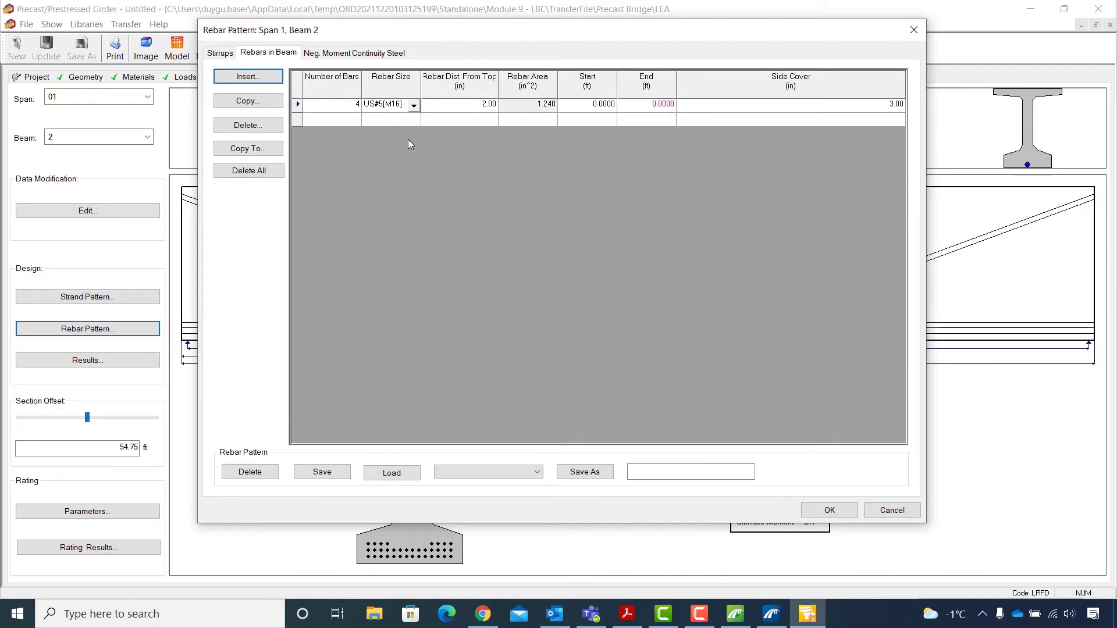
pyautogui.click(648, 110)
pyautogui.write('8')
pyautogui.press('Tab')
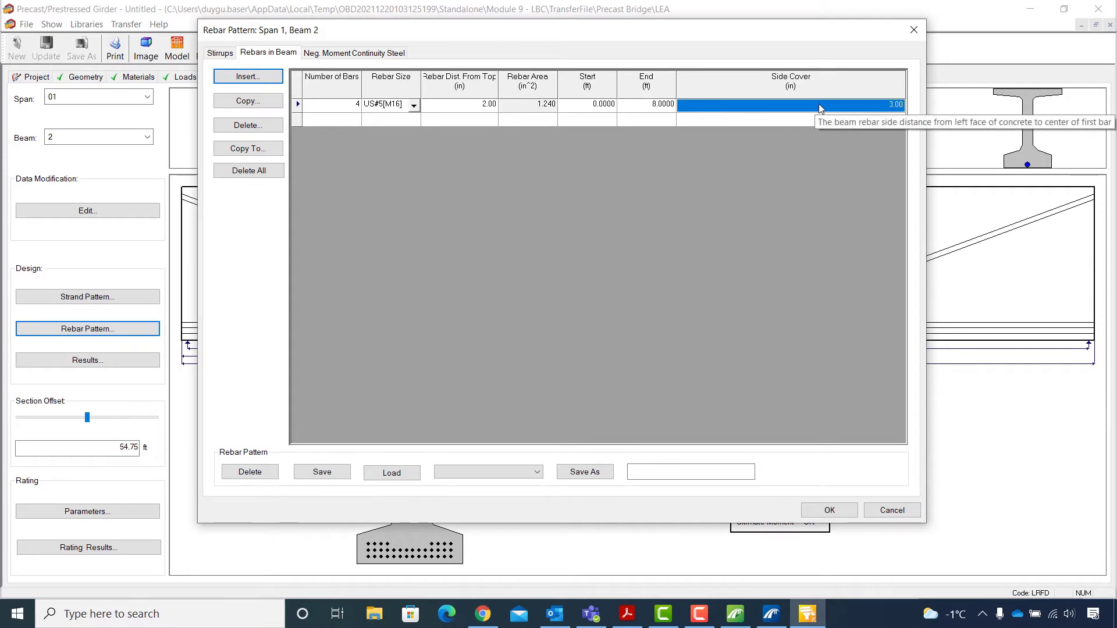
# Step: Add a second row of four beam rebars running from 101.5 ft to 109.5 ft
pyautogui.click(330, 121)
pyautogui.write('4')
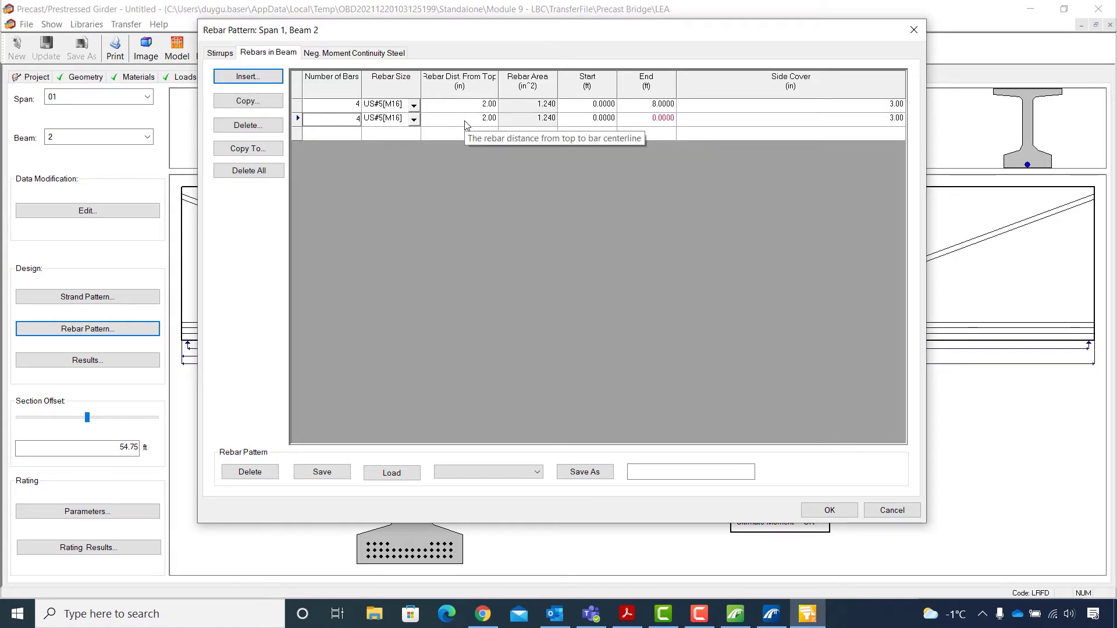
pyautogui.click(585, 120)
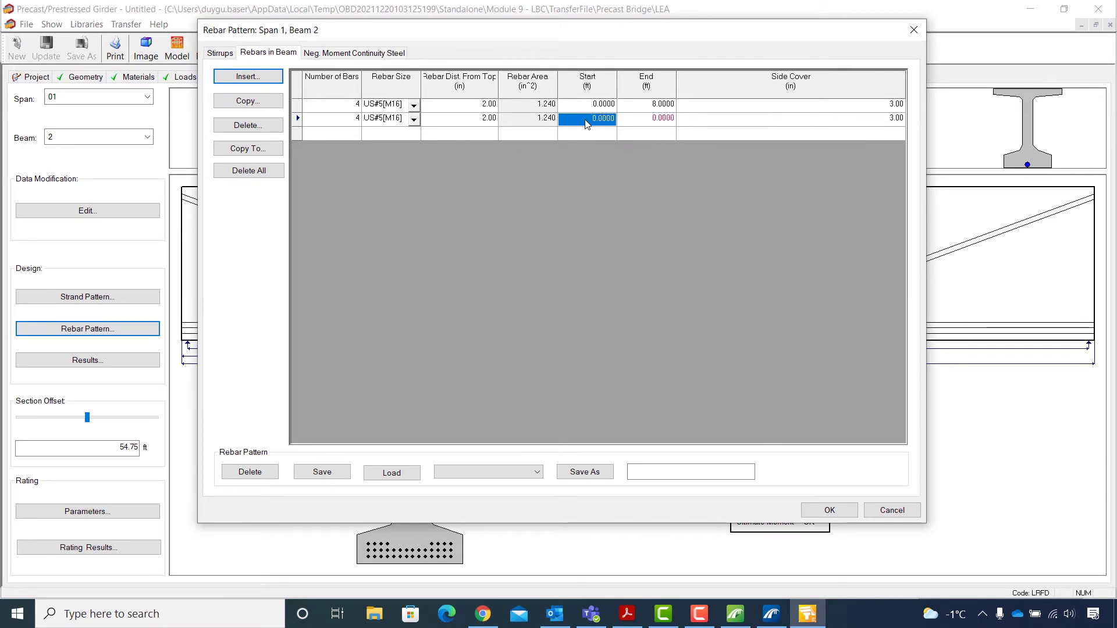
pyautogui.write('101.5')
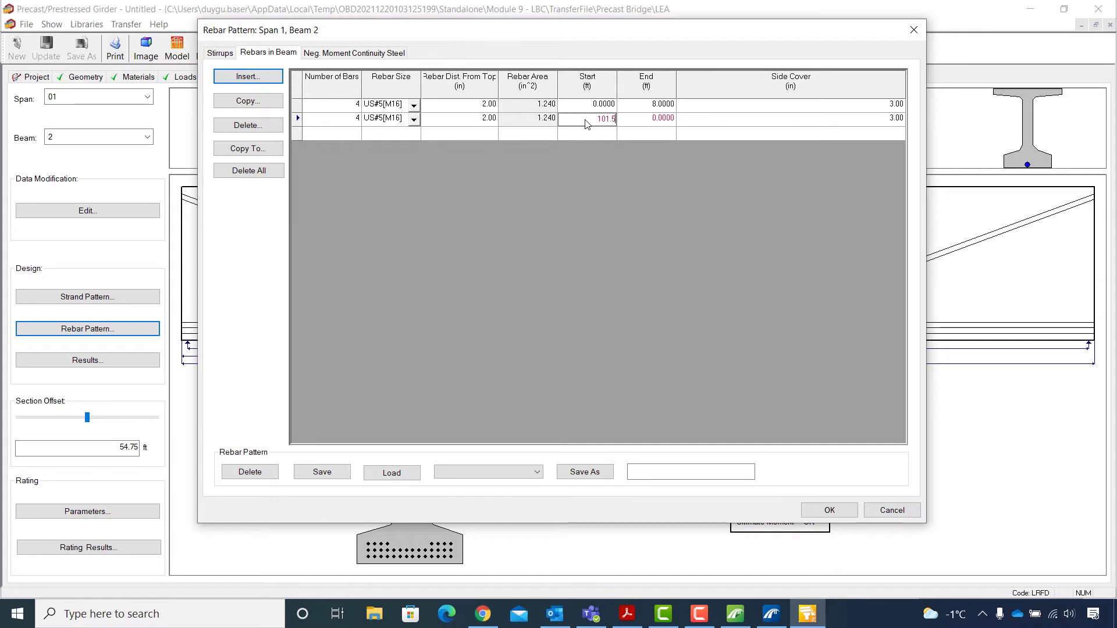
pyautogui.click(641, 119)
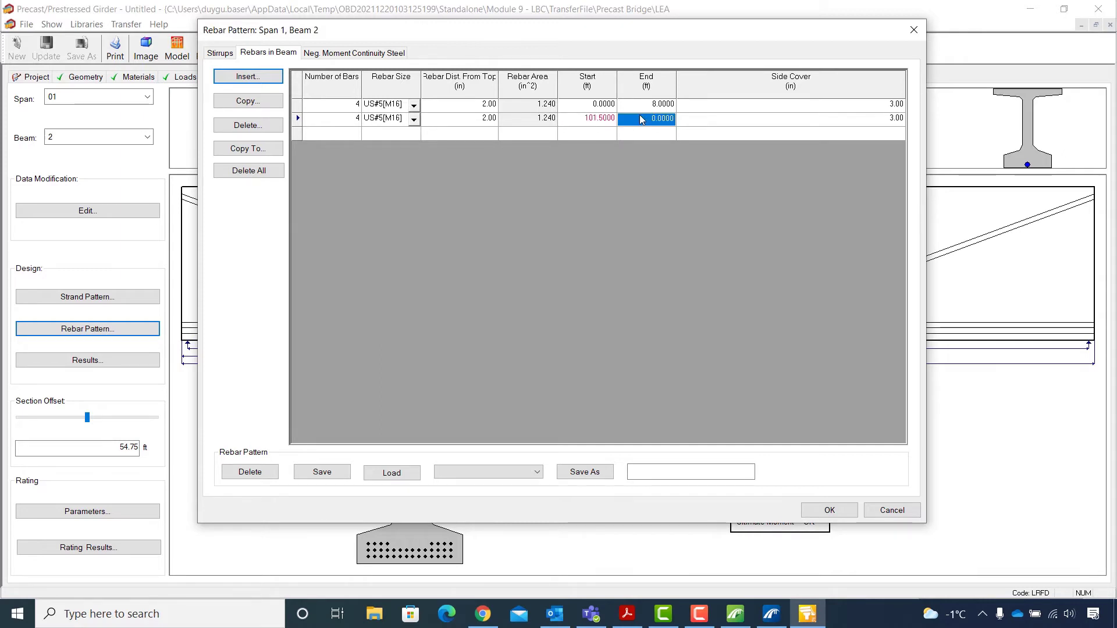
pyautogui.write('10')
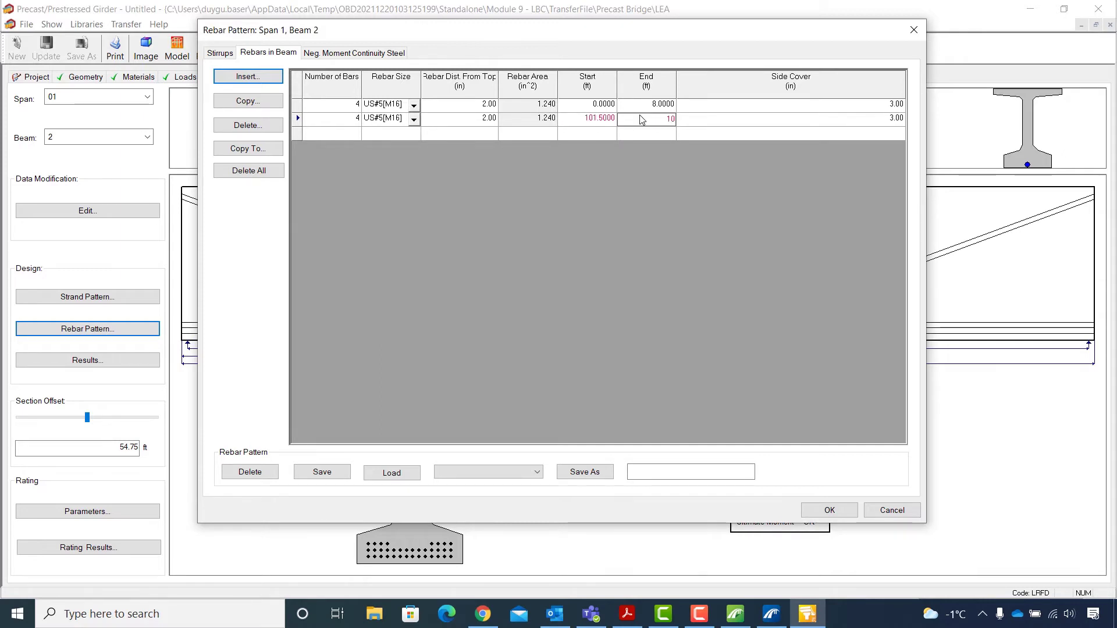
pyautogui.write('9.5')
pyautogui.press('Tab')
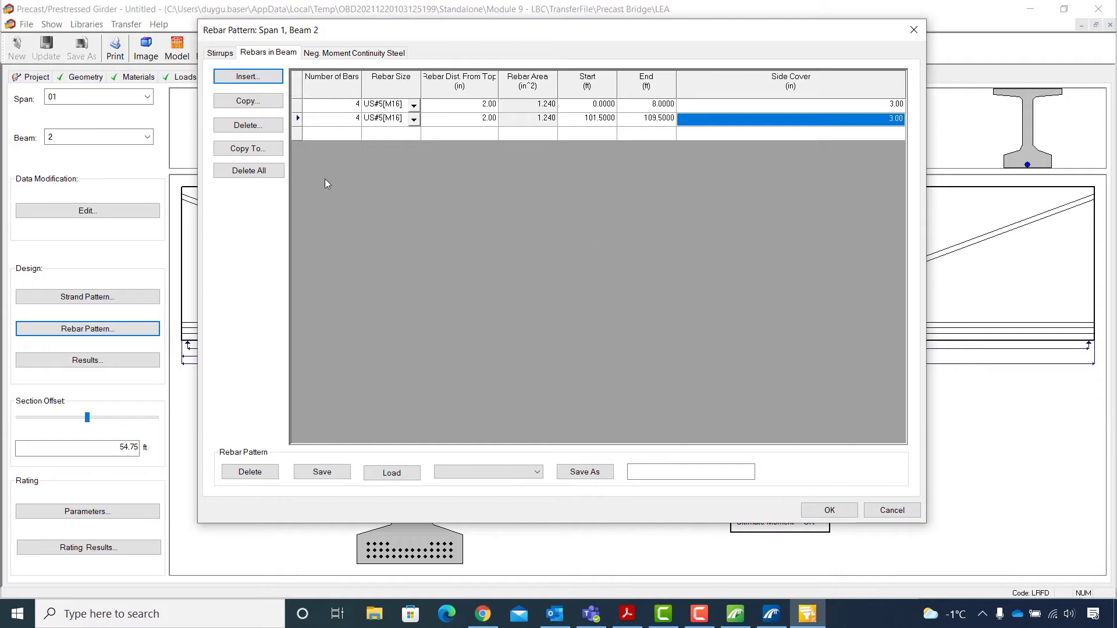
# Step: Copy the beam rebars to all spans and all beams, and accept the rebar pattern
pyautogui.click(232, 150)
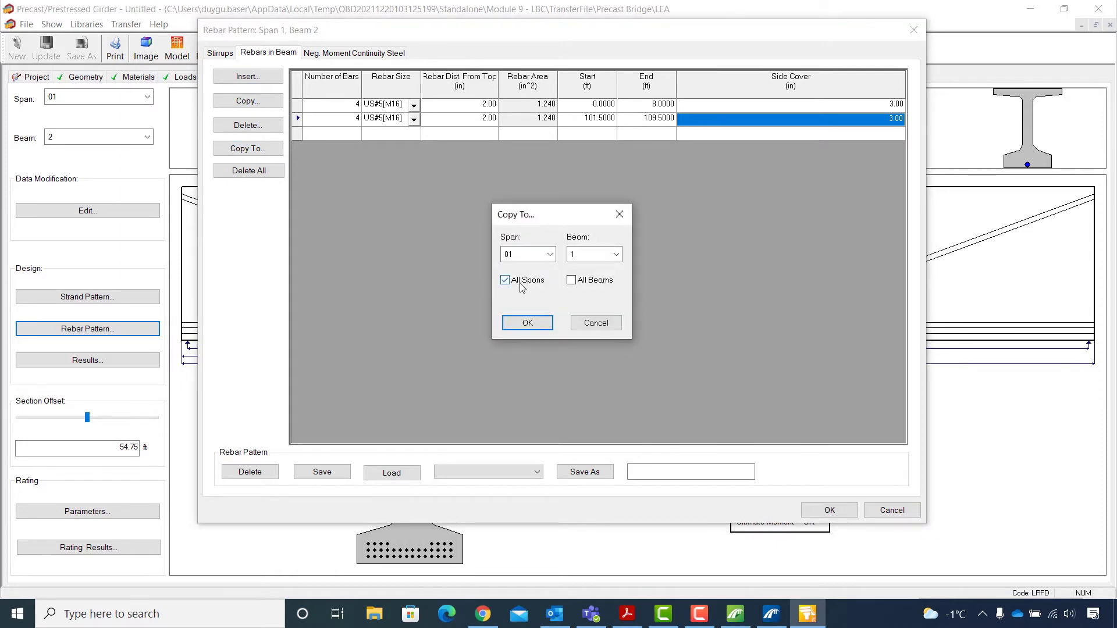
pyautogui.click(591, 282)
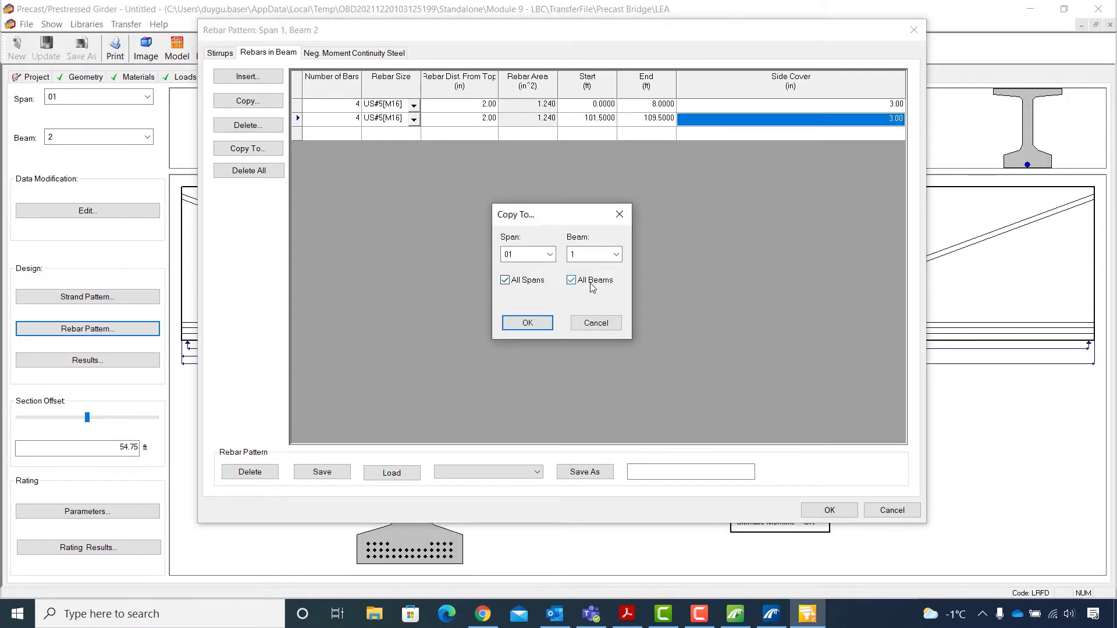
pyautogui.click(535, 323)
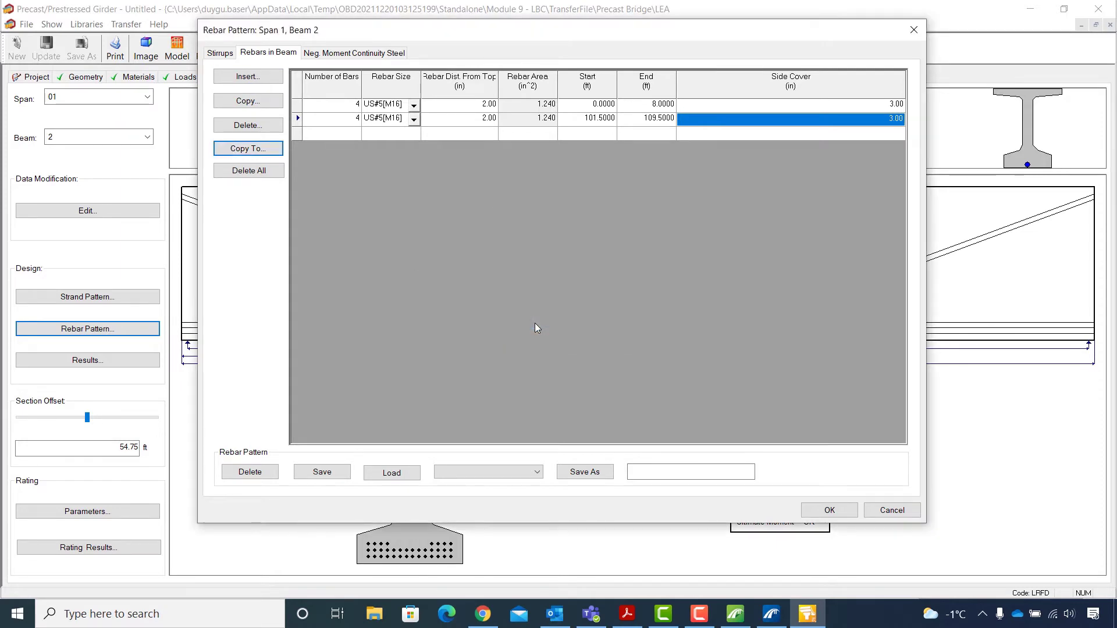
pyautogui.click(832, 510)
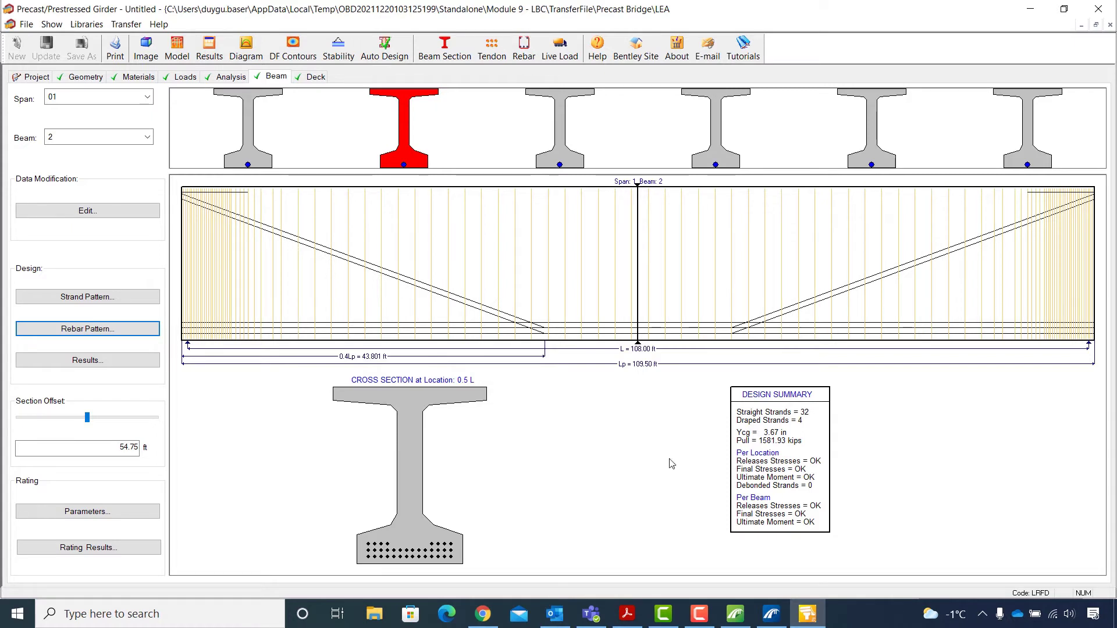
# Step: Check the strand pattern's design status and close the girder module, updating the LEAP Bridge Concrete model without generating reports
pyautogui.click(97, 296)
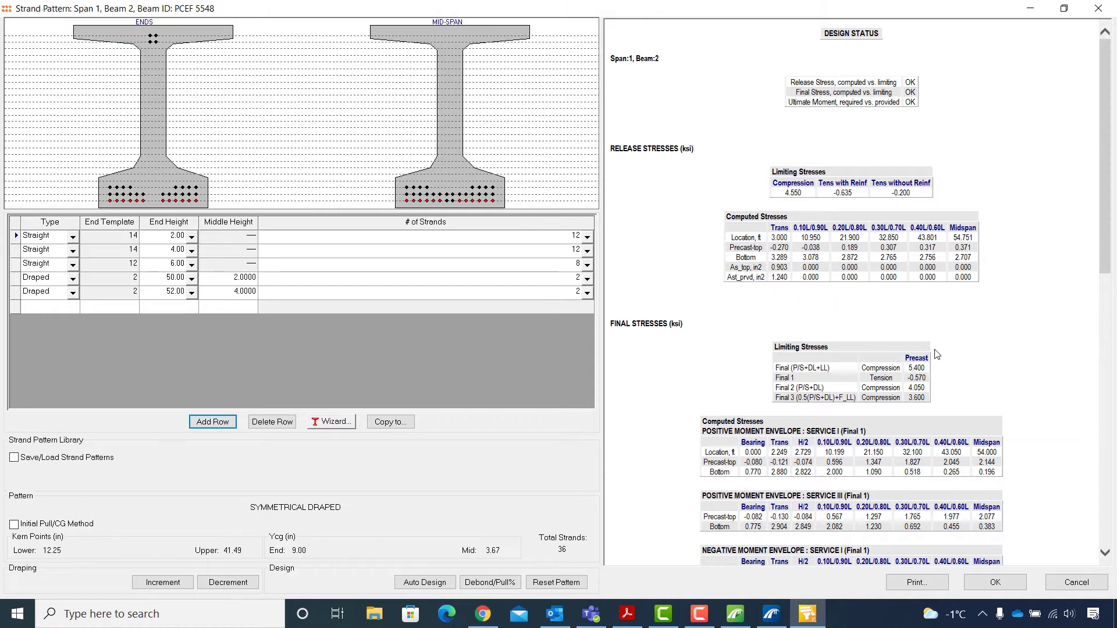
pyautogui.click(1078, 586)
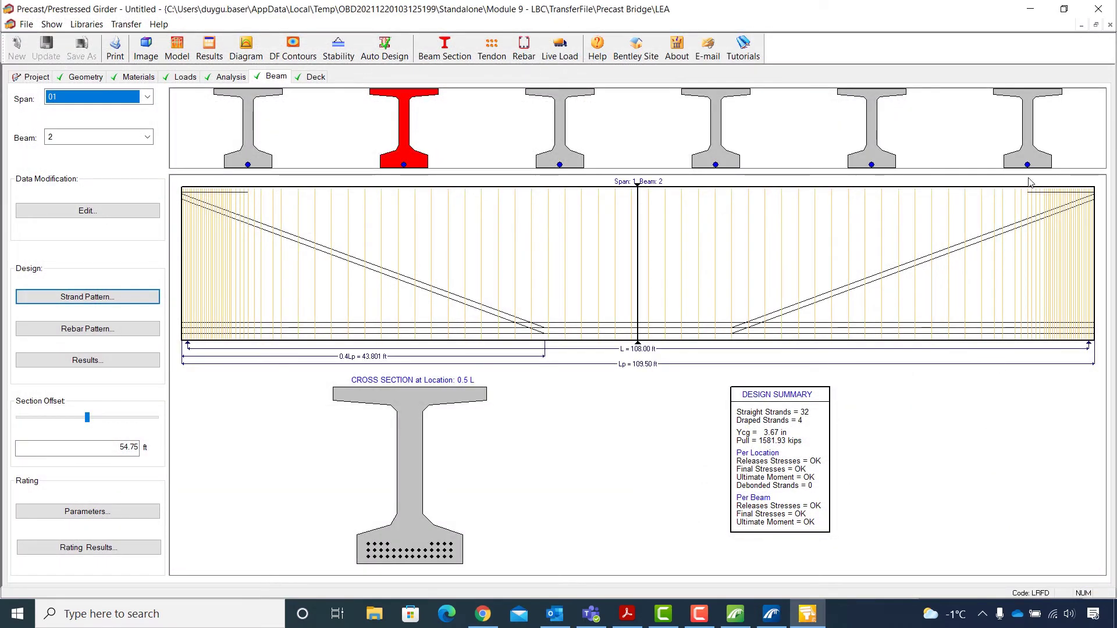
pyautogui.click(1093, 12)
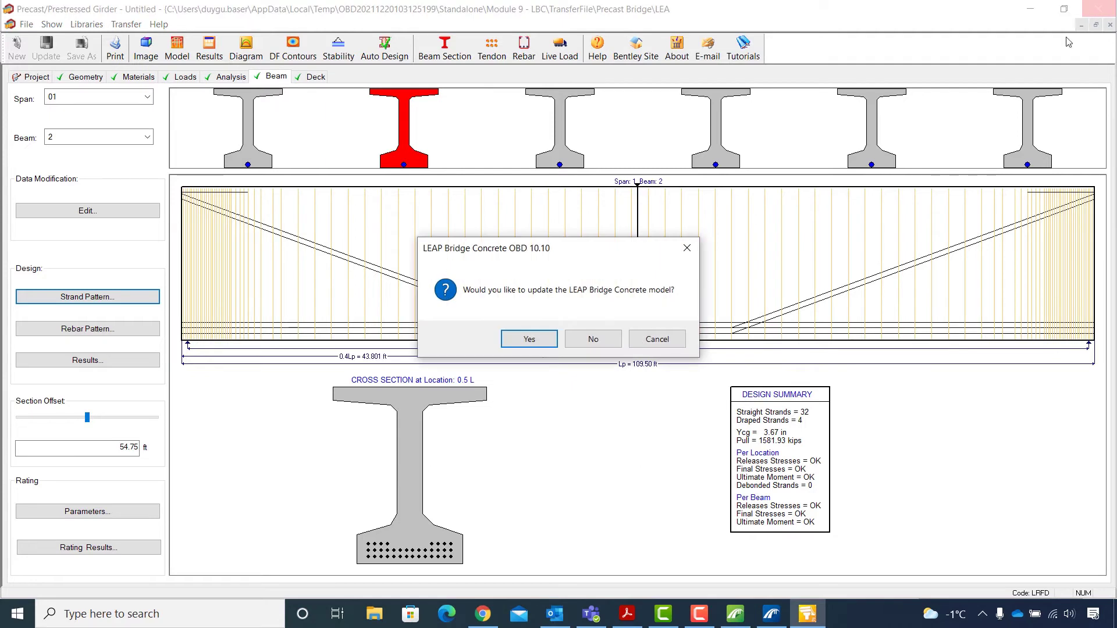
pyautogui.click(527, 340)
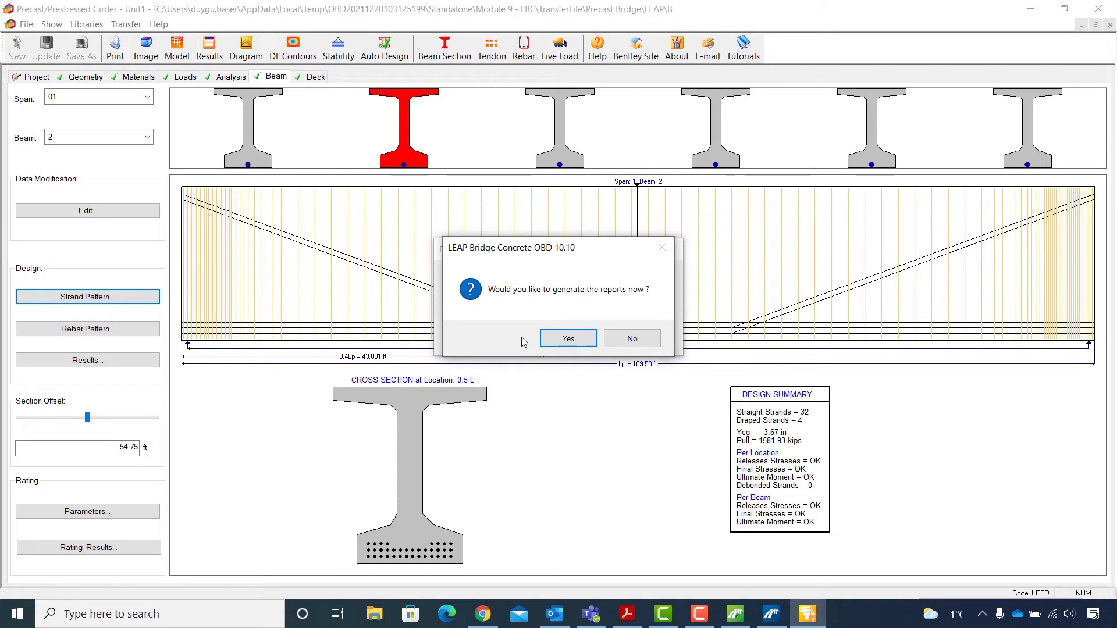
pyautogui.click(633, 340)
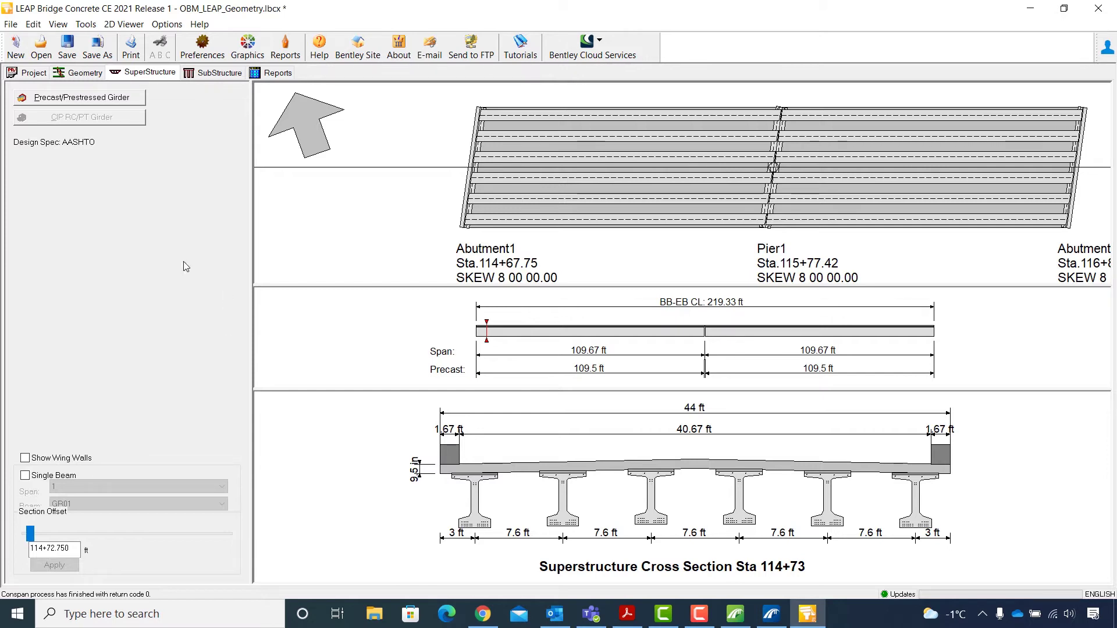
# Step: Save the bridge model under the file name Bridge 01
pyautogui.click(12, 24)
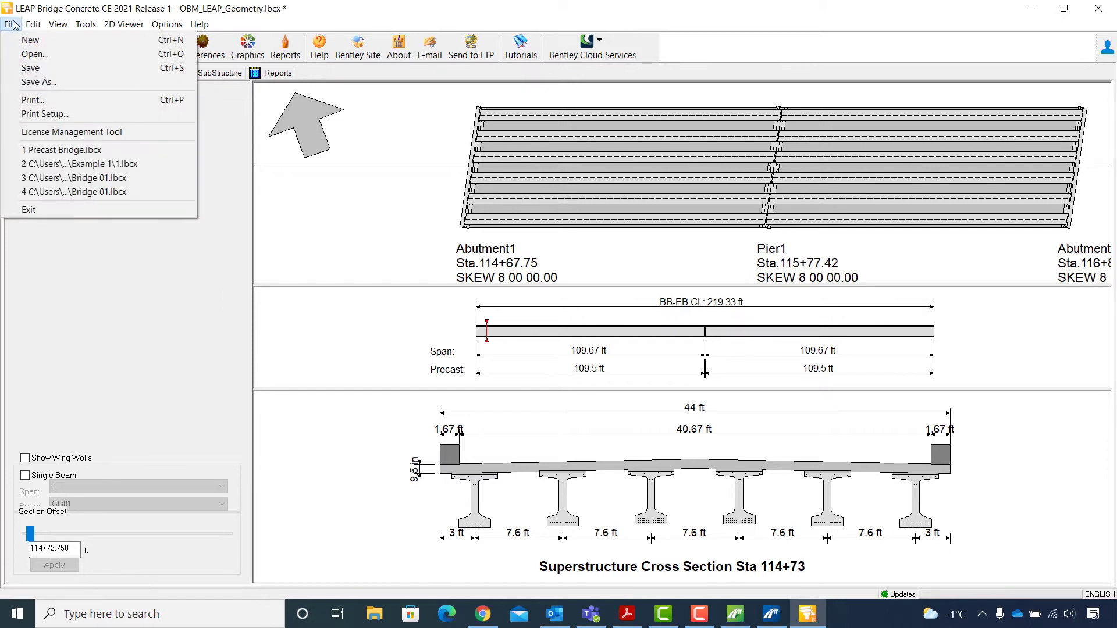
pyautogui.click(32, 68)
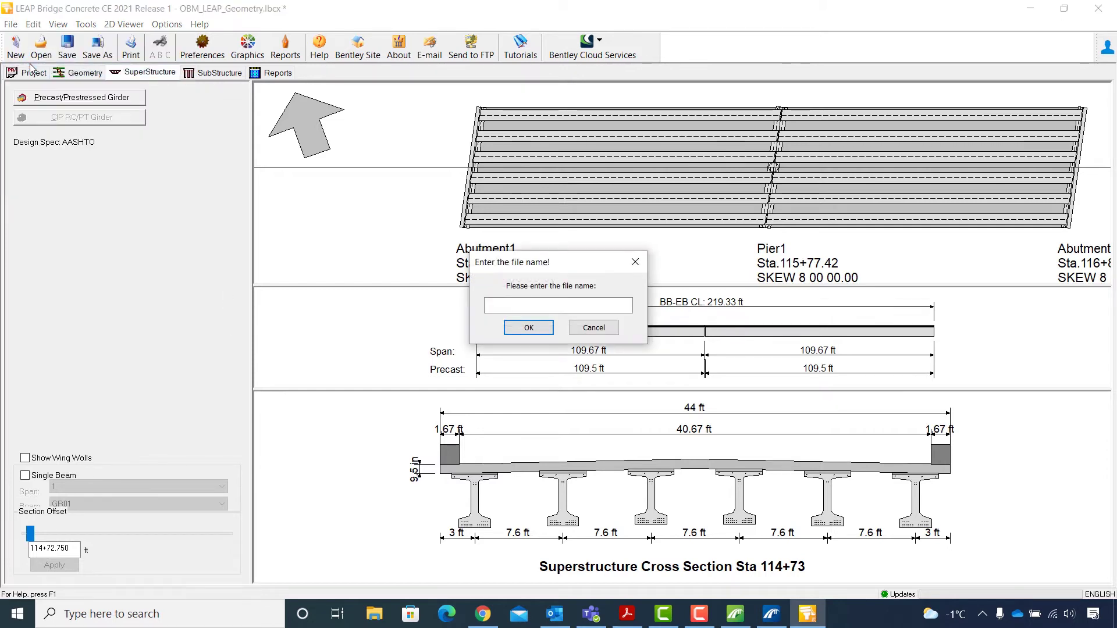
pyautogui.click(517, 302)
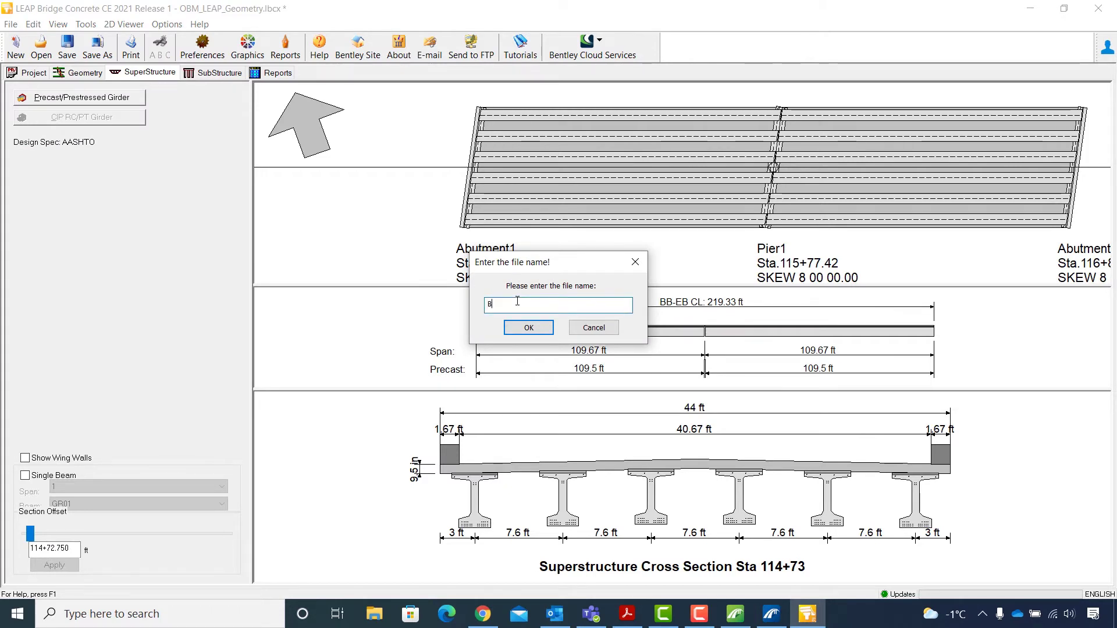
pyautogui.write('Bridge 01')
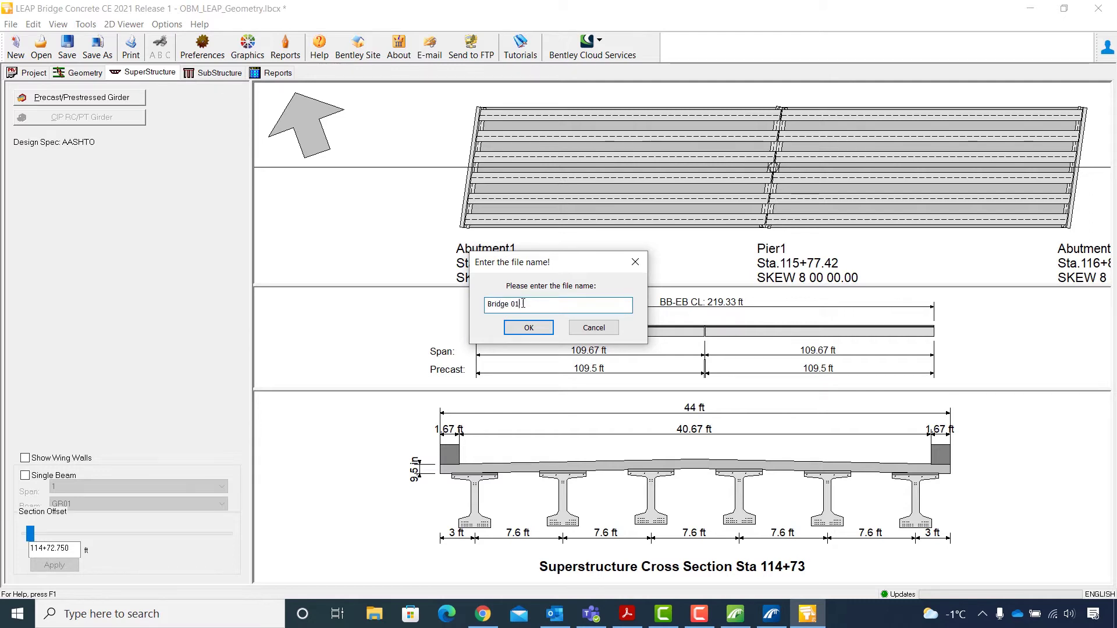
pyautogui.click(528, 328)
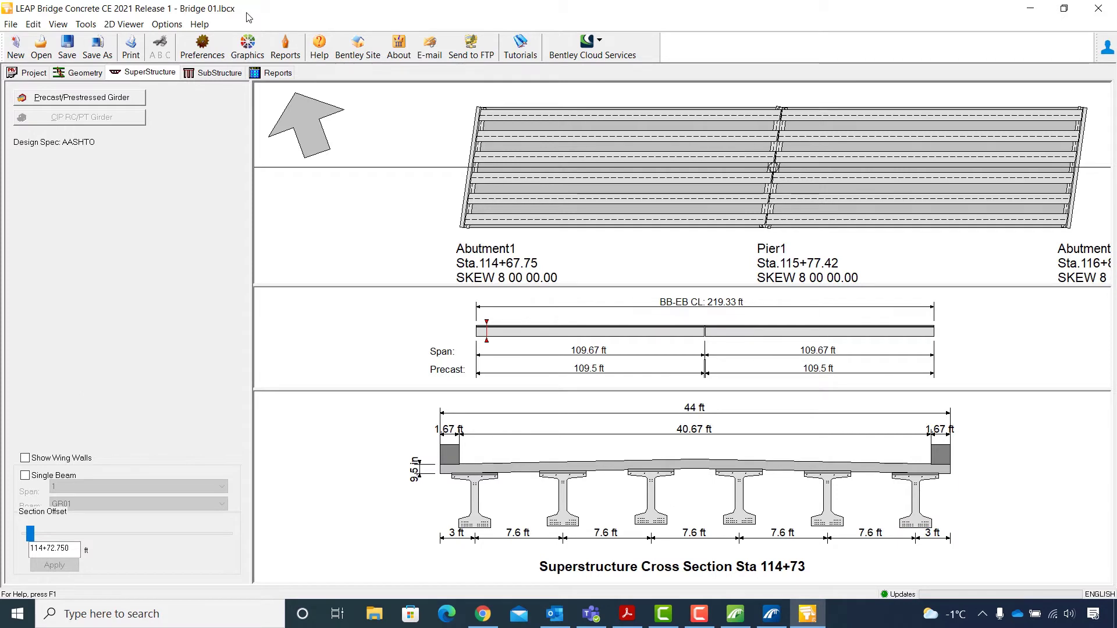
# Step: Start sending the model to OBM and choose the Imperial training folder Module 9 (Interoperability) as the destination
pyautogui.click(85, 28)
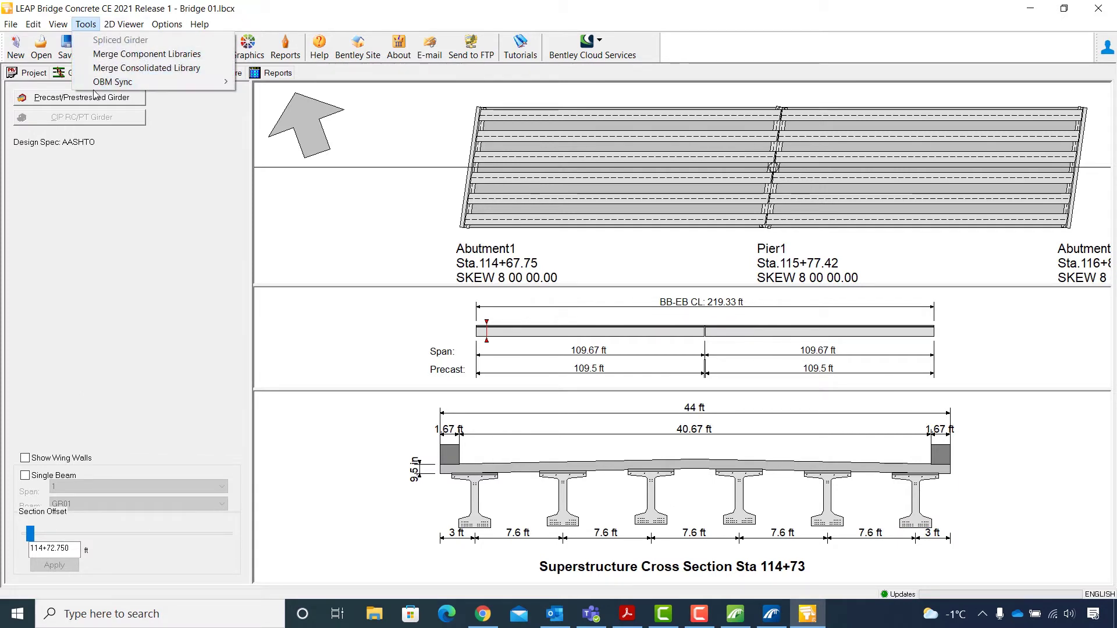
pyautogui.moveTo(97, 87)
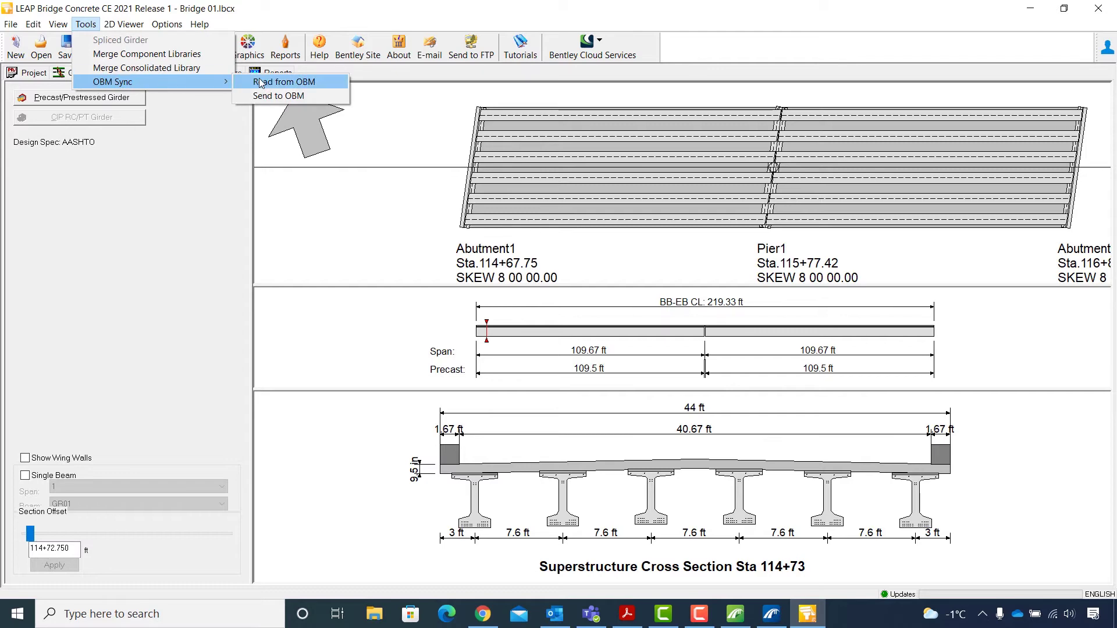
pyautogui.click(329, 98)
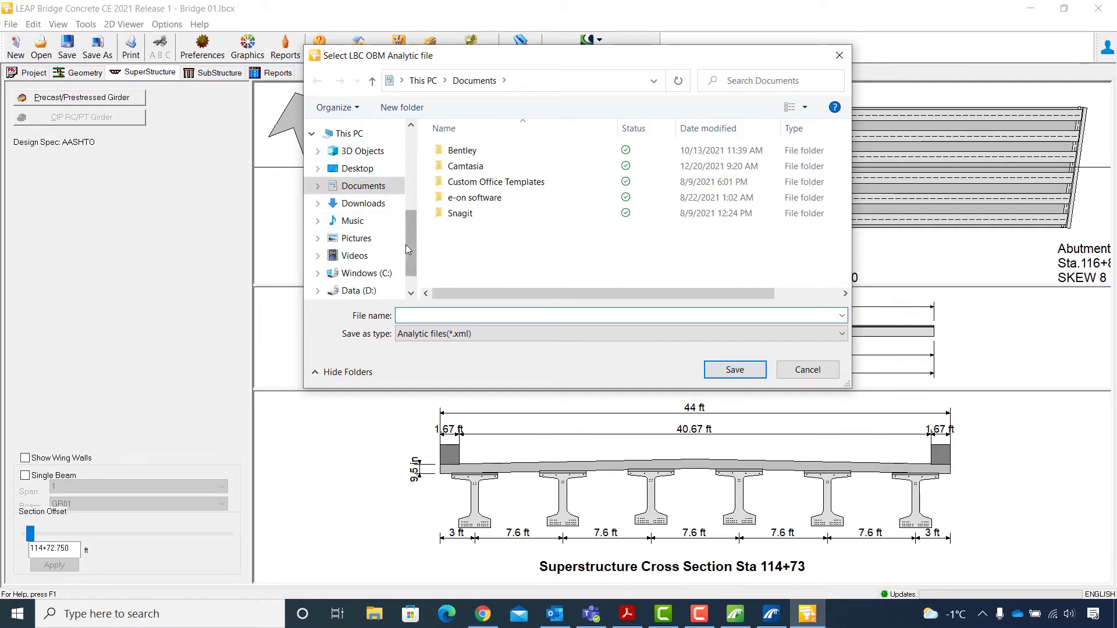
pyautogui.click(367, 273)
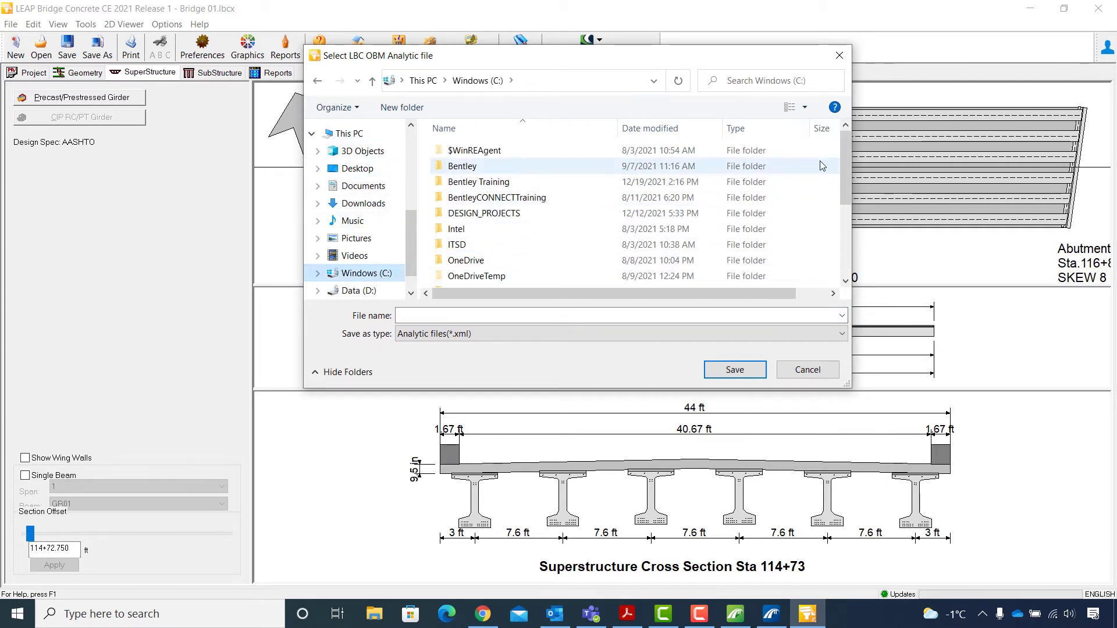
pyautogui.moveTo(844, 152); pyautogui.dragTo(847, 176)
pyautogui.click(511, 167)
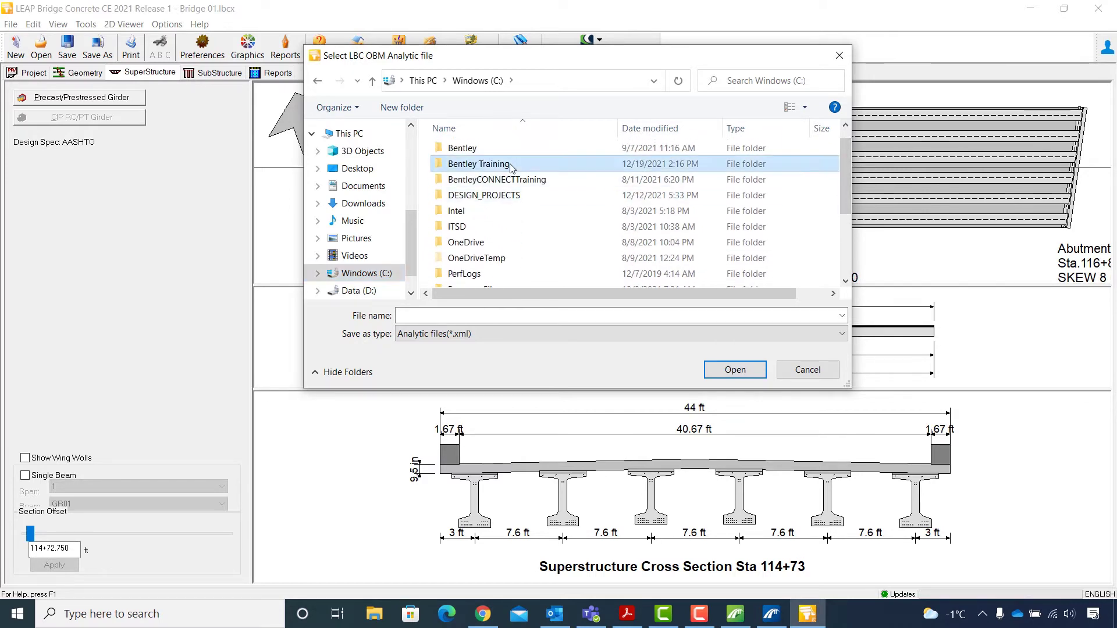
pyautogui.doubleClick(511, 166)
pyautogui.doubleClick(511, 152)
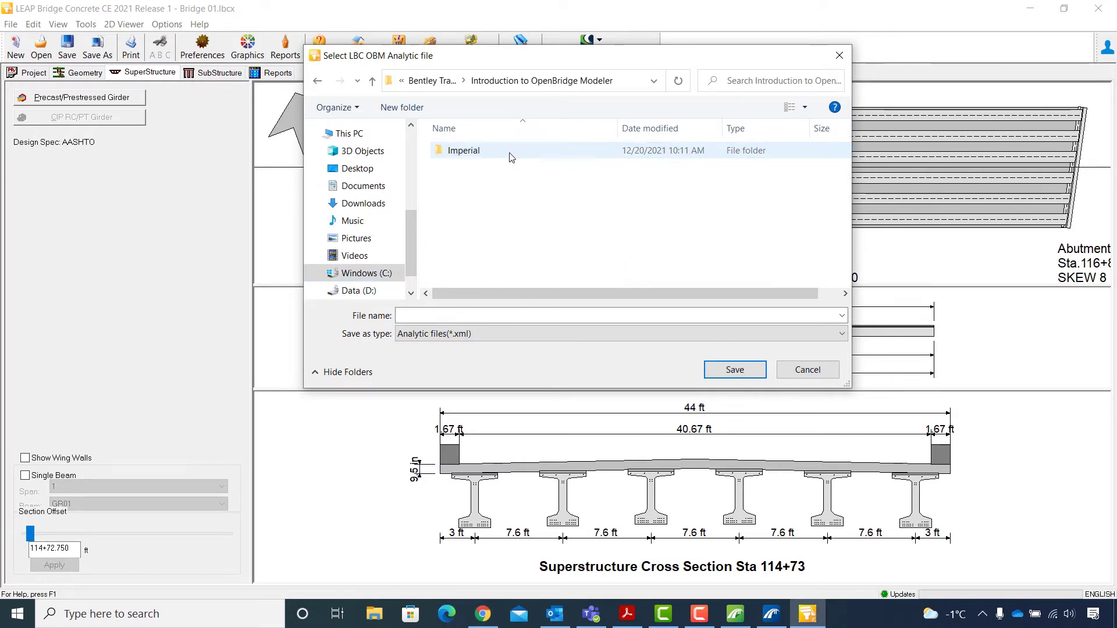
pyautogui.doubleClick(509, 154)
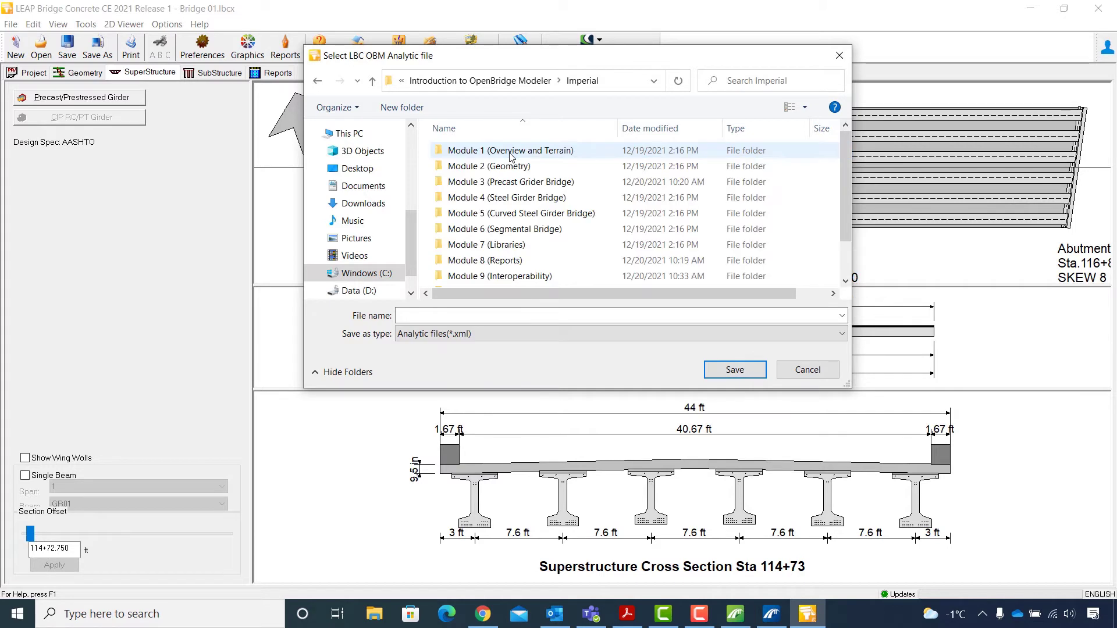
pyautogui.doubleClick(525, 277)
# Step: Save the analytic XML file as LBC2OBM to complete the transfer to OBM
pyautogui.click(516, 318)
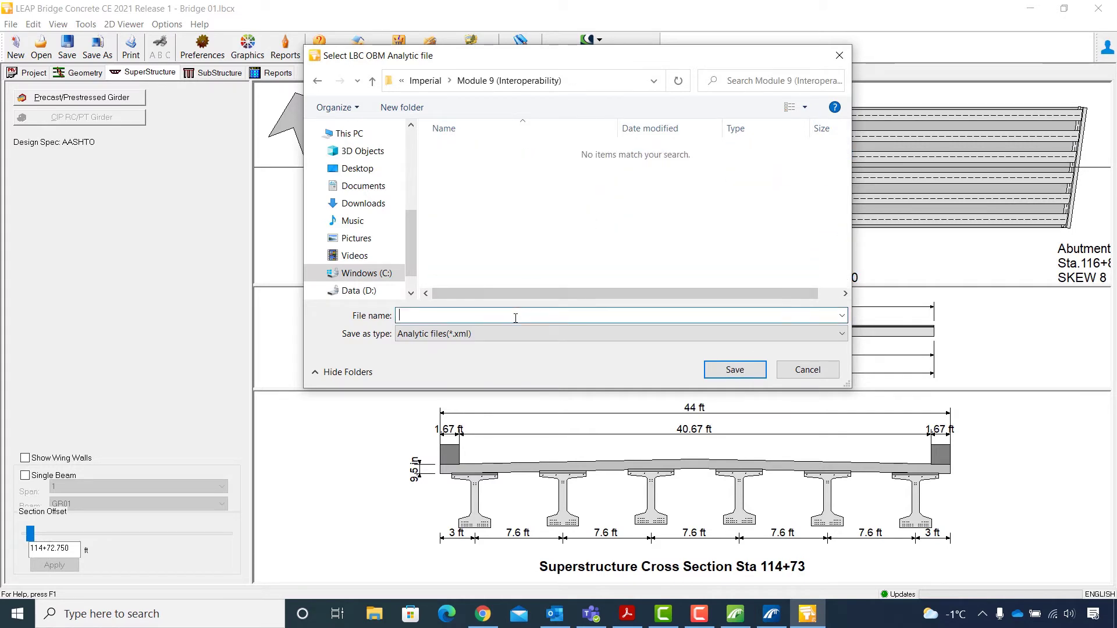
pyautogui.write('LBC2OBM')
pyautogui.click(735, 370)
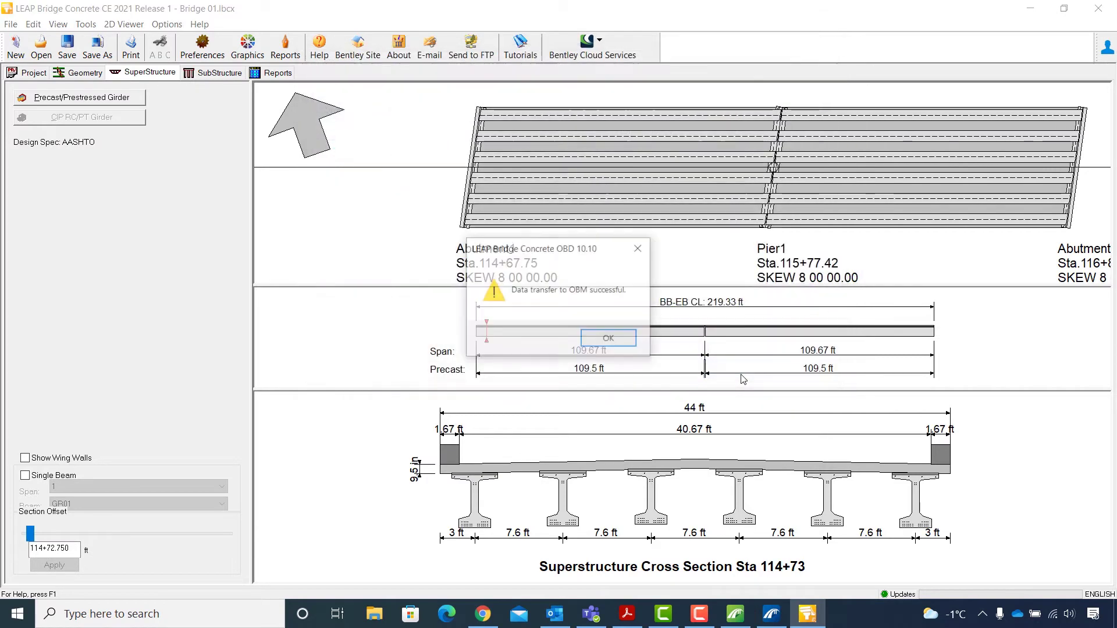
pyautogui.click(609, 340)
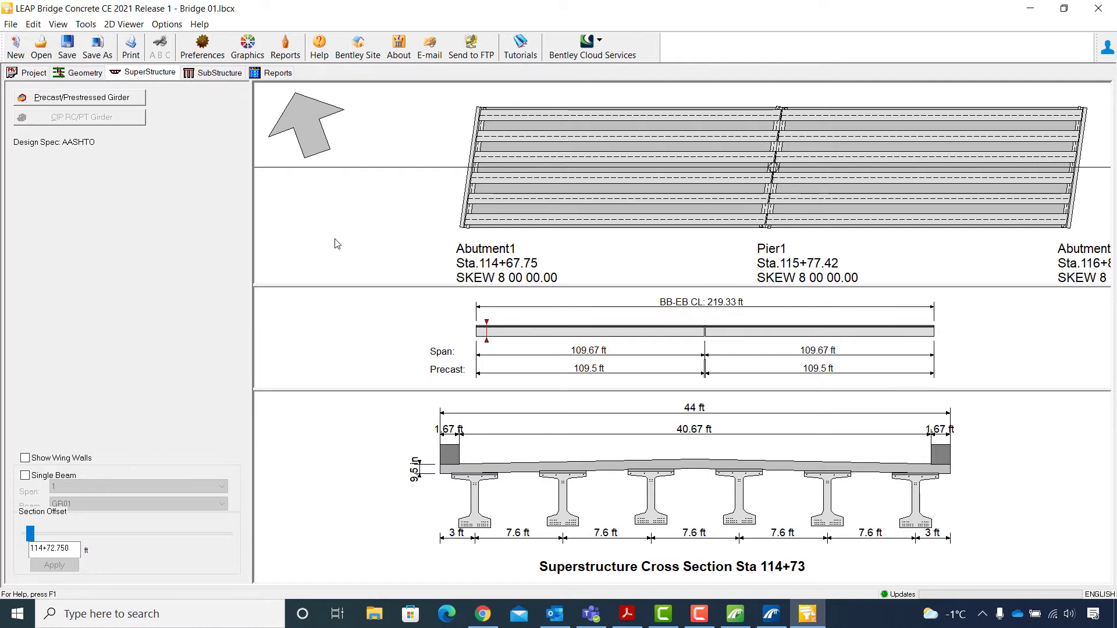
# Step: Exit LEAP Bridge Concrete and load LBC2OBM.xml into OpenBridge Modeler as an update from analytics
pyautogui.click(12, 26)
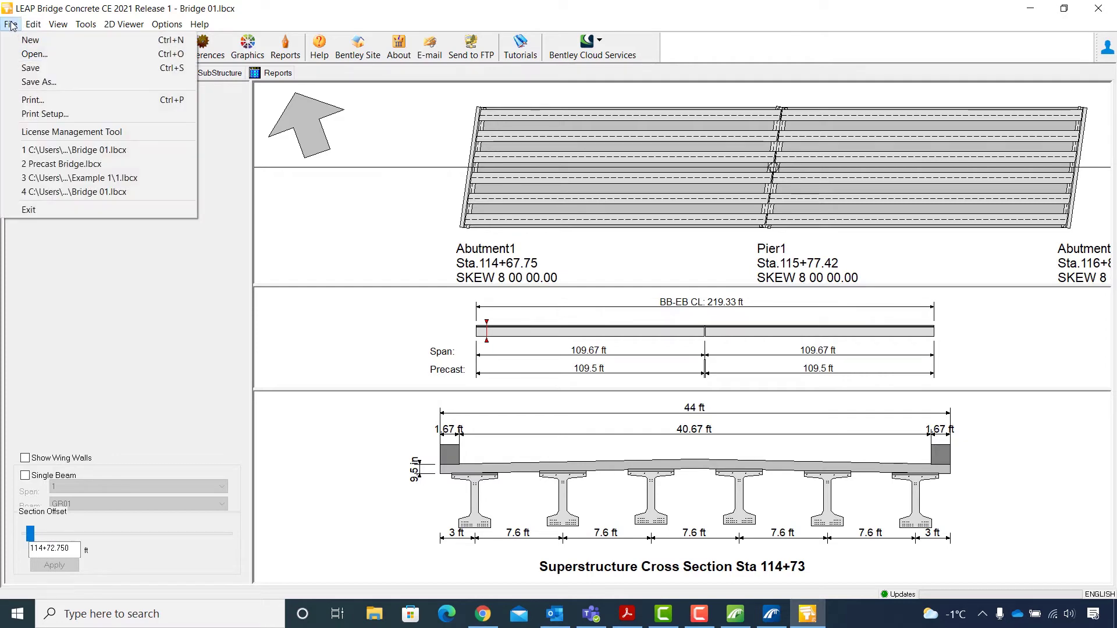
pyautogui.click(39, 210)
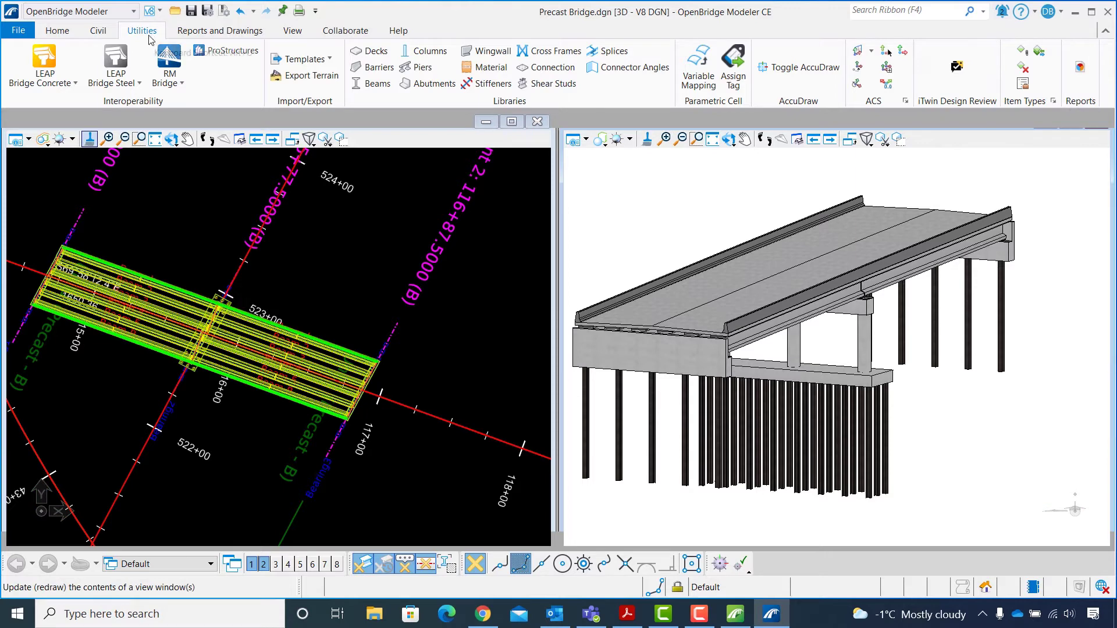
pyautogui.click(49, 81)
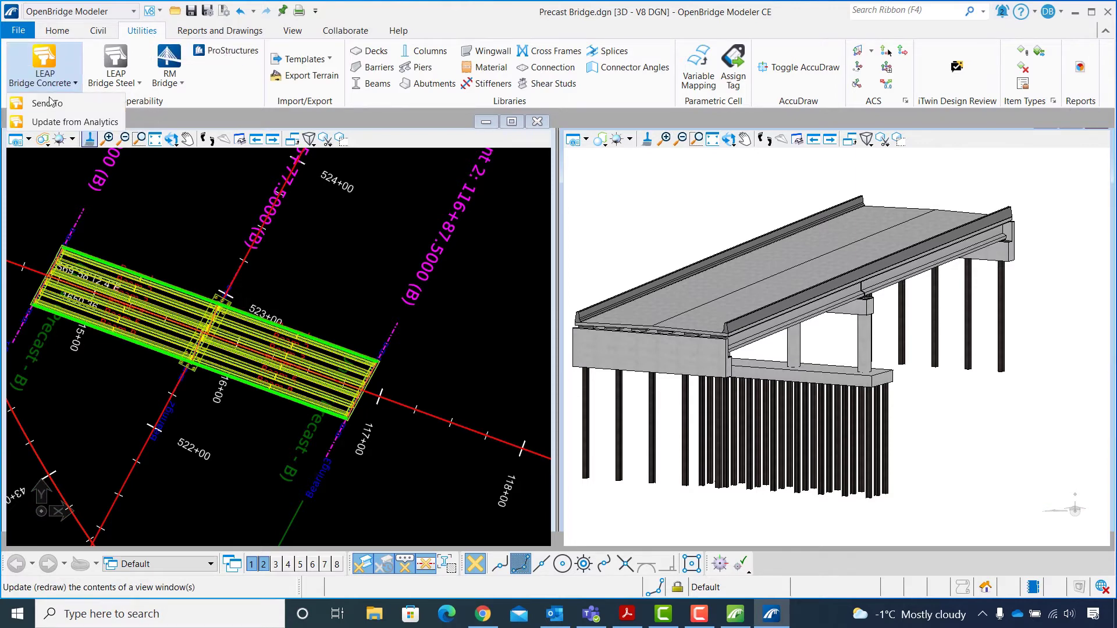
pyautogui.click(51, 121)
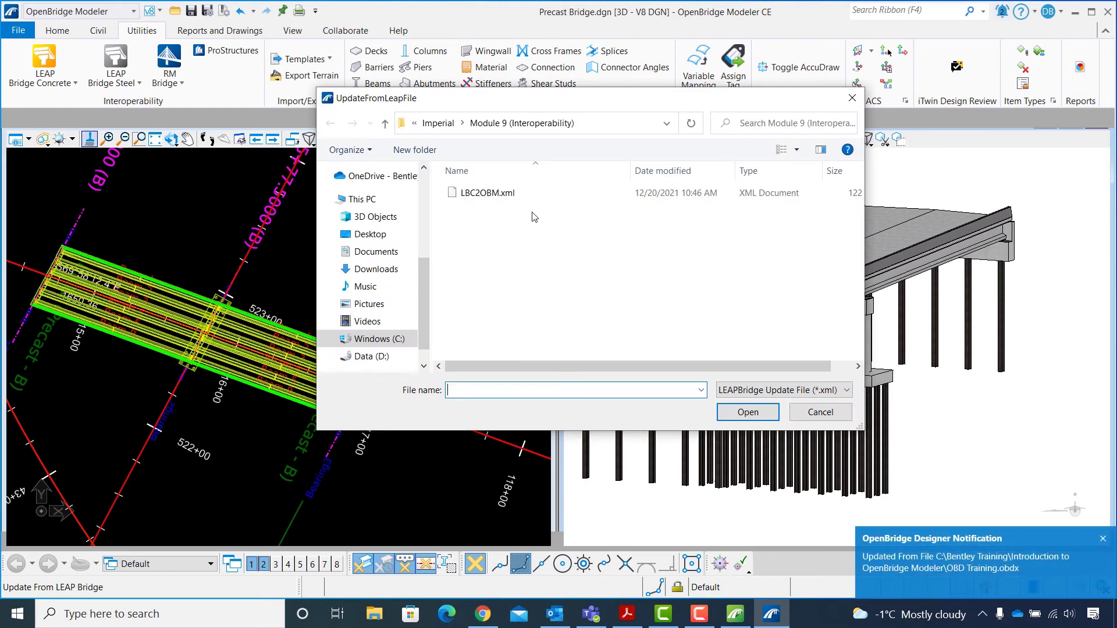
pyautogui.click(515, 199)
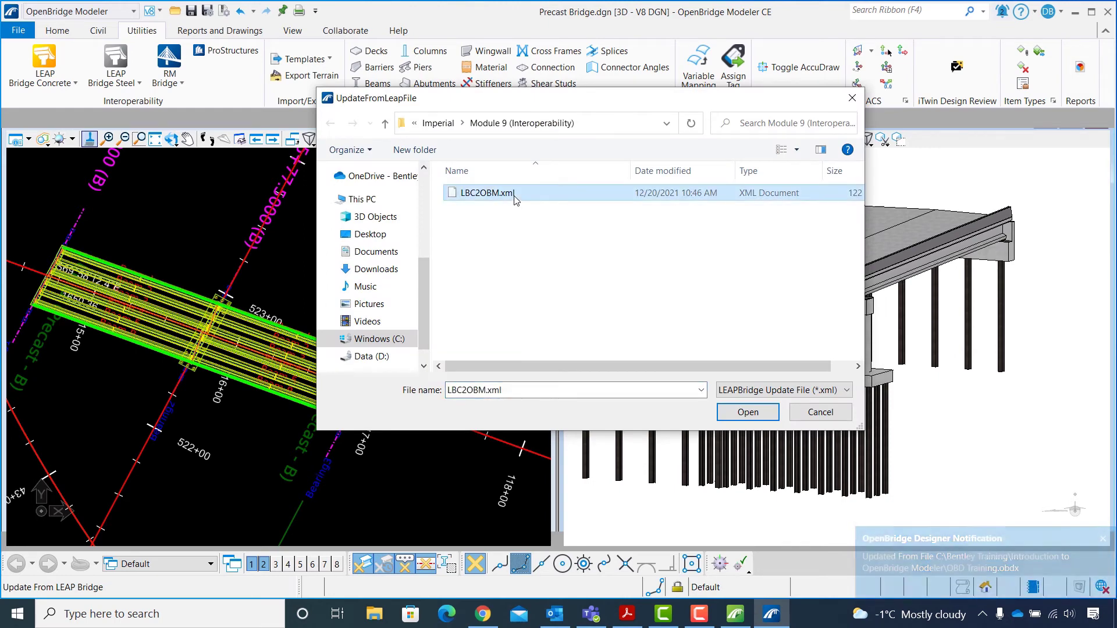
pyautogui.click(747, 412)
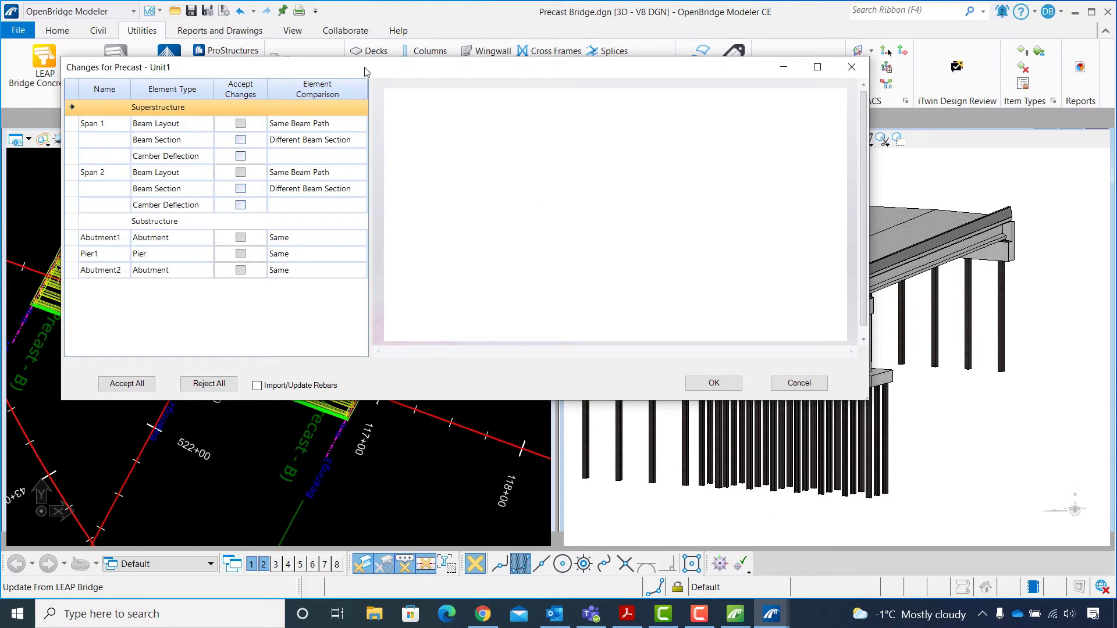
# Step: Review the beam section changes for Span 1, accept all changes for the Precast unit and apply the update
pyautogui.moveTo(360, 66); pyautogui.dragTo(482, 137)
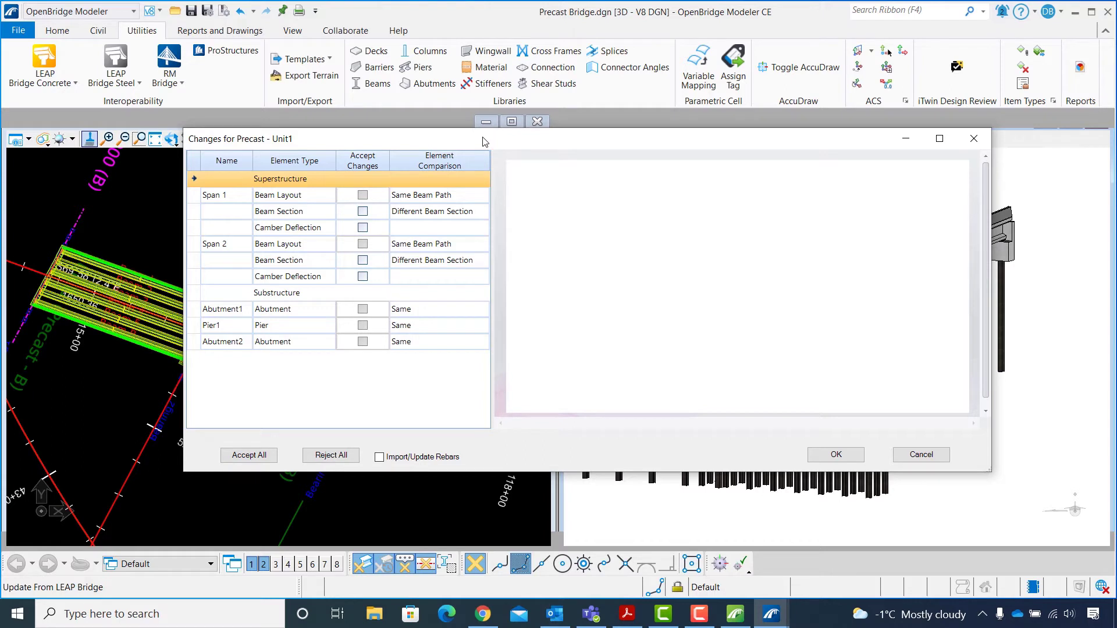
pyautogui.click(329, 221)
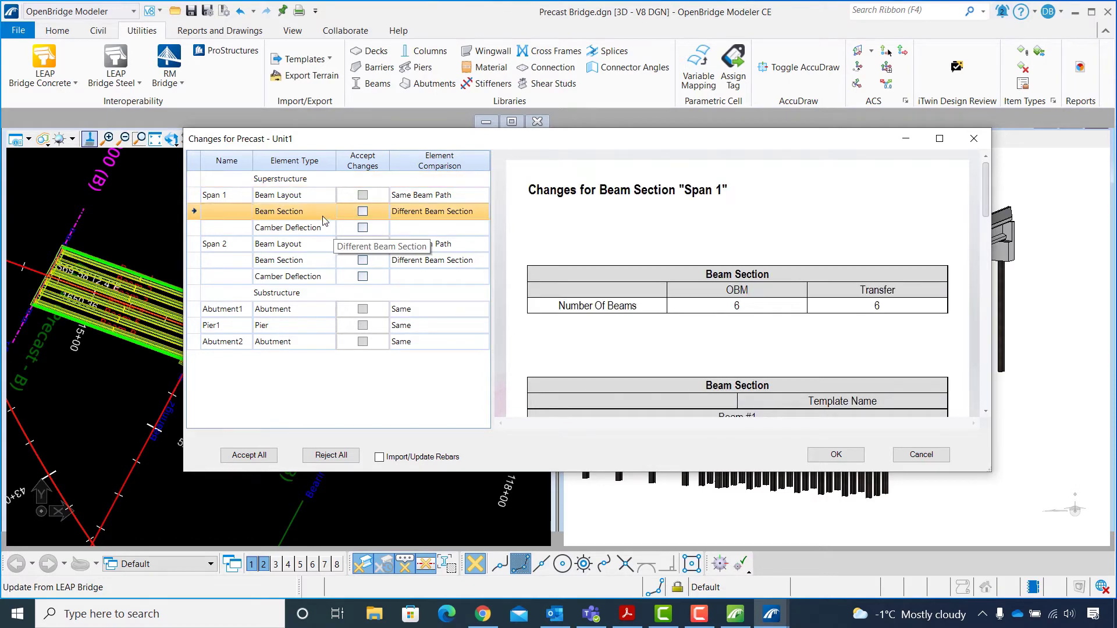
pyautogui.moveTo(991, 200)
pyautogui.mouseDown()
pyautogui.moveTo(995, 389)
pyautogui.moveTo(992, 194)
pyautogui.mouseUp()
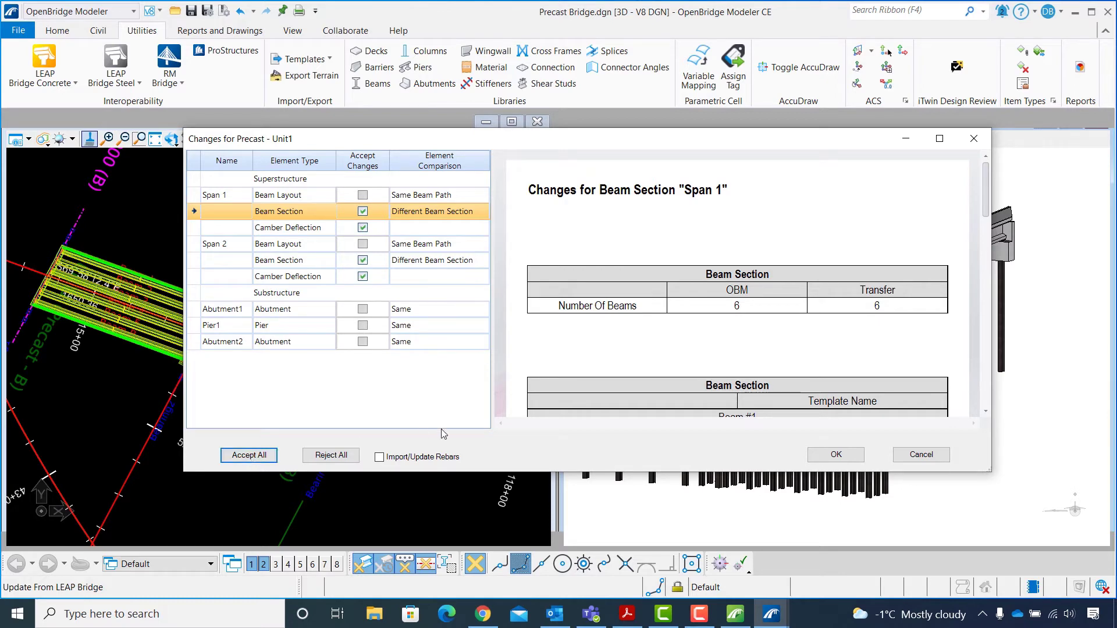
pyautogui.click(838, 455)
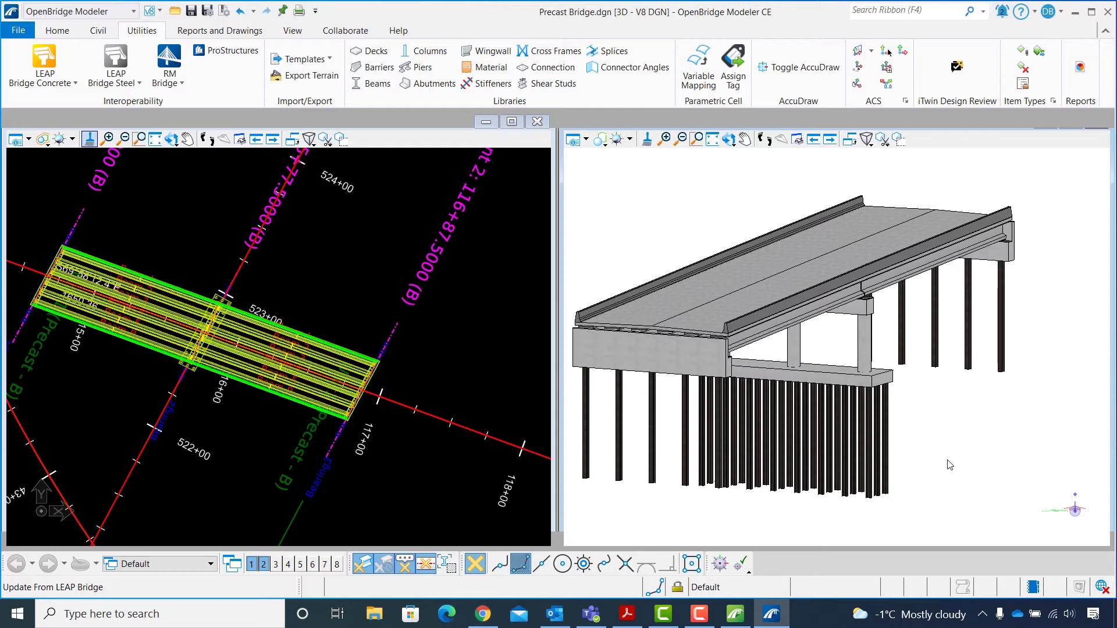
# Step: Select the updated beam group in the 3D view and inspect the properties of BeamSegment1 of Beam-L in PL 1 - 1
pyautogui.click(66, 36)
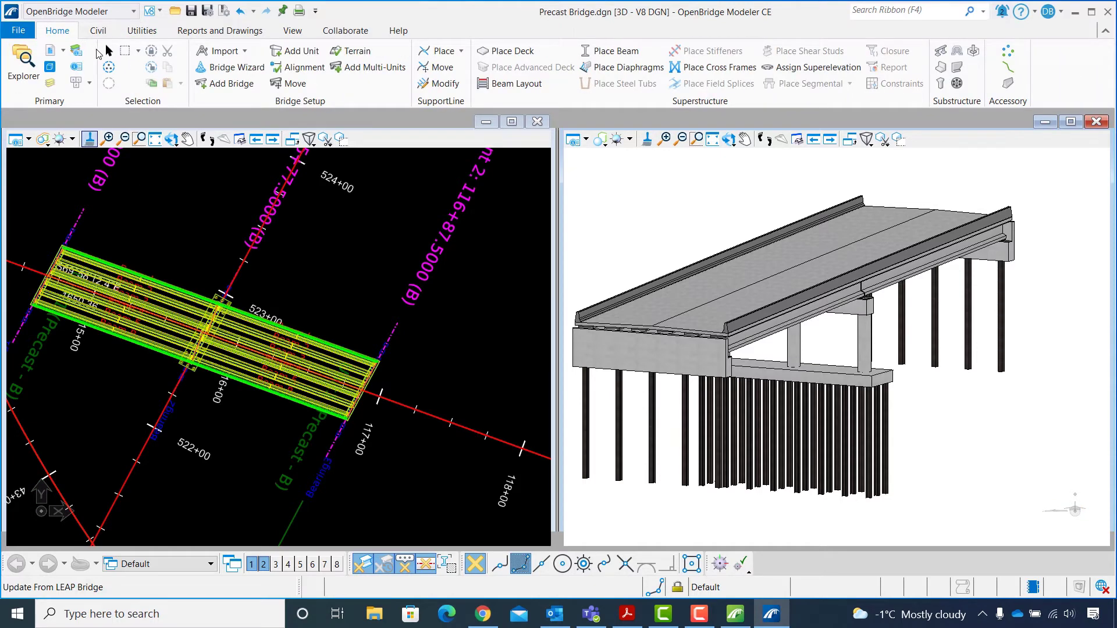
pyautogui.click(108, 51)
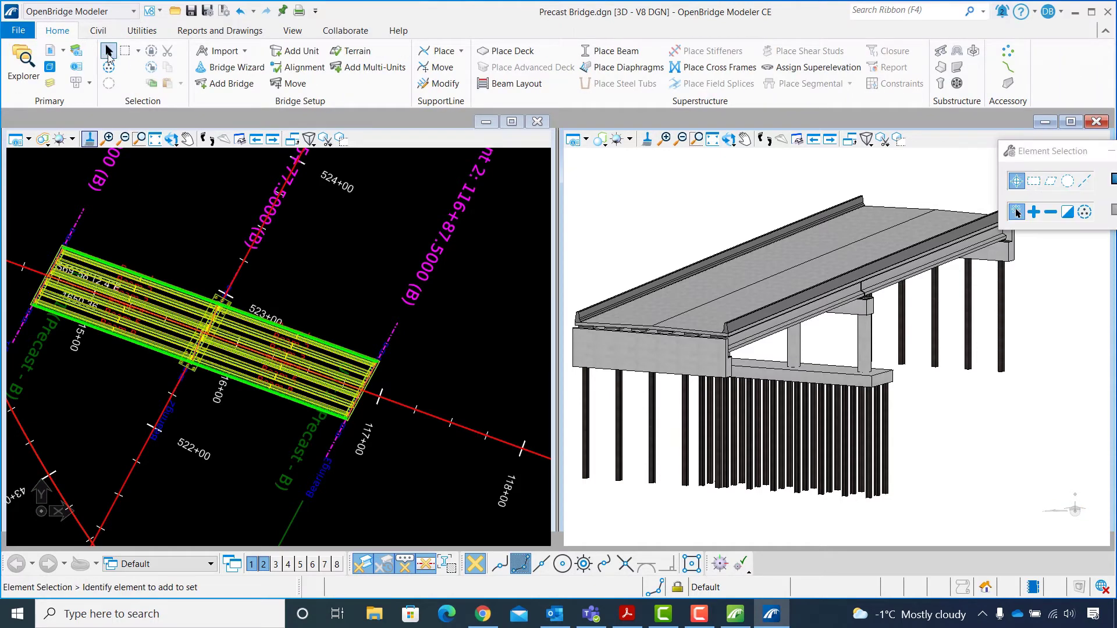
pyautogui.click(815, 321)
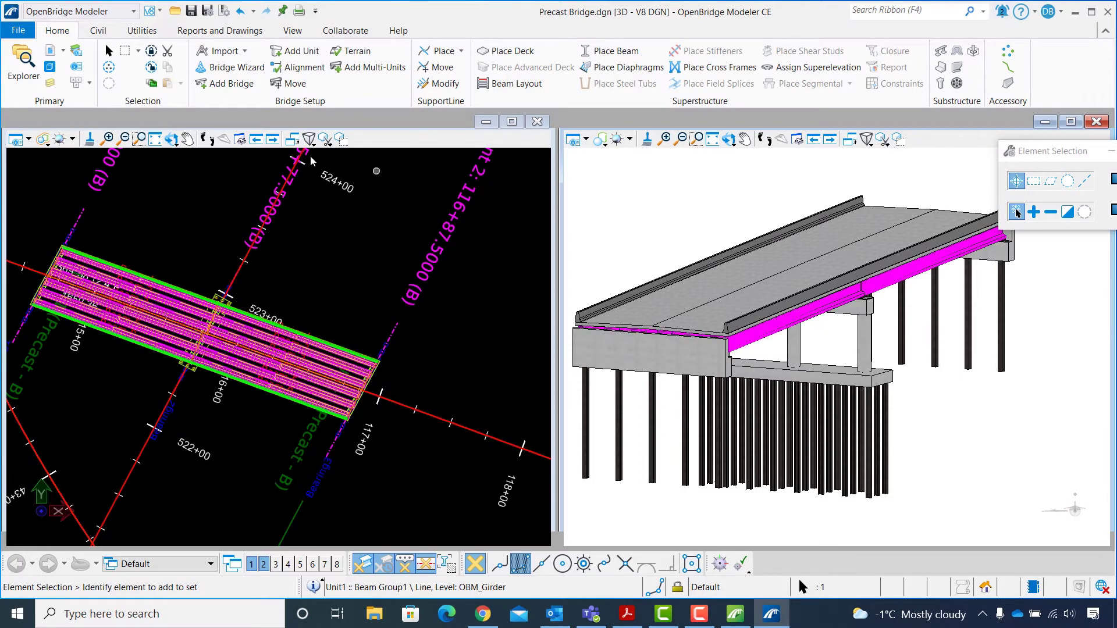
pyautogui.click(76, 68)
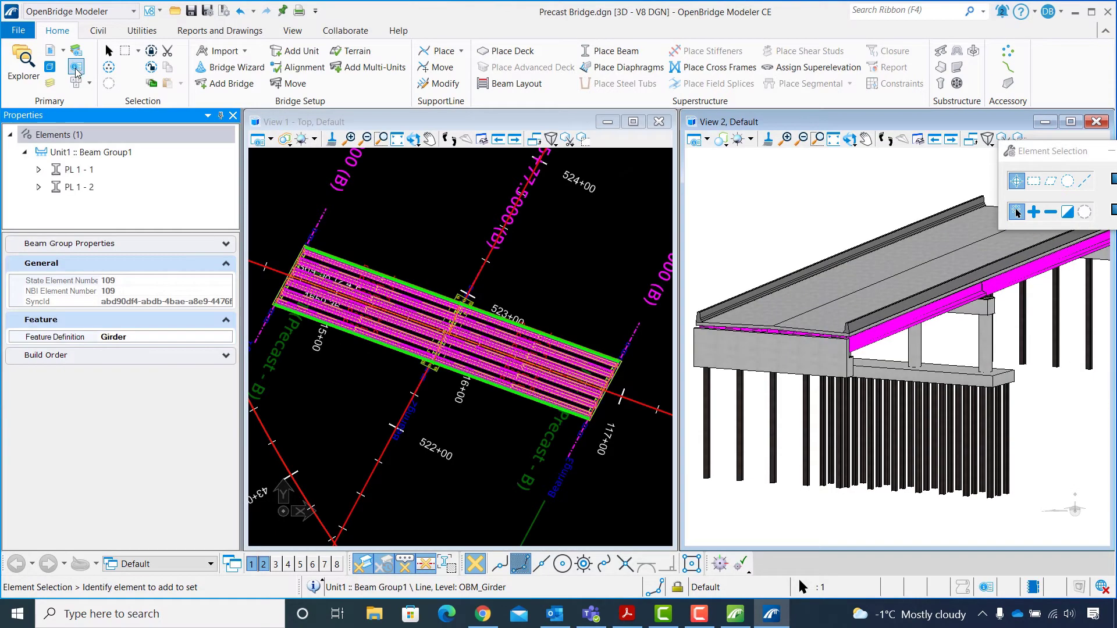
pyautogui.click(39, 170)
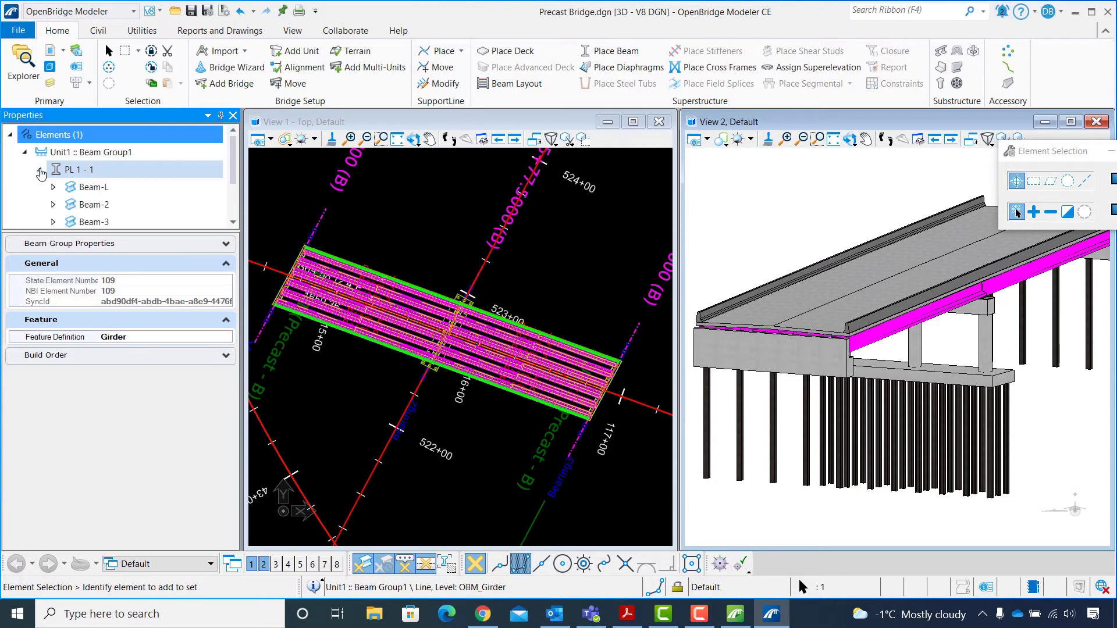
pyautogui.click(53, 187)
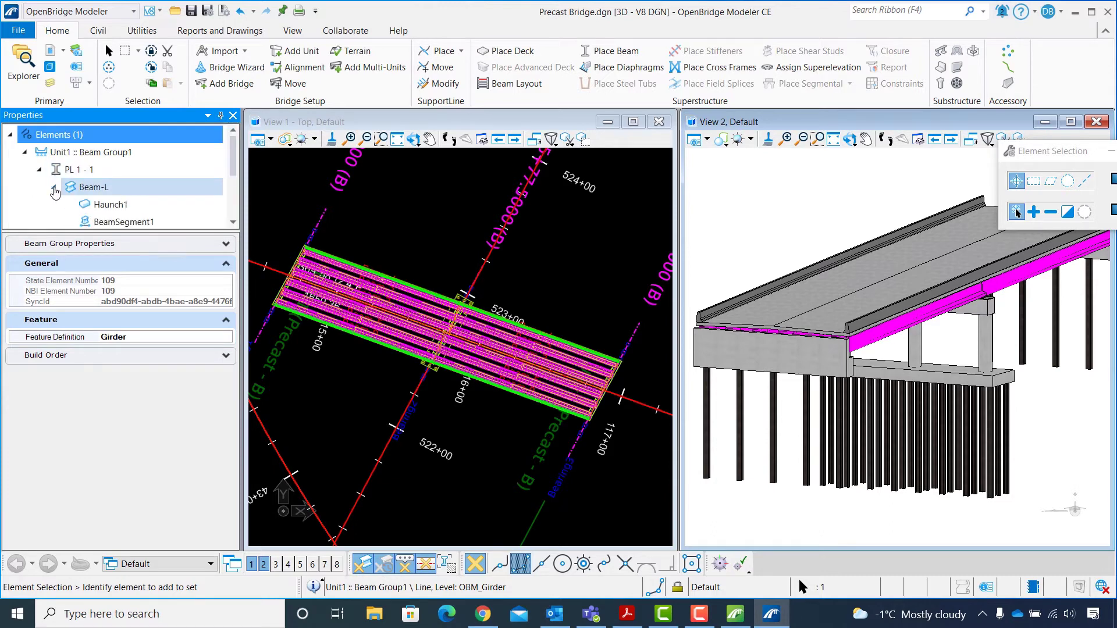
pyautogui.click(121, 221)
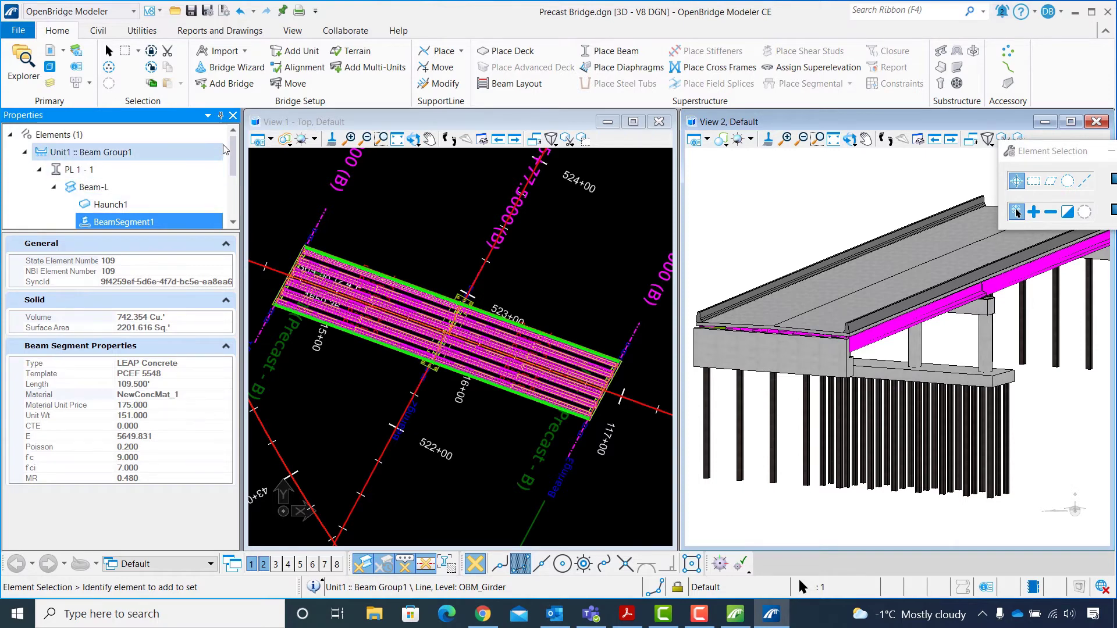
pyautogui.click(233, 115)
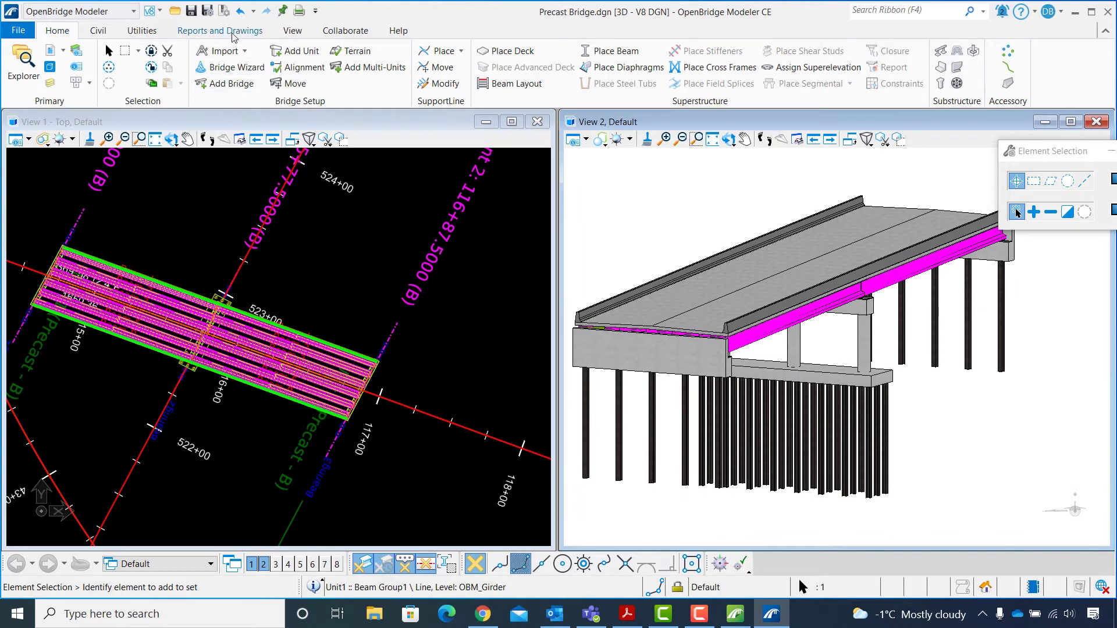
# Step: Generate the camber and deflections report for Beam Group1 using values read from LBC, with 11 points per span
pyautogui.click(250, 31)
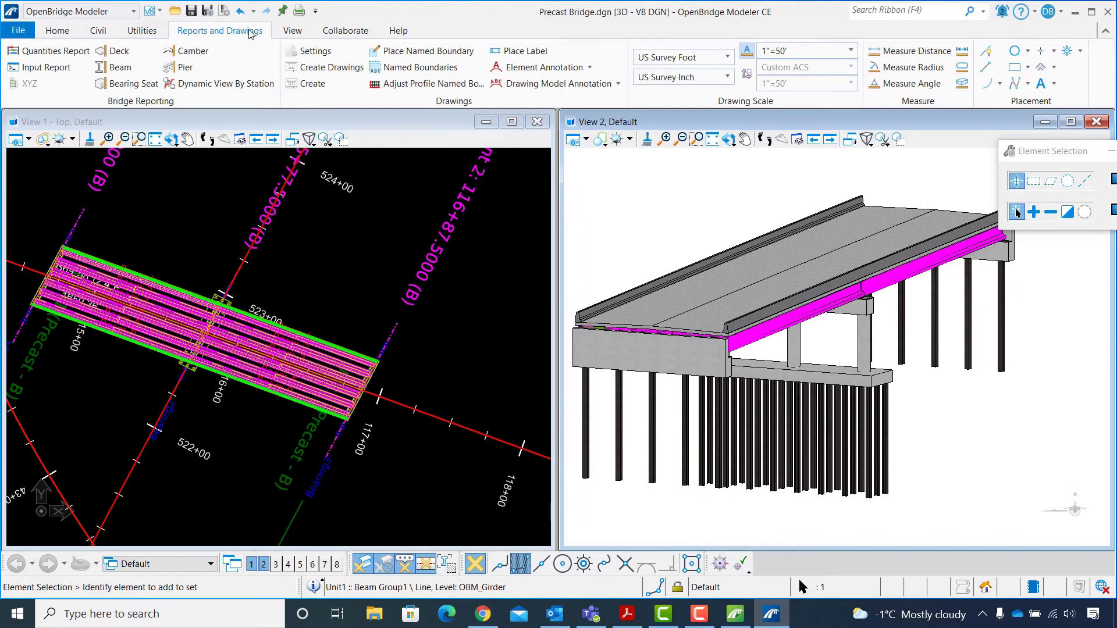
pyautogui.click(191, 52)
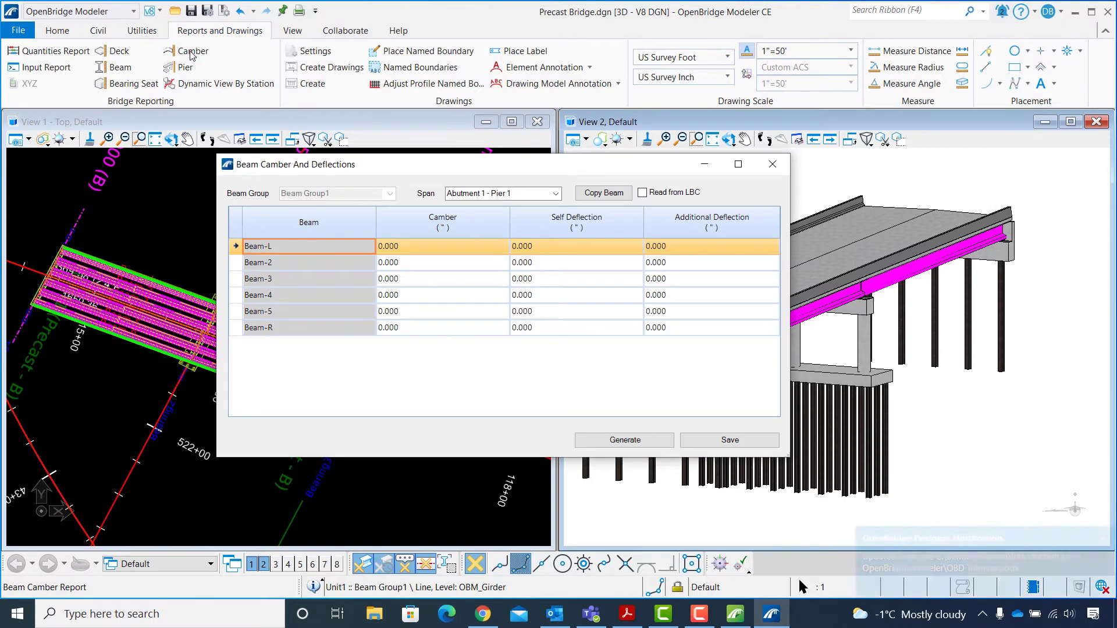
pyautogui.moveTo(386, 168); pyautogui.dragTo(470, 218)
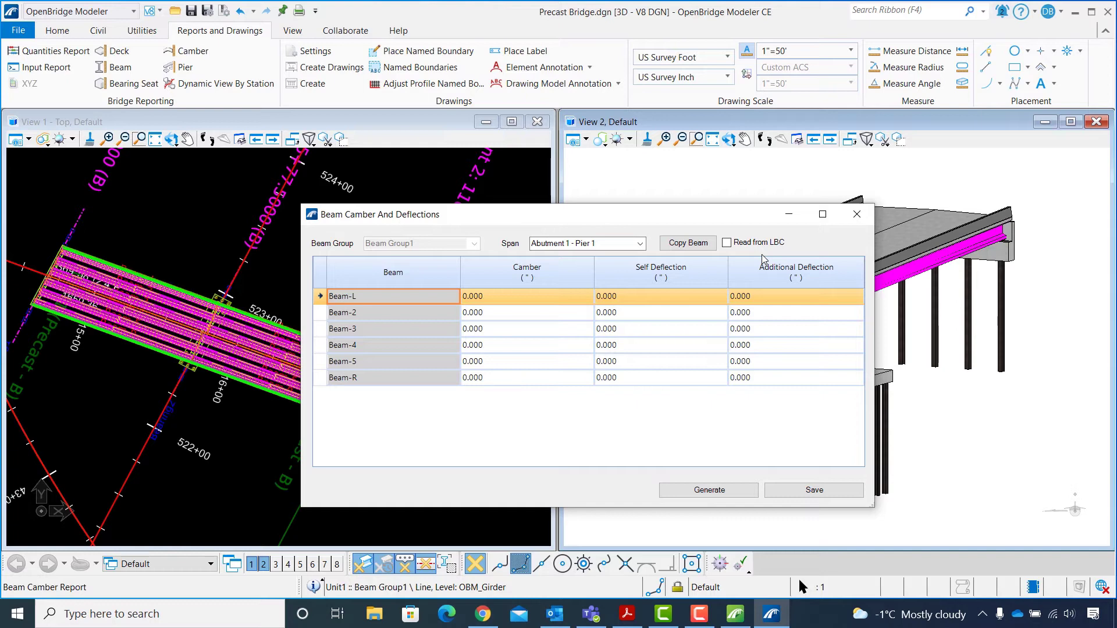
pyautogui.click(727, 243)
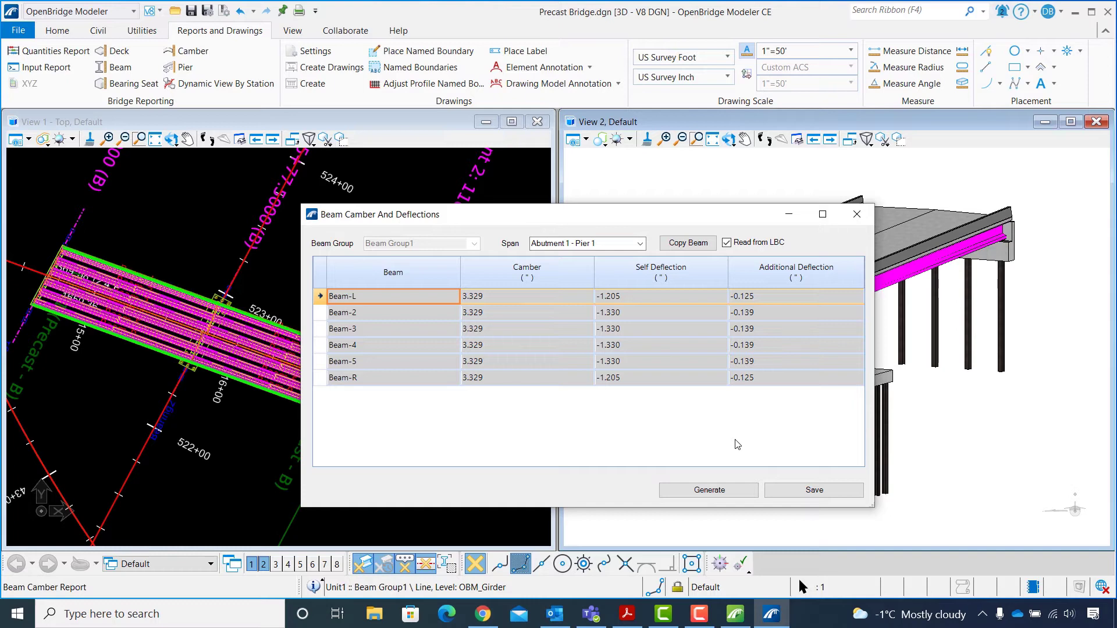
pyautogui.click(725, 495)
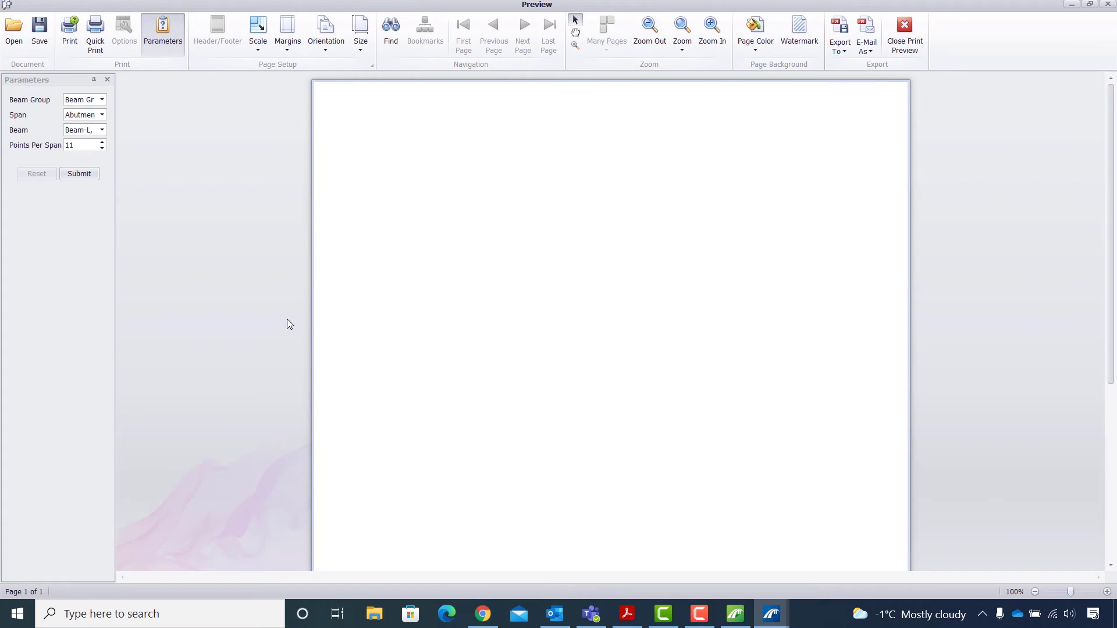
pyautogui.click(77, 173)
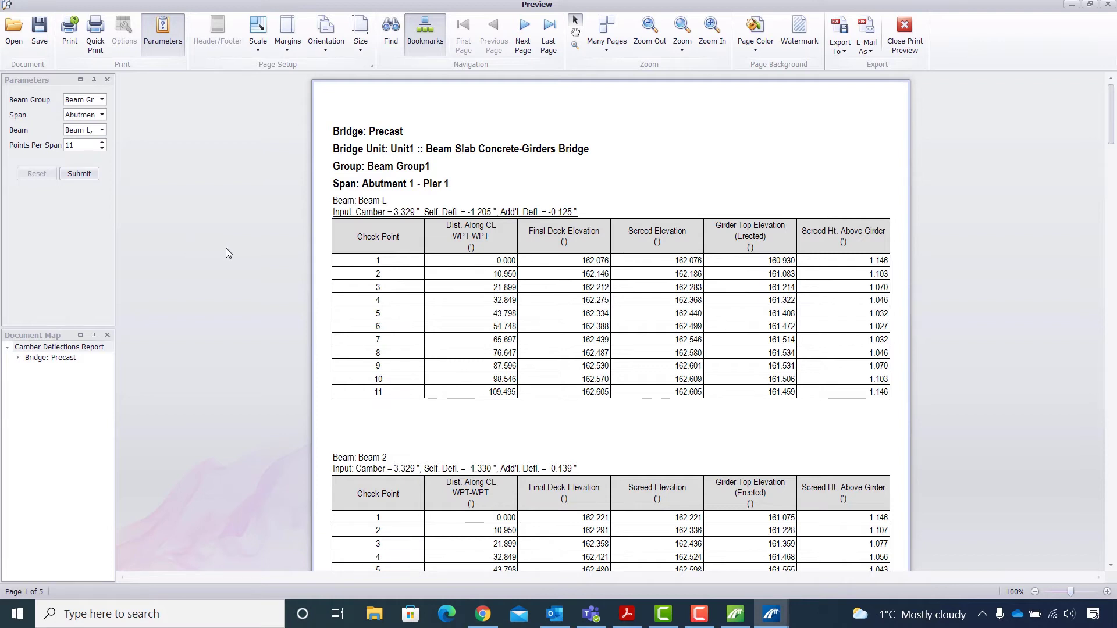
# Step: Examine the report's tables for Beam-L, Beam-2 and Beam-3 in span Abutment 1 - Pier 1, and close the report and camber dialog
pyautogui.click(18, 357)
pyautogui.click(29, 368)
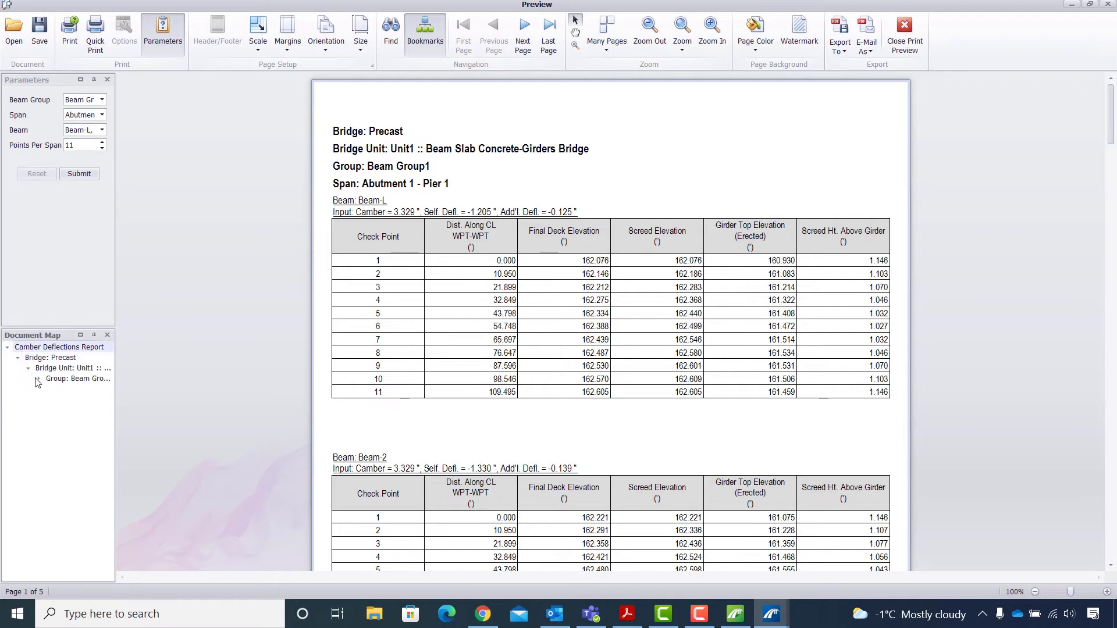
pyautogui.click(39, 379)
pyautogui.click(47, 388)
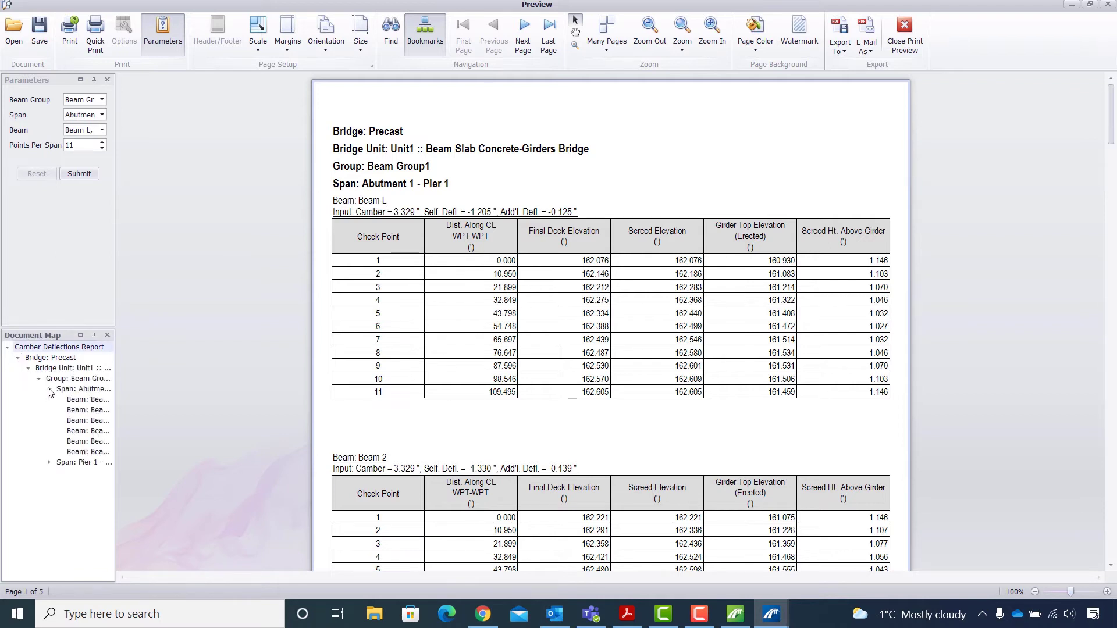
pyautogui.click(48, 464)
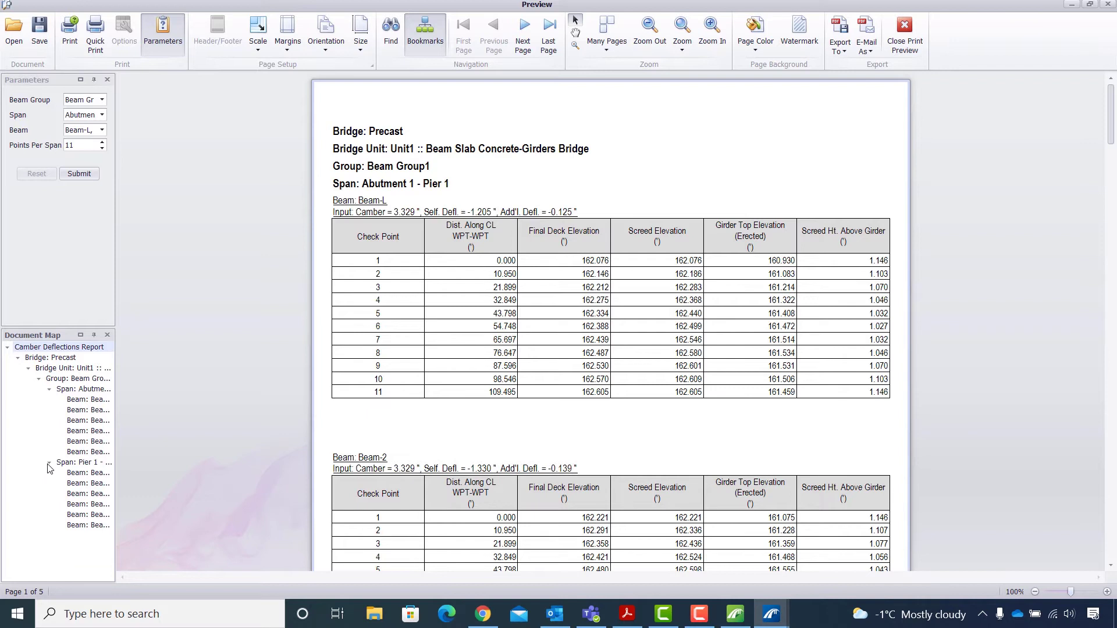
pyautogui.click(100, 401)
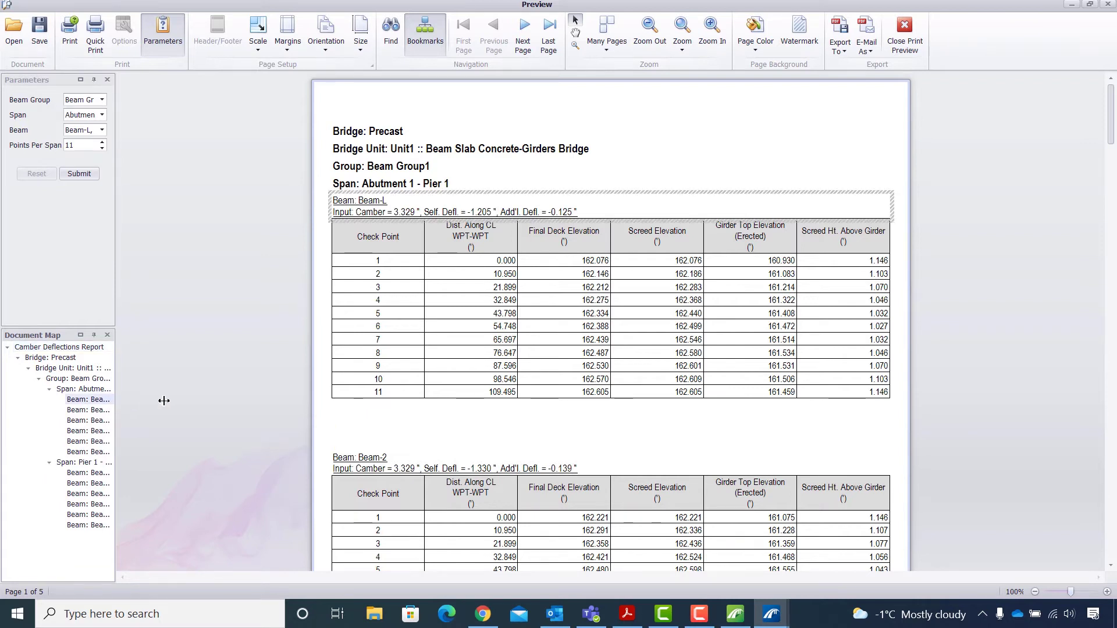
pyautogui.moveTo(164, 400); pyautogui.dragTo(170, 401)
pyautogui.click(103, 411)
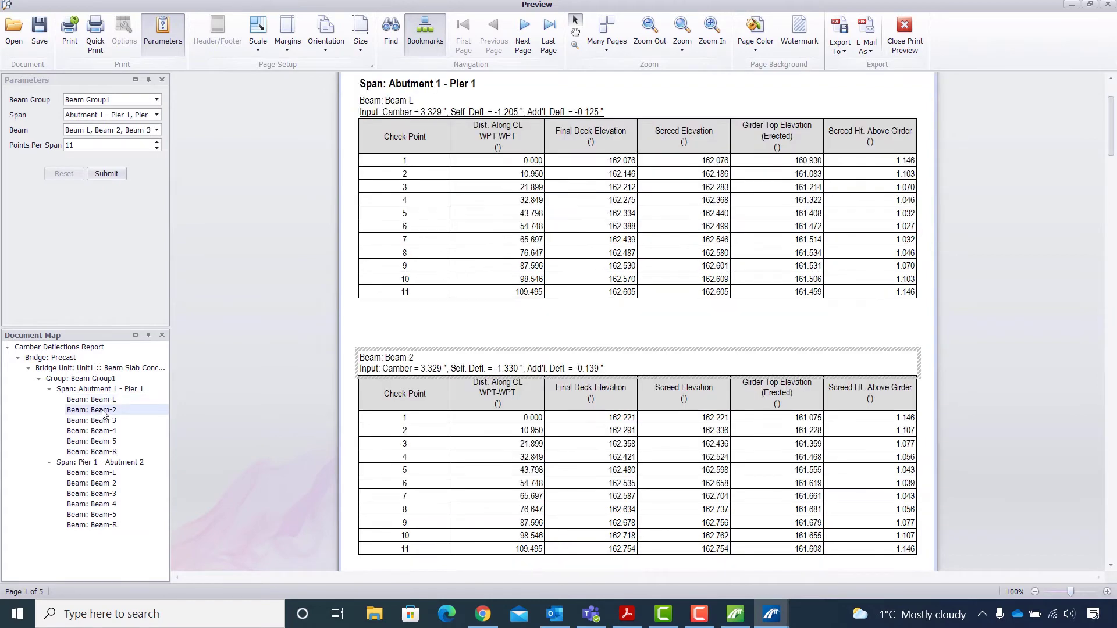
pyautogui.click(105, 421)
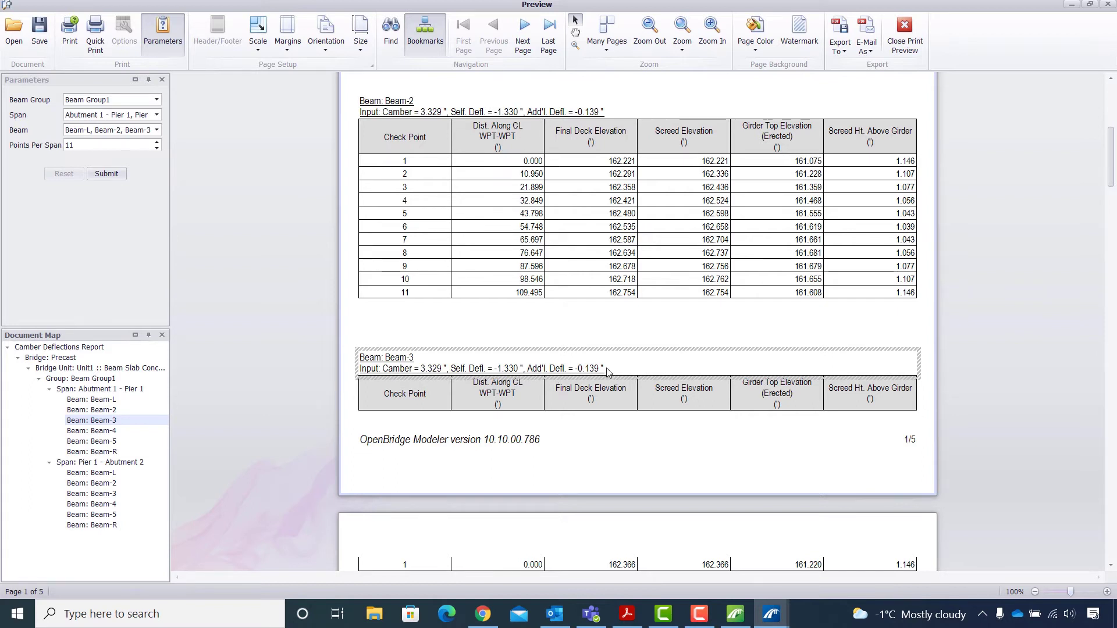
pyautogui.click(903, 36)
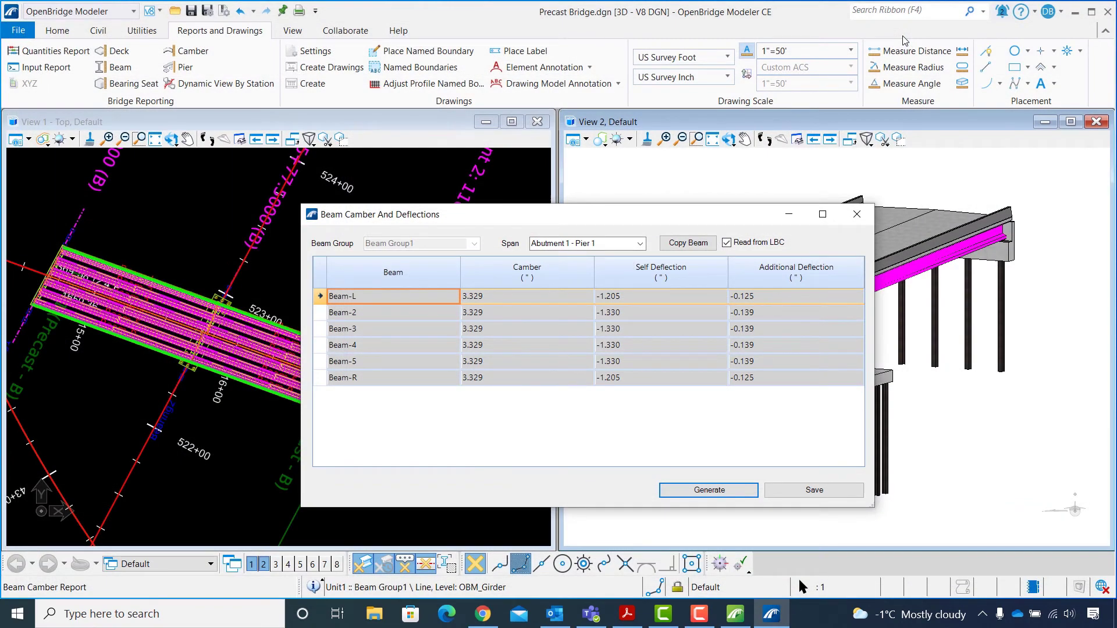
pyautogui.click(856, 214)
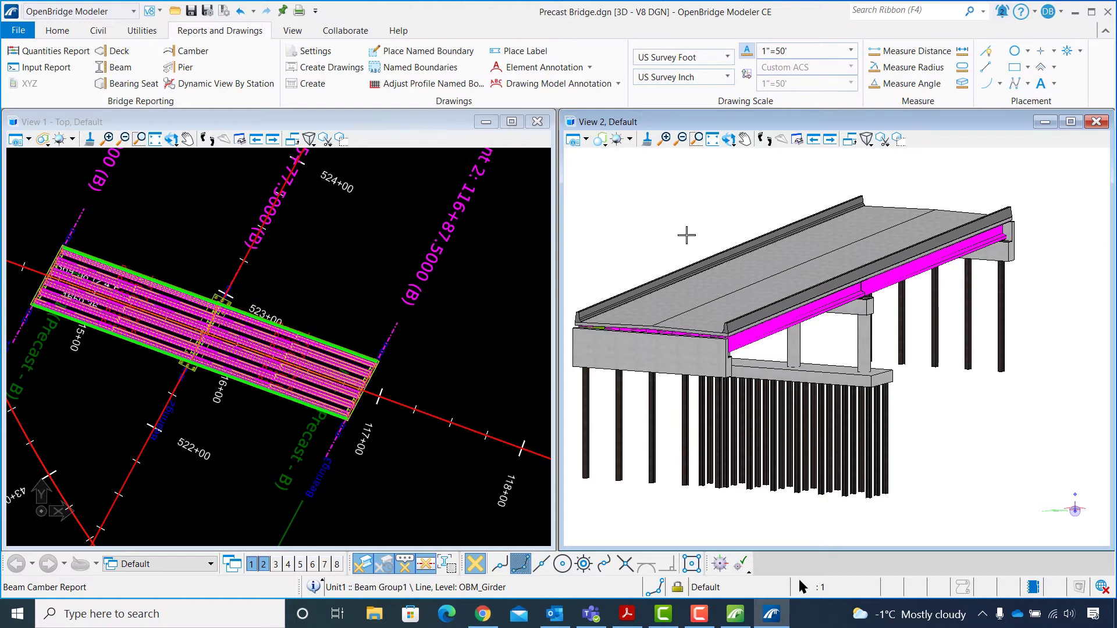
# Step: Switch to OpenBridge Designer and reopen Bridge 01.lbcx in LEAP Bridge Concrete
pyautogui.click(737, 614)
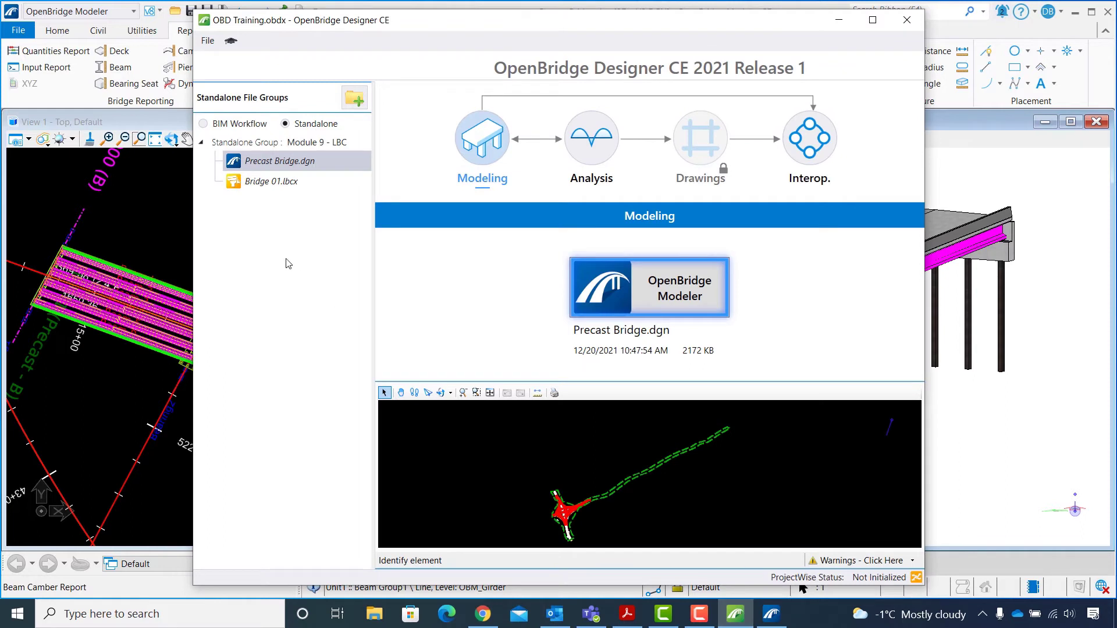
pyautogui.click(271, 182)
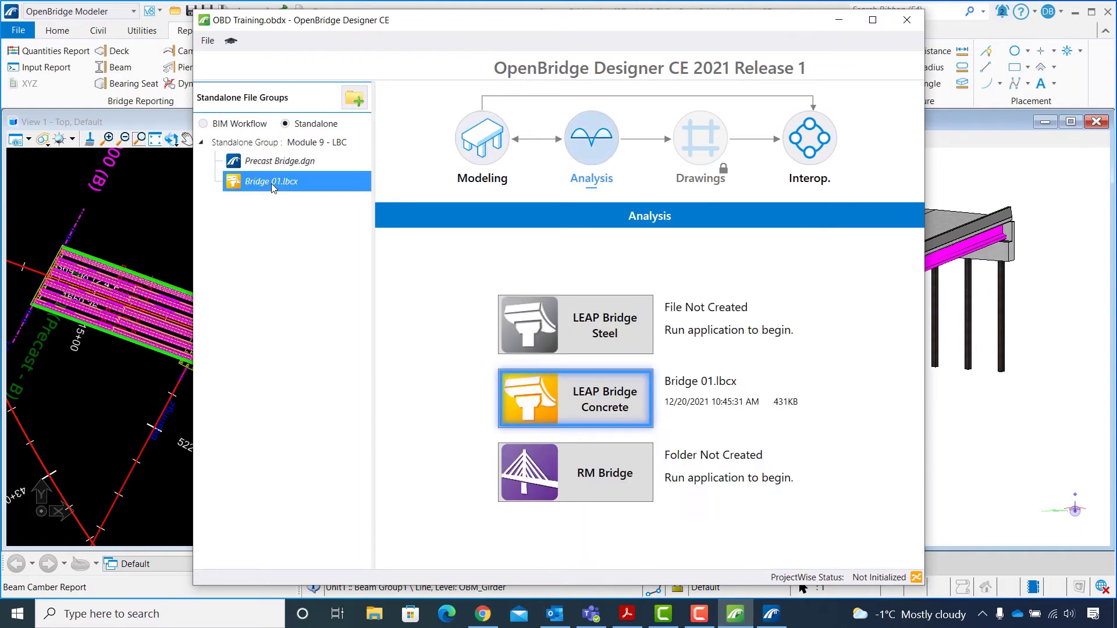
pyautogui.click(597, 410)
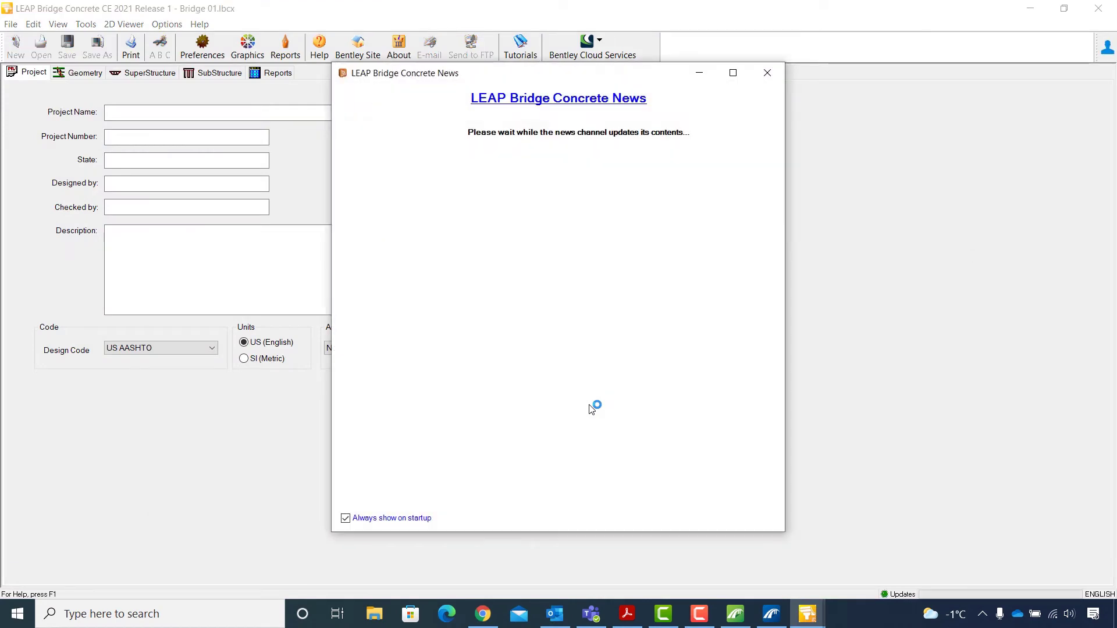
# Step: Dismiss the startup news window, open Pier1 in the Substructure module, and view the pier's 3D geometry
pyautogui.click(767, 73)
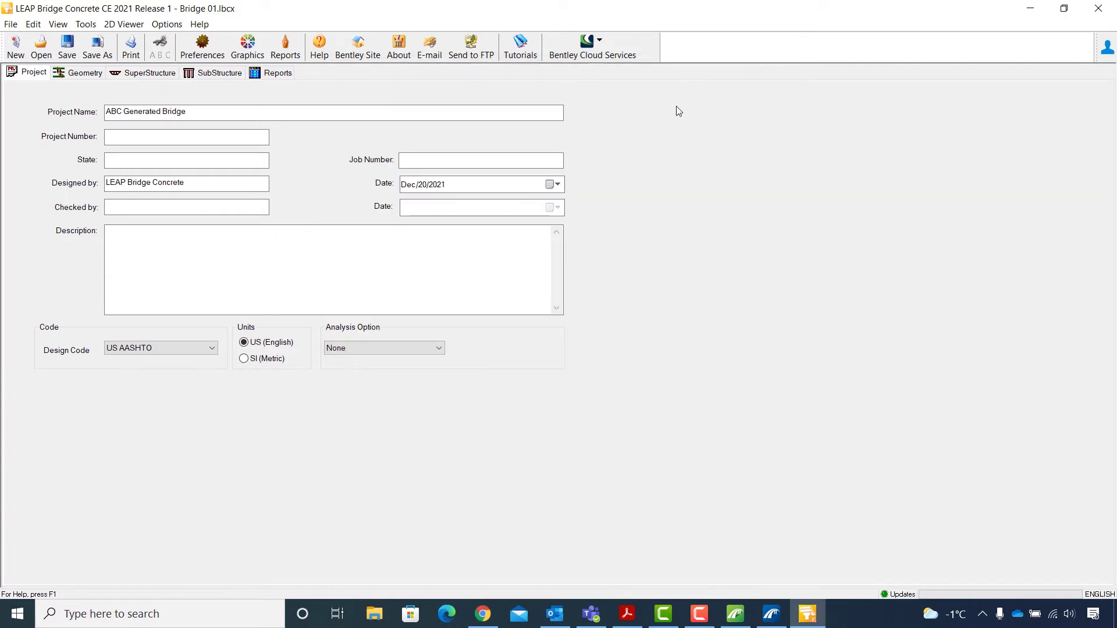
pyautogui.click(209, 72)
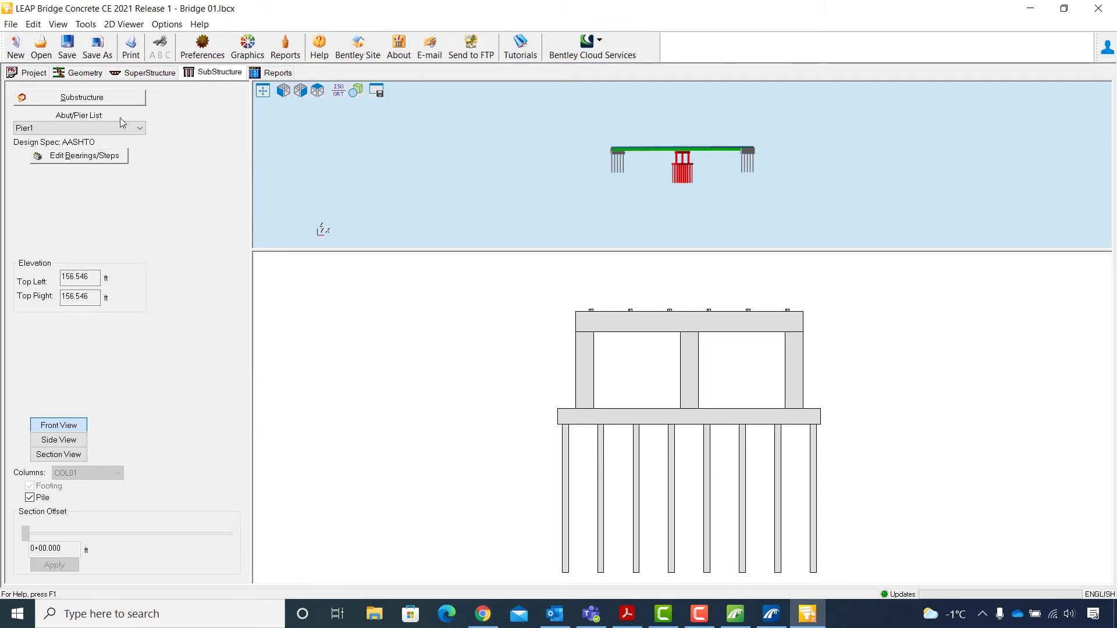
pyautogui.click(89, 102)
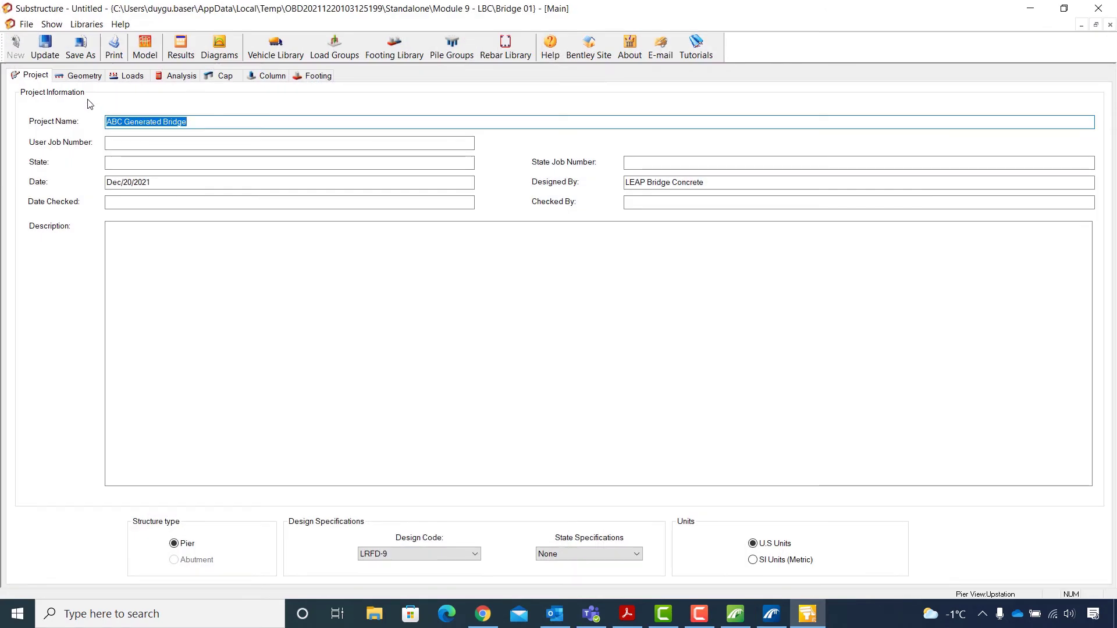
pyautogui.click(91, 76)
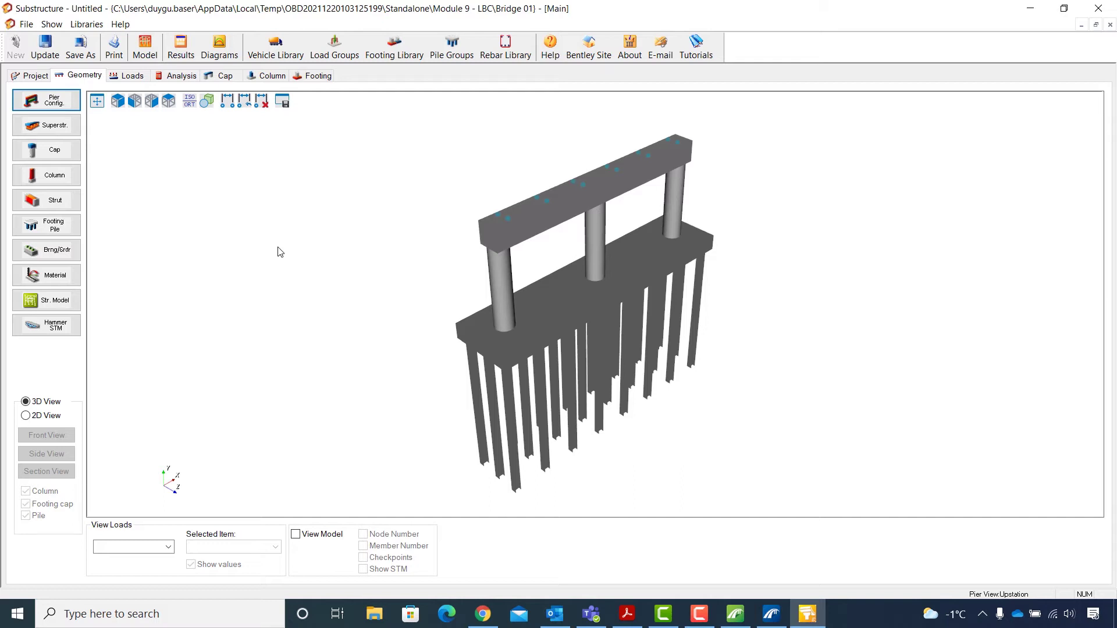
pyautogui.moveTo(392, 316); pyautogui.dragTo(338, 289)
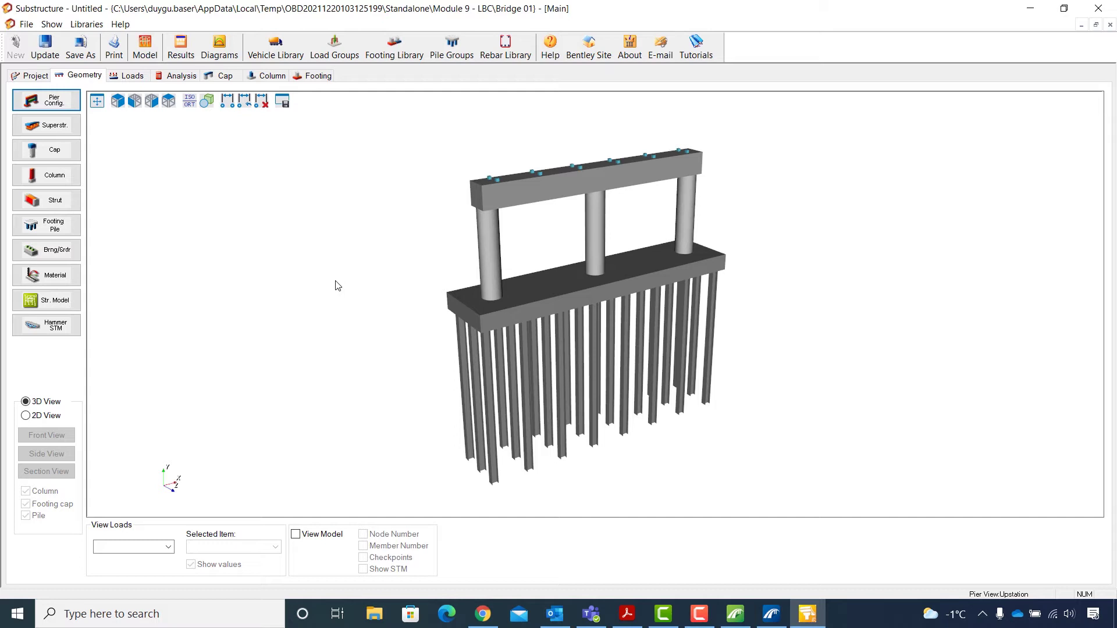
# Step: Examine the pier's analysis model from the front with node and member numbers shown, and close the model view
pyautogui.click(144, 49)
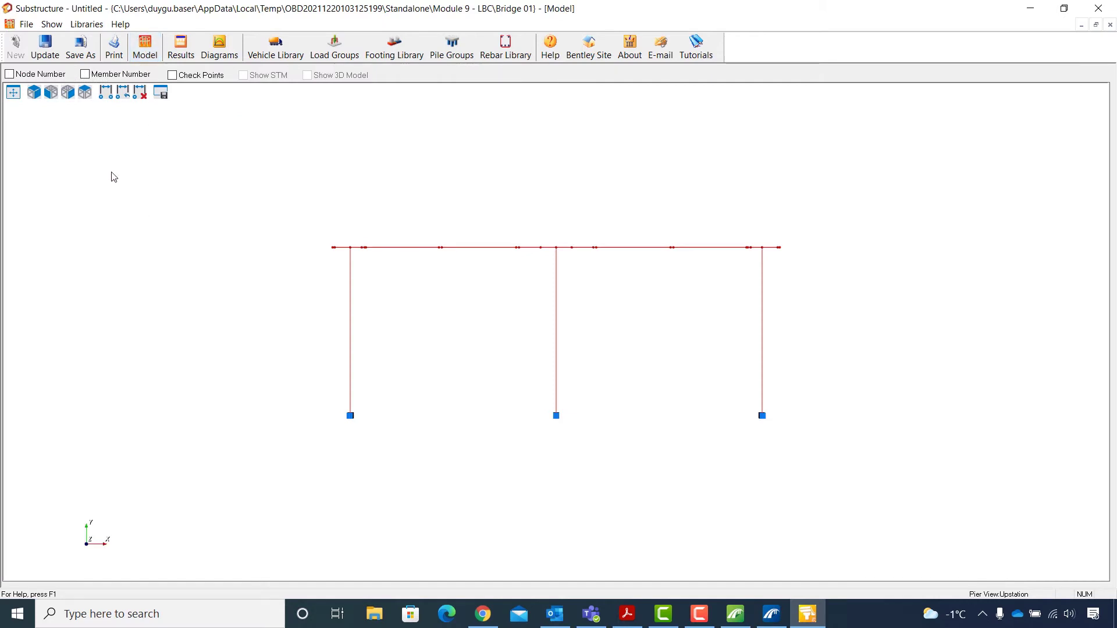
pyautogui.click(9, 75)
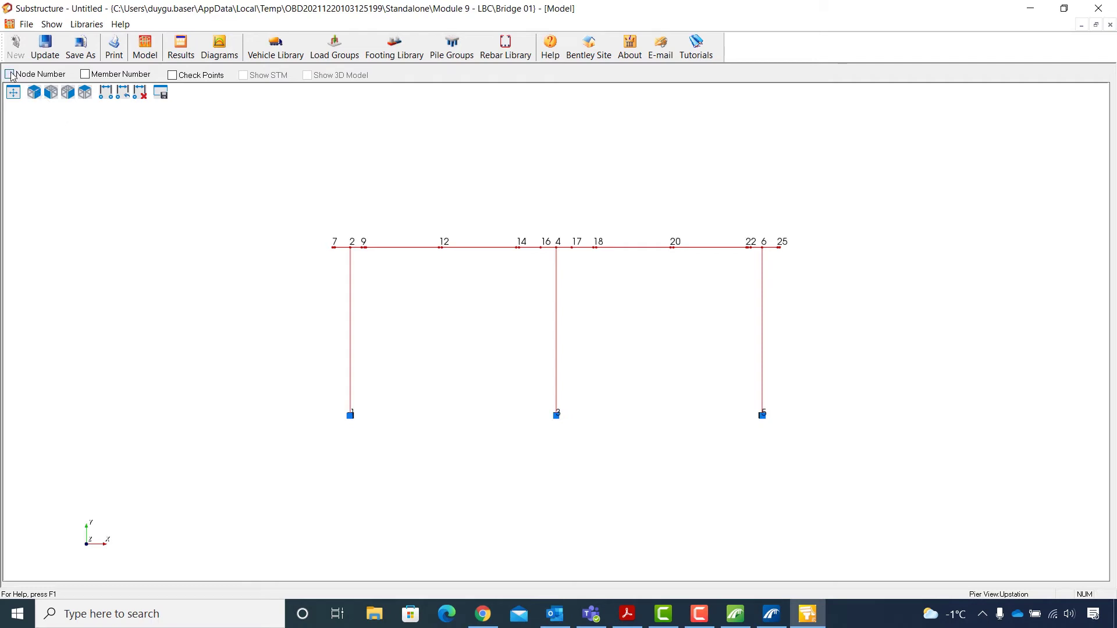
pyautogui.click(86, 74)
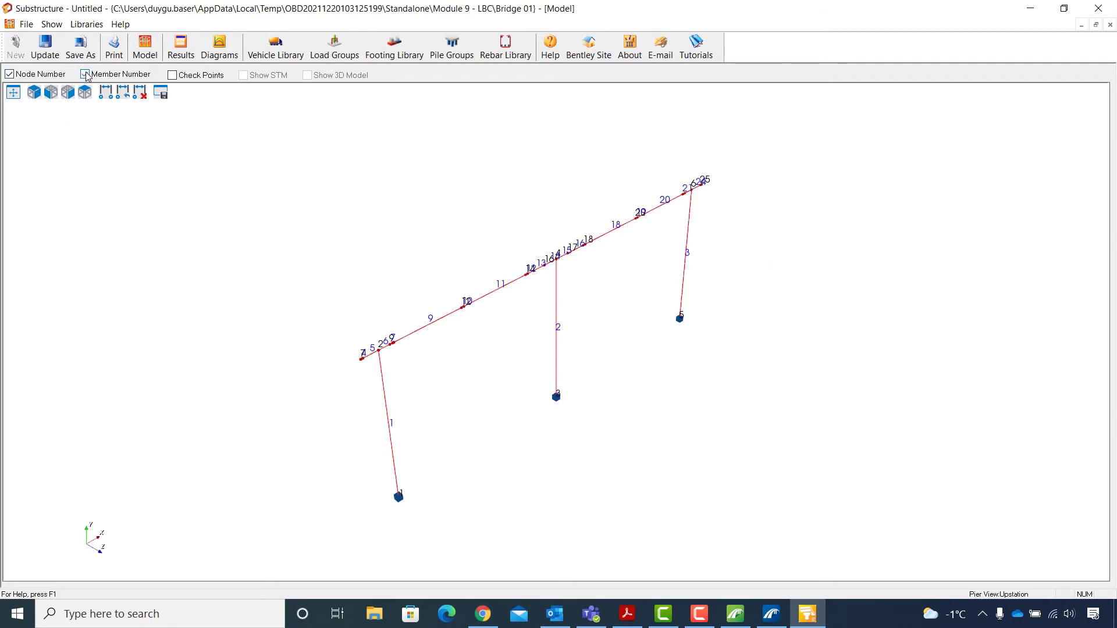
pyautogui.click(68, 93)
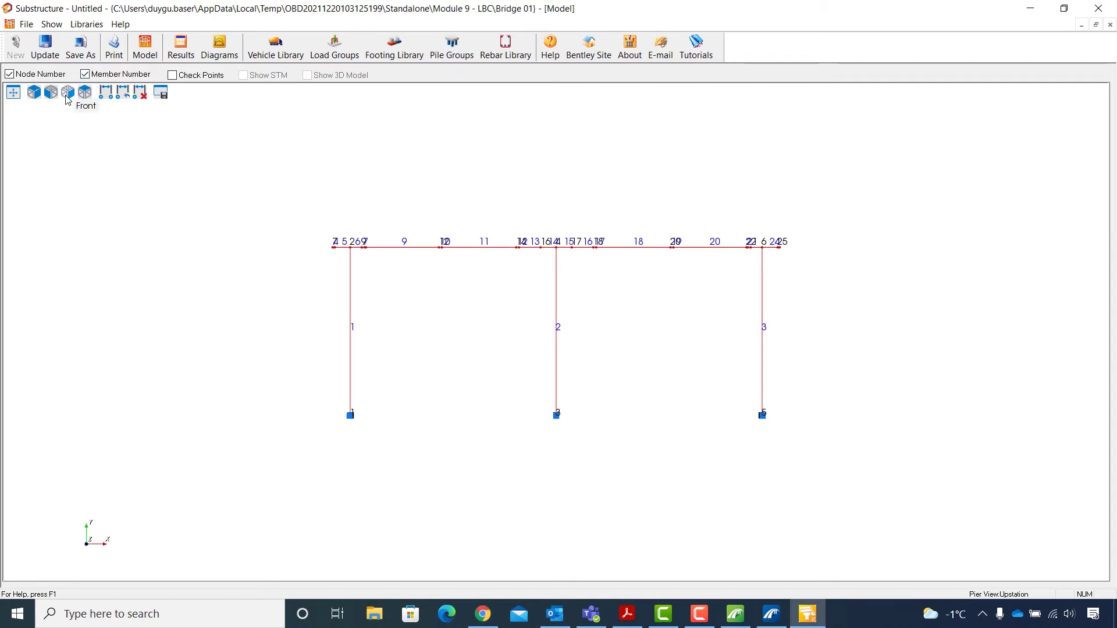
pyautogui.scroll(2, 346, 241)
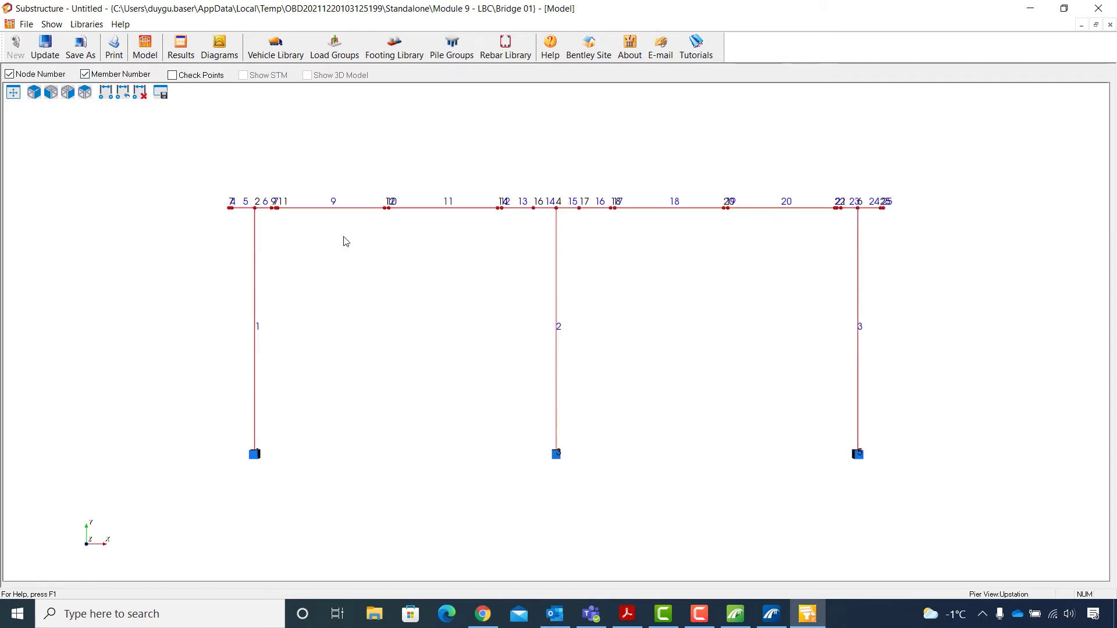
pyautogui.scroll(1, 346, 241)
pyautogui.scroll(1, 575, 110)
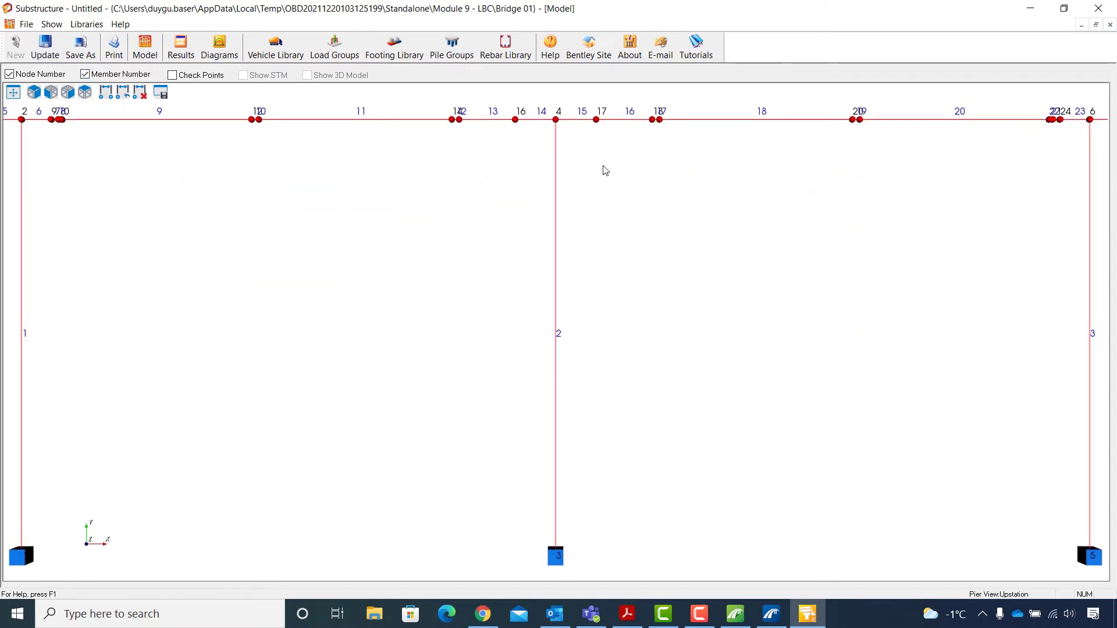
pyautogui.moveTo(605, 171)
pyautogui.mouseDown(button='middle')
pyautogui.moveTo(588, 199)
pyautogui.moveTo(713, 202)
pyautogui.moveTo(655, 162)
pyautogui.moveTo(654, 178)
pyautogui.mouseUp(button='middle')
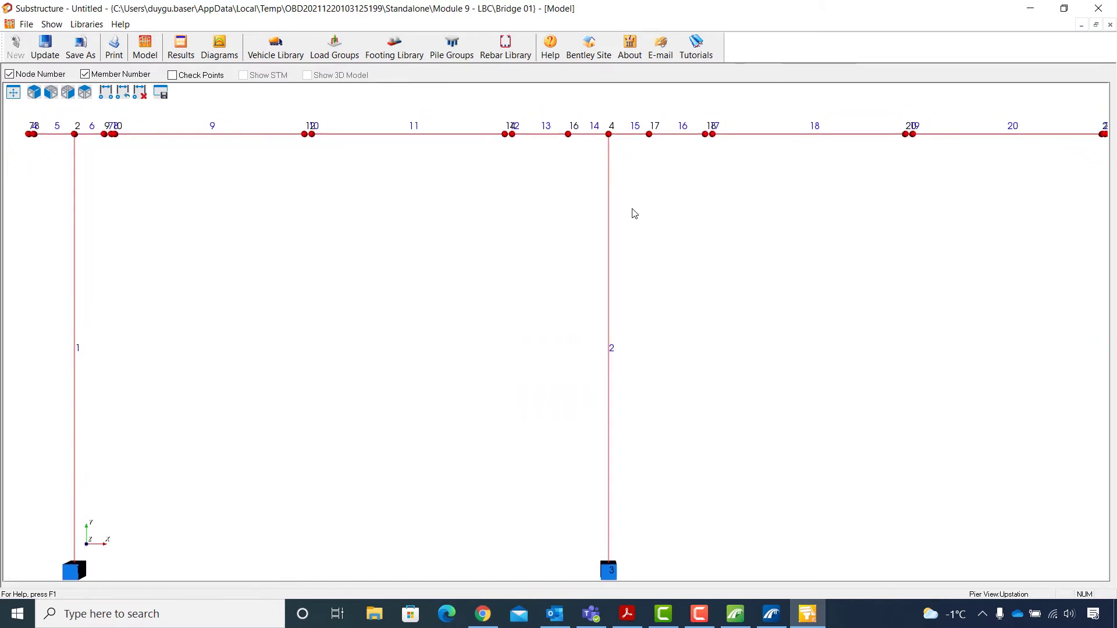
pyautogui.scroll(-1, 482, 336)
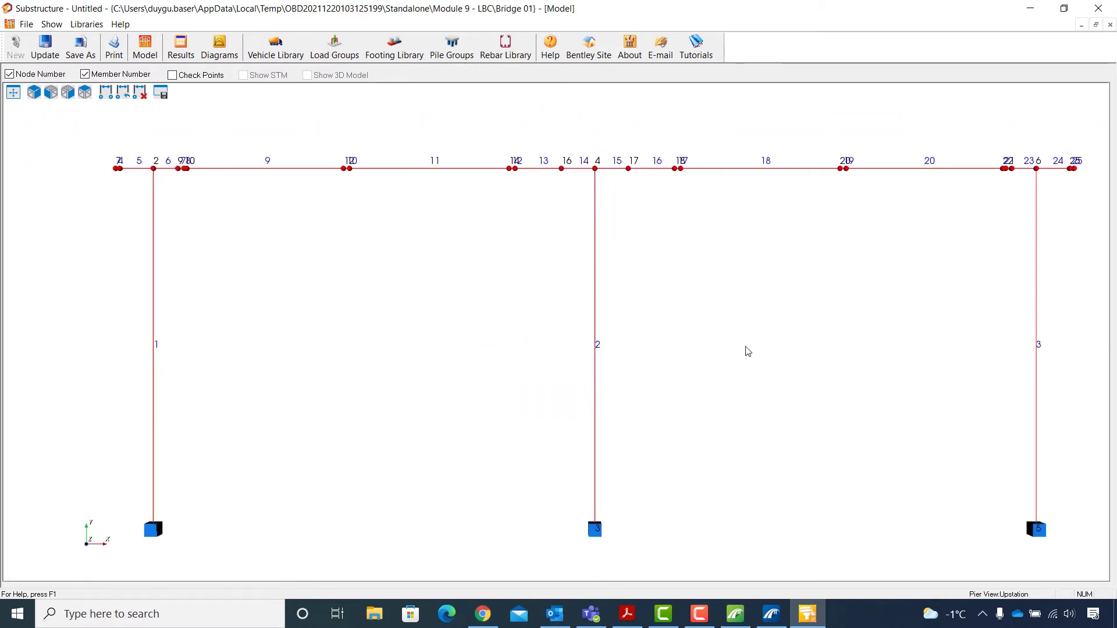
pyautogui.moveTo(748, 351); pyautogui.dragTo(729, 352, button='middle')
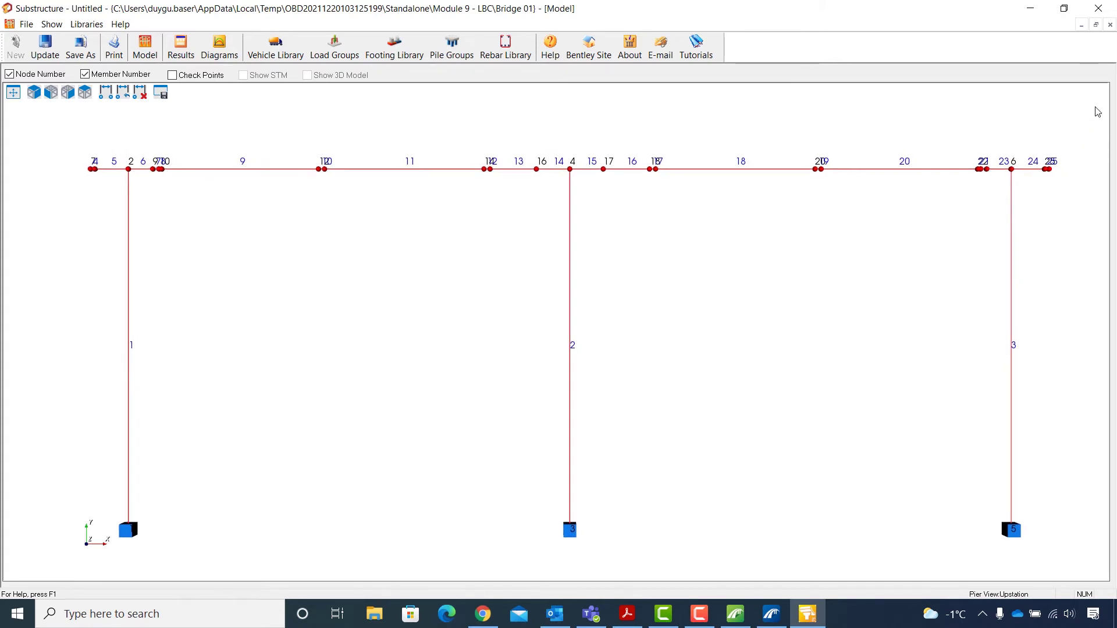
pyautogui.click(1110, 25)
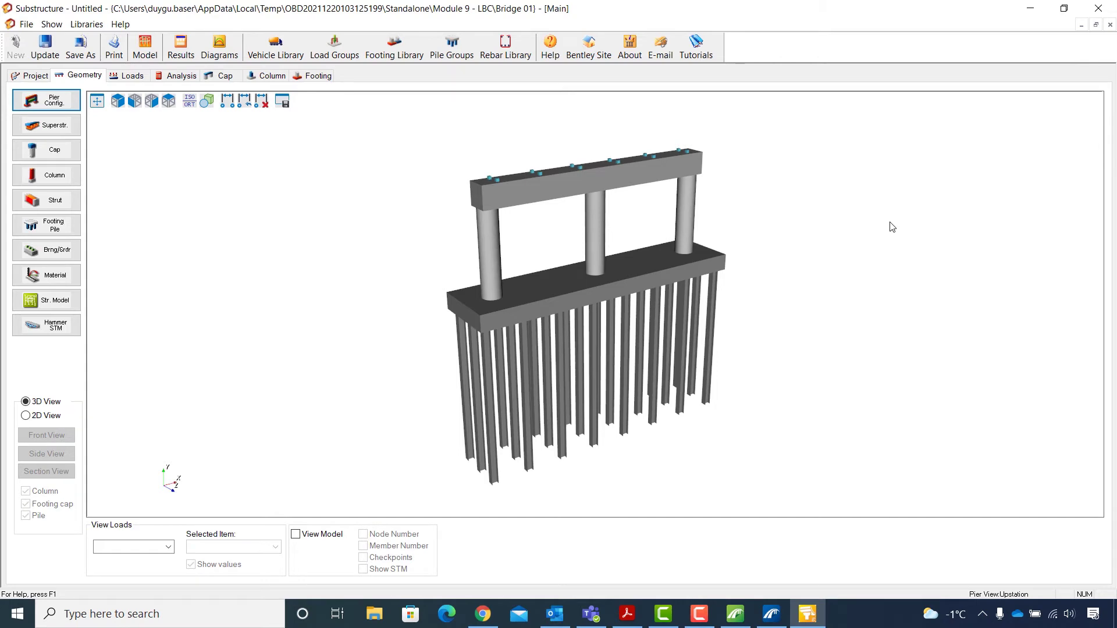
# Step: Add one DC component, one DW wearing surface and one LL vehicular live load case to the pier's selected loads
pyautogui.click(129, 76)
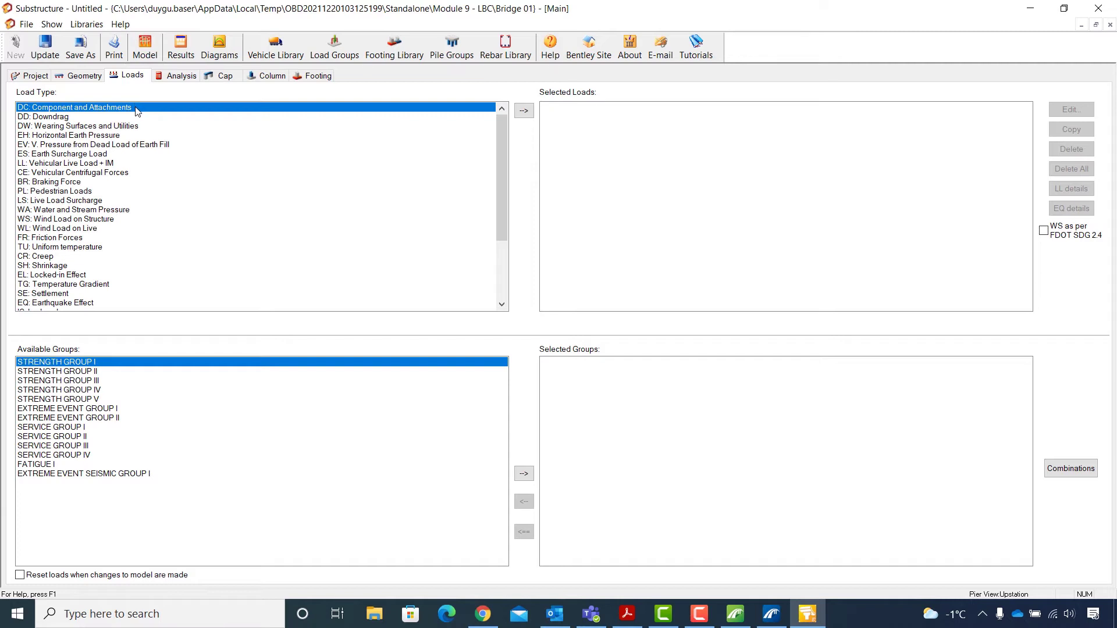
pyautogui.click(524, 111)
pyautogui.click(149, 127)
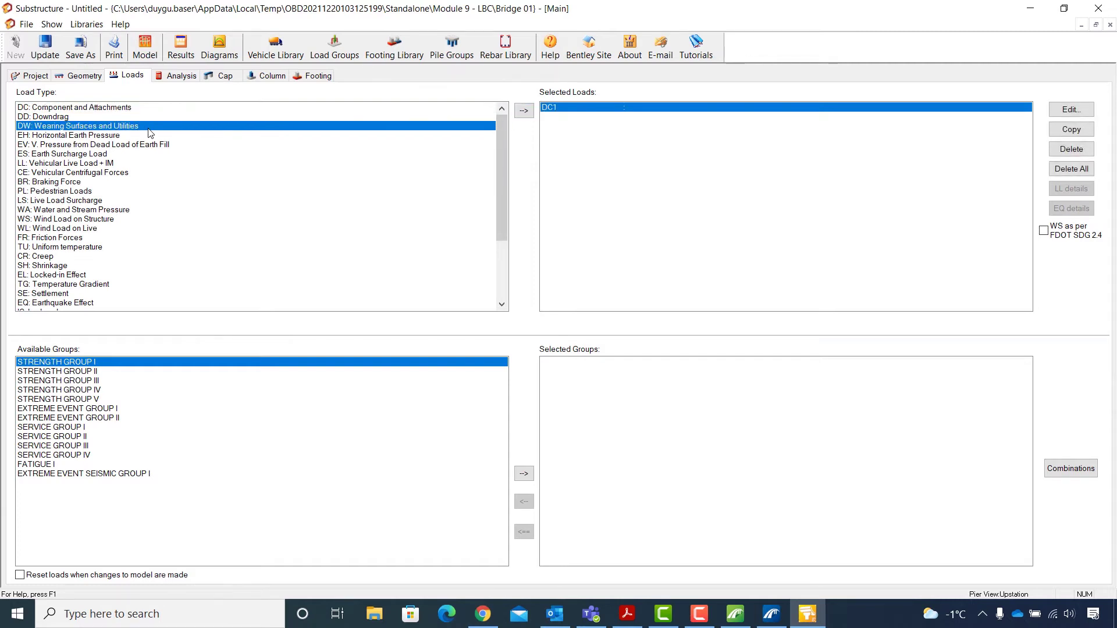
pyautogui.click(524, 113)
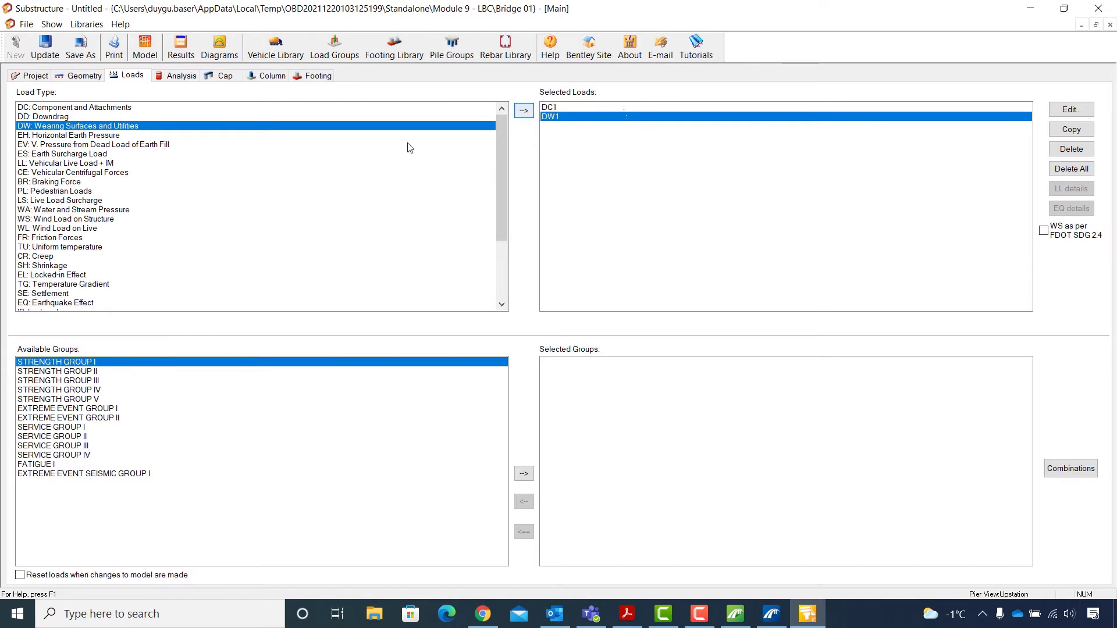
pyautogui.click(100, 165)
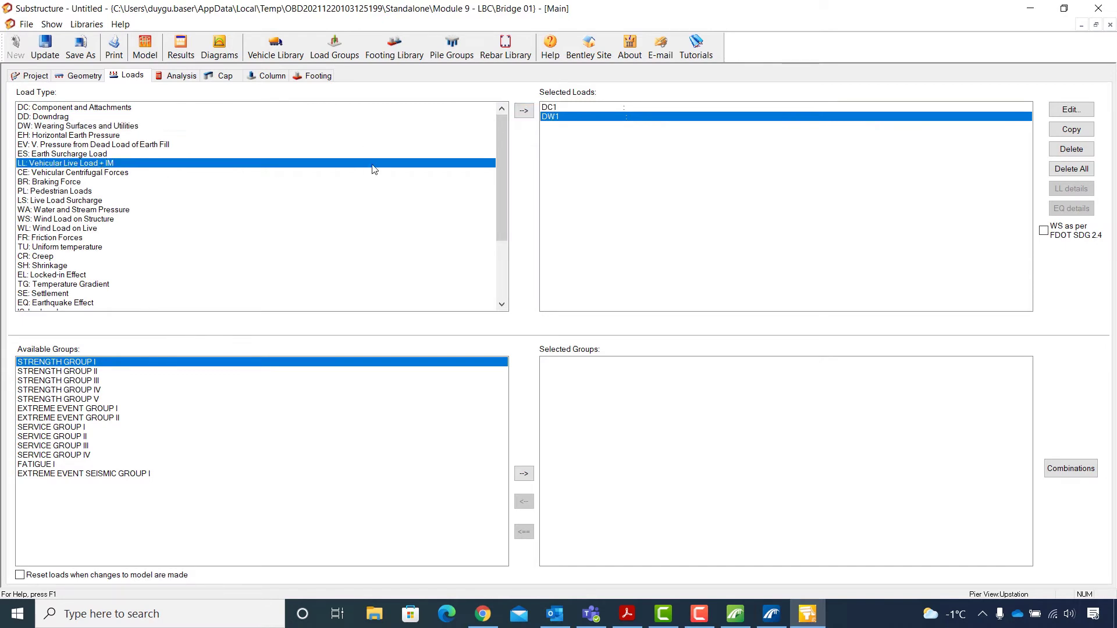
pyautogui.click(524, 111)
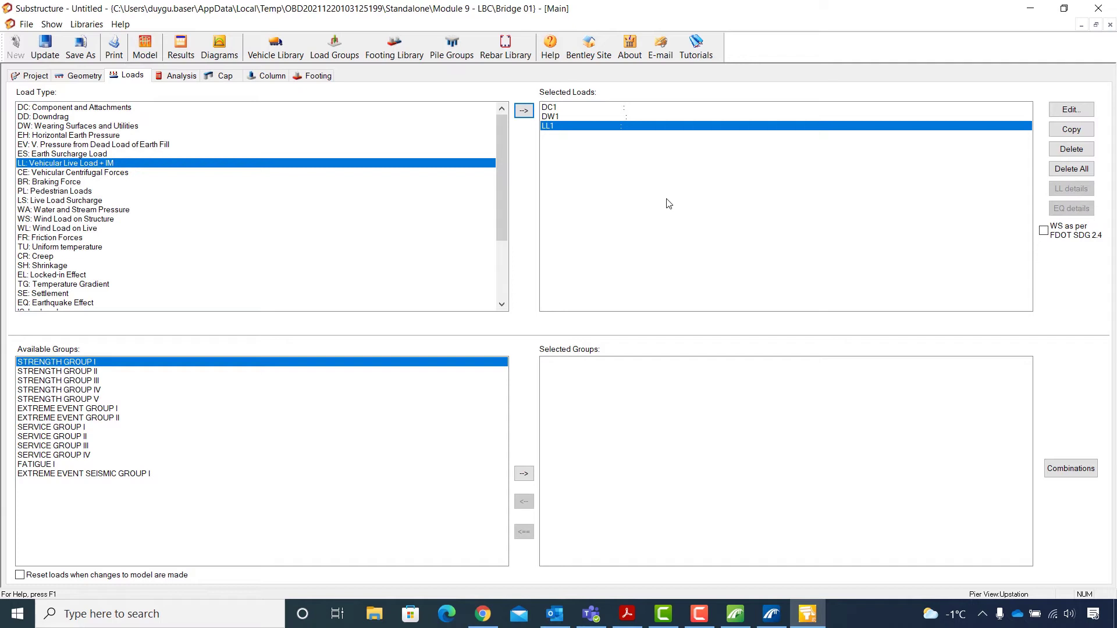
# Step: Auto-generate the DC1 bearing loads using composite dead load reactions read from Superstructure, and accept the load data
pyautogui.click(653, 109)
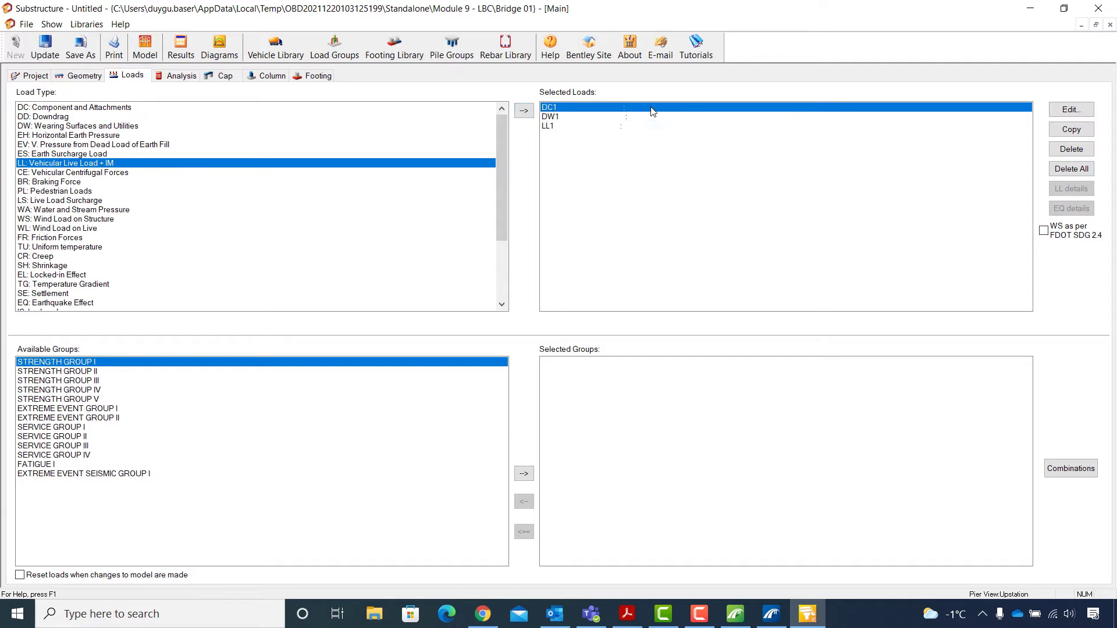
pyautogui.click(1071, 109)
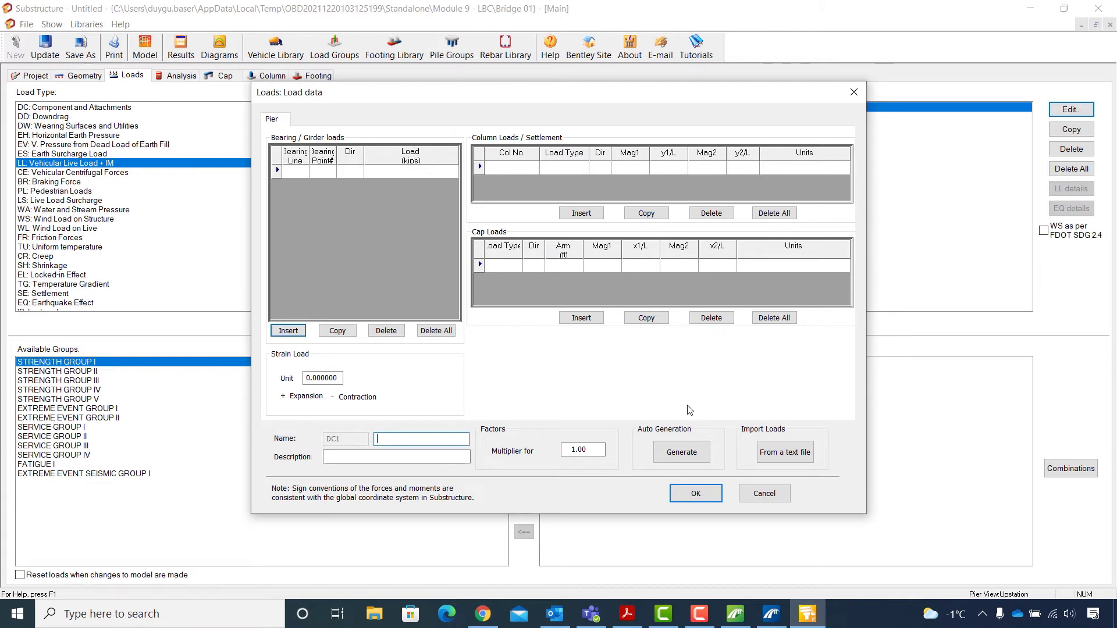
pyautogui.click(684, 459)
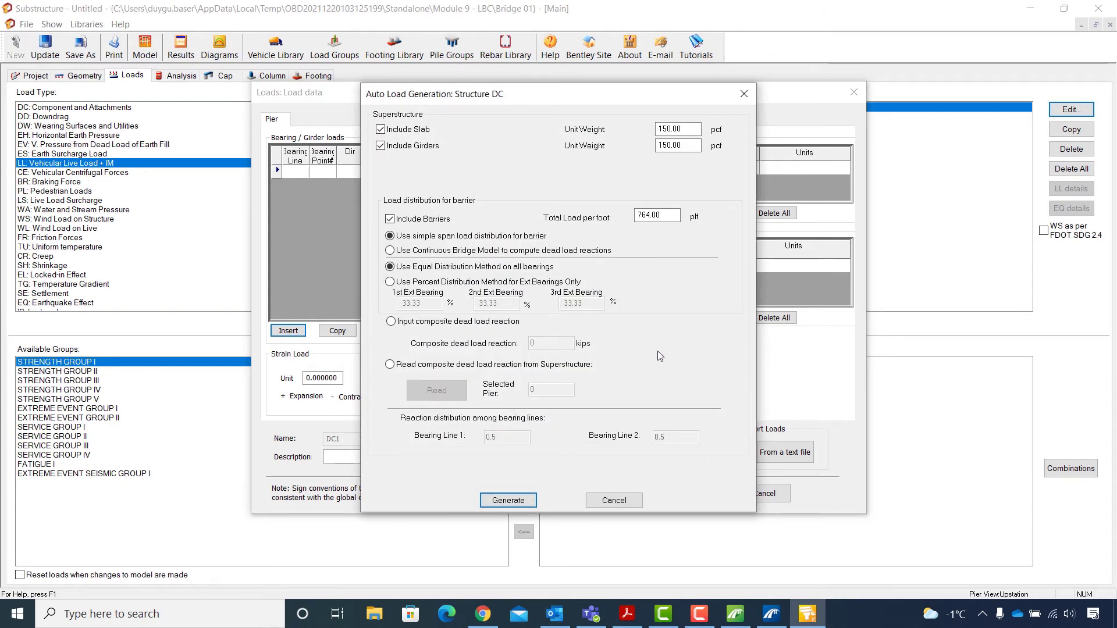
pyautogui.click(389, 365)
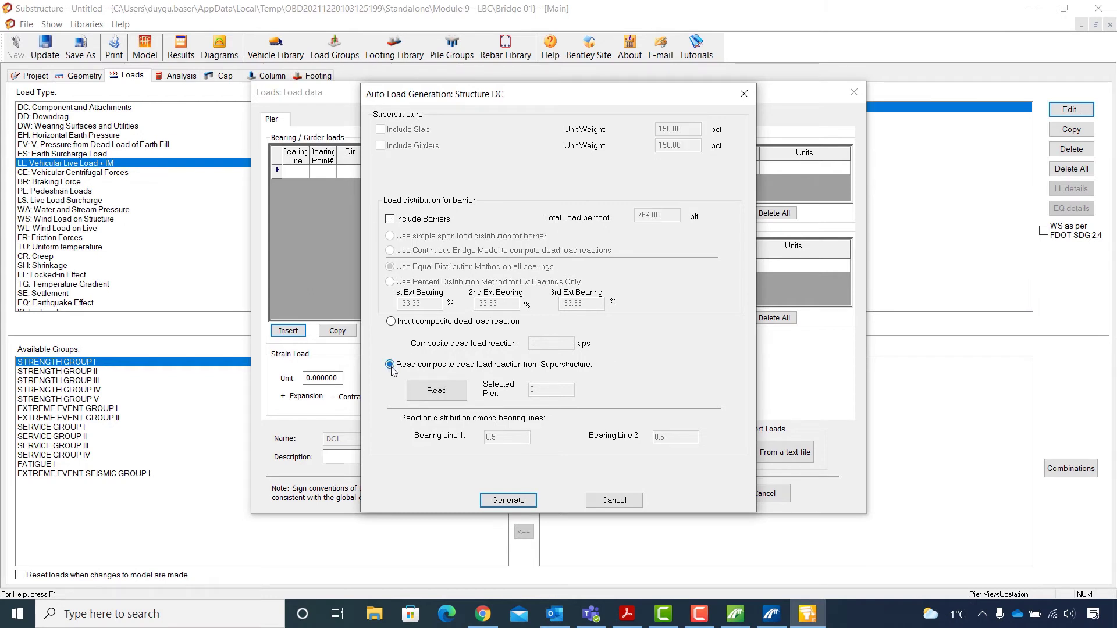
pyautogui.click(448, 393)
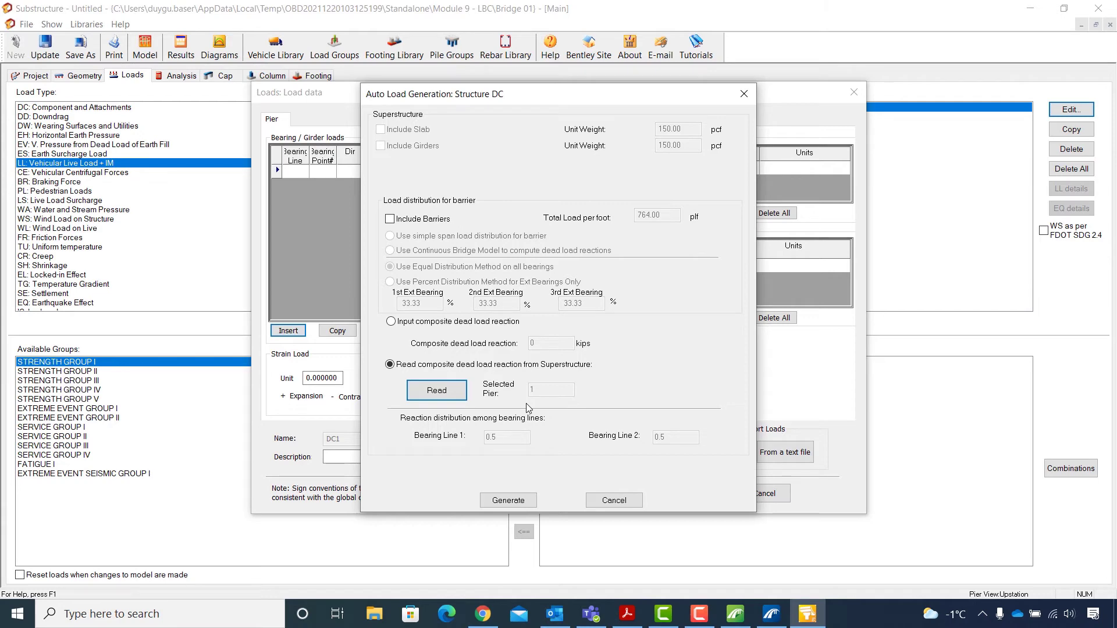
pyautogui.click(508, 501)
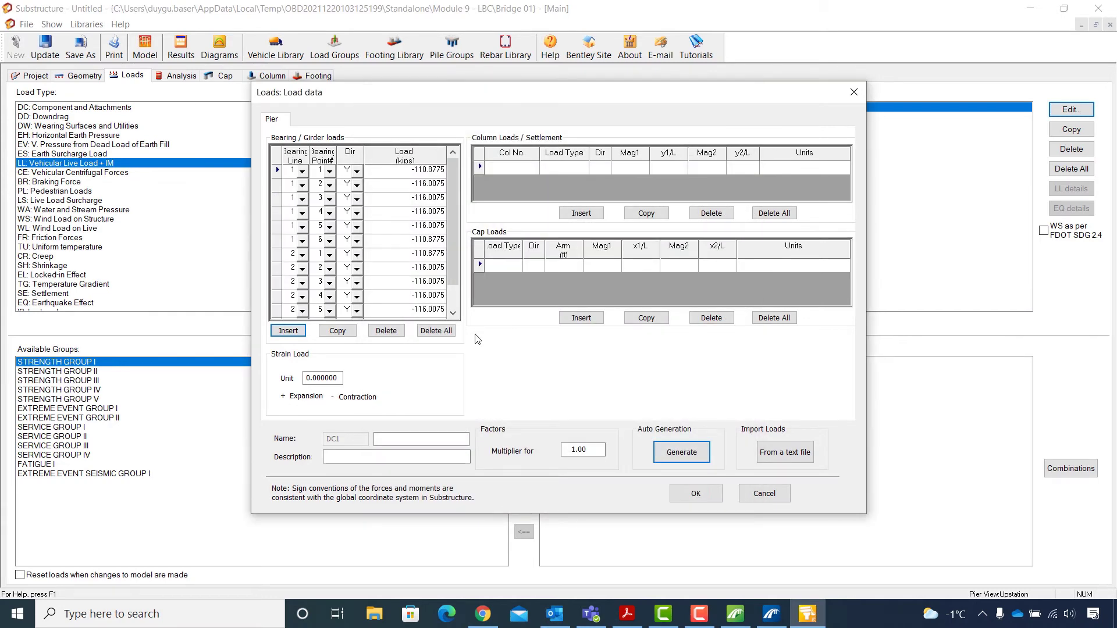
pyautogui.moveTo(455, 266)
pyautogui.mouseDown()
pyautogui.moveTo(461, 298)
pyautogui.moveTo(455, 246)
pyautogui.mouseUp()
pyautogui.click(698, 496)
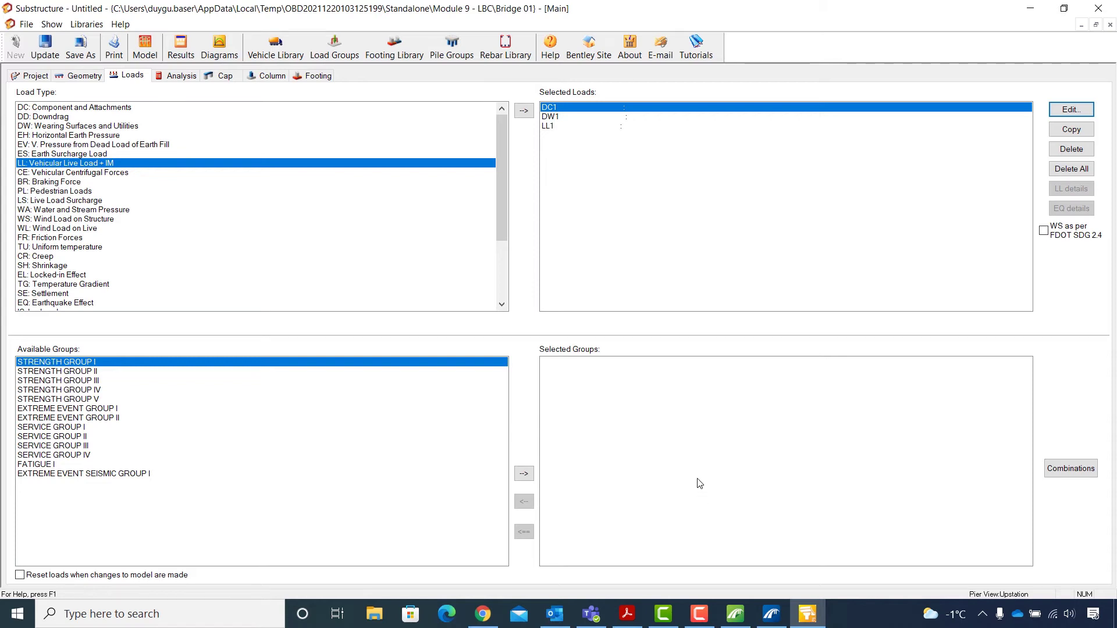
# Step: Auto-generate the DW1 bearing loads using composite dead load reactions read from Superstructure, and accept the load data
pyautogui.click(564, 120)
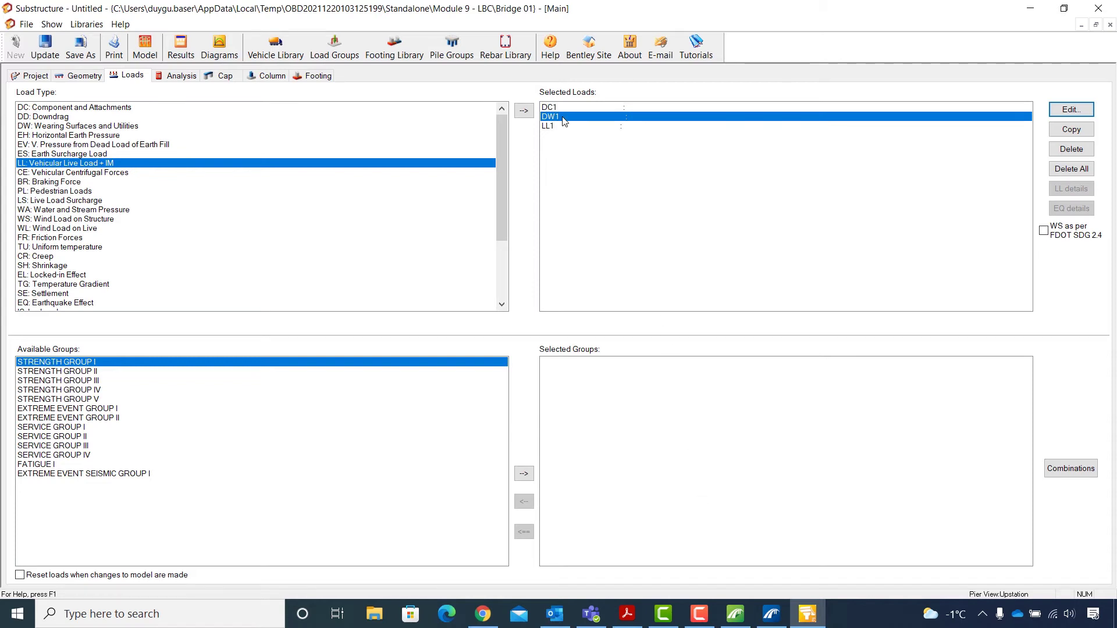
pyautogui.click(1069, 111)
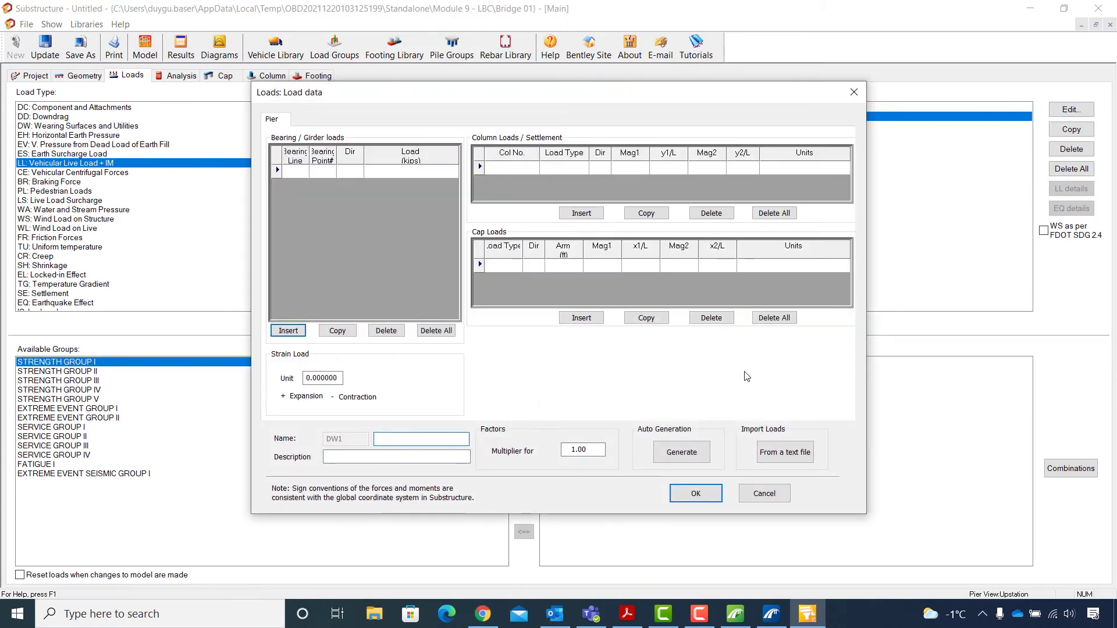
pyautogui.click(697, 458)
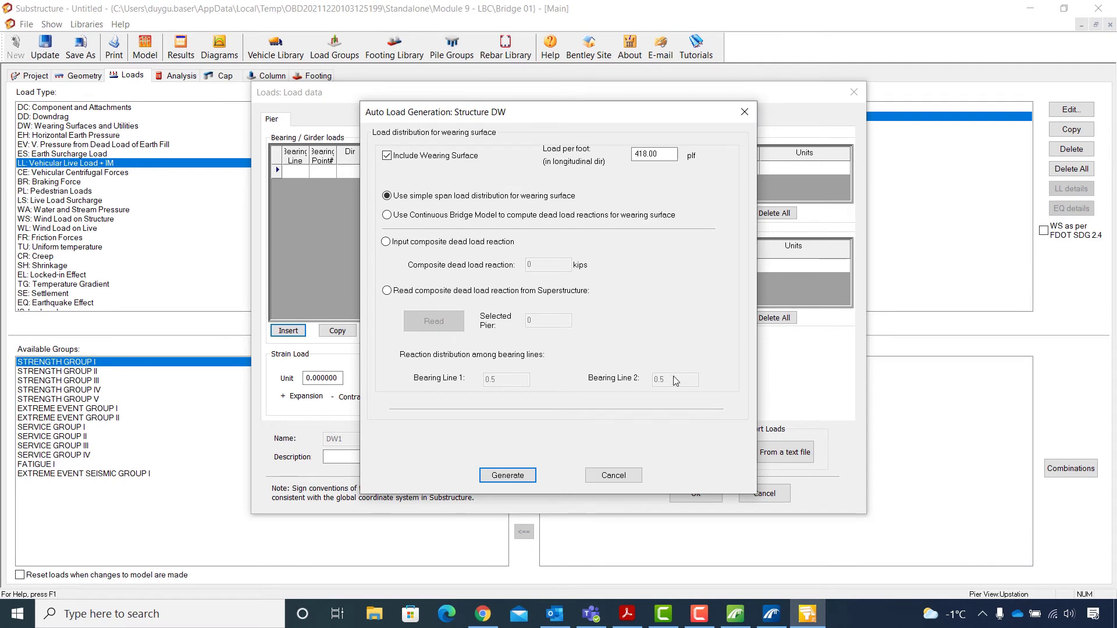
pyautogui.click(387, 291)
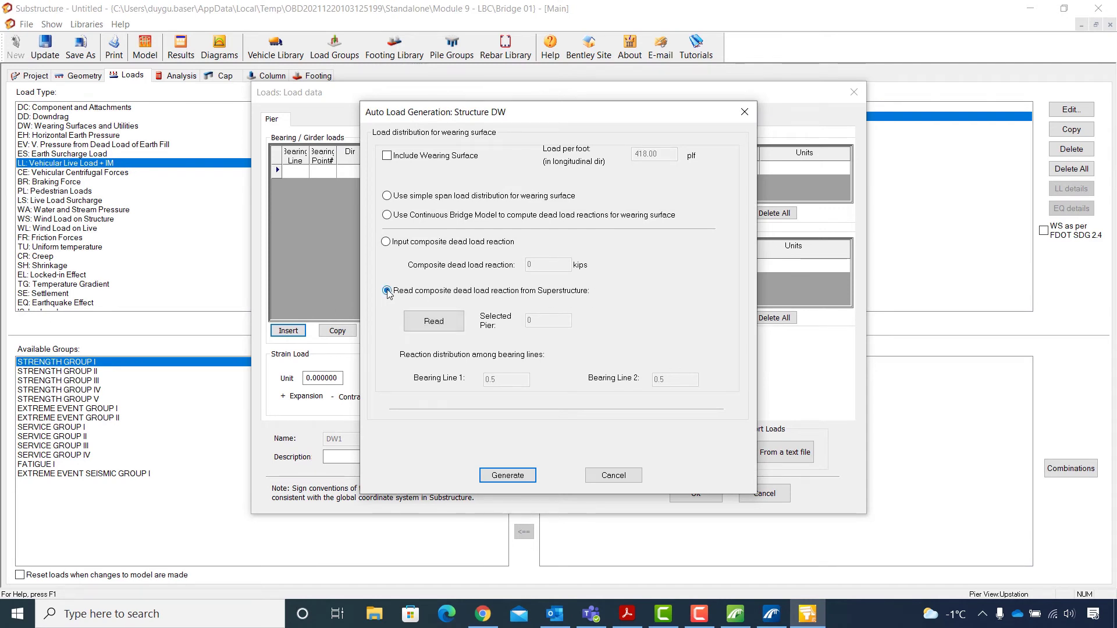
pyautogui.click(442, 325)
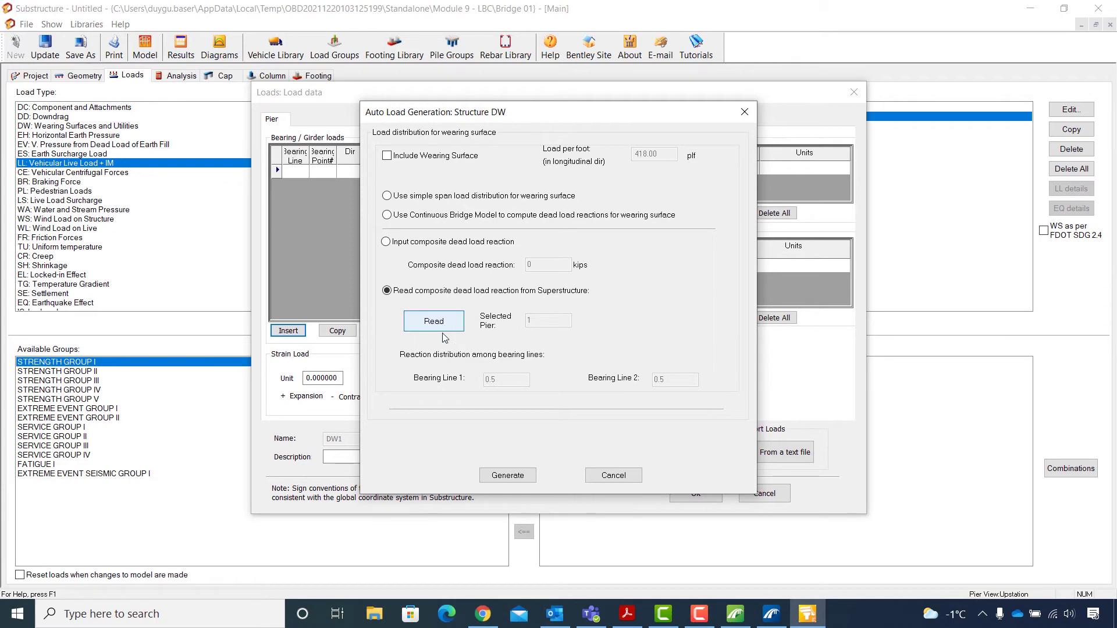
pyautogui.click(504, 477)
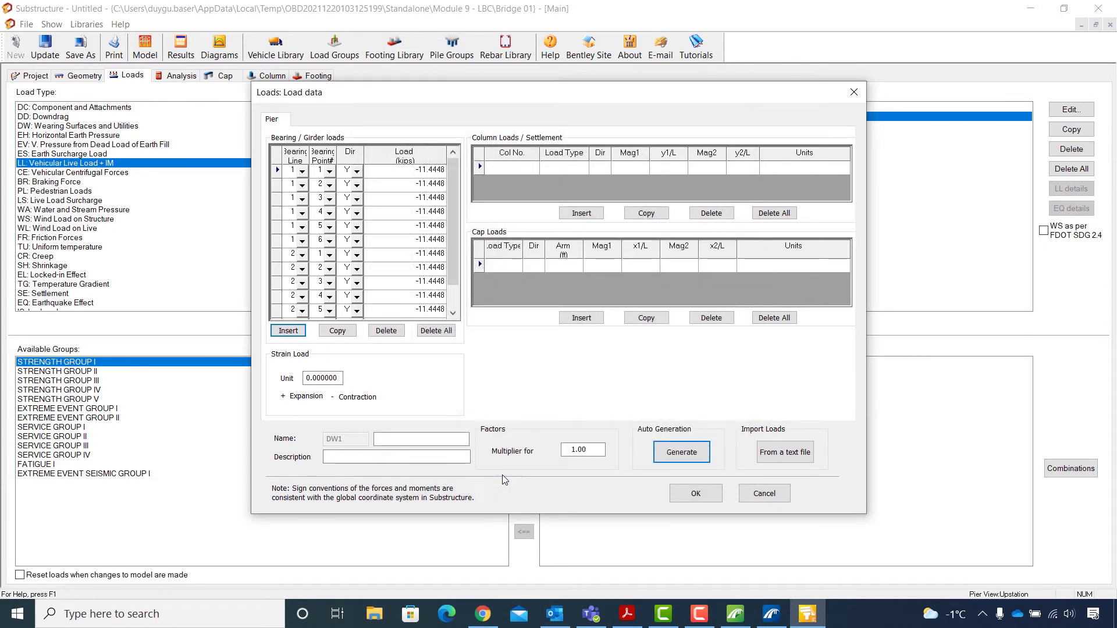
pyautogui.moveTo(449, 247); pyautogui.dragTo(454, 212)
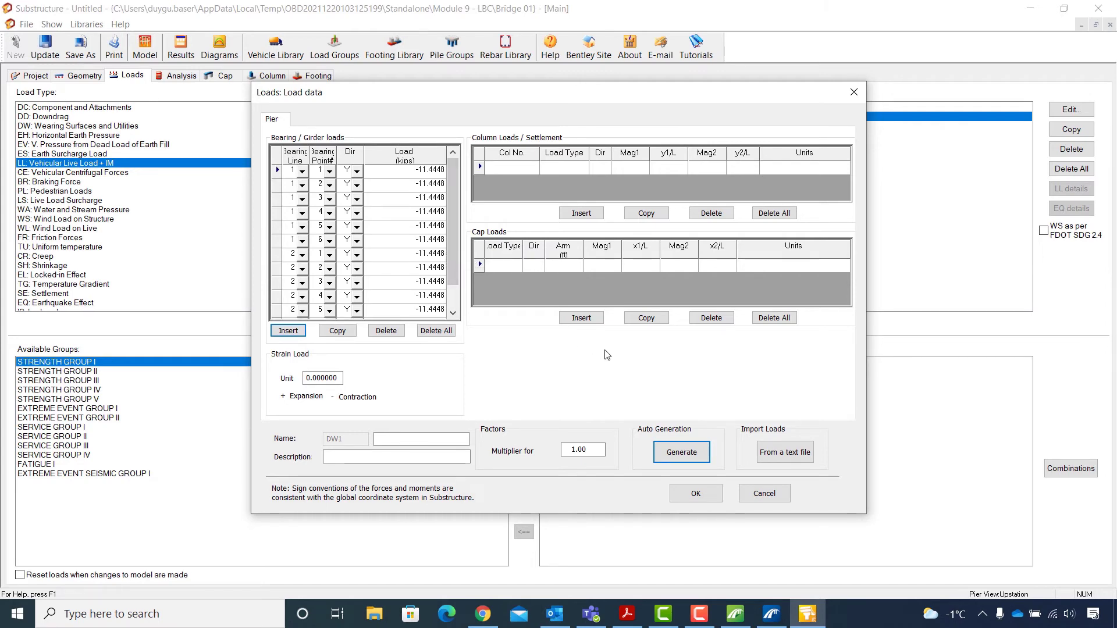
pyautogui.click(695, 494)
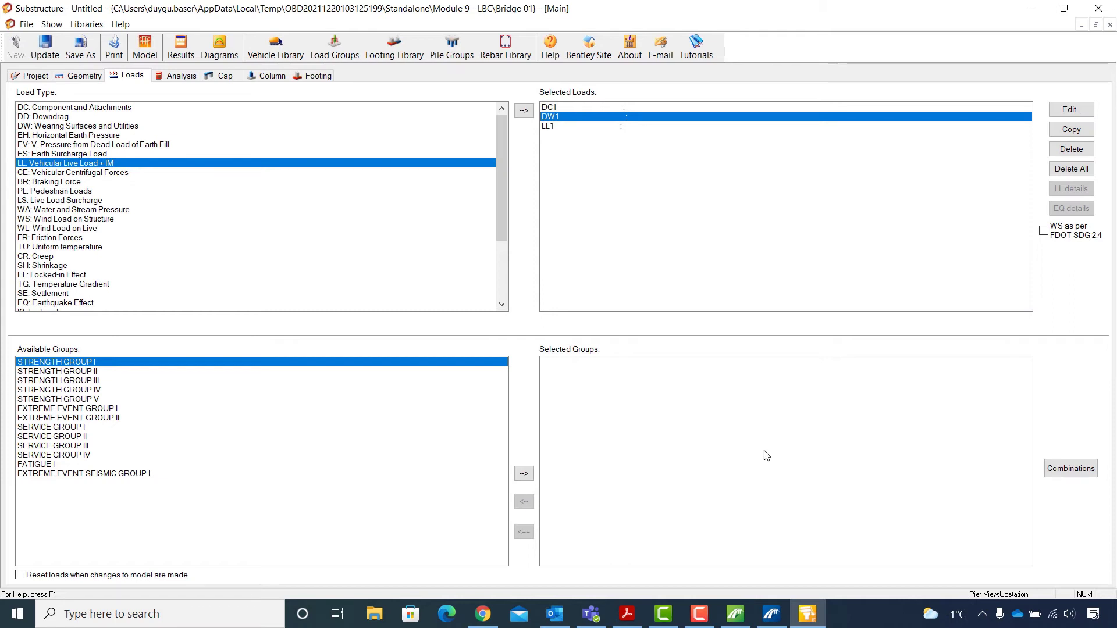
# Step: Auto-generate the LL1 live load cases from simple span reactions using Design Tandem + Lane Load, with auto-computed braking load cases, and accept the load data
pyautogui.click(571, 127)
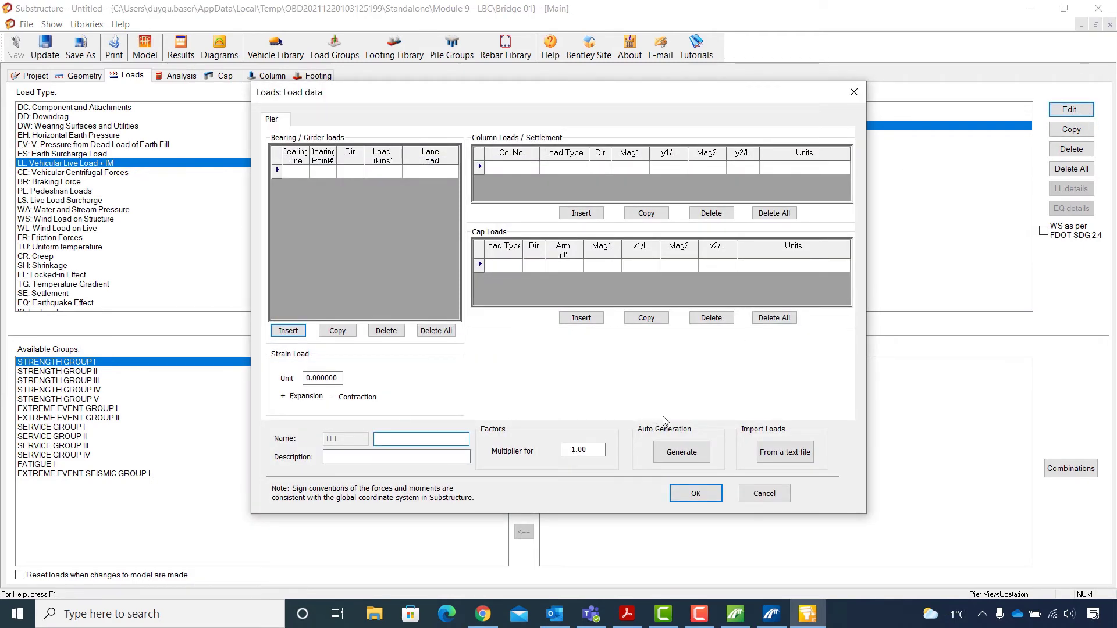
pyautogui.click(689, 456)
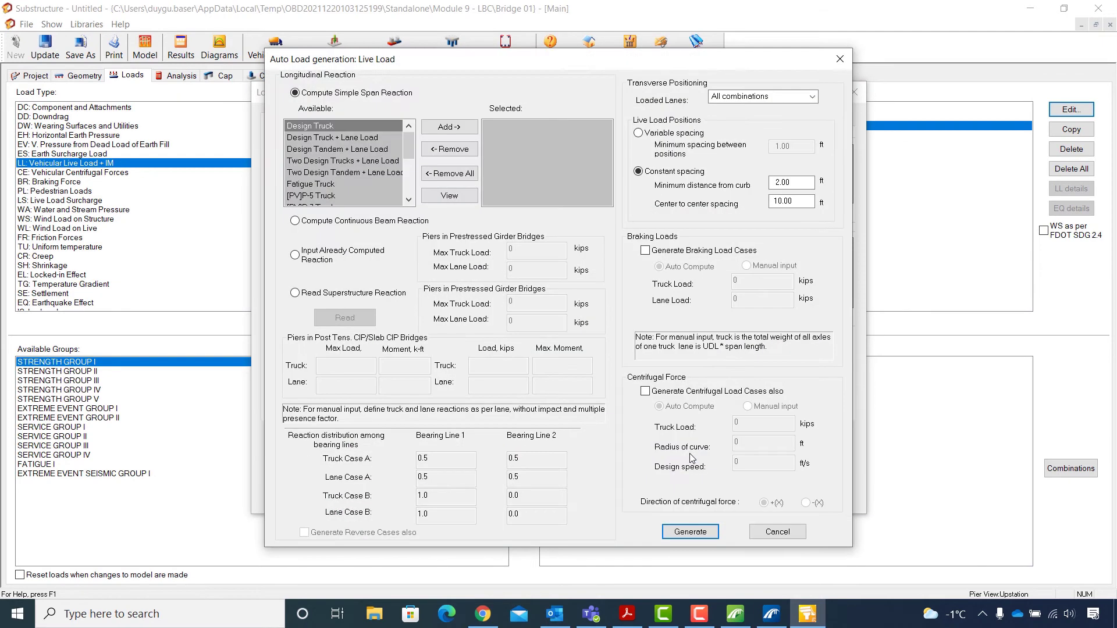
pyautogui.click(375, 149)
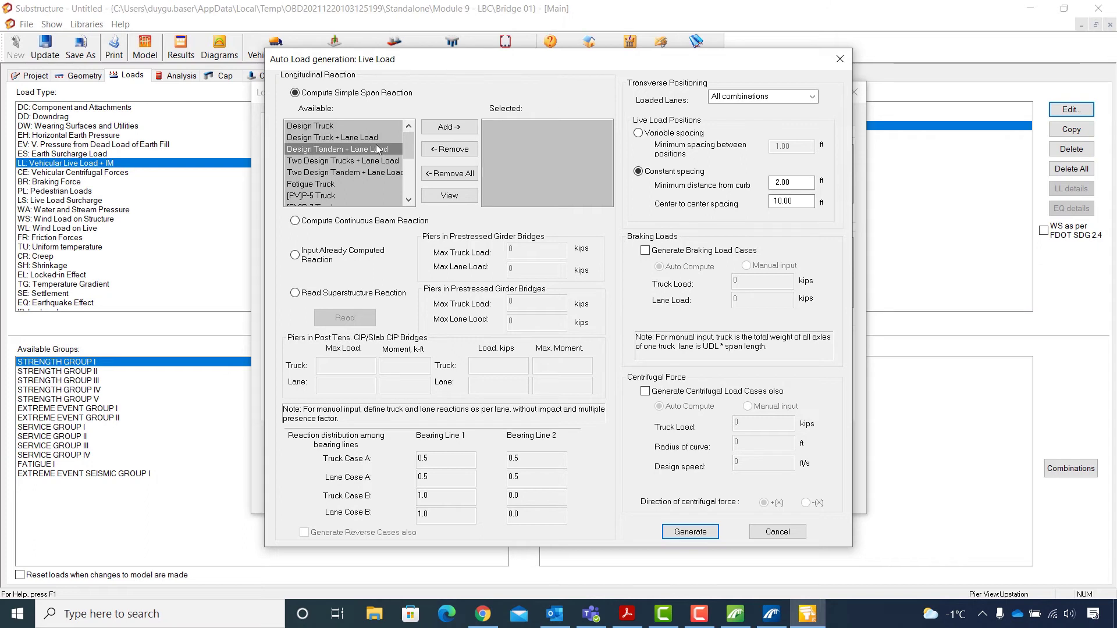
pyautogui.click(446, 128)
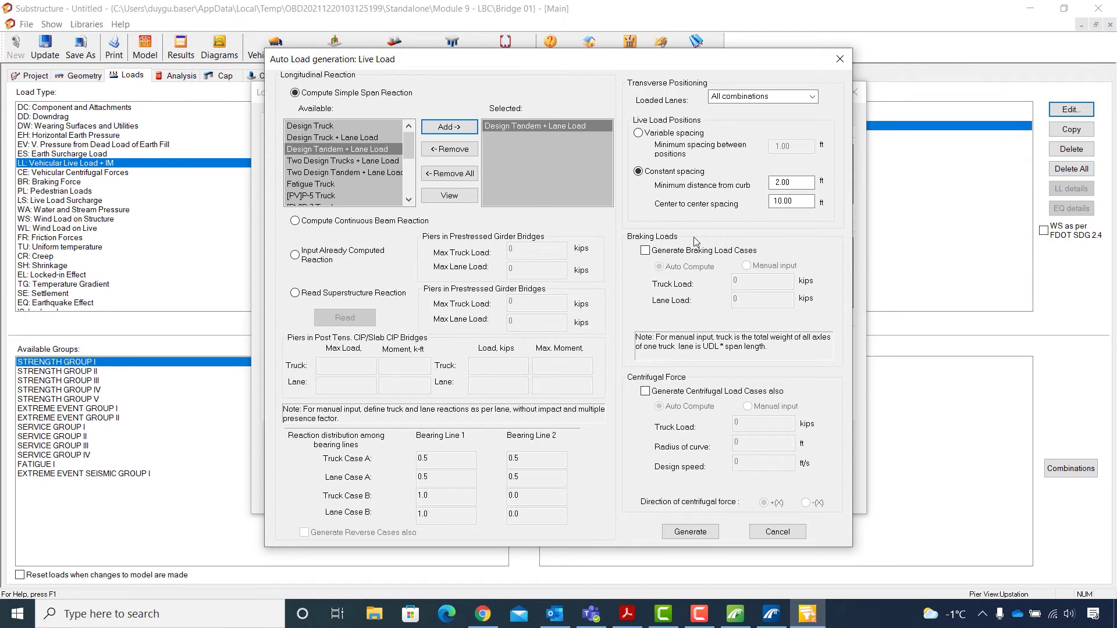
pyautogui.click(645, 254)
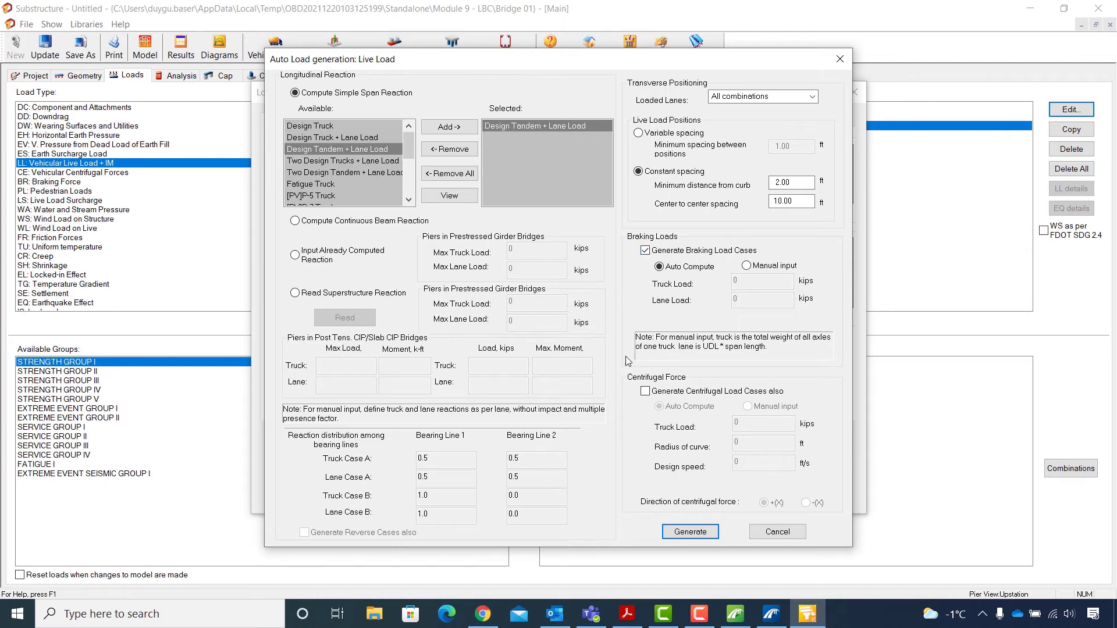
pyautogui.click(690, 532)
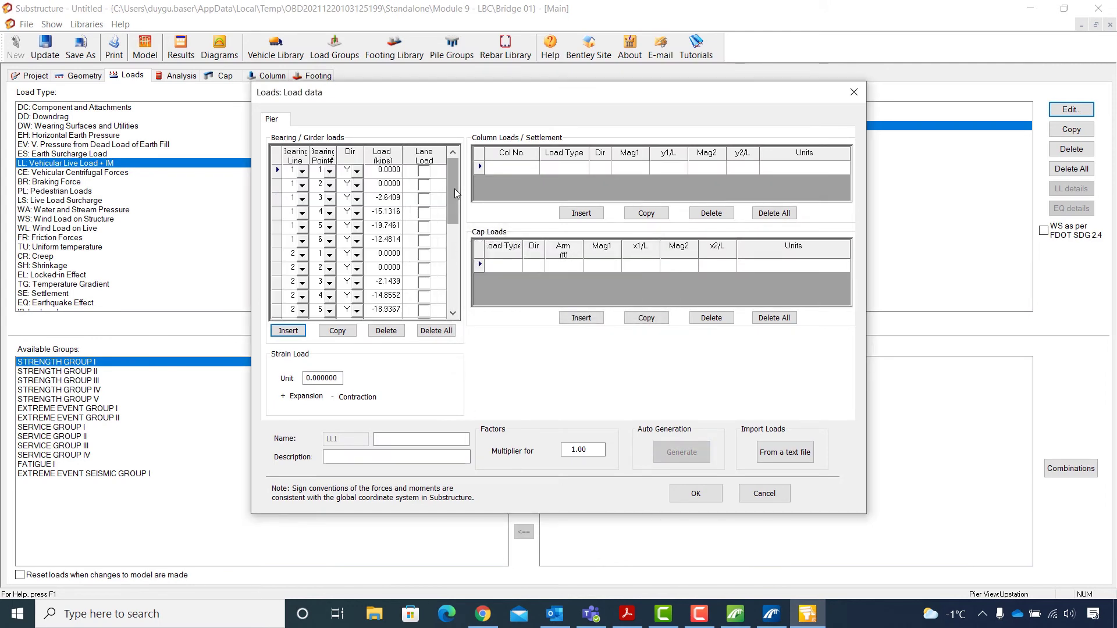
pyautogui.moveTo(455, 189)
pyautogui.mouseDown()
pyautogui.moveTo(452, 287)
pyautogui.moveTo(453, 183)
pyautogui.mouseUp()
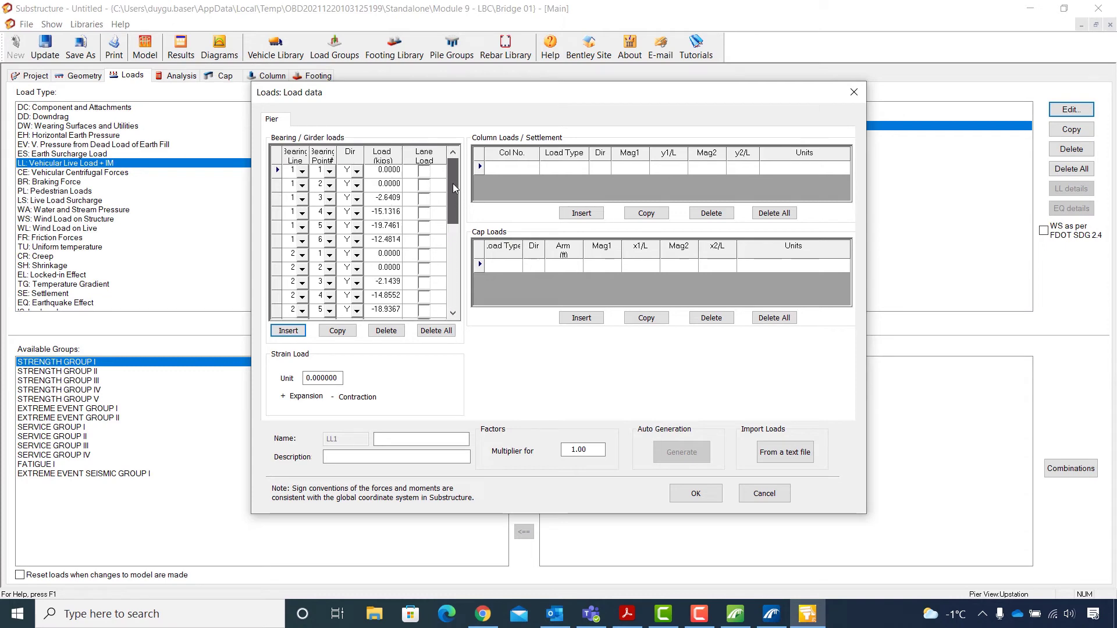
pyautogui.click(694, 494)
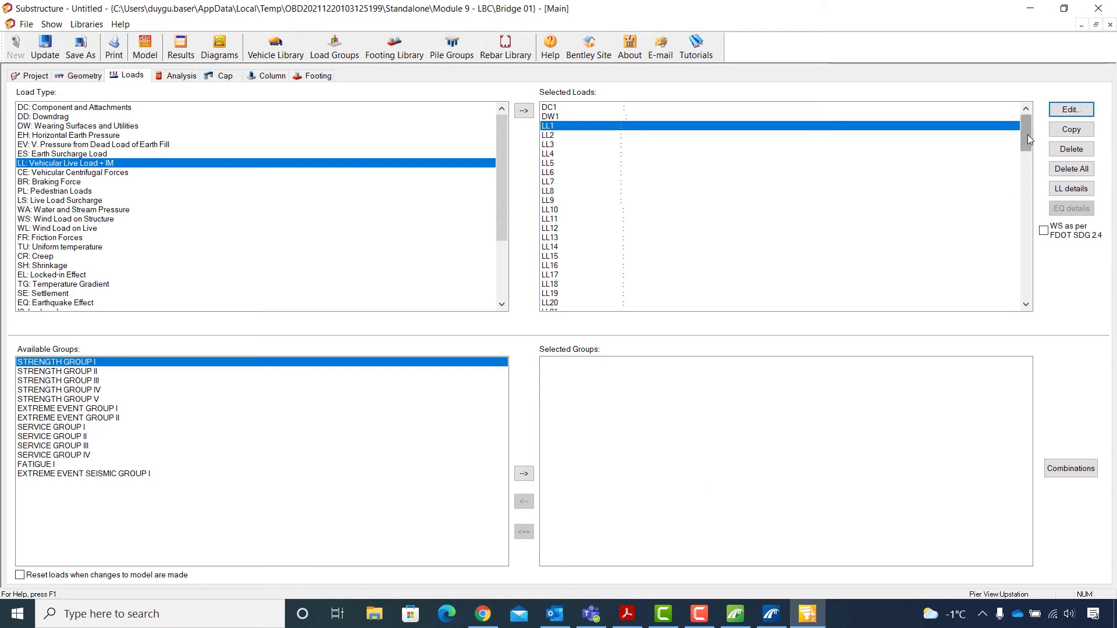
# Step: Review the live load generation details for LL1, from the truck positions to the maximum member effects, and close them
pyautogui.moveTo(1027, 135)
pyautogui.mouseDown()
pyautogui.moveTo(1016, 278)
pyautogui.moveTo(1023, 130)
pyautogui.mouseUp()
pyautogui.click(1062, 191)
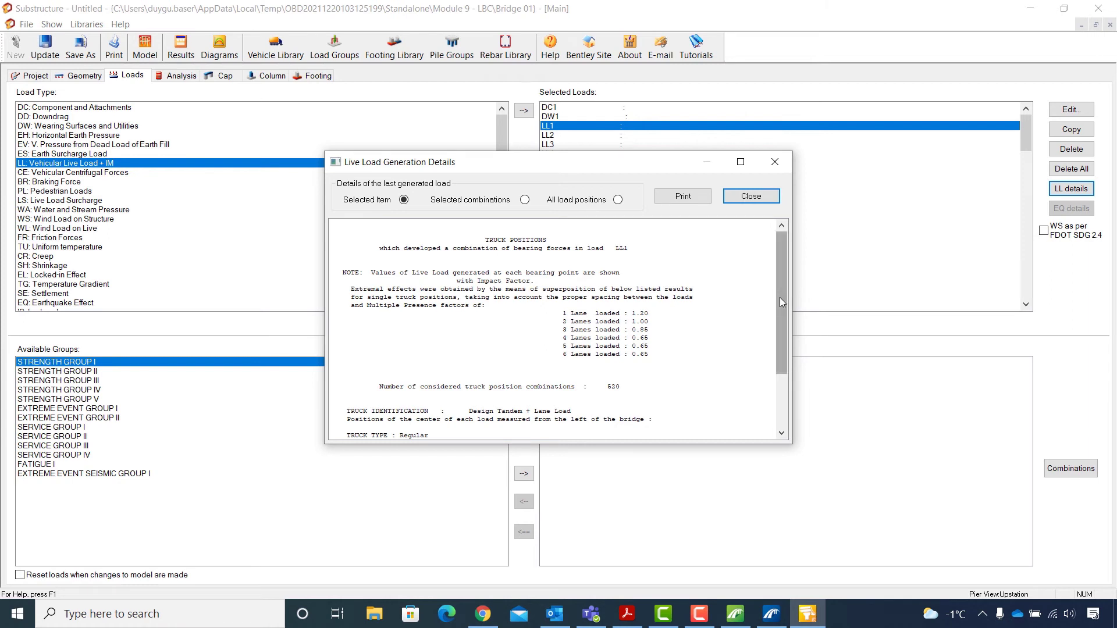
pyautogui.moveTo(780, 297); pyautogui.dragTo(774, 384)
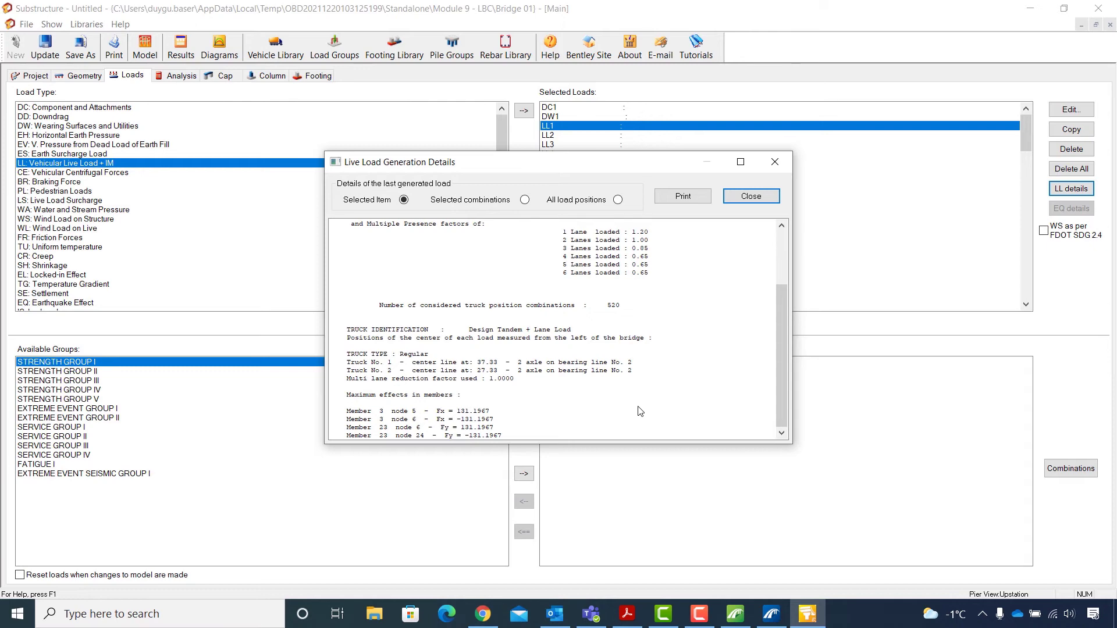
pyautogui.click(752, 197)
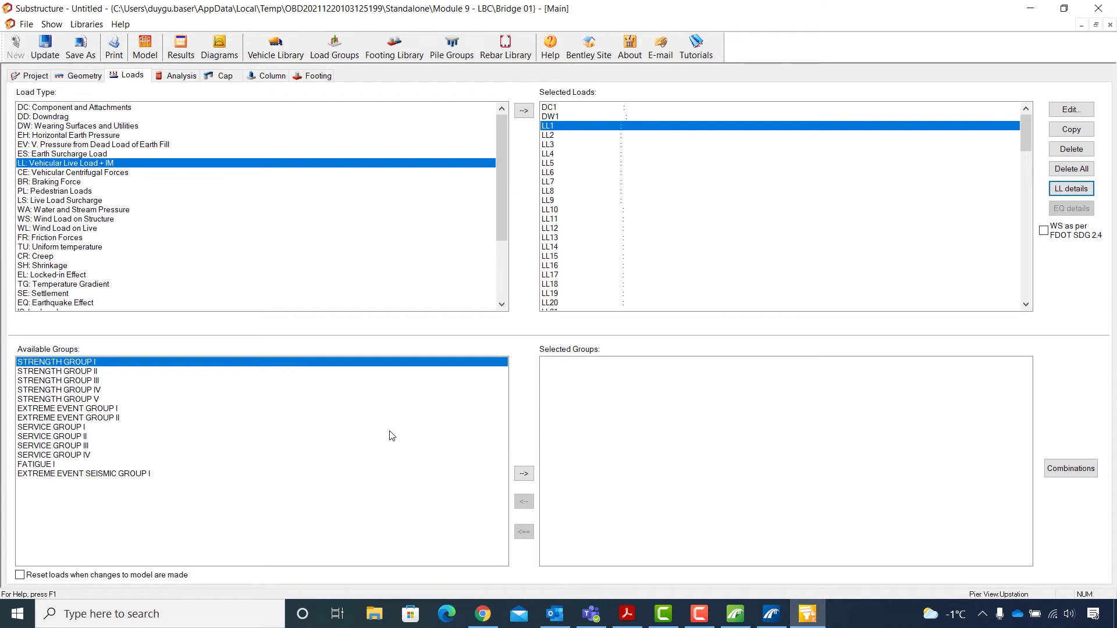
# Step: Add Strength Group I and Strength Group III to the selected groups, and generate their default load combinations
pyautogui.click(524, 475)
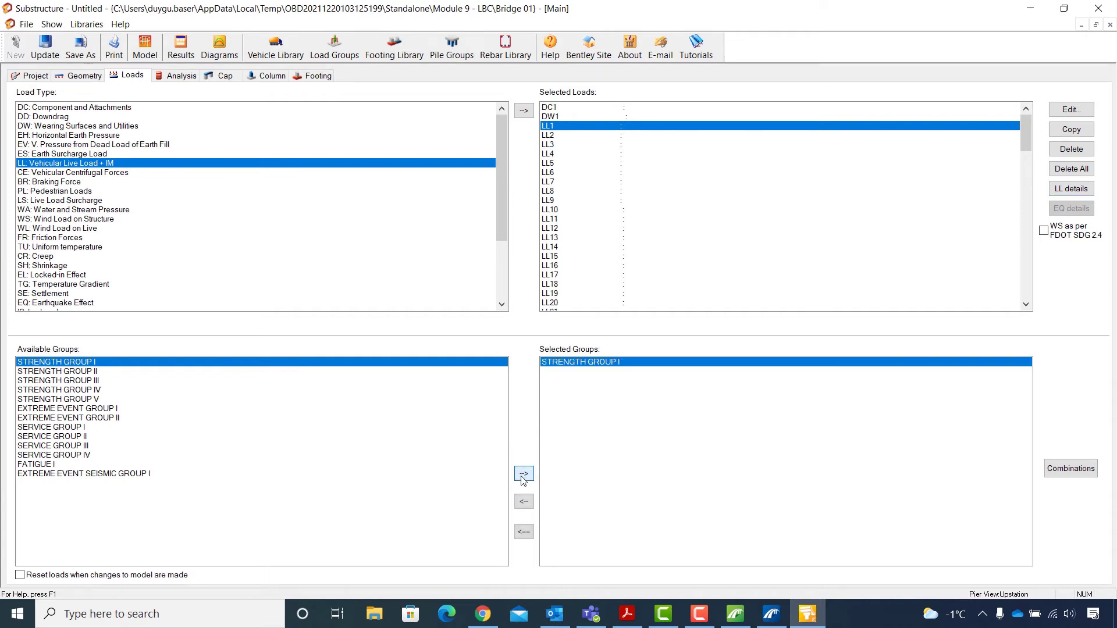
pyautogui.click(92, 382)
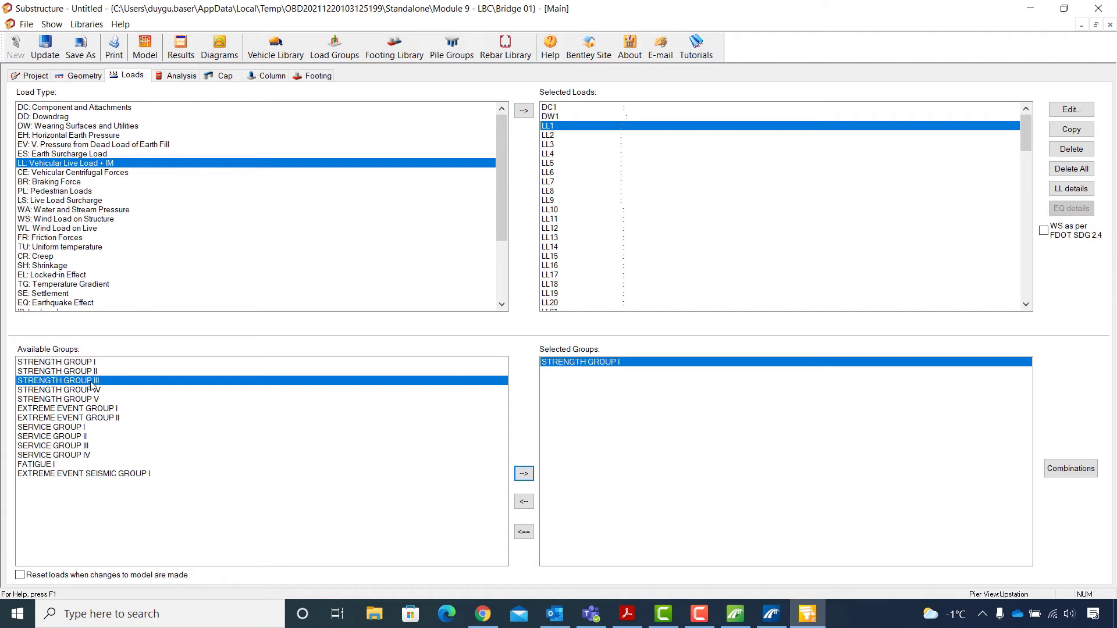
pyautogui.click(529, 474)
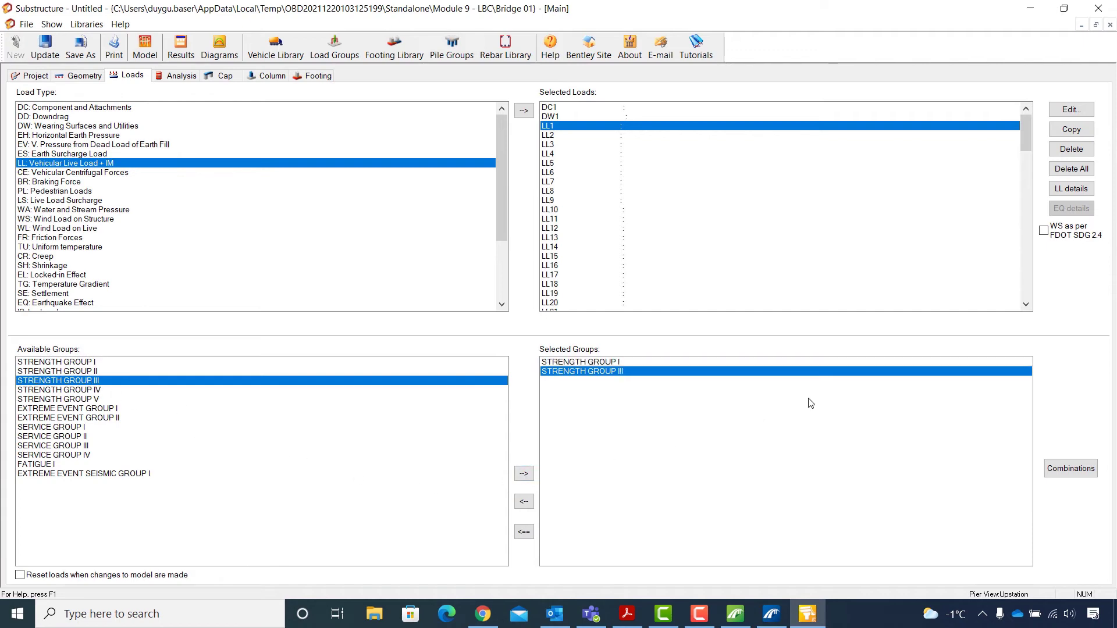
pyautogui.click(1070, 469)
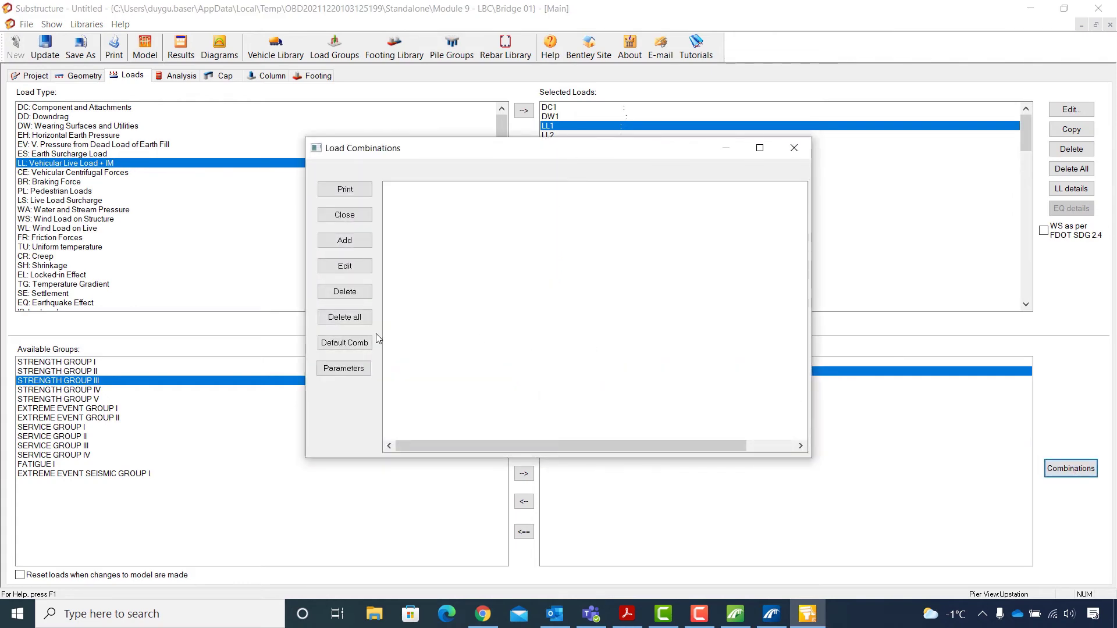
pyautogui.click(346, 344)
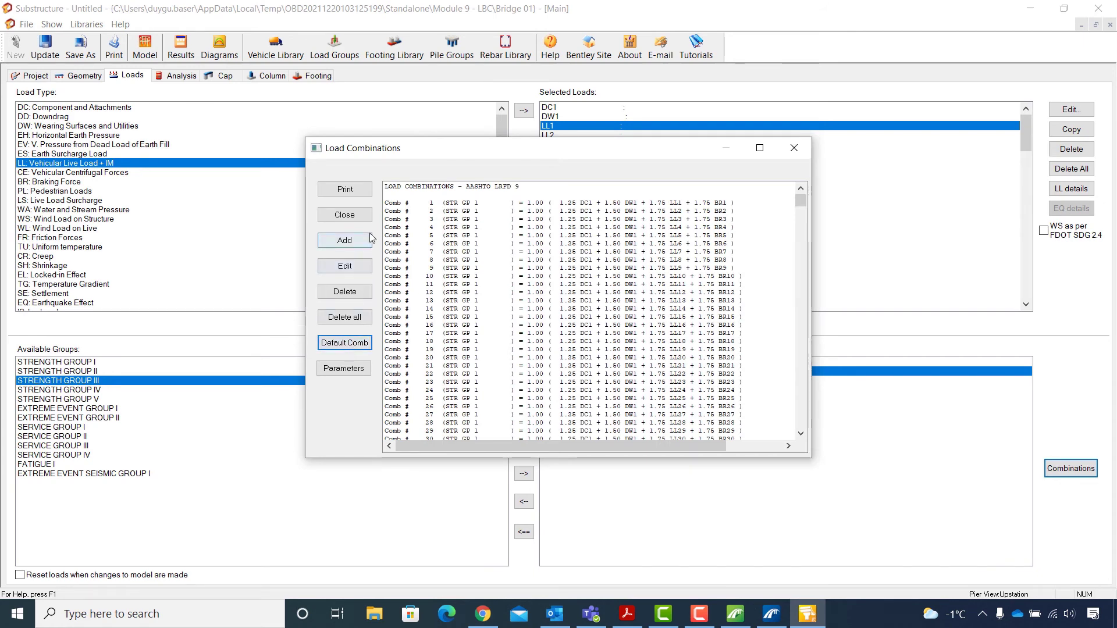
pyautogui.click(362, 215)
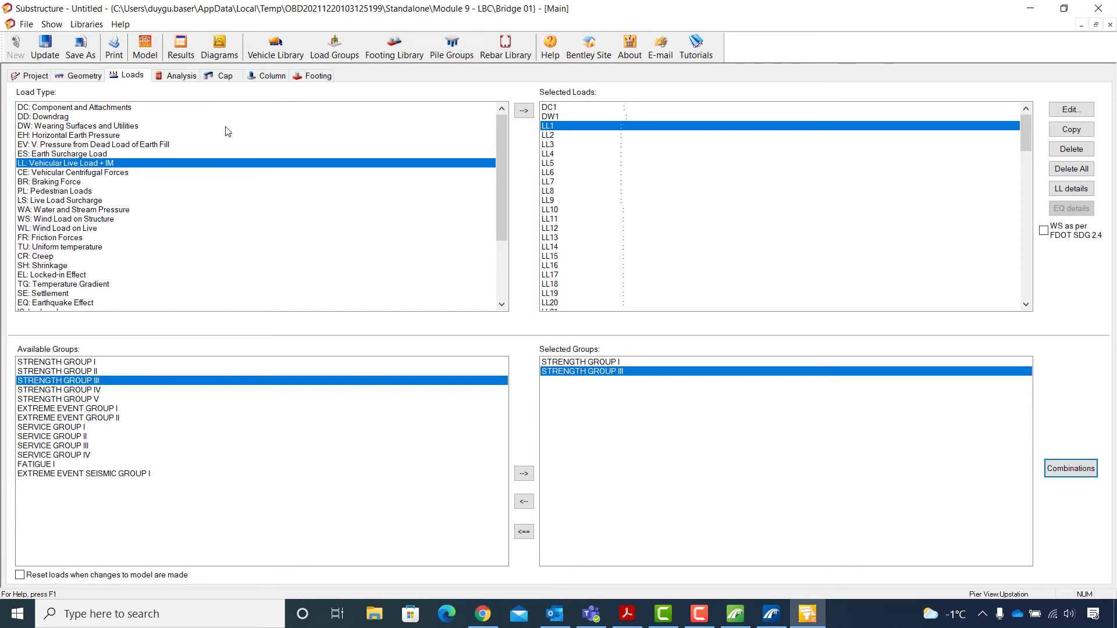
# Step: Enable concurrent shear and torsion for the cap in the analysis/design parameters, and run the pier's frame analysis
pyautogui.click(181, 79)
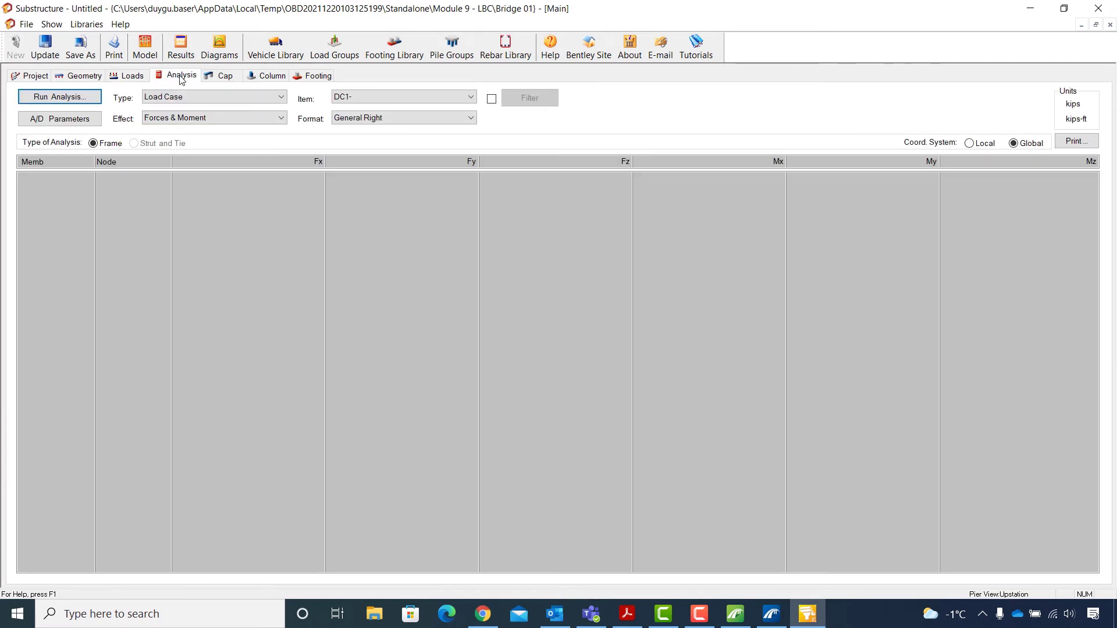
pyautogui.click(68, 119)
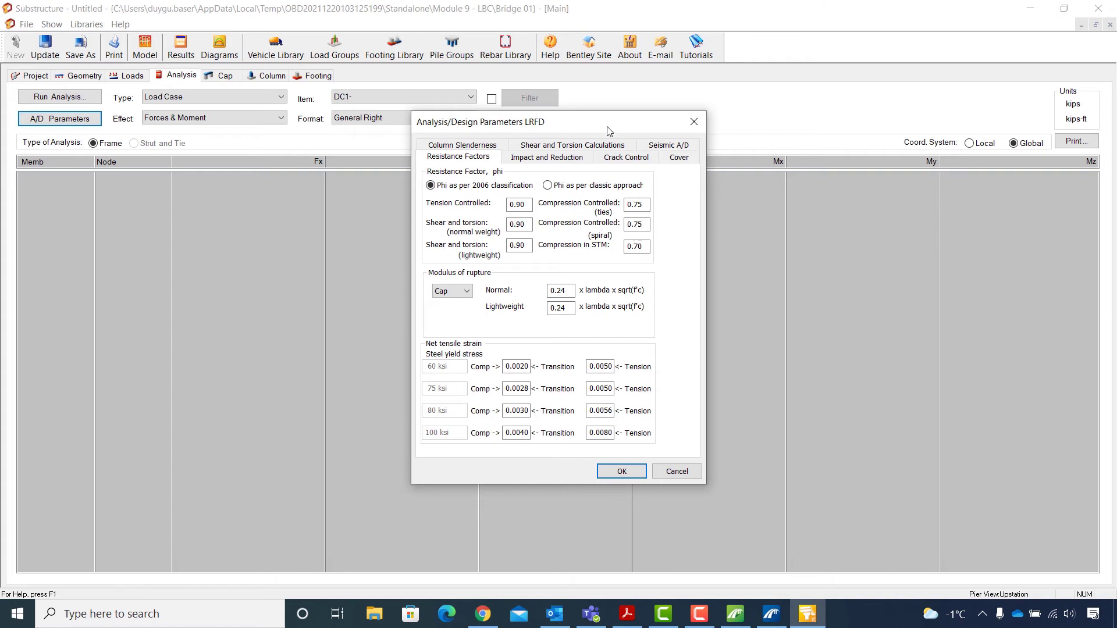
pyautogui.click(602, 146)
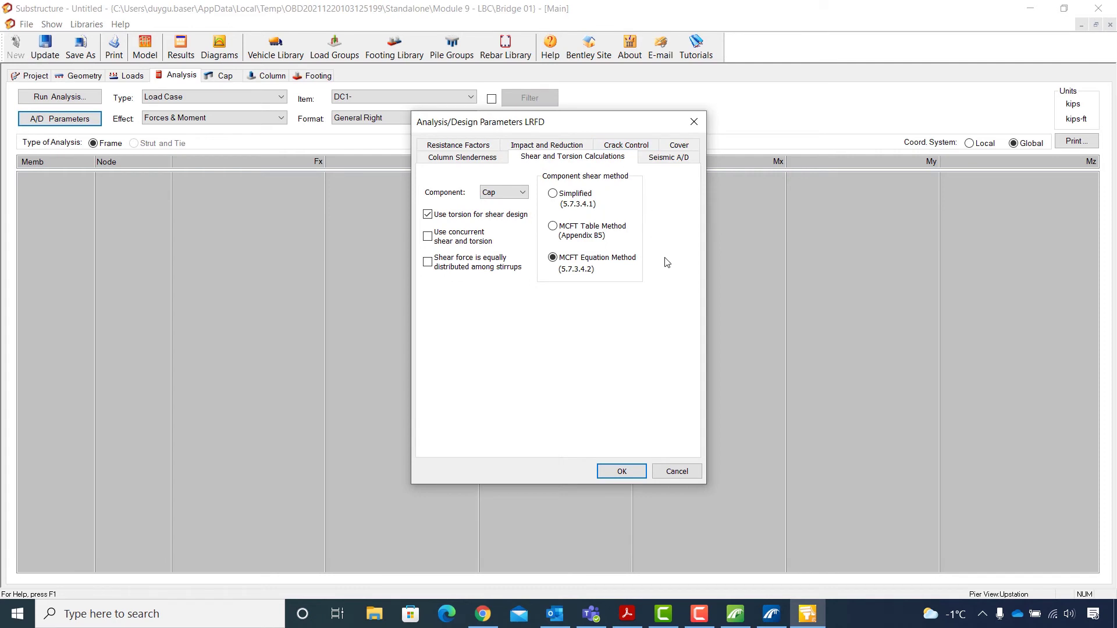
pyautogui.click(428, 237)
pyautogui.click(620, 471)
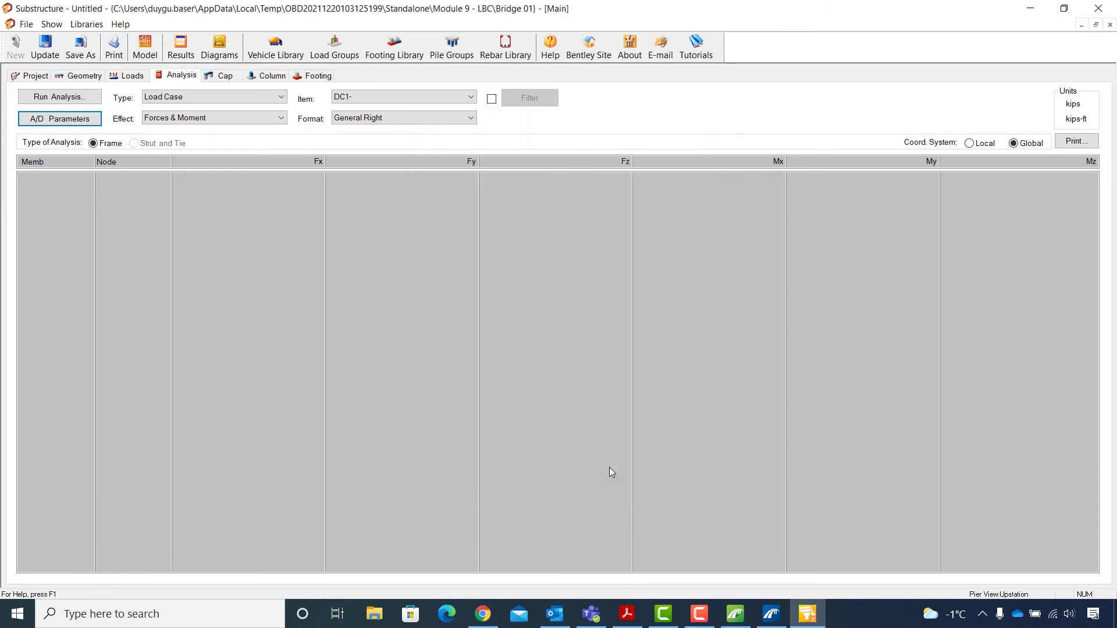
pyautogui.click(41, 101)
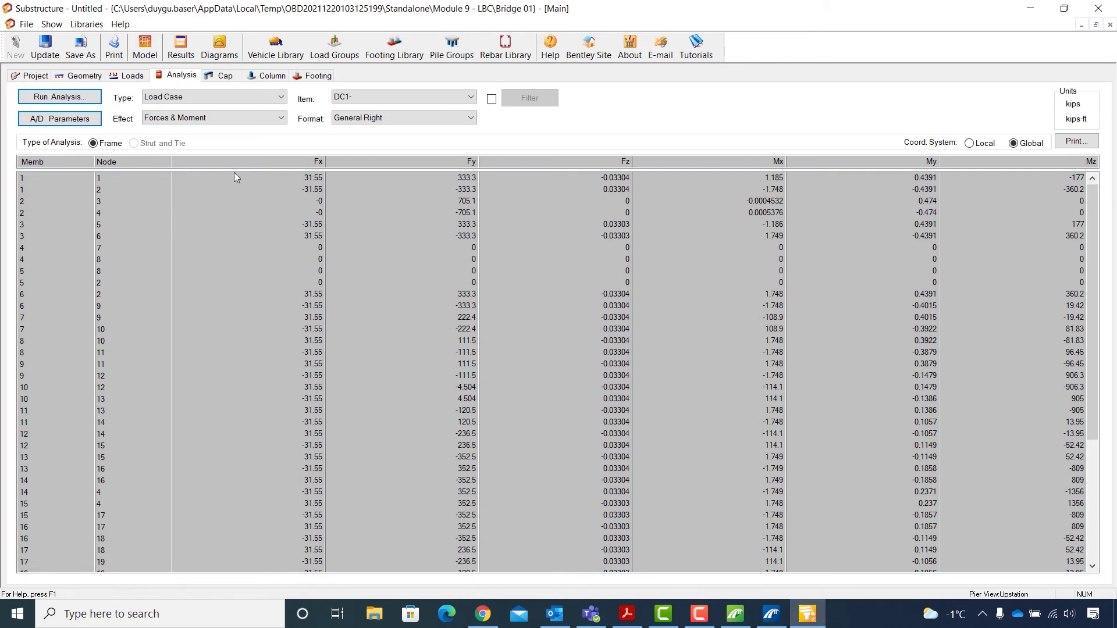
# Step: Look through the available result types, load items and effects for the pier's analysis results
pyautogui.click(281, 98)
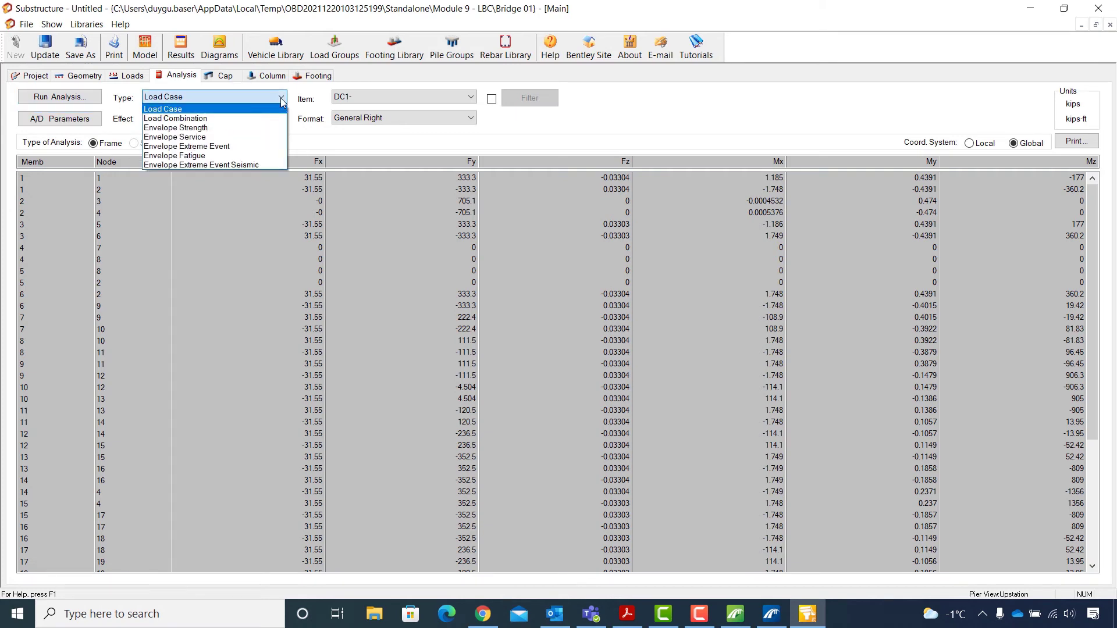
pyautogui.click(281, 99)
pyautogui.click(468, 99)
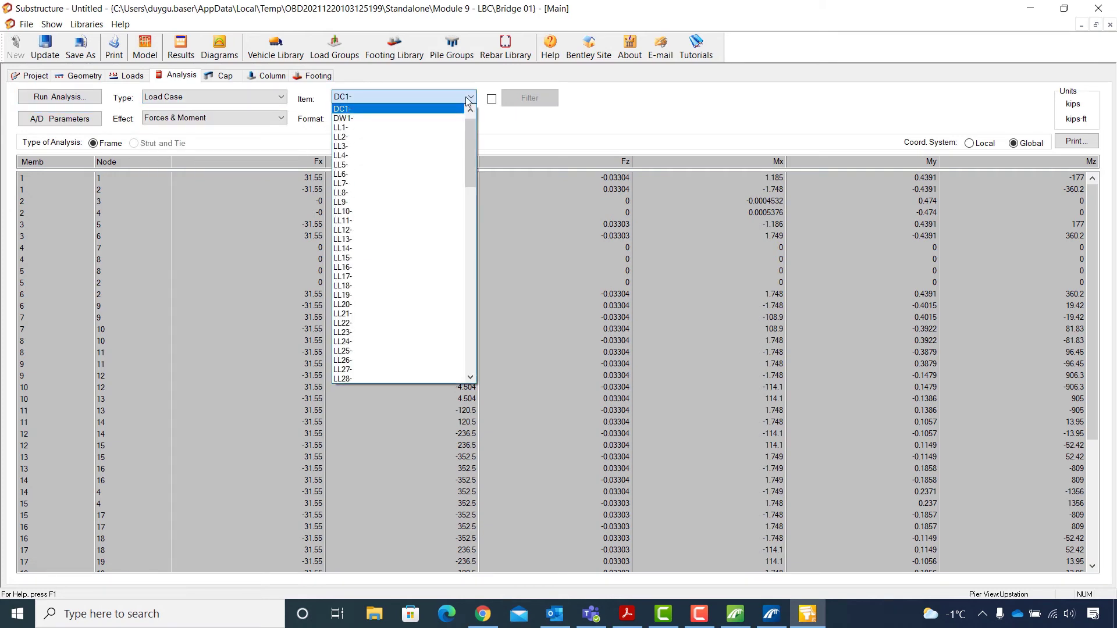
pyautogui.click(468, 99)
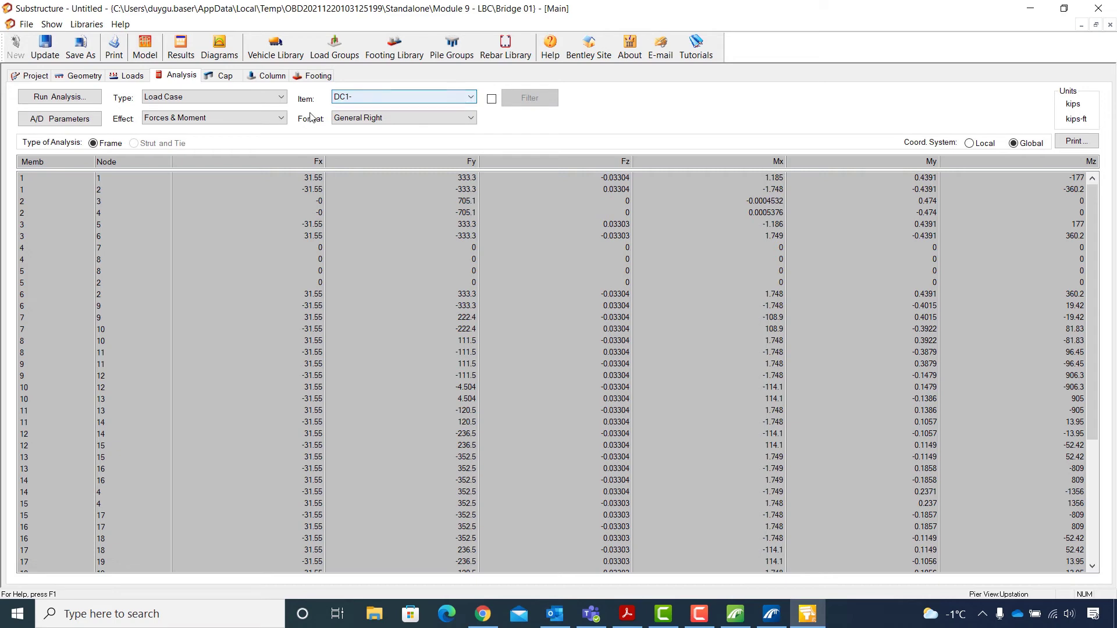
pyautogui.click(278, 119)
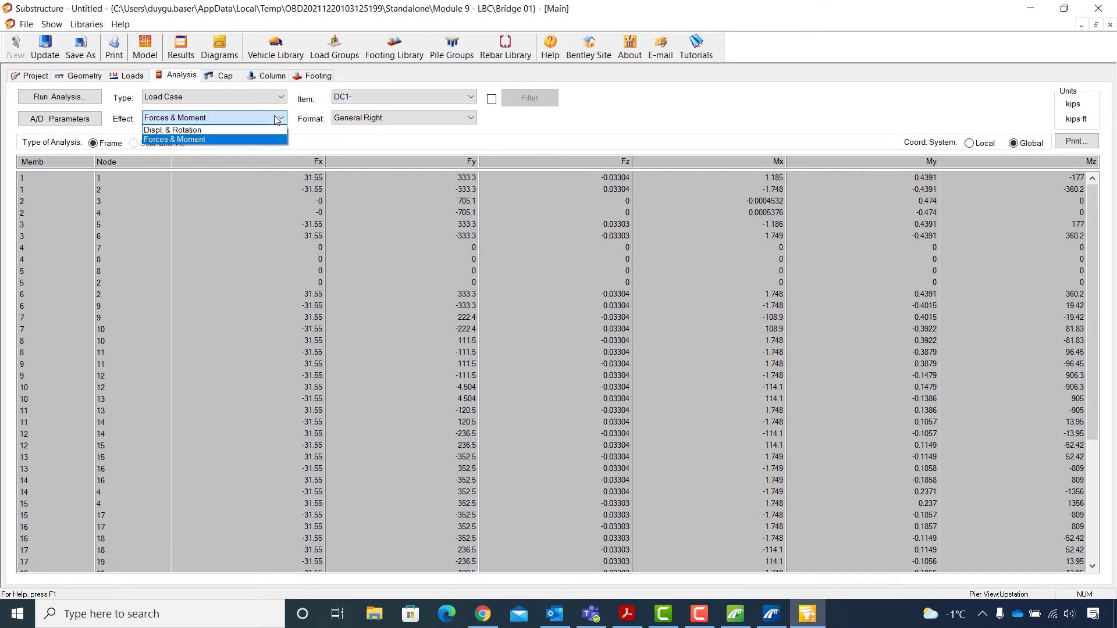
pyautogui.click(278, 118)
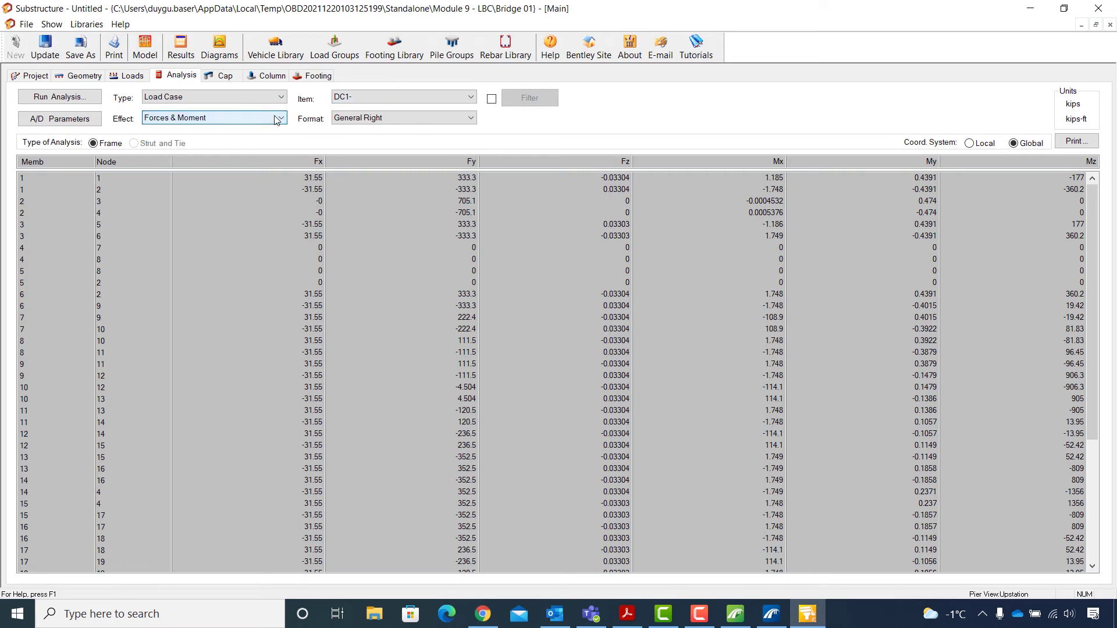
# Step: Examine the cap's shear diagram for load case DC1 and the other available diagram objects, and close the diagram view
pyautogui.click(218, 49)
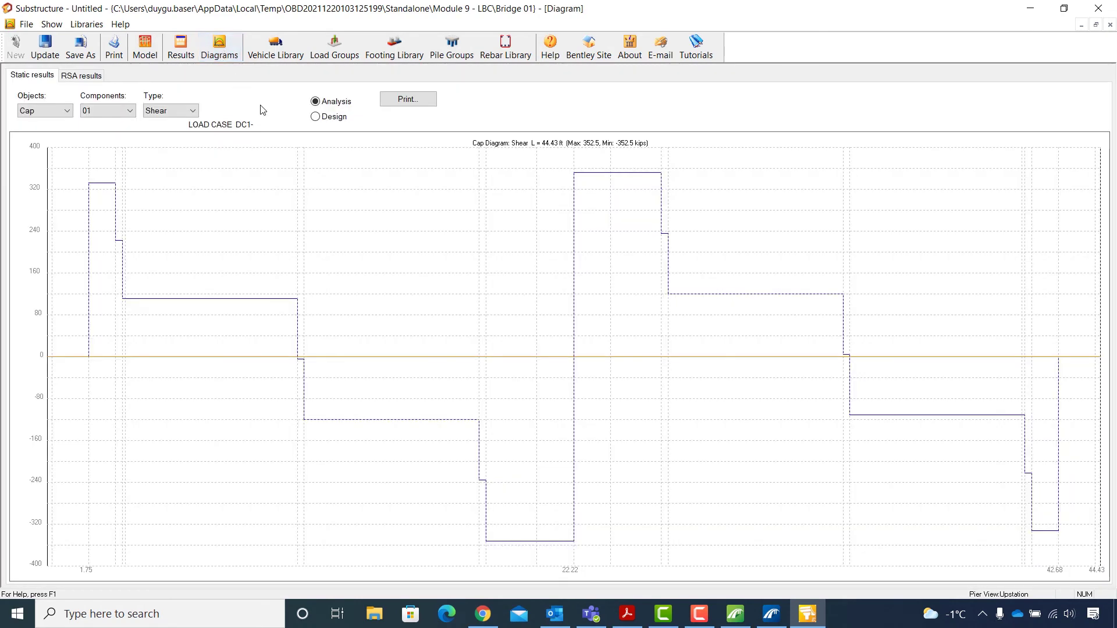
pyautogui.click(67, 111)
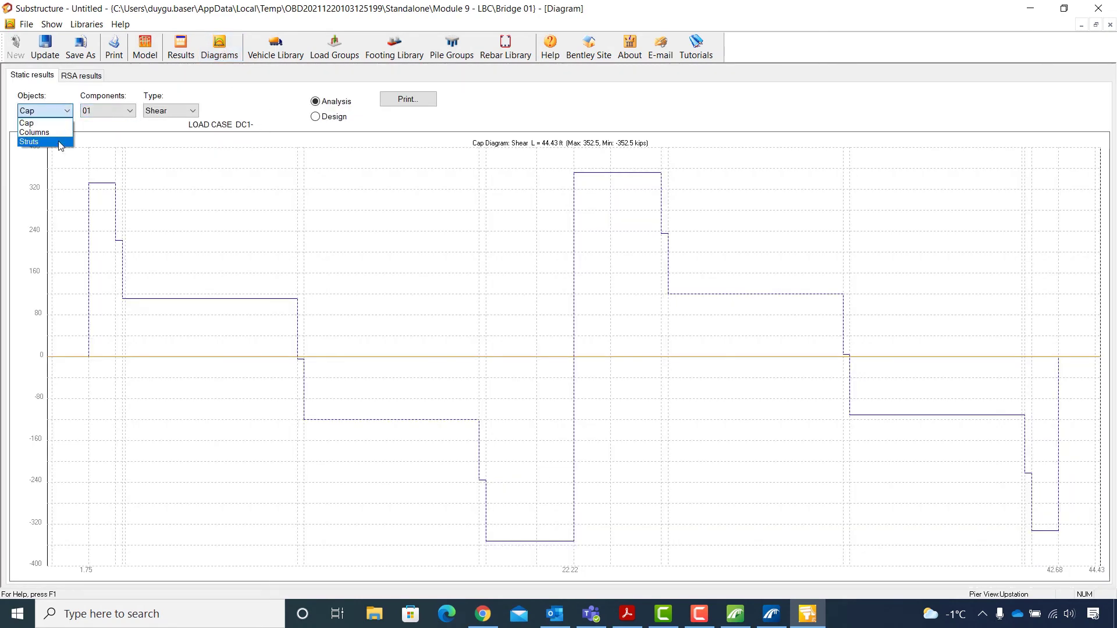
pyautogui.click(303, 112)
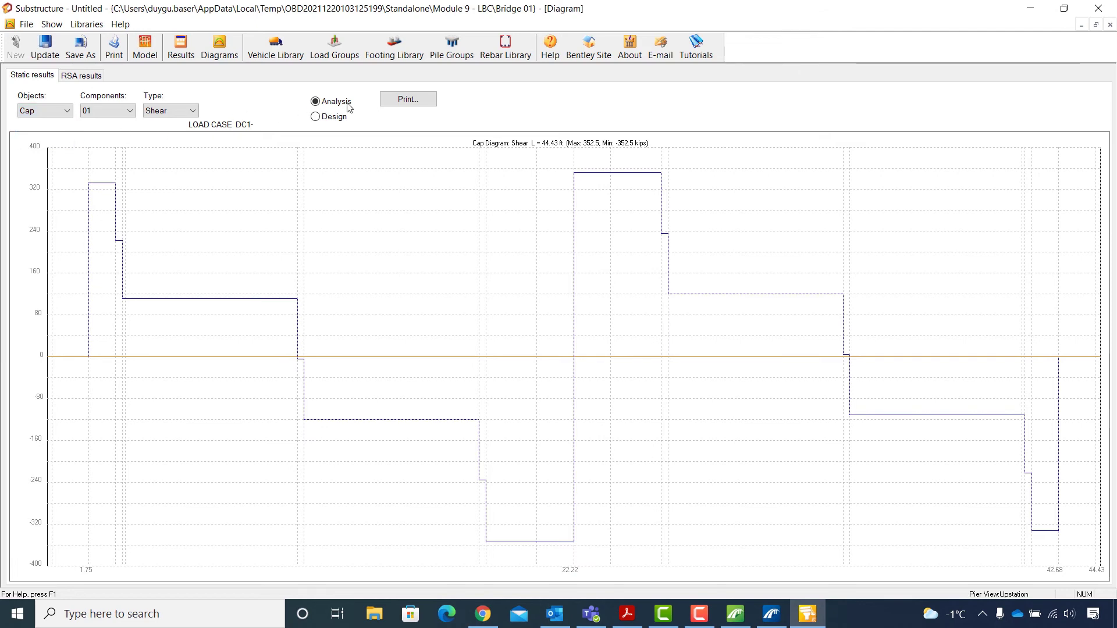
pyautogui.click(1110, 25)
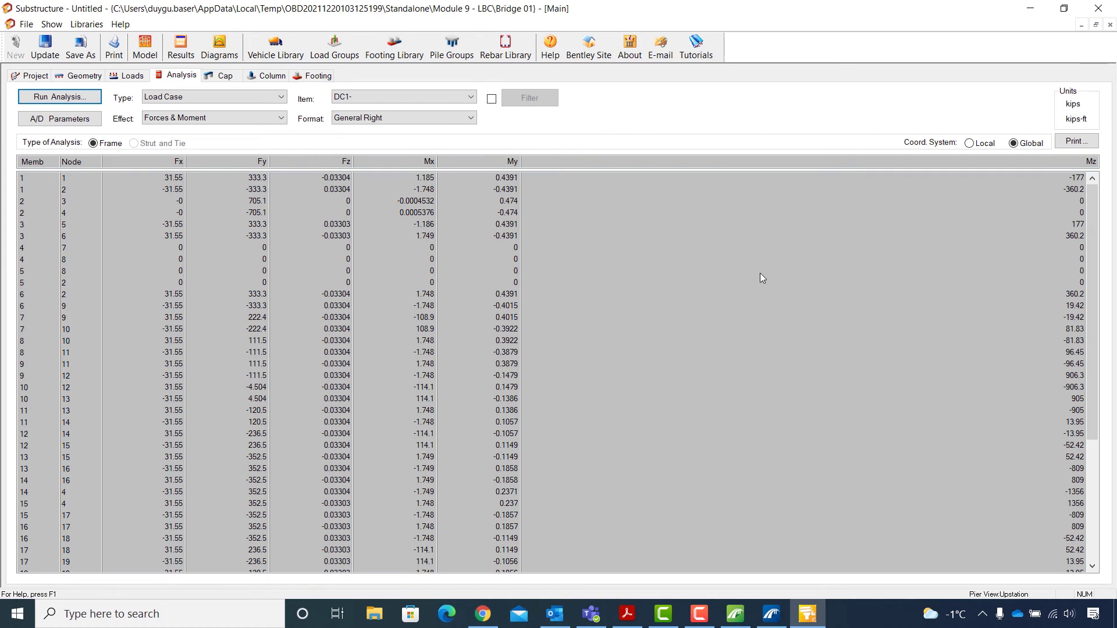
# Step: Auto-design the cap reinforcement with US#11[M36] main bars and US#5[M16] stirrups
pyautogui.click(225, 77)
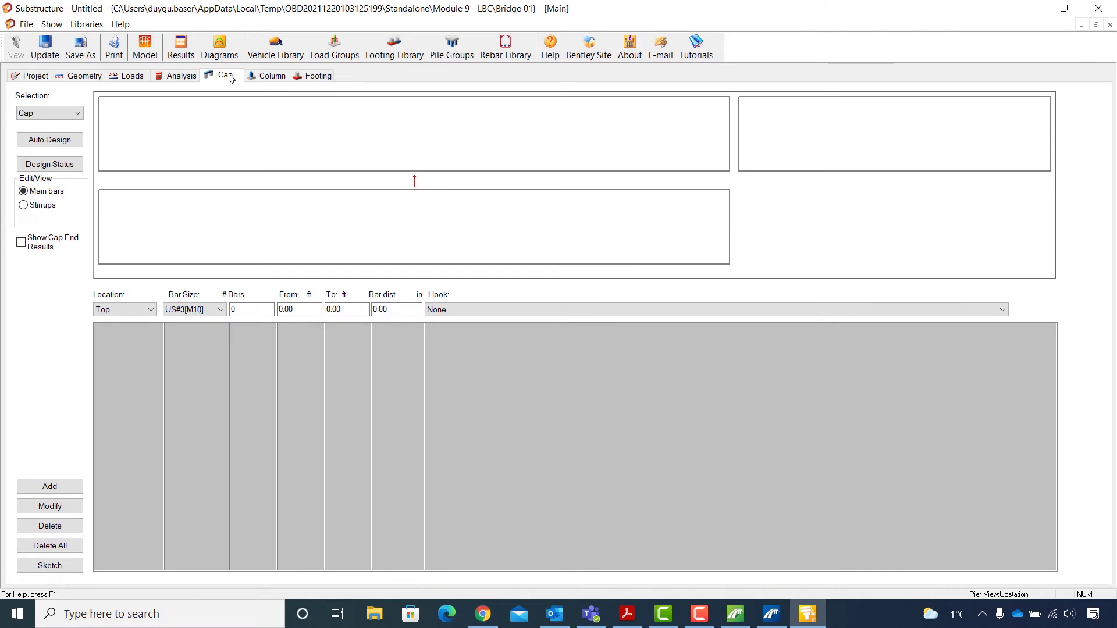
pyautogui.click(54, 142)
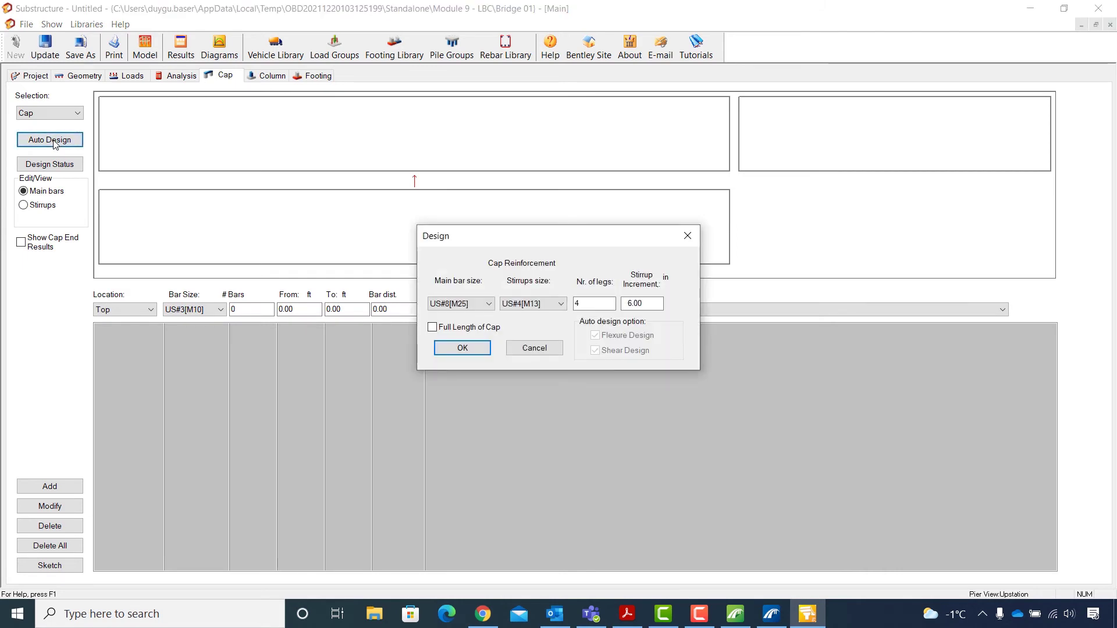
pyautogui.click(492, 306)
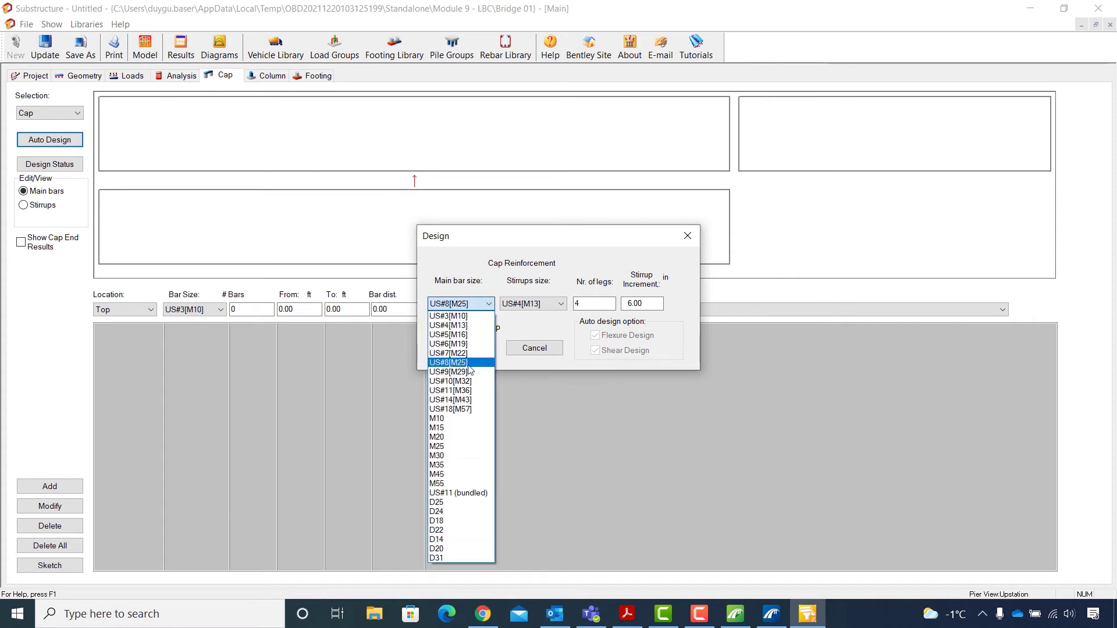
pyautogui.click(463, 390)
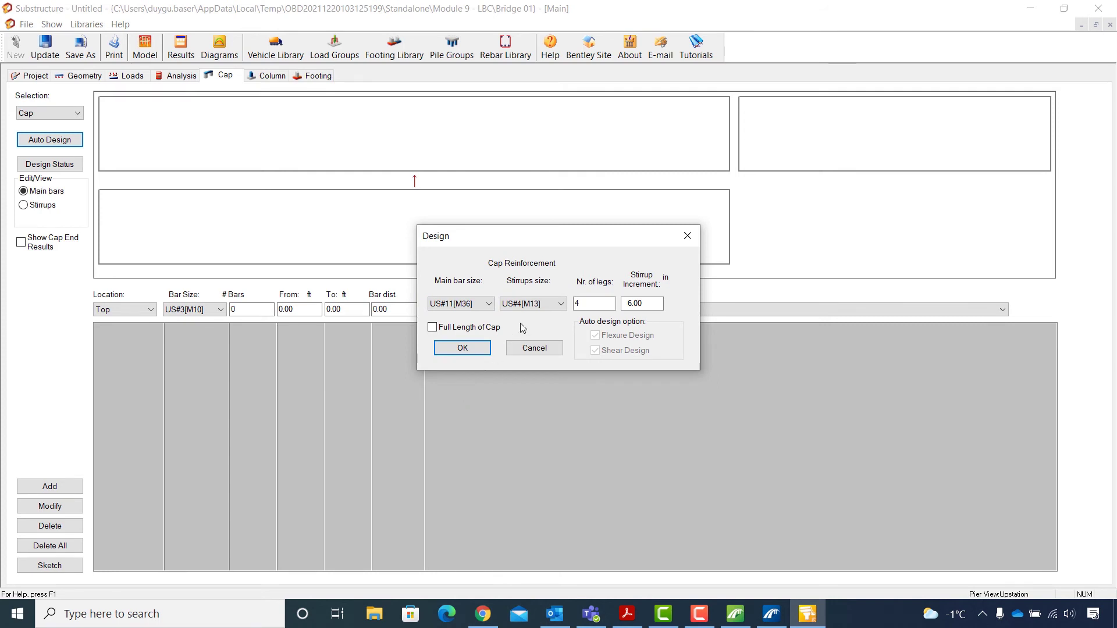
pyautogui.click(534, 307)
pyautogui.click(538, 335)
pyautogui.click(654, 304)
pyautogui.click(462, 347)
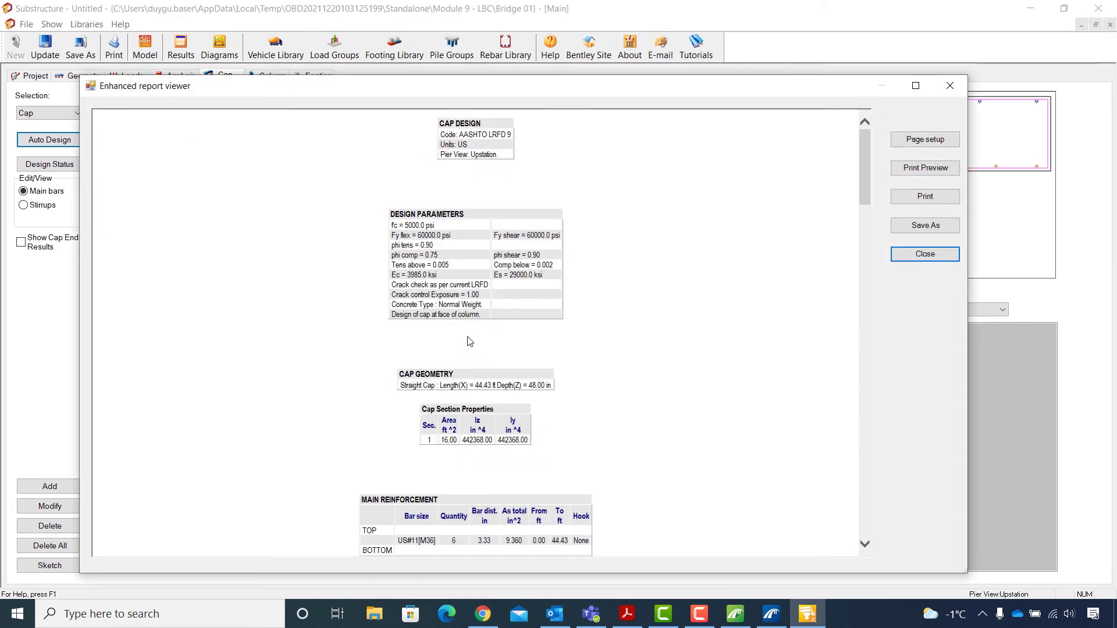
# Step: Review the cap design report, close it, and view the cap's stirrup schedule
pyautogui.moveTo(538, 94); pyautogui.dragTo(591, 57)
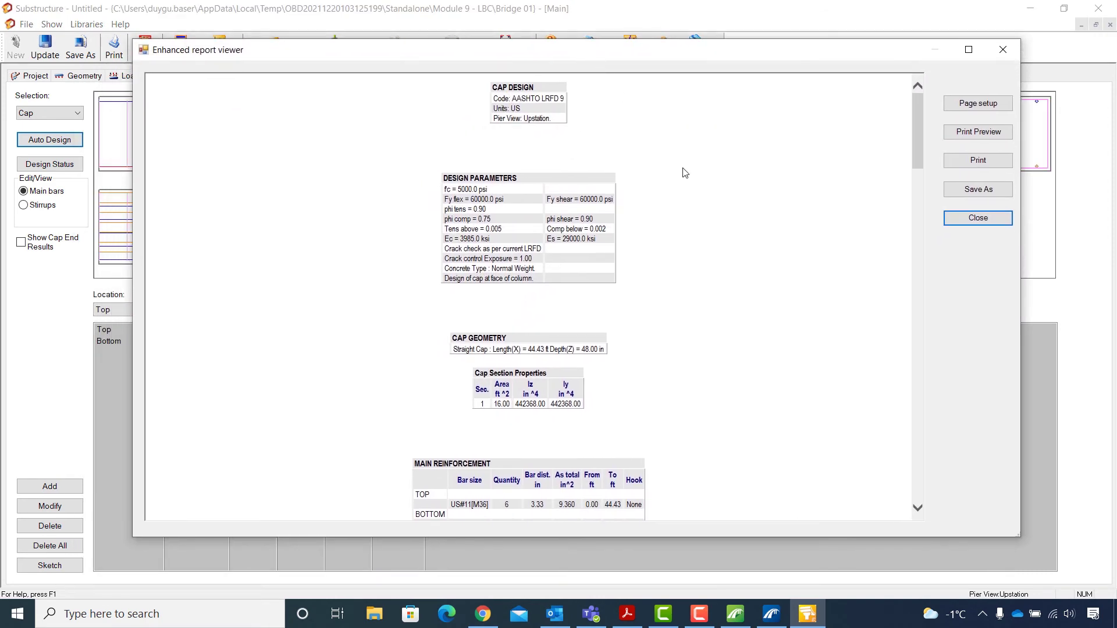
pyautogui.moveTo(920, 133)
pyautogui.mouseDown()
pyautogui.moveTo(916, 320)
pyautogui.moveTo(893, 495)
pyautogui.moveTo(911, 128)
pyautogui.mouseUp()
pyautogui.click(975, 219)
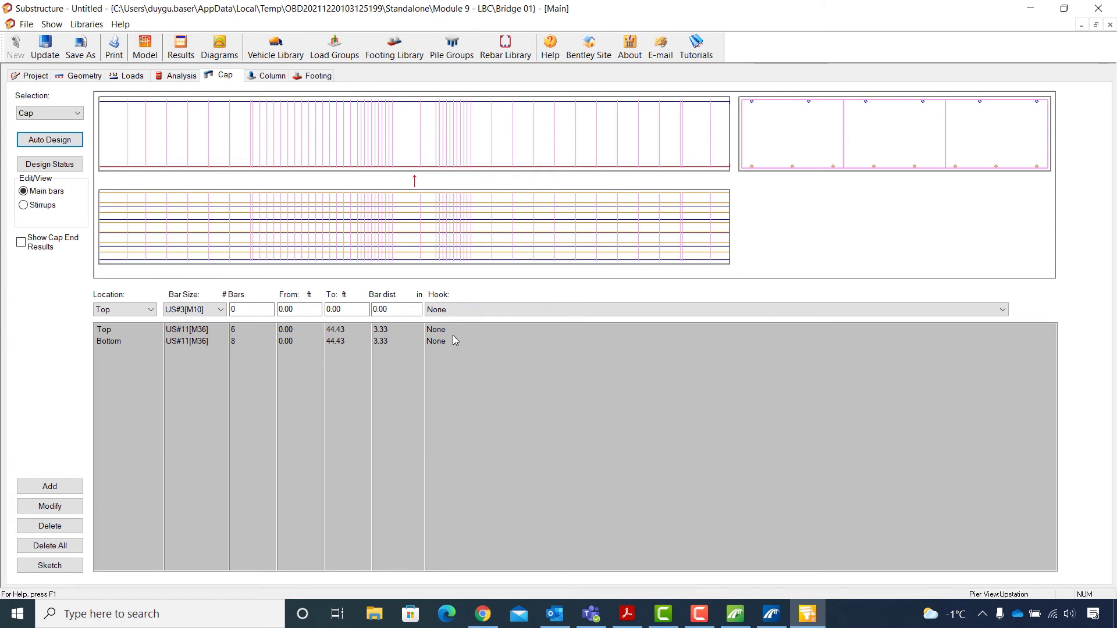
pyautogui.click(36, 206)
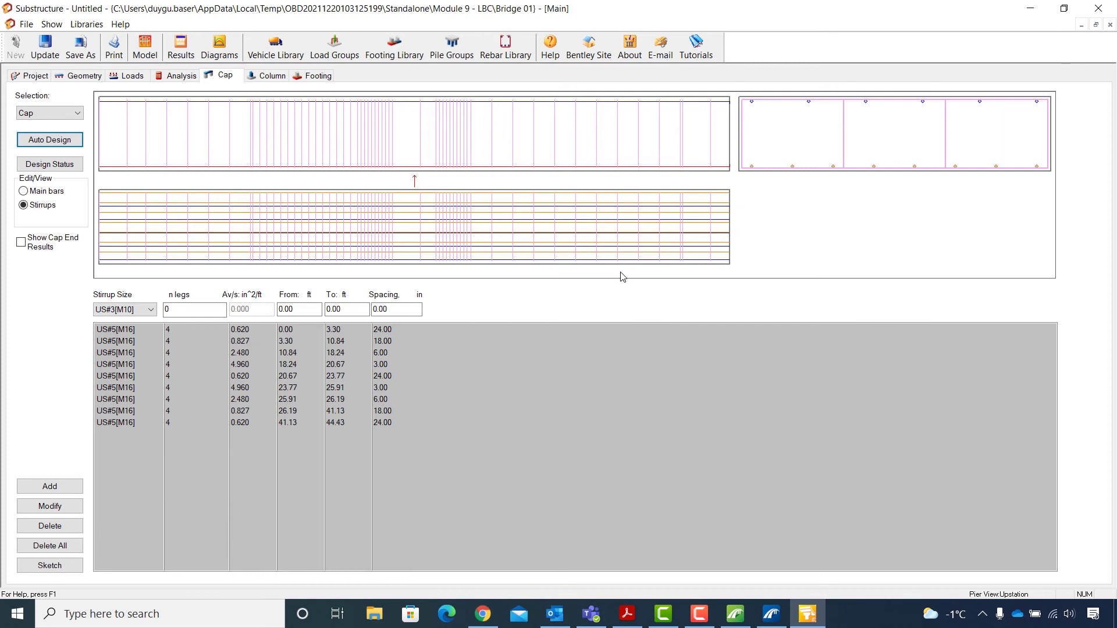
# Step: Start an auto design for all columns, excluding US#5, US#6, US#7 and US#18 from the allowed main bar sizes
pyautogui.click(274, 76)
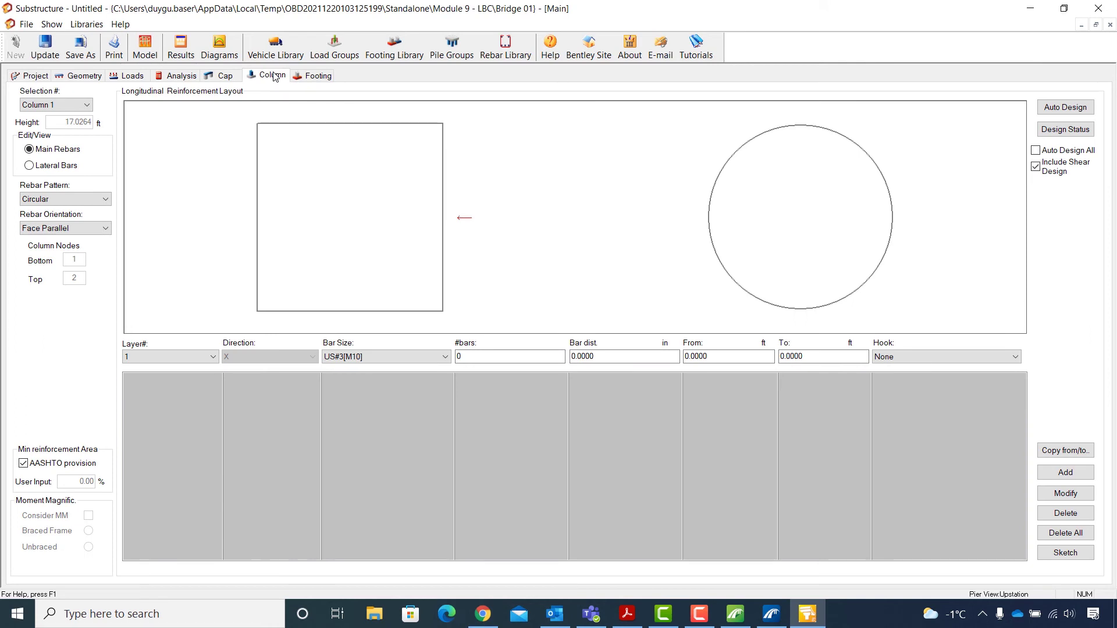
pyautogui.click(1036, 152)
pyautogui.click(1065, 108)
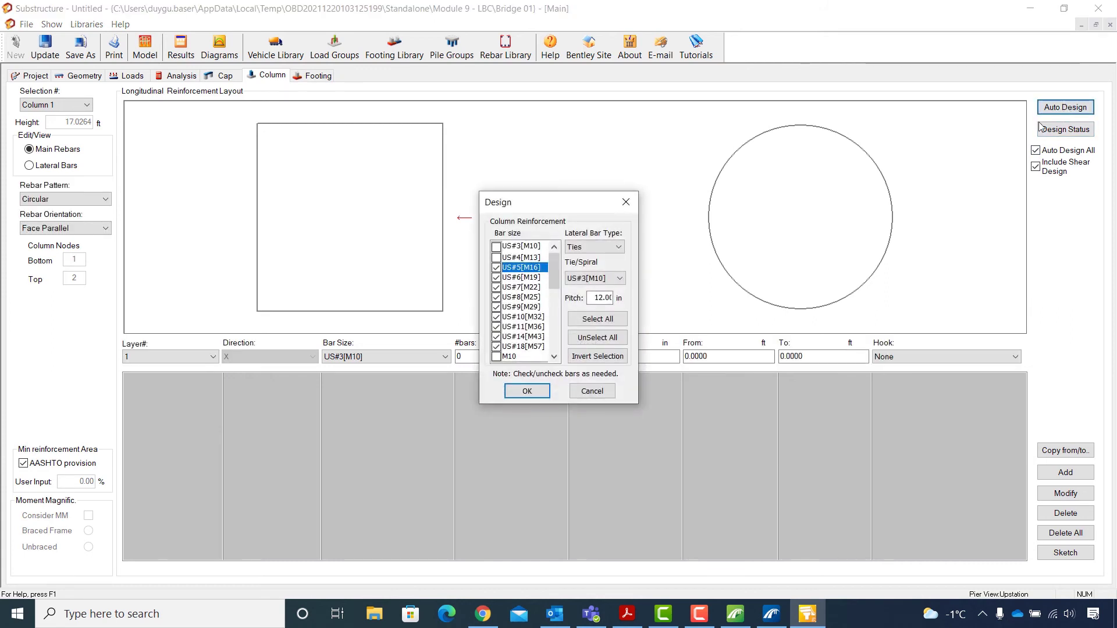
pyautogui.click(496, 267)
pyautogui.click(495, 276)
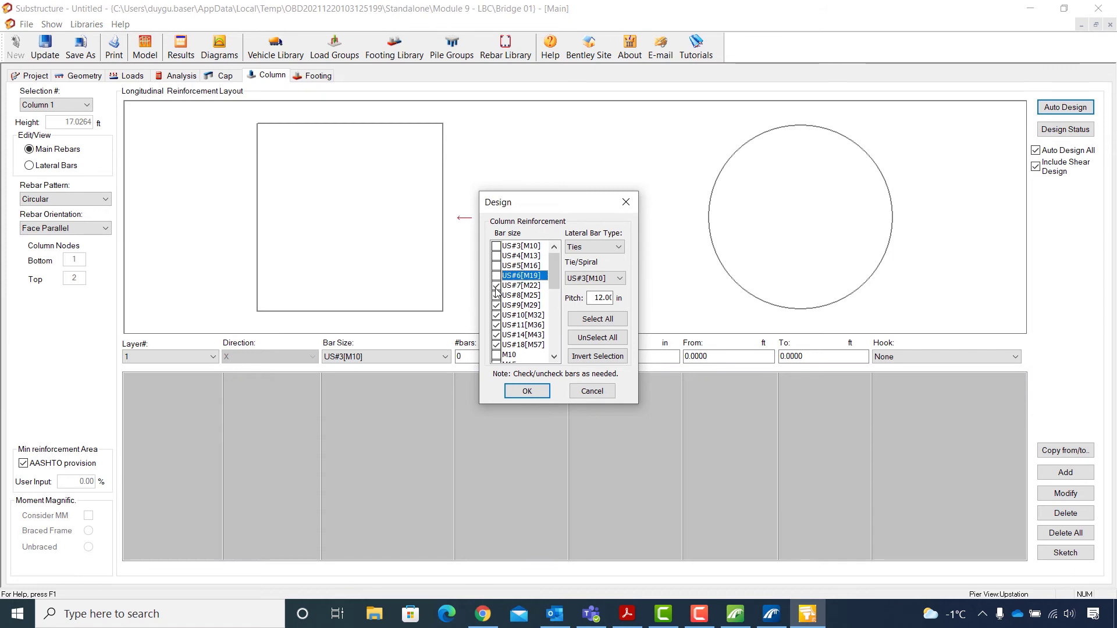
pyautogui.click(496, 285)
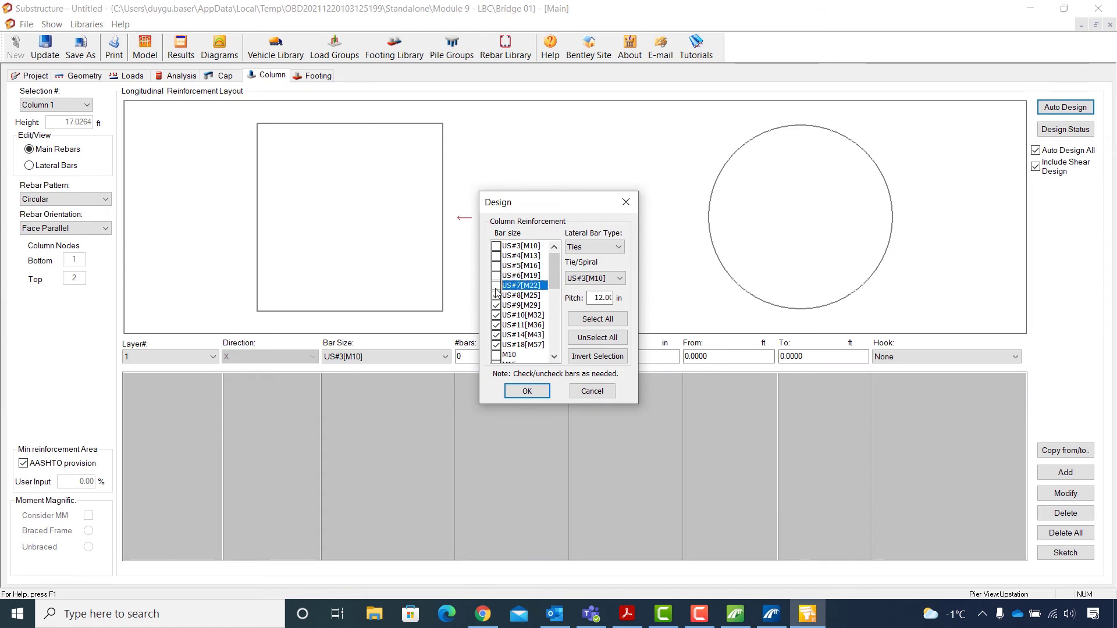
pyautogui.click(496, 345)
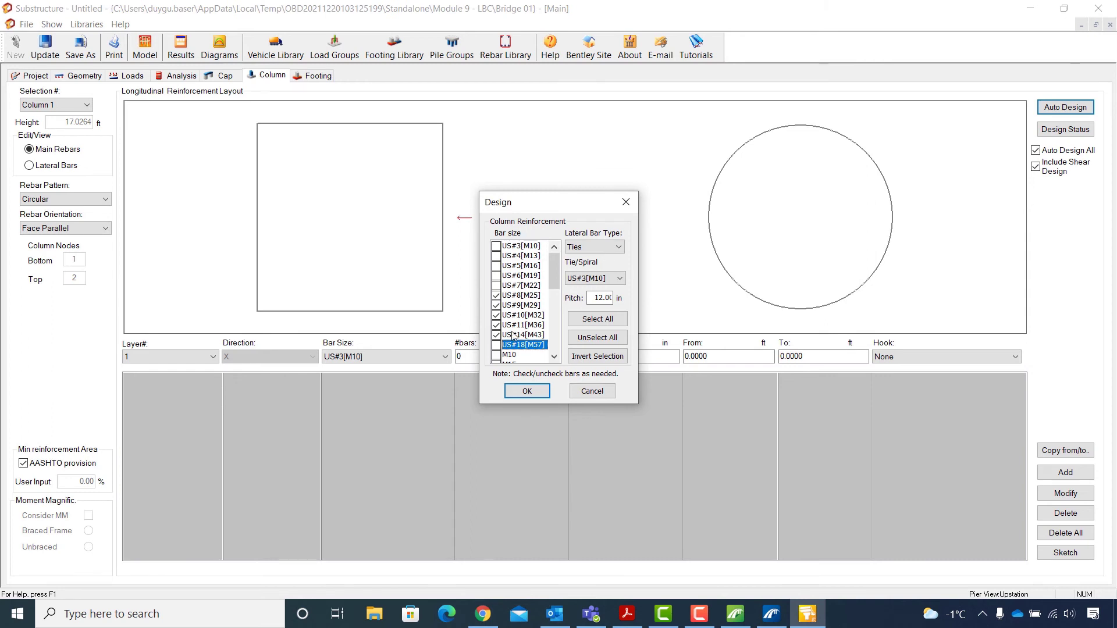
# Step: Set the column ties to US#5[M16] with an 8 in pitch and run the column design
pyautogui.click(618, 279)
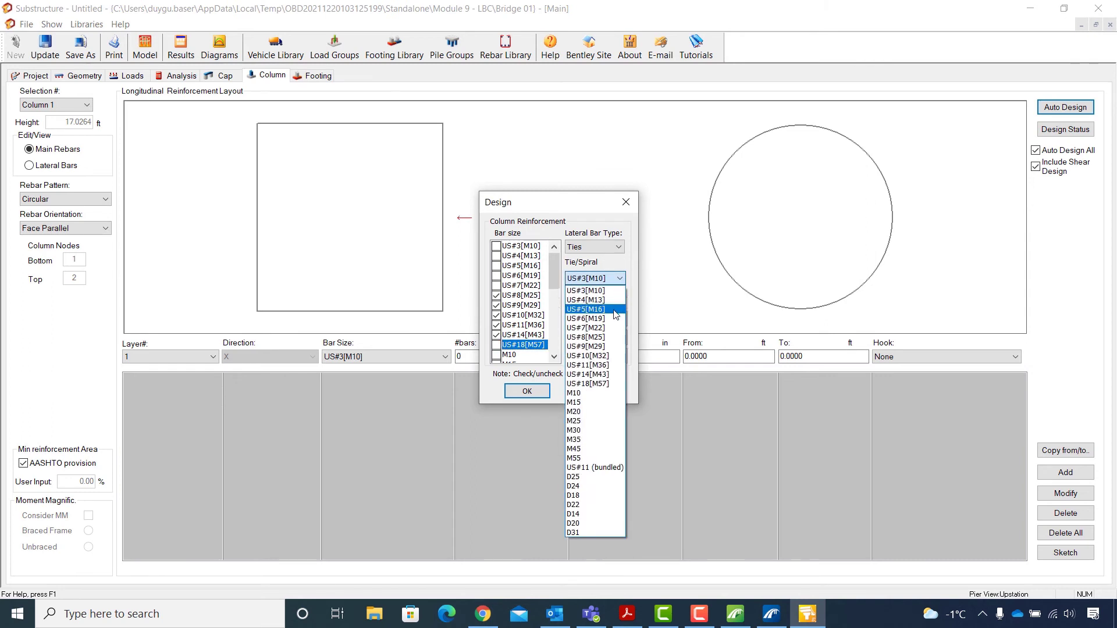
pyautogui.click(617, 308)
pyautogui.doubleClick(614, 298)
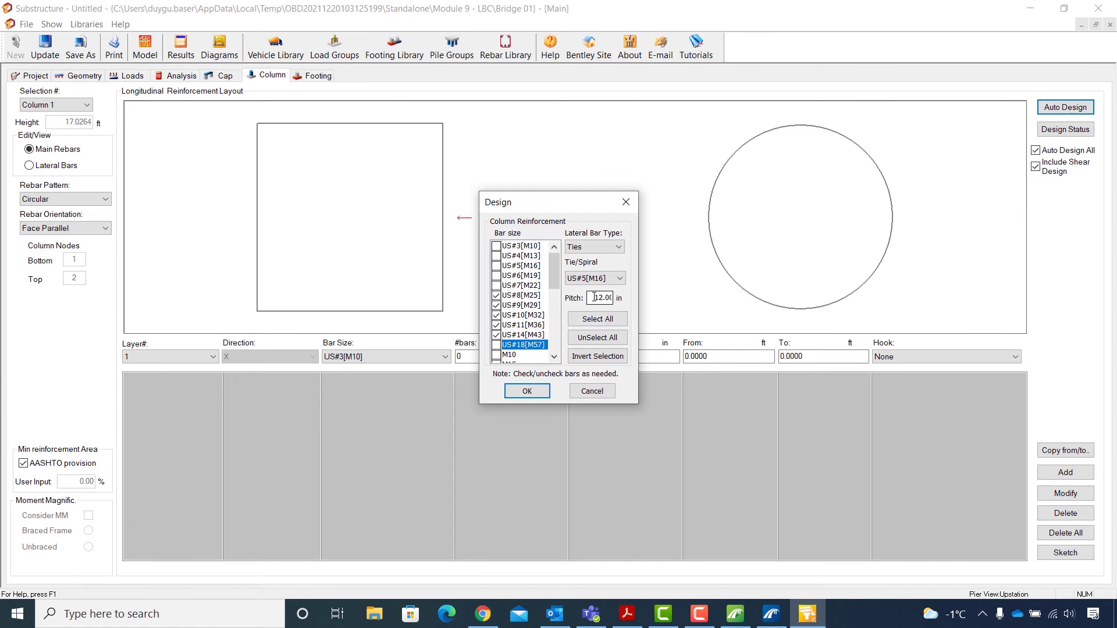
pyautogui.write('8')
pyautogui.click(526, 390)
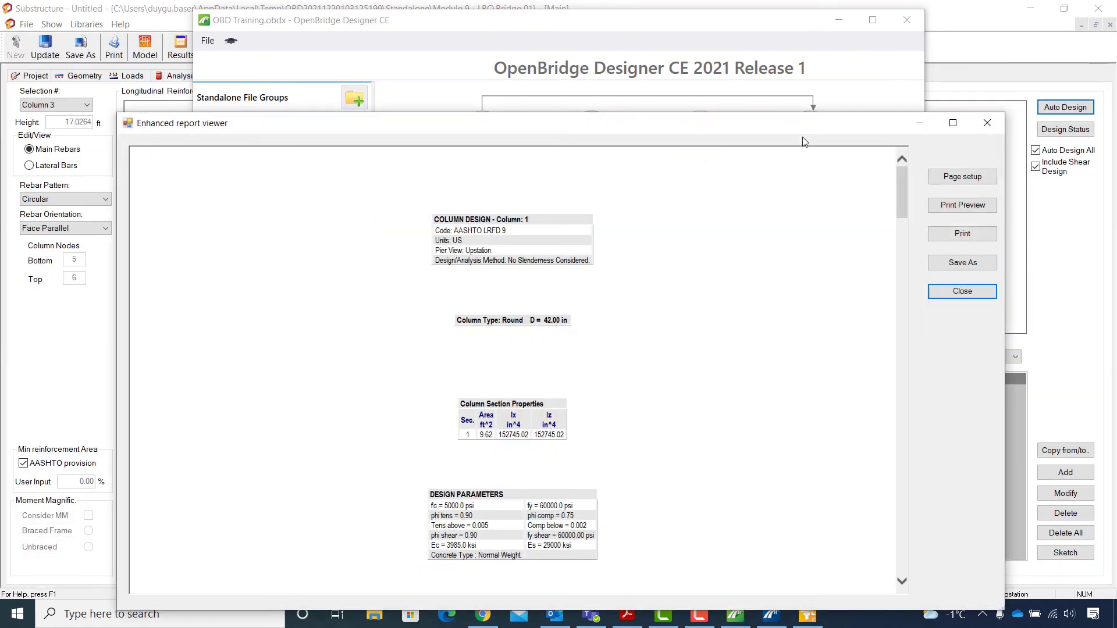
# Step: Examine the column design report's reinforcement schedules, column design and shear design results, and close the report
pyautogui.click(839, 26)
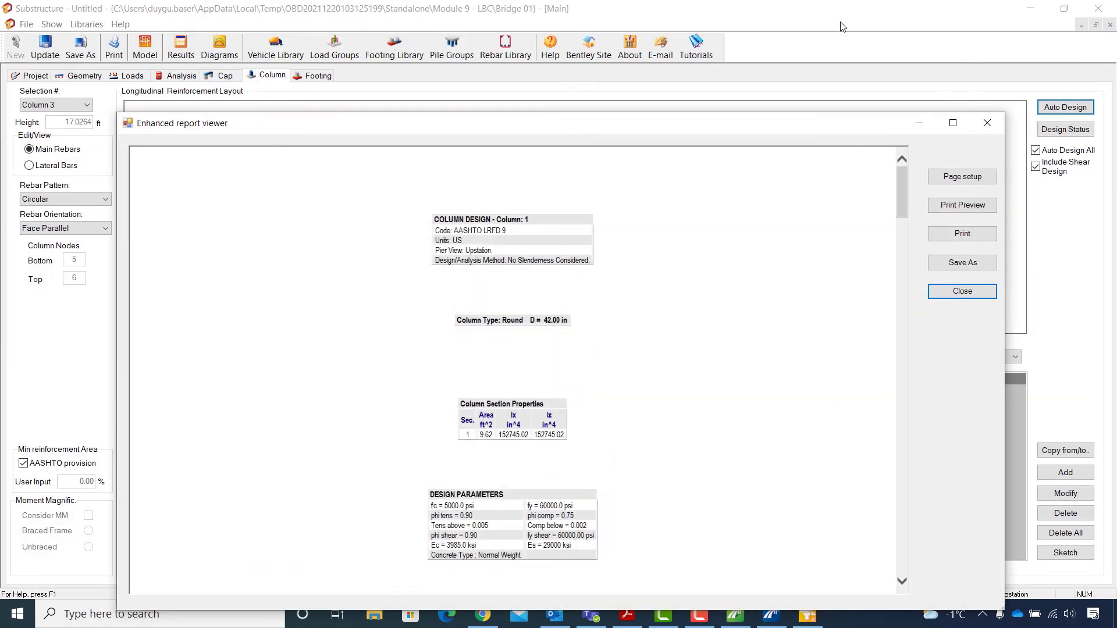
pyautogui.moveTo(764, 123); pyautogui.dragTo(765, 65)
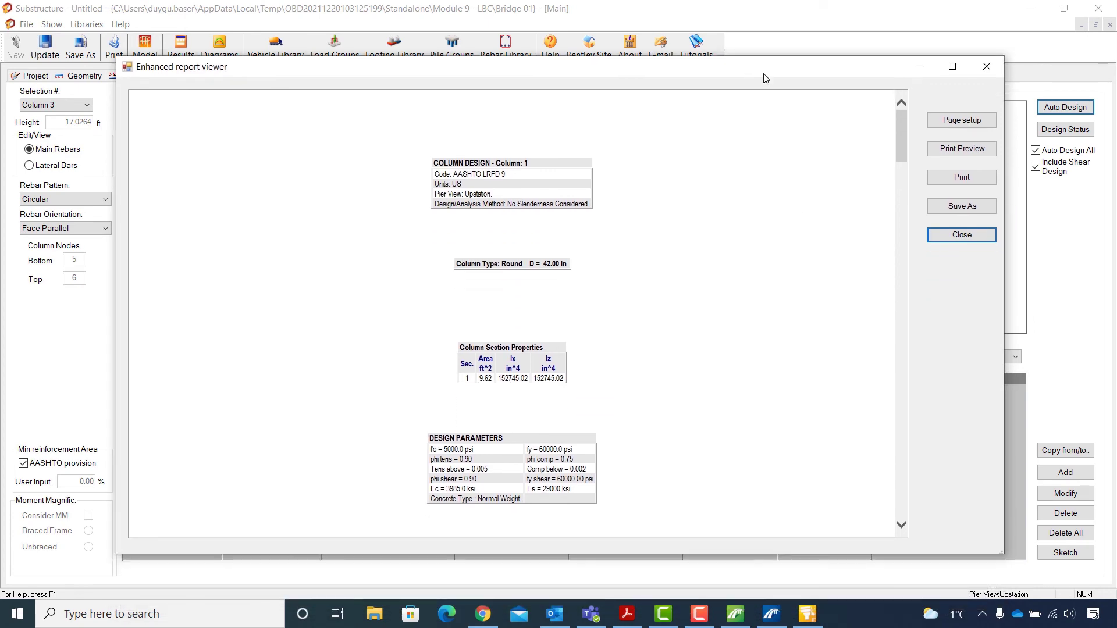
pyautogui.scroll(-10, 771, 277)
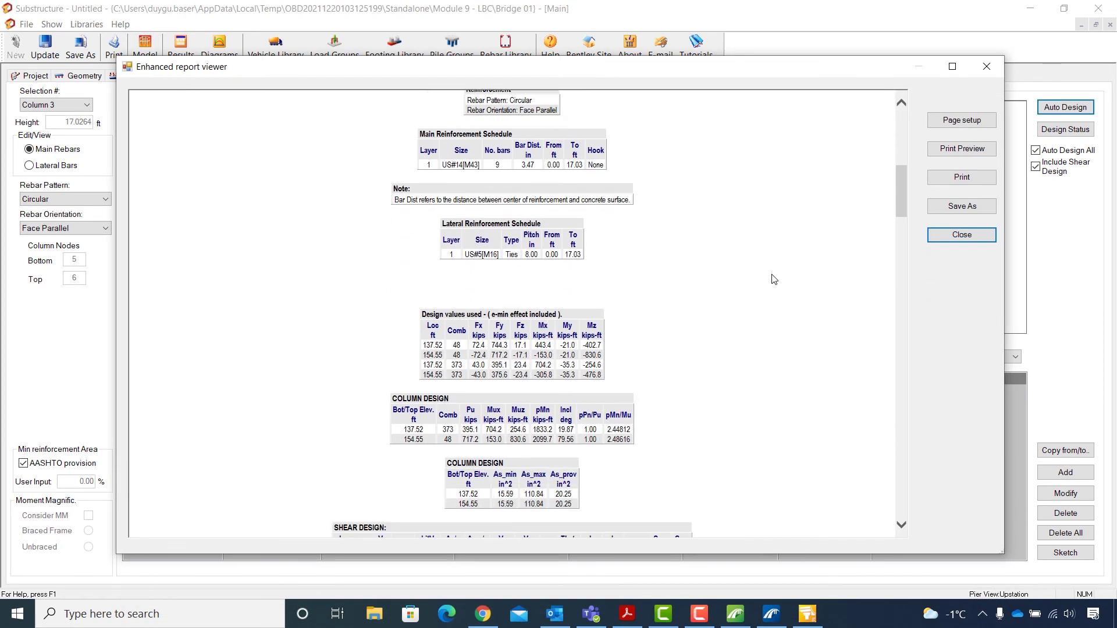
pyautogui.scroll(-10, 773, 279)
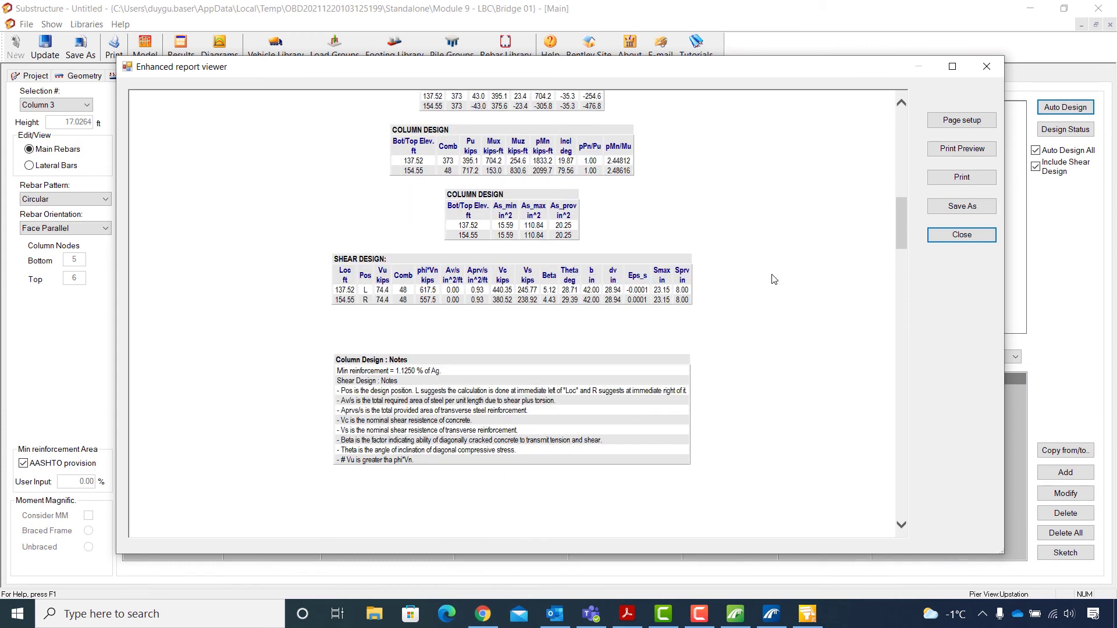
pyautogui.click(960, 235)
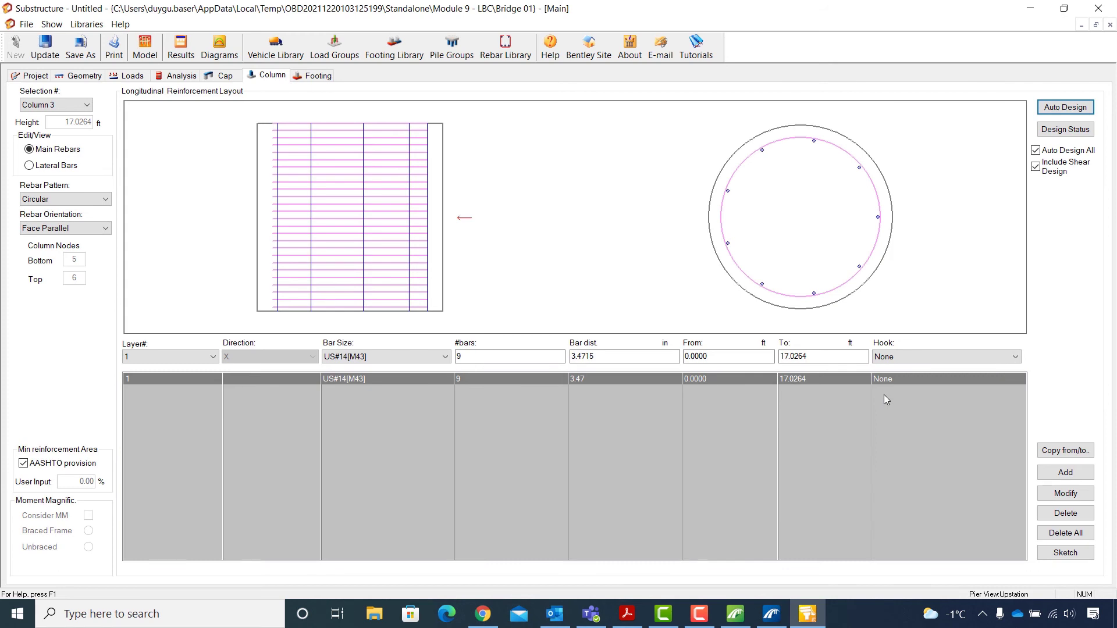
# Step: Check the lateral bars designed for Column 3 and Column 1
pyautogui.click(47, 167)
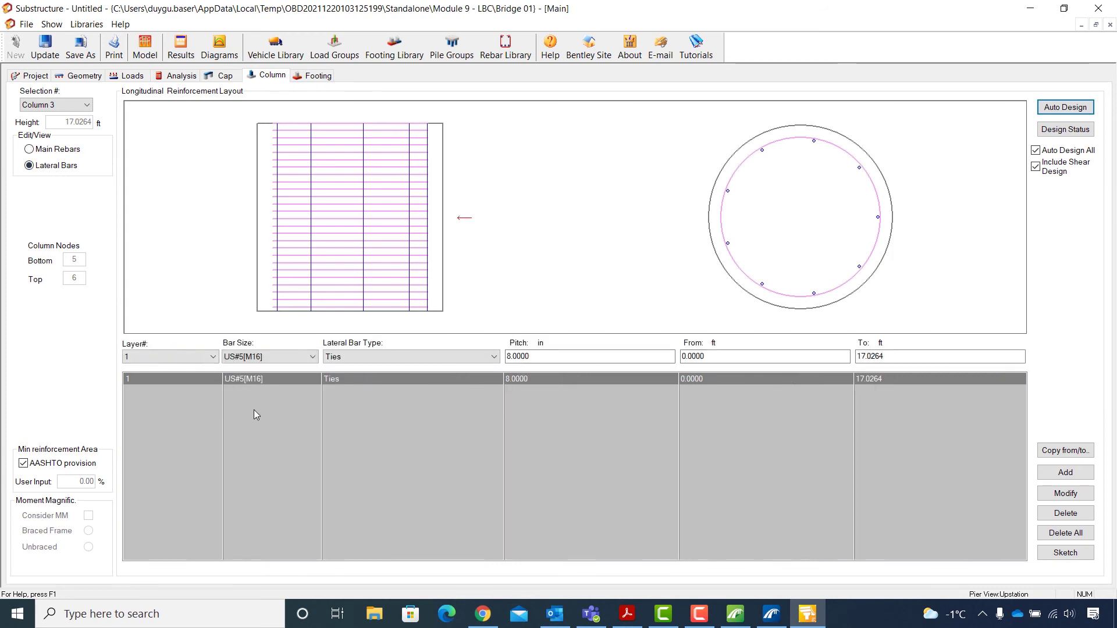
pyautogui.click(87, 106)
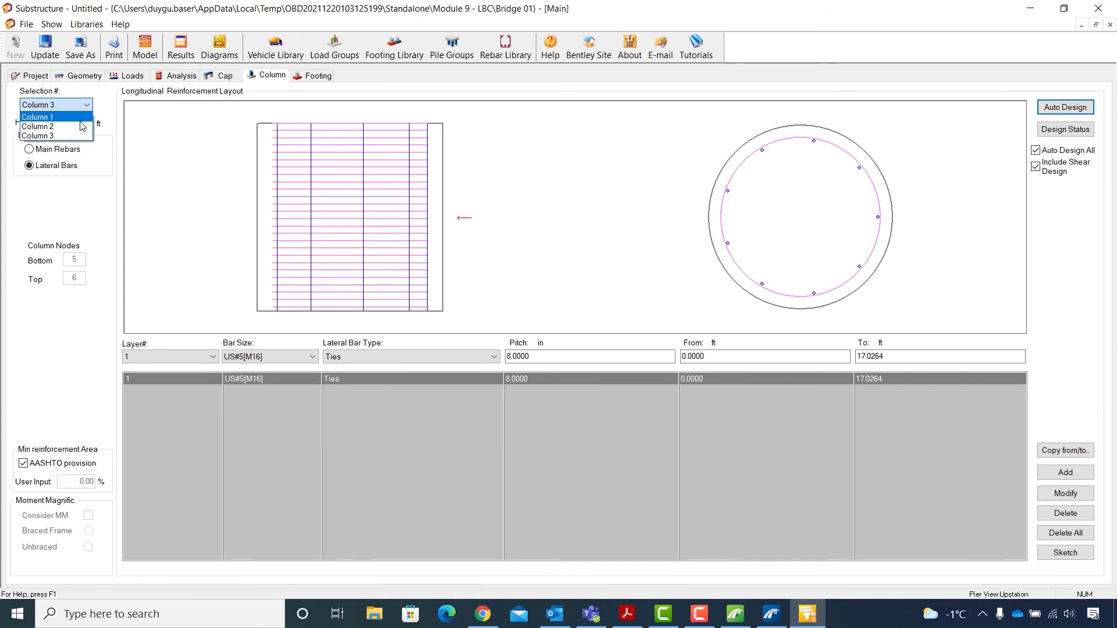
pyautogui.click(58, 116)
pyautogui.click(87, 105)
pyautogui.click(87, 106)
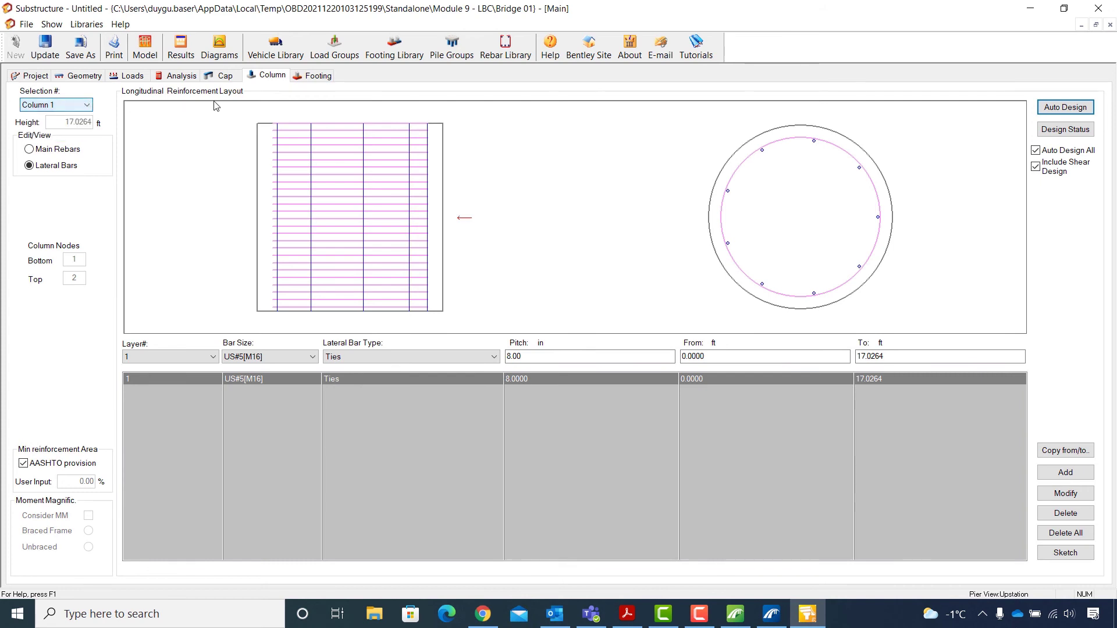
# Step: Auto-design the reinforcement of footing FTG03 with US#11[M36] bars
pyautogui.click(317, 76)
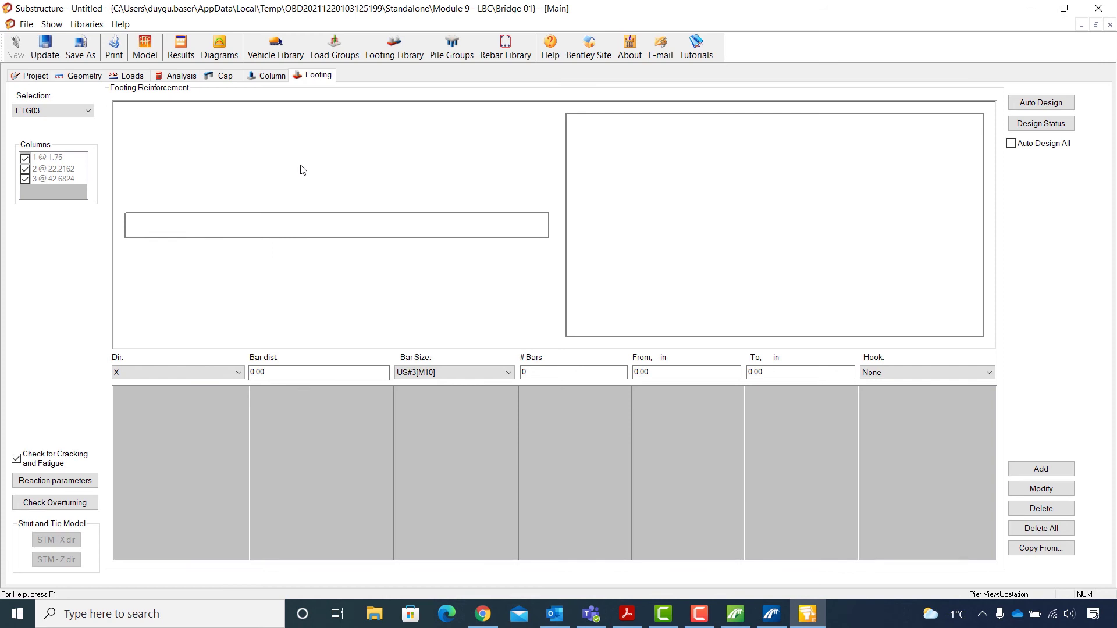
pyautogui.click(1038, 102)
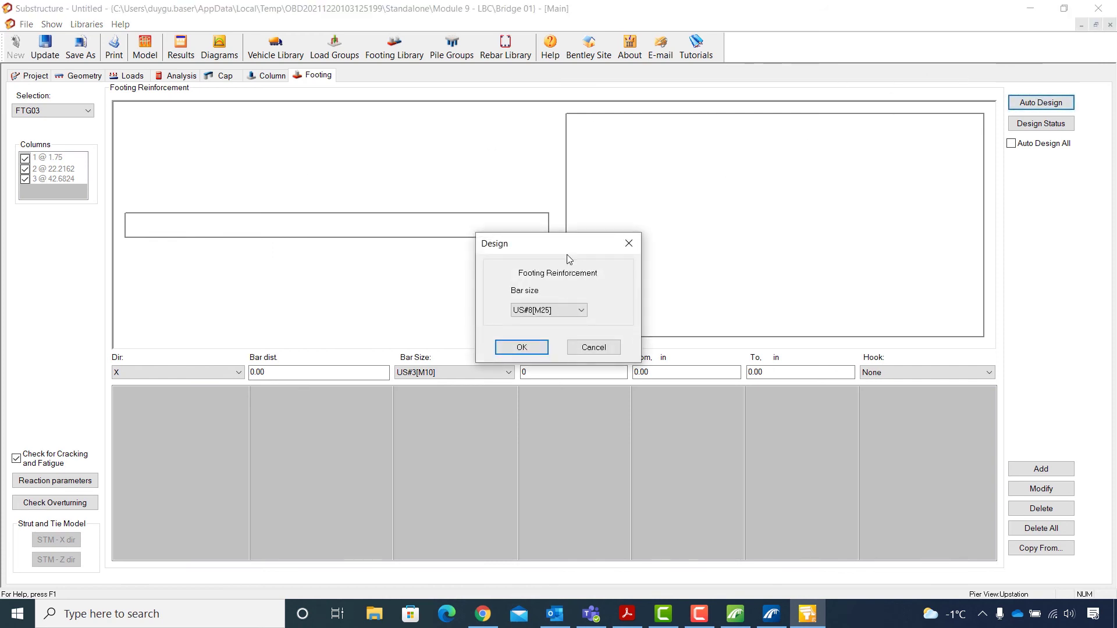
pyautogui.click(552, 311)
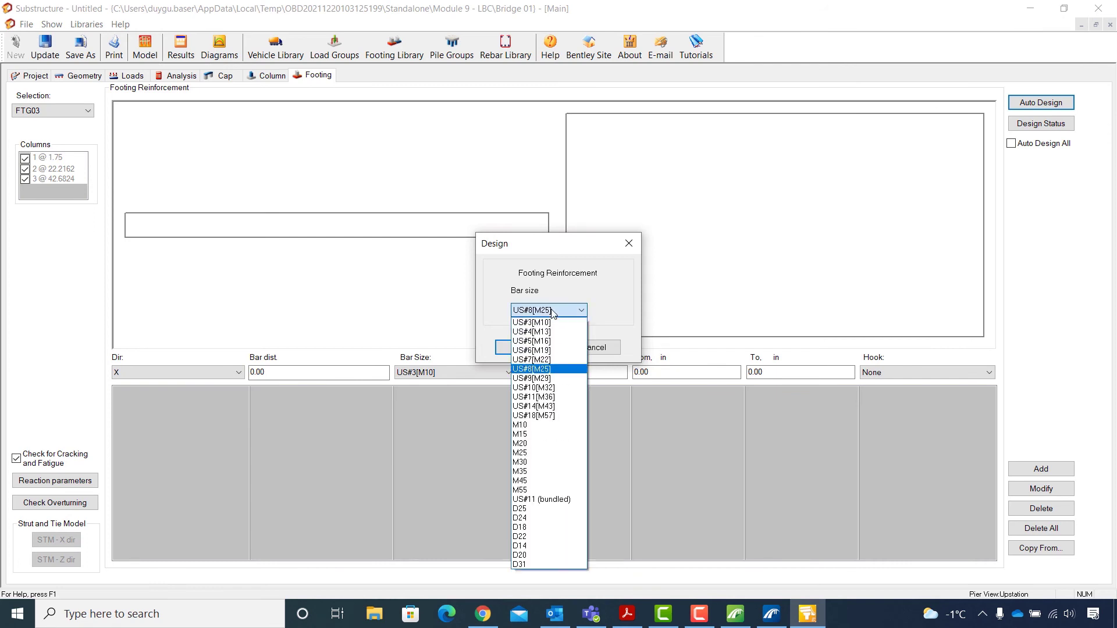
pyautogui.click(552, 397)
pyautogui.click(522, 348)
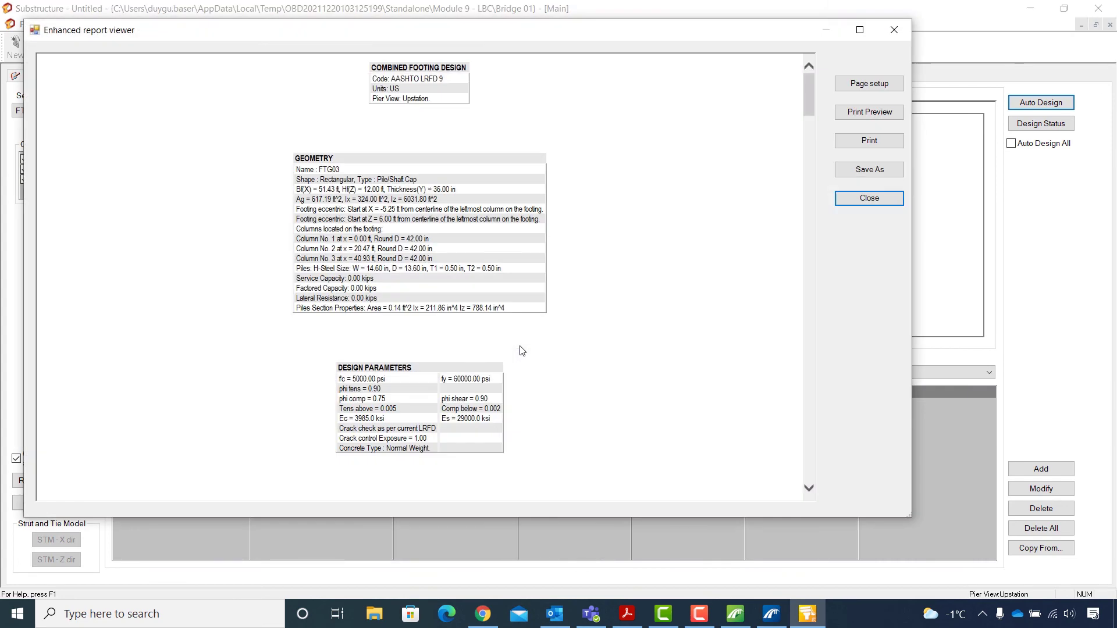
# Step: Examine the combined footing design report's pile reactions and reinforcement schedule, and close the report
pyautogui.moveTo(616, 33); pyautogui.dragTo(723, 58)
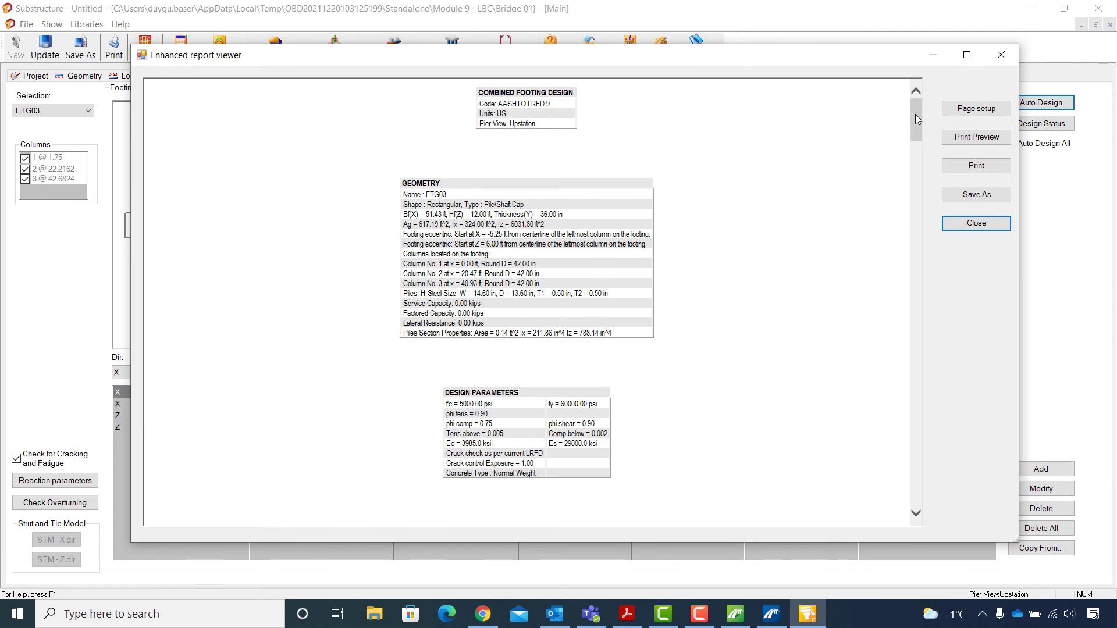
pyautogui.moveTo(916, 114); pyautogui.dragTo(930, 202)
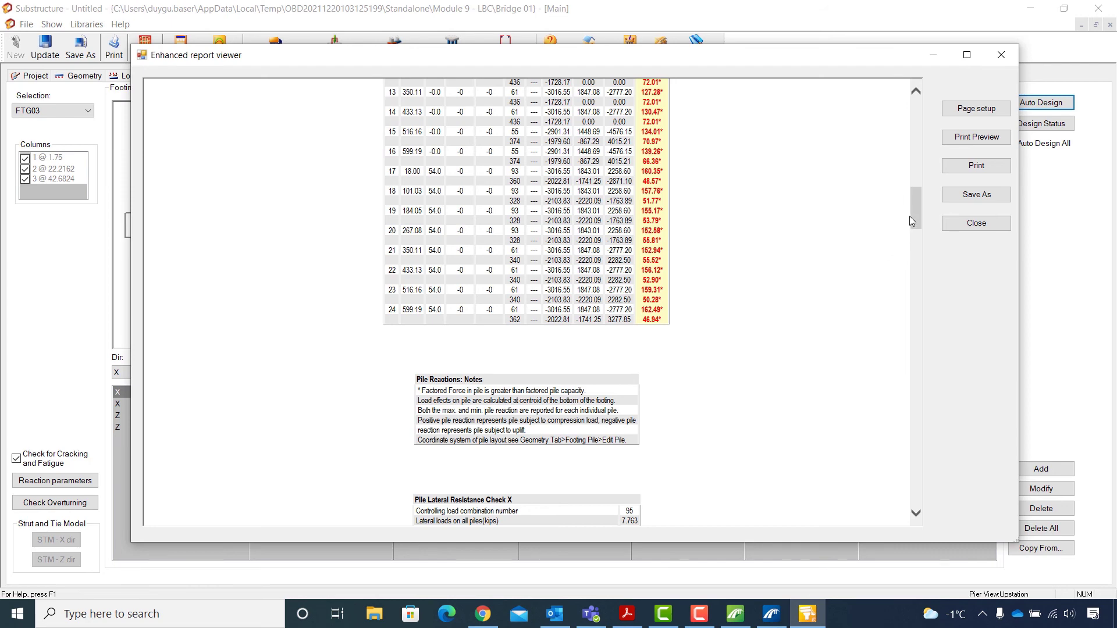
pyautogui.moveTo(917, 217); pyautogui.dragTo(922, 173)
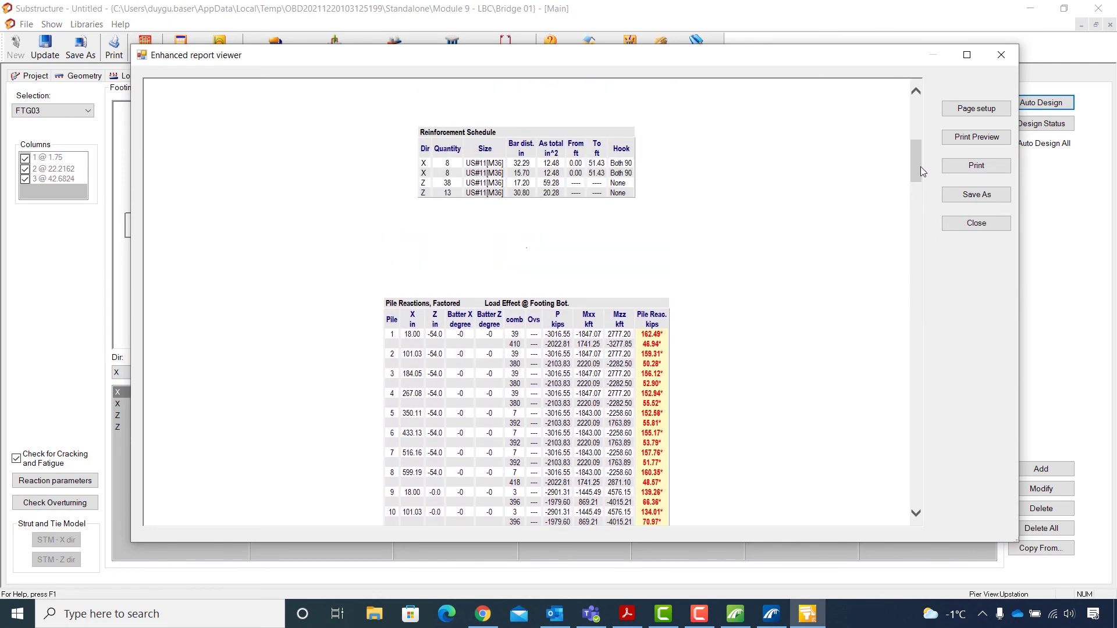
pyautogui.click(979, 224)
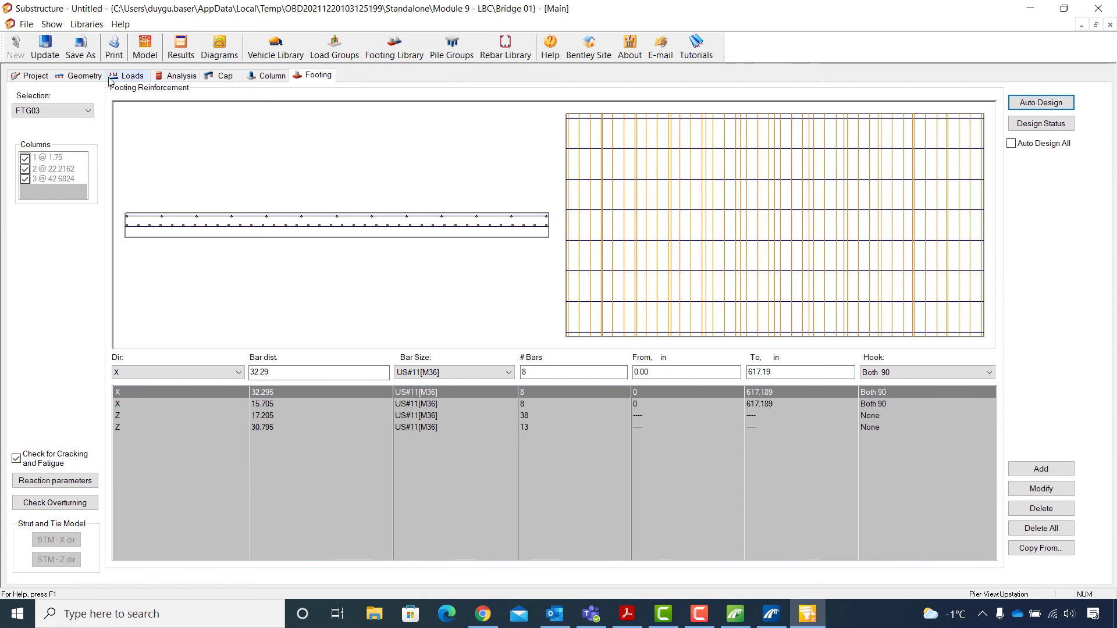
# Step: Set the piles of footing FTG03 to 20 kips lateral resistance, 150 kips maximum service capacity and 180 kips maximum factored capacity
pyautogui.click(84, 77)
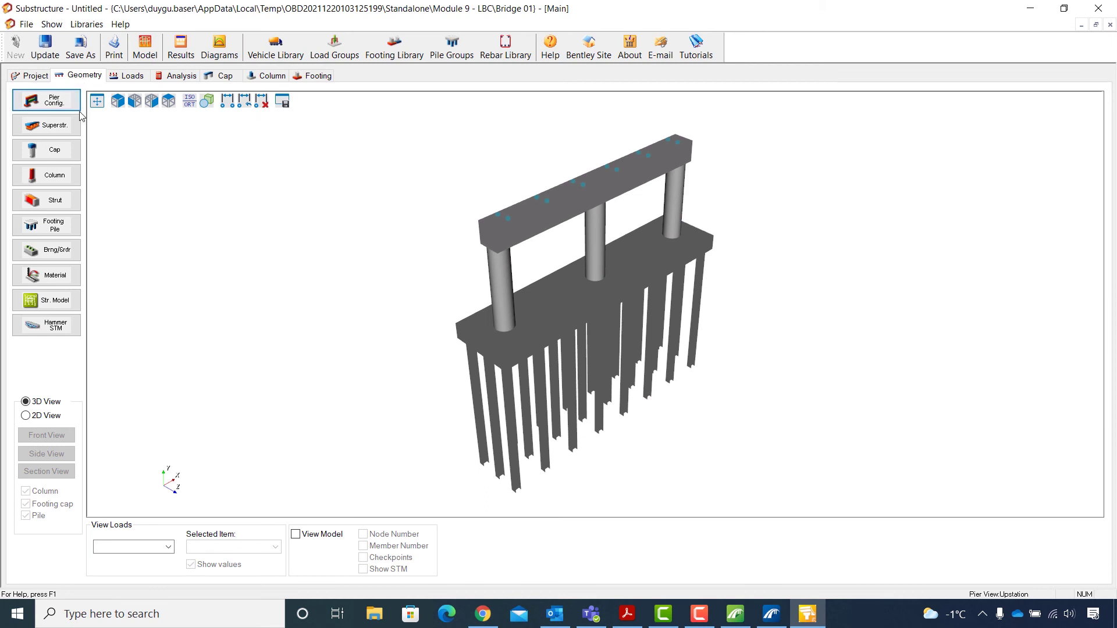
pyautogui.click(75, 233)
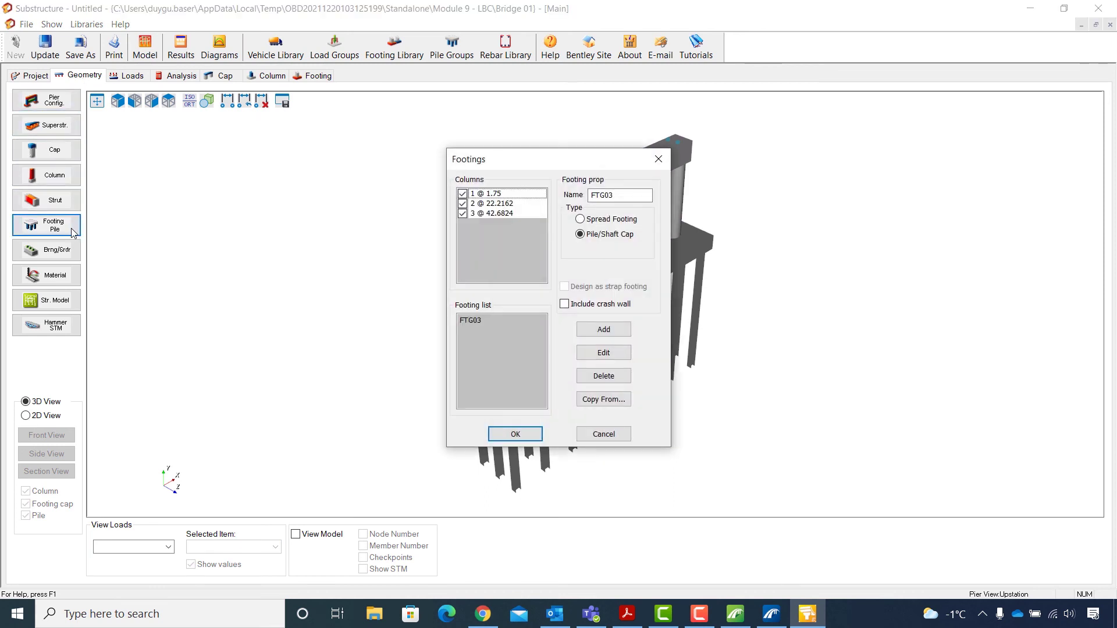
pyautogui.click(480, 322)
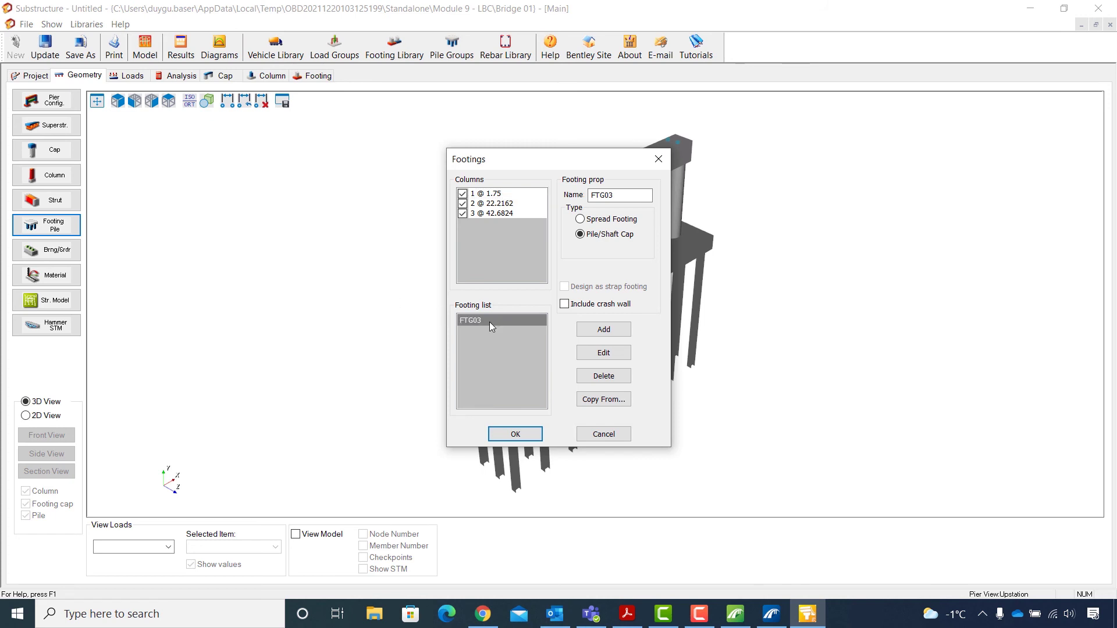
pyautogui.click(608, 353)
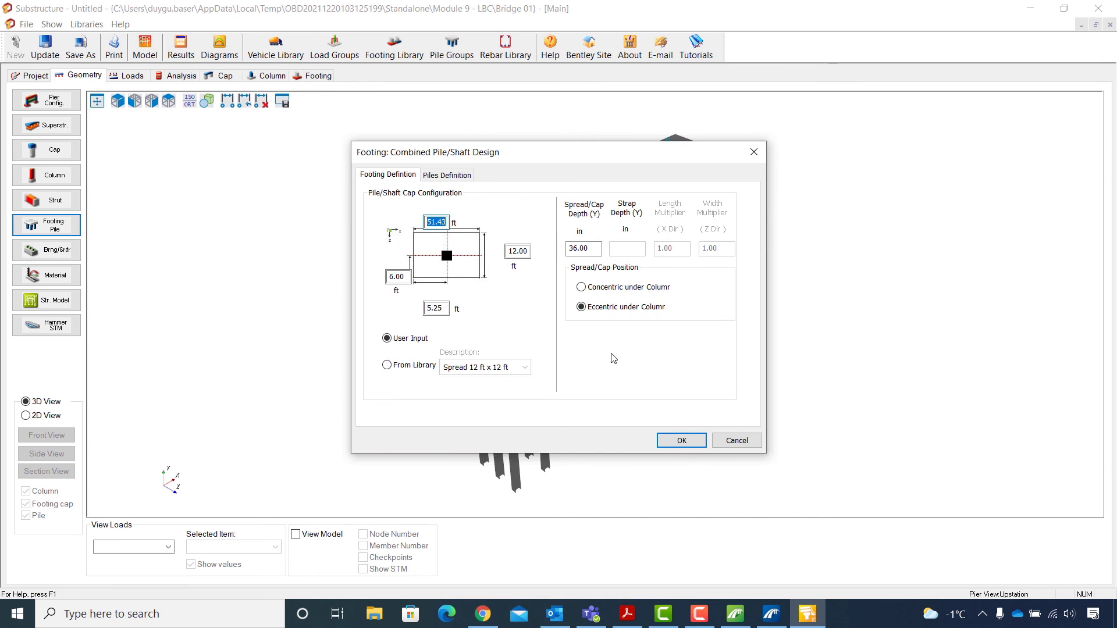
pyautogui.click(461, 177)
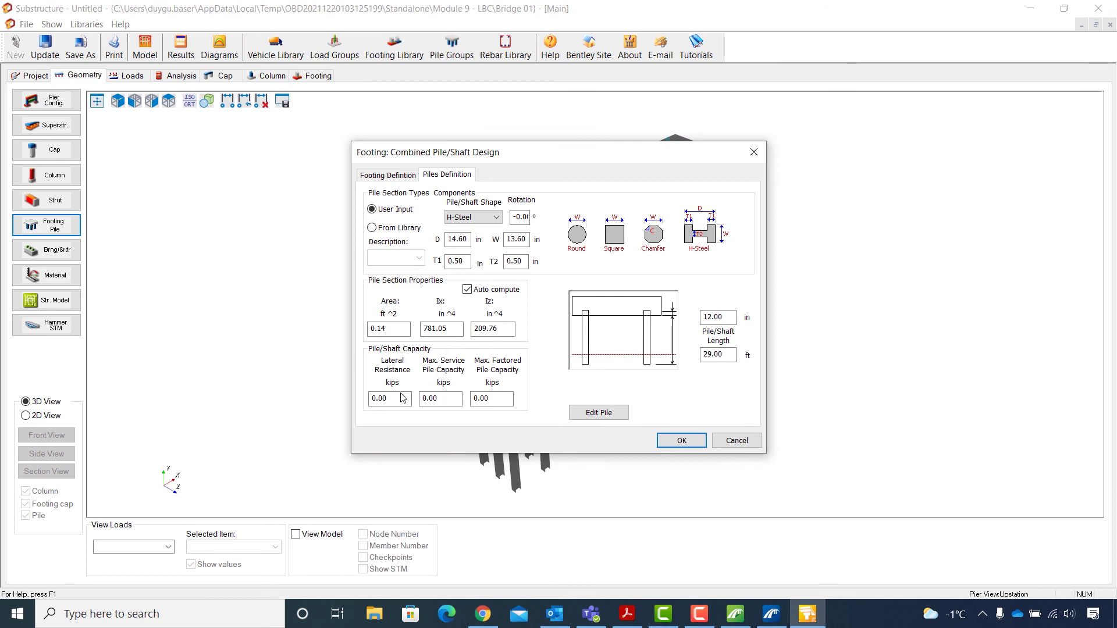
pyautogui.moveTo(403, 399); pyautogui.dragTo(353, 399)
pyautogui.write('20')
pyautogui.press('Tab')
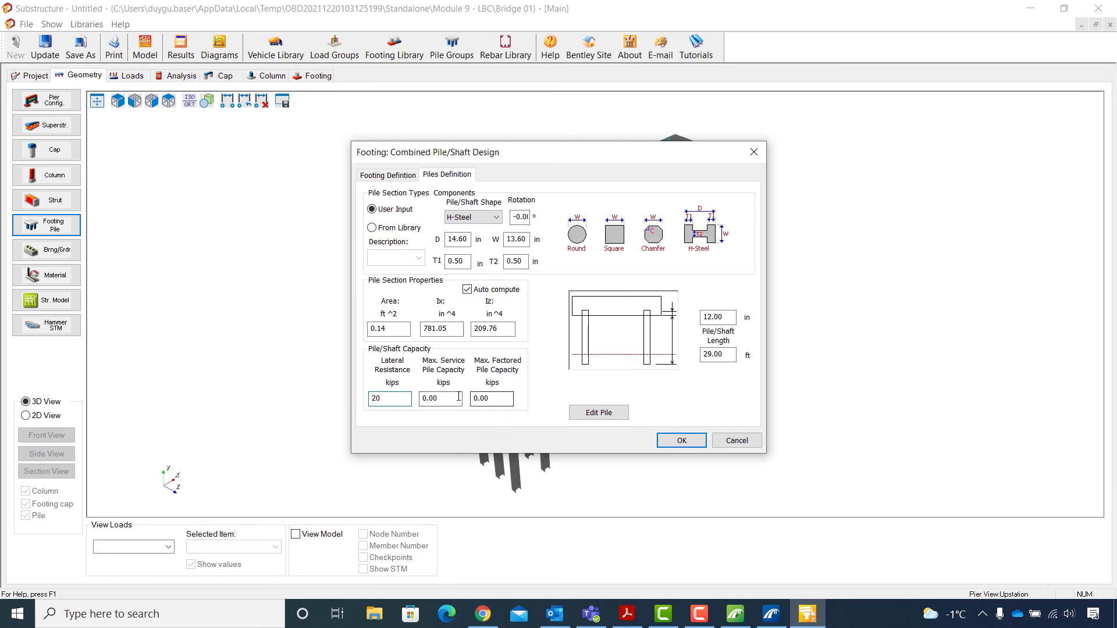
pyautogui.write('150')
pyautogui.press('Tab')
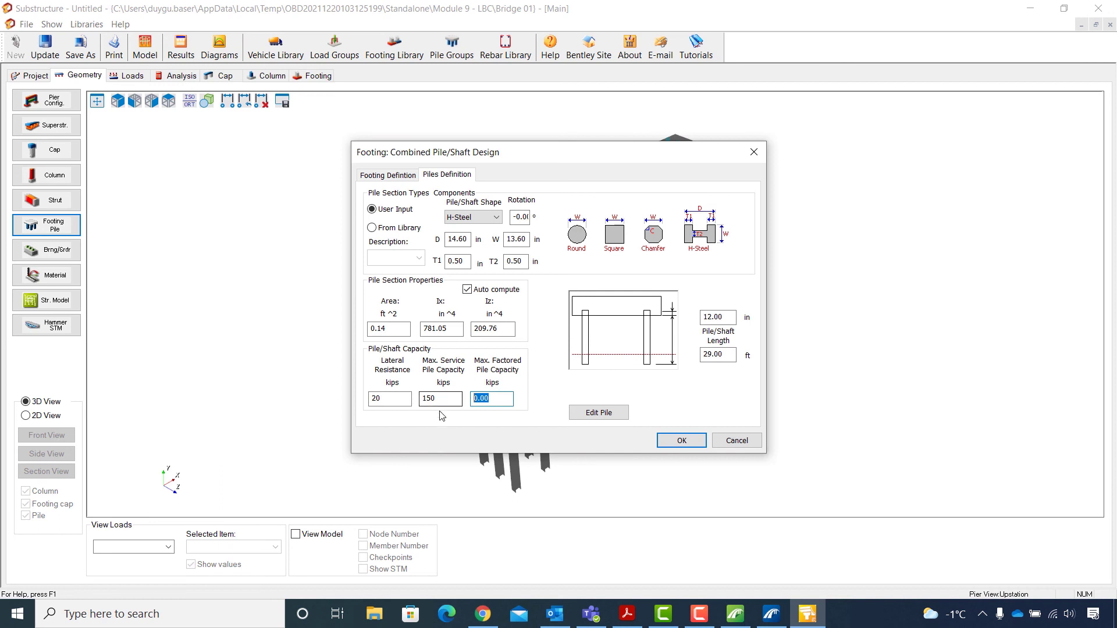
pyautogui.write('180')
pyautogui.click(676, 442)
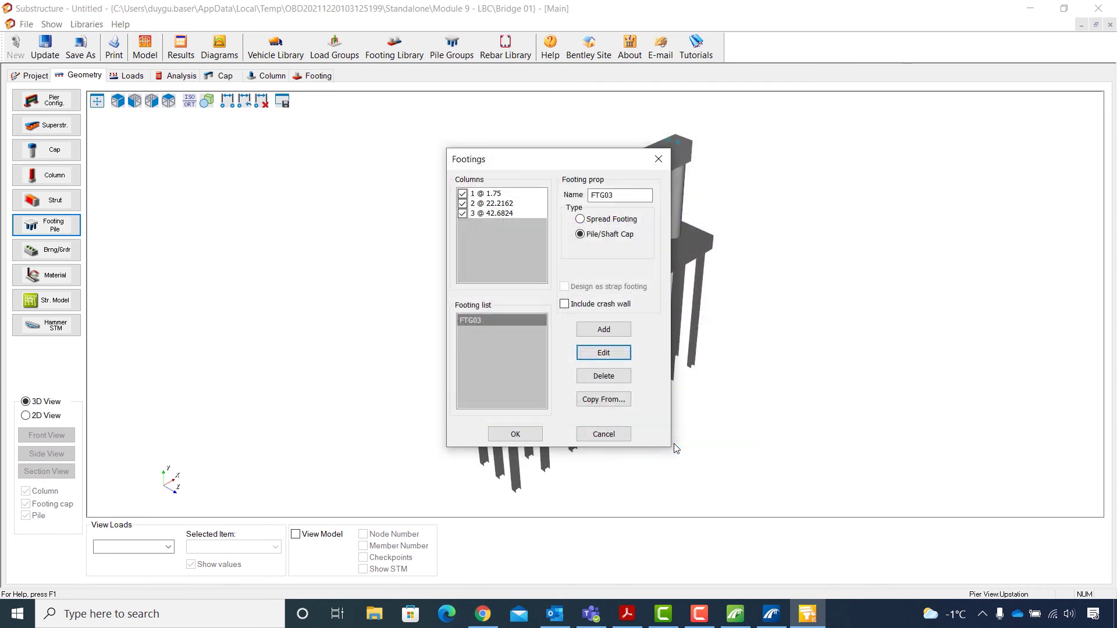
pyautogui.click(504, 435)
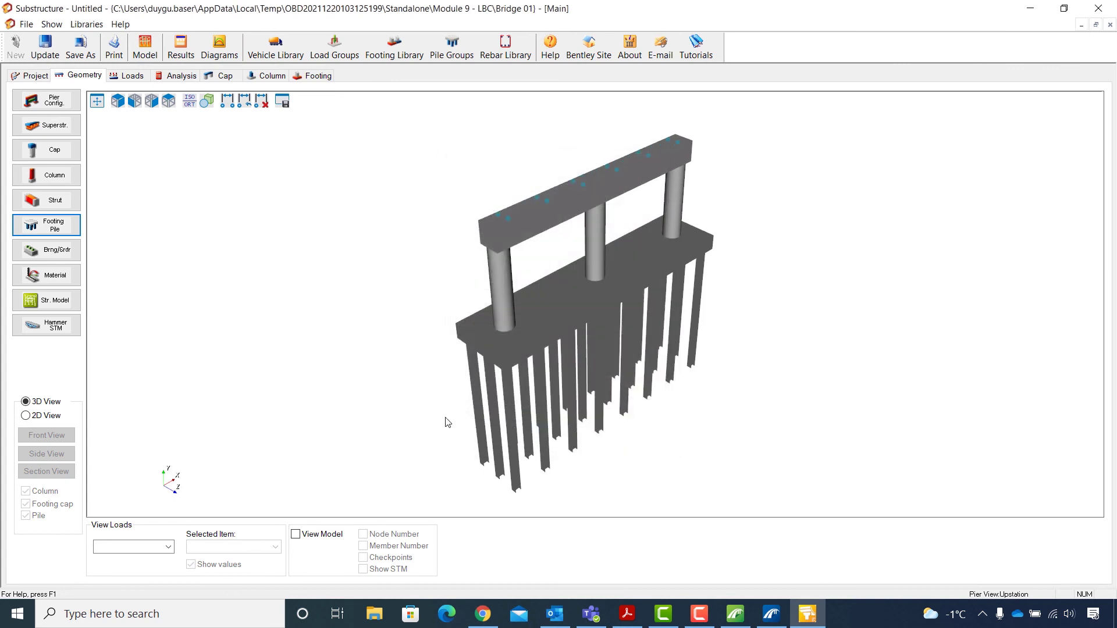
# Step: Review the updated combined footing design report for FTG03 against the entered pile capacities, and close the report
pyautogui.click(321, 77)
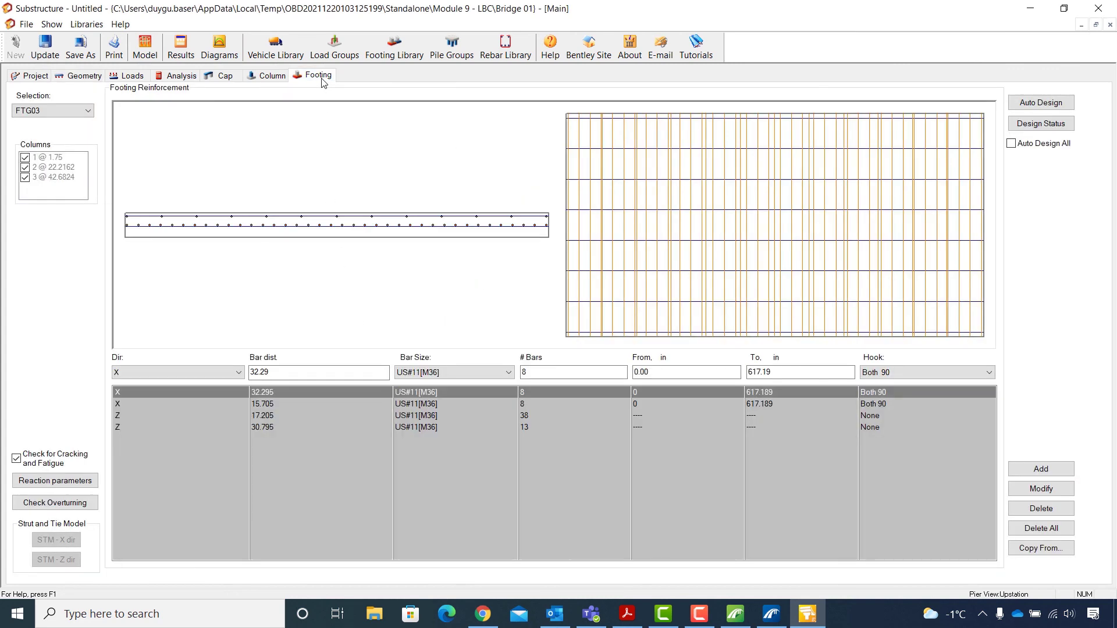
pyautogui.click(1053, 129)
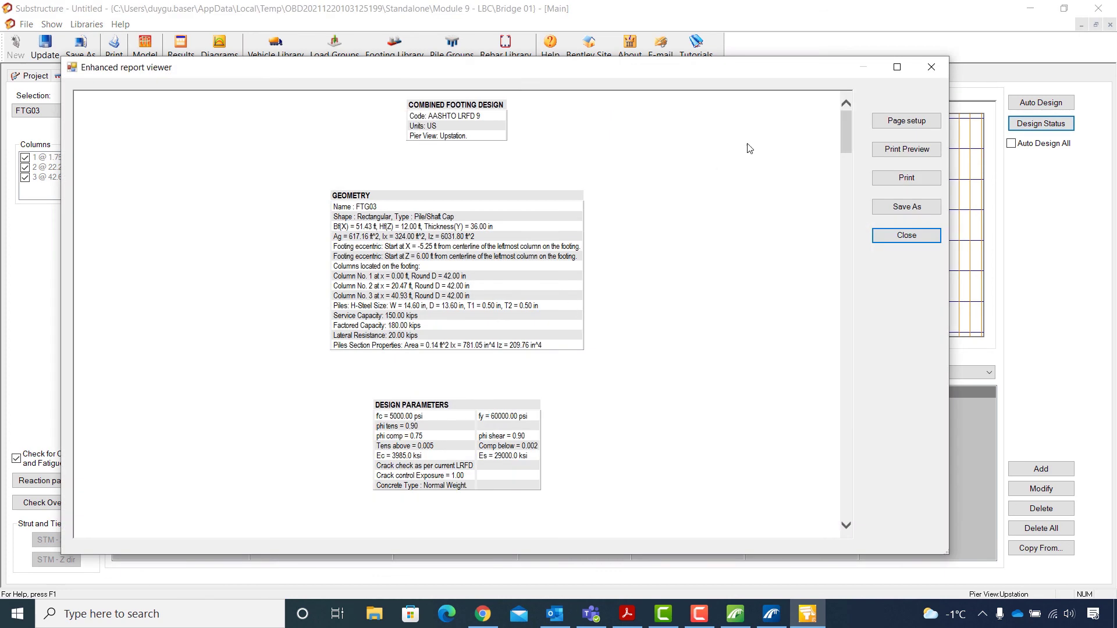
pyautogui.moveTo(846, 124); pyautogui.dragTo(851, 184)
pyautogui.click(921, 237)
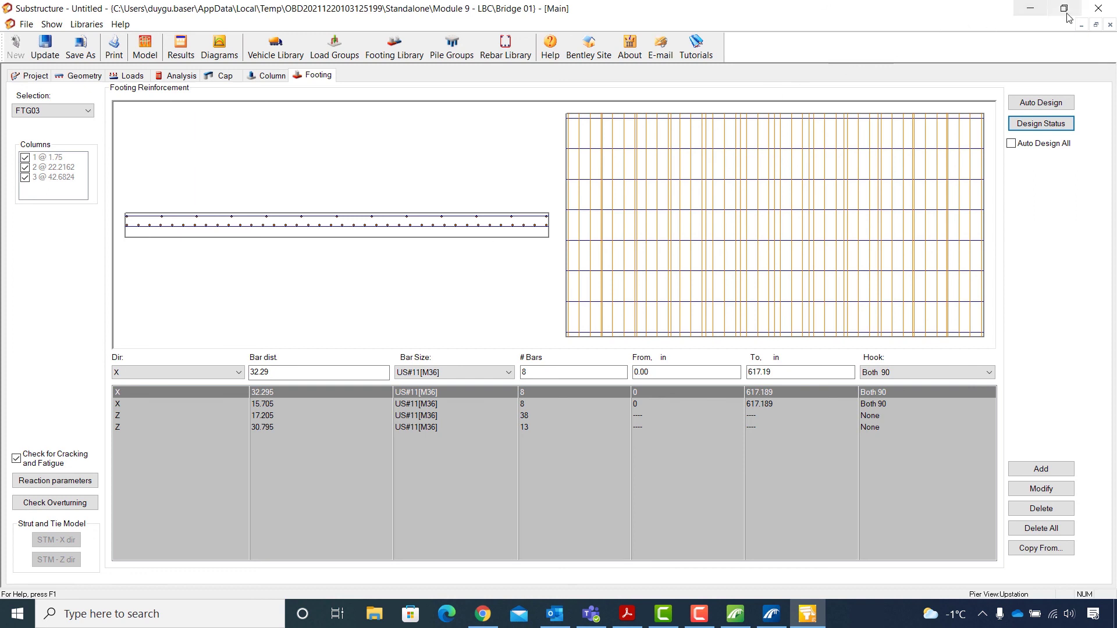
# Step: Close the Substructure module, updating the LEAP Bridge Concrete model without generating reports, and save Bridge 01.lbcx
pyautogui.click(1099, 9)
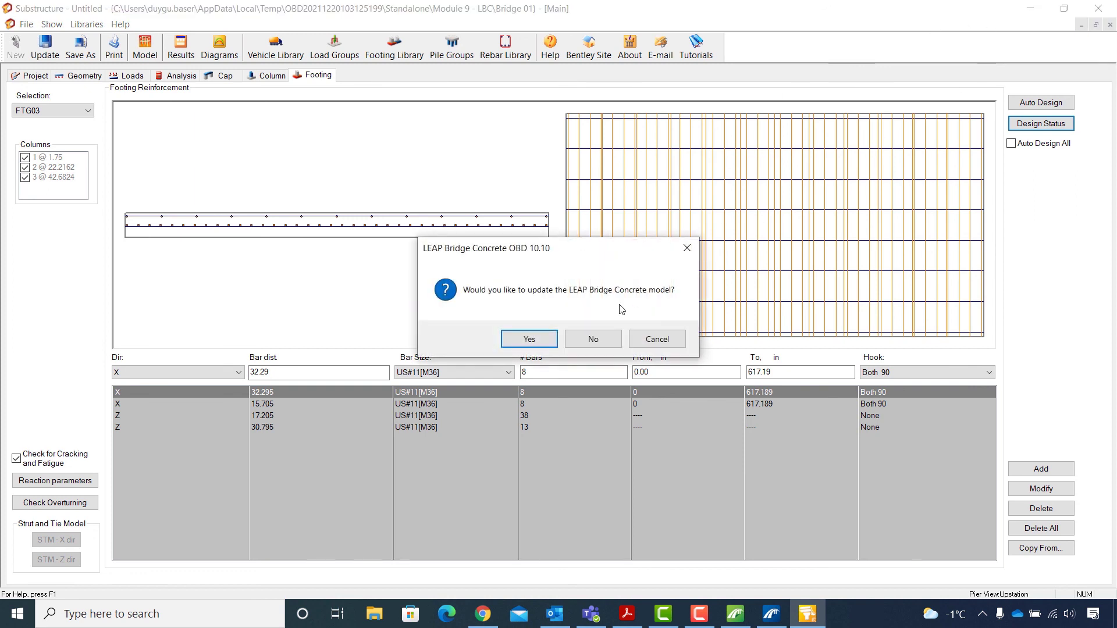
pyautogui.click(528, 340)
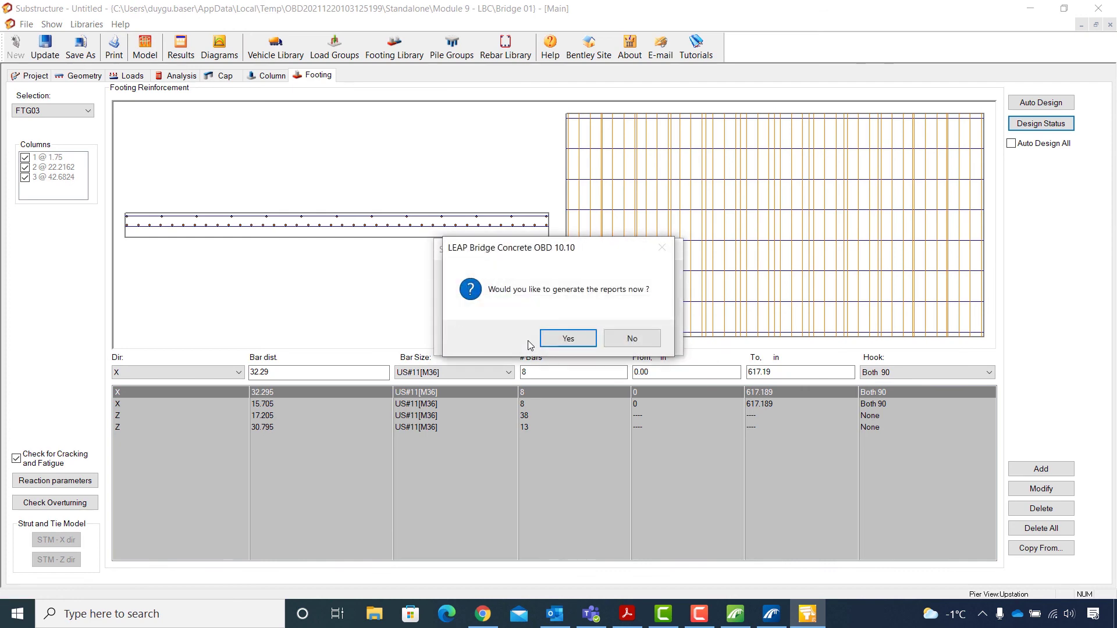
pyautogui.click(625, 340)
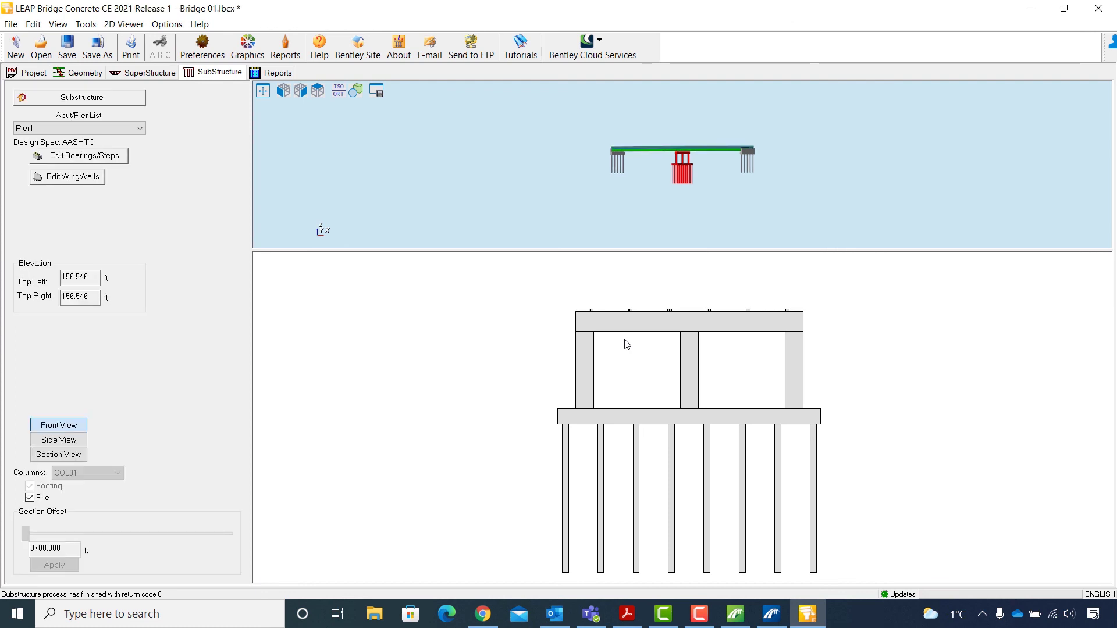
pyautogui.click(10, 23)
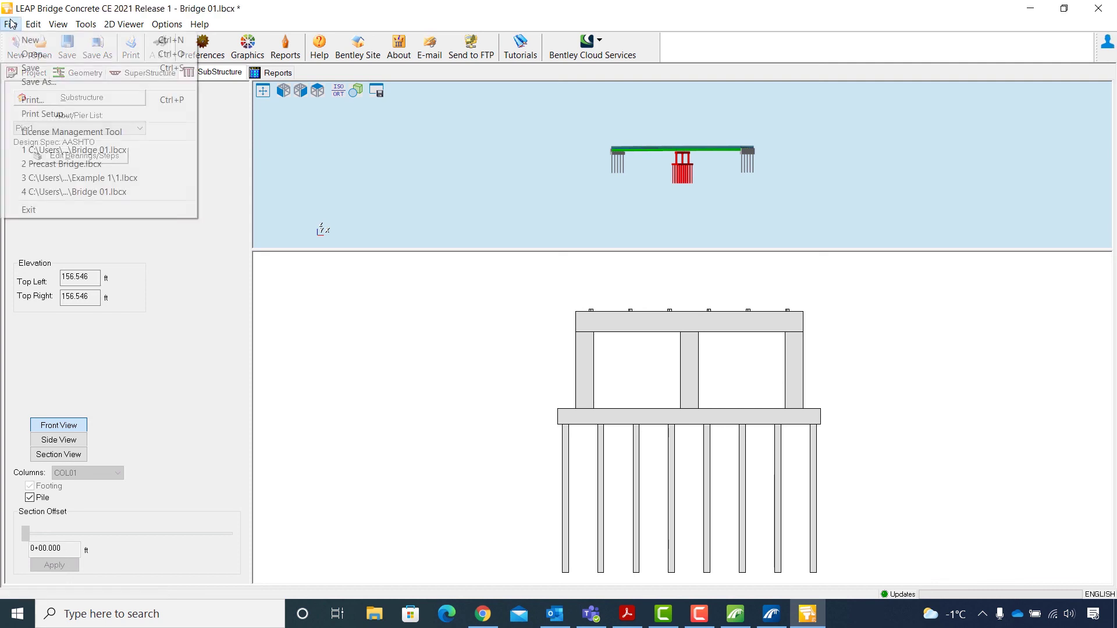
pyautogui.click(27, 69)
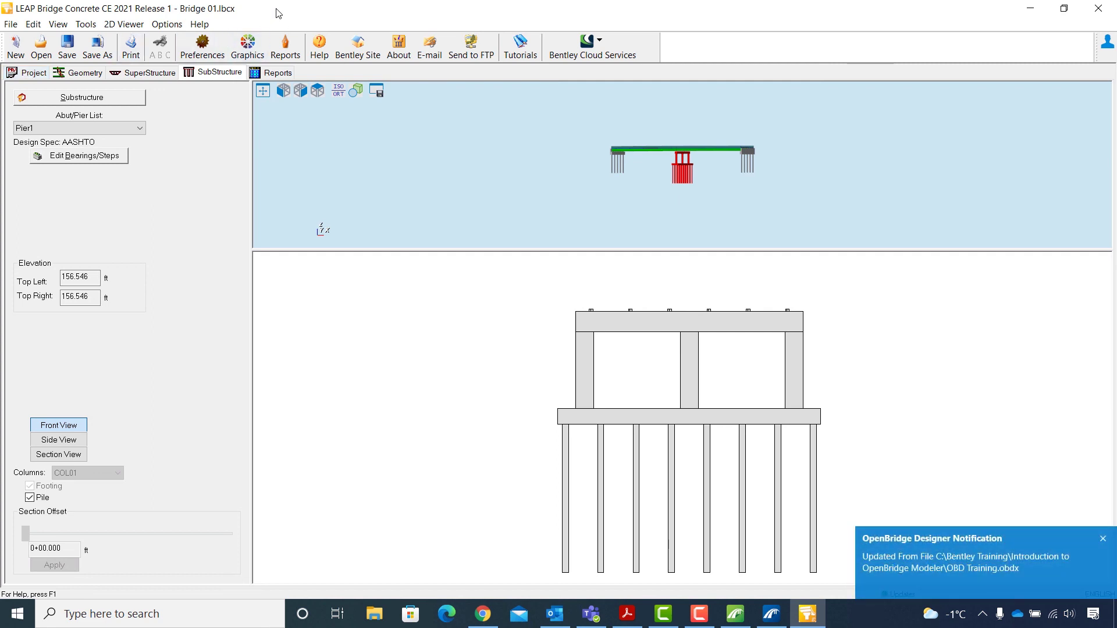
# Step: Send the pier design data to OBM as LBC2OBM Pier1.xml in the Module 9 (Interoperability) folder, and exit LEAP Bridge Concrete
pyautogui.click(86, 23)
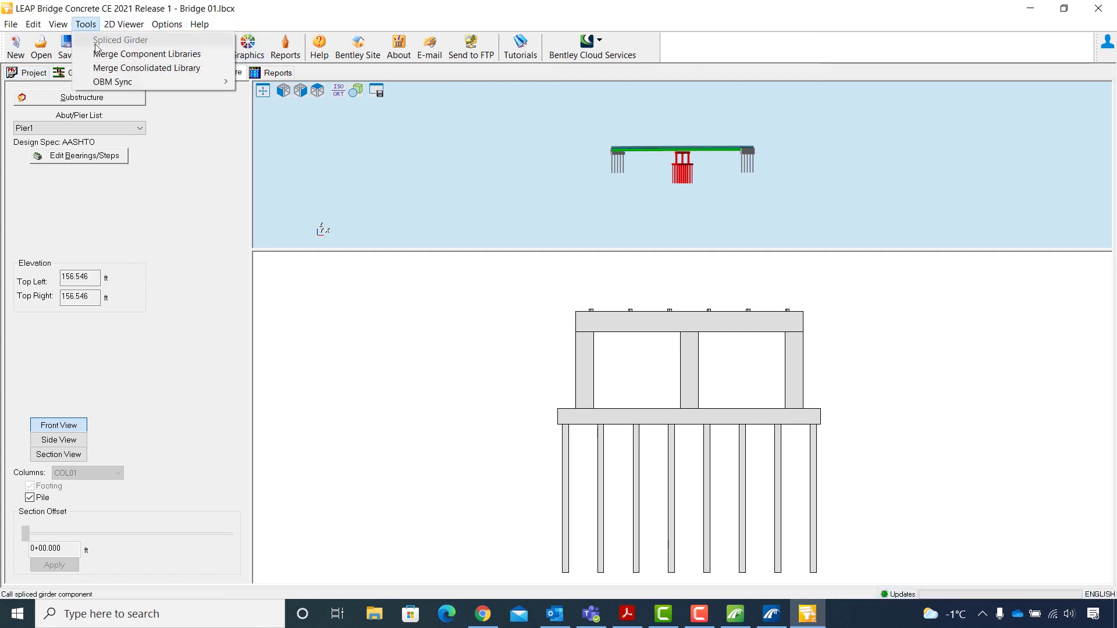
pyautogui.moveTo(102, 84)
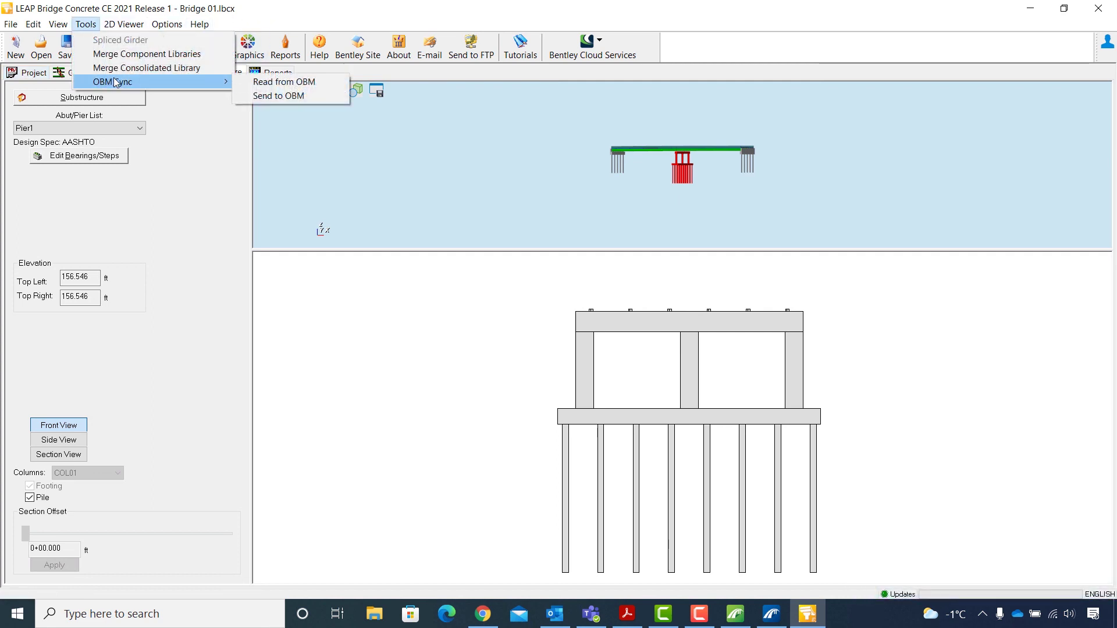
pyautogui.click(269, 96)
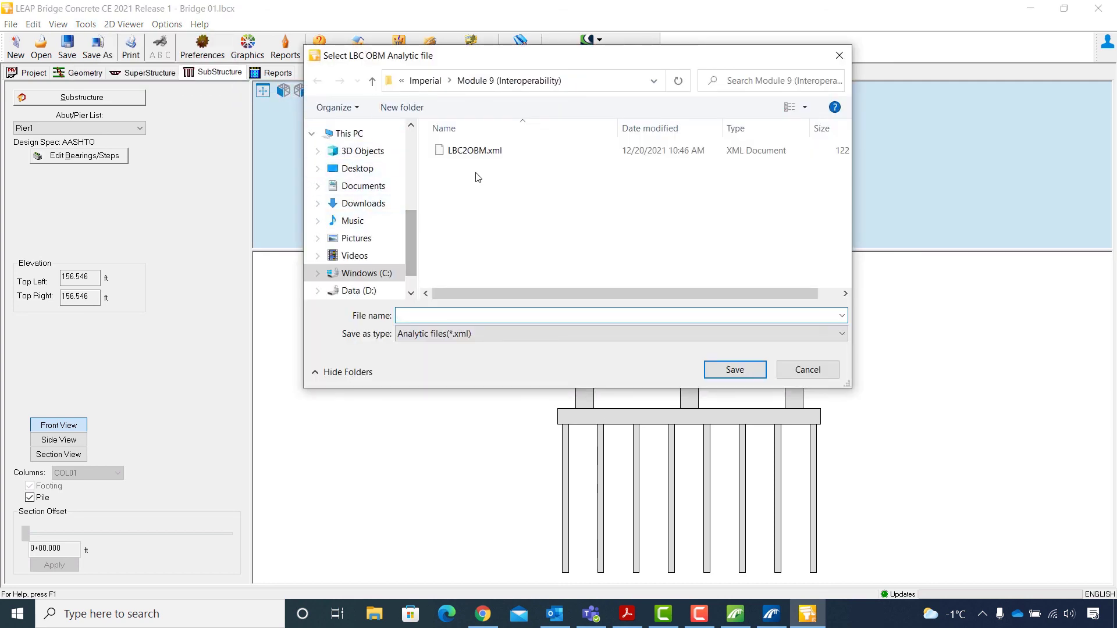
pyautogui.click(478, 151)
pyautogui.doubleClick(438, 315)
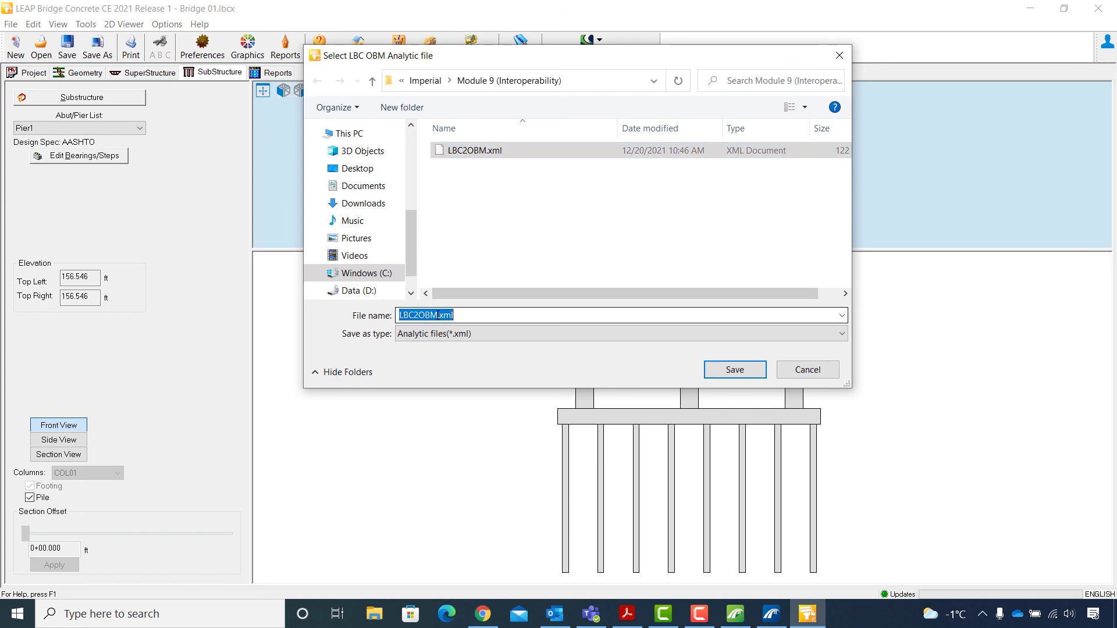
pyautogui.click(437, 315)
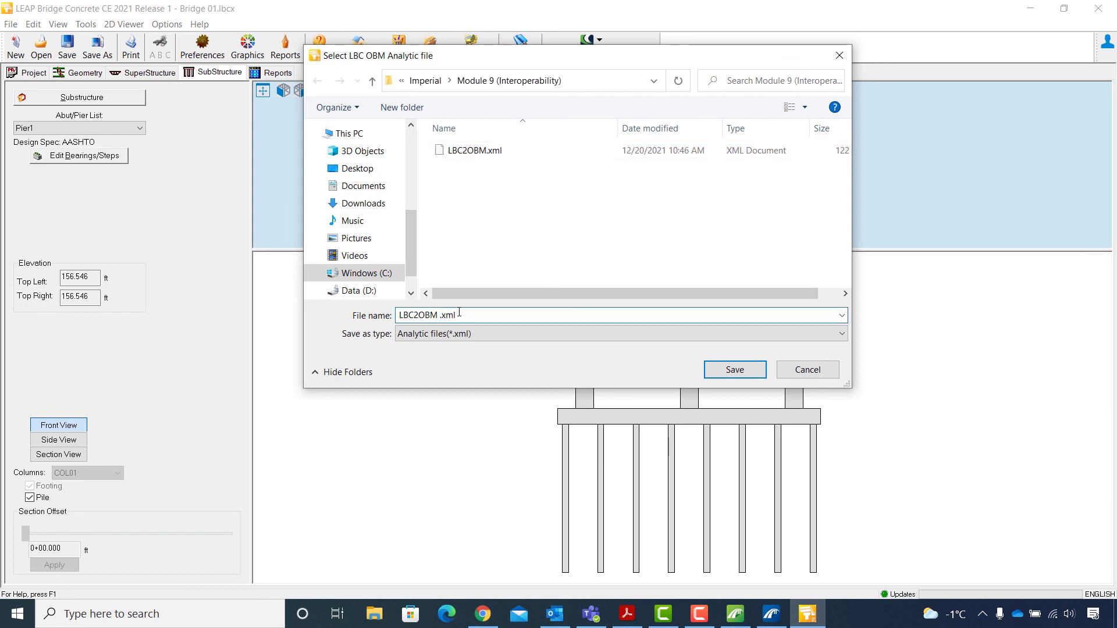
pyautogui.write('Pier1')
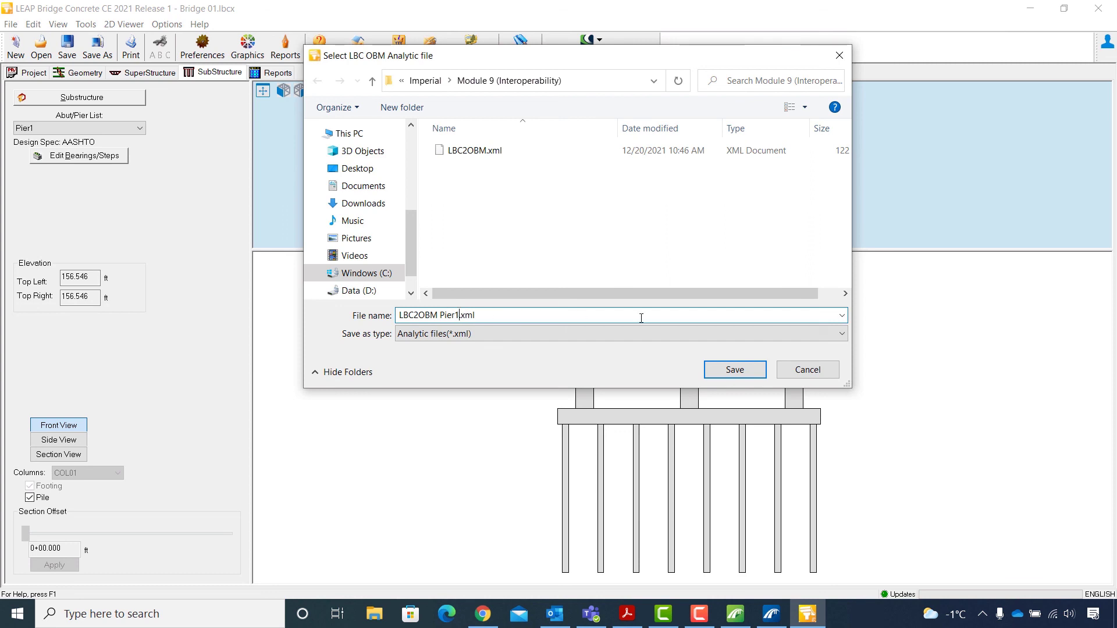
pyautogui.click(722, 370)
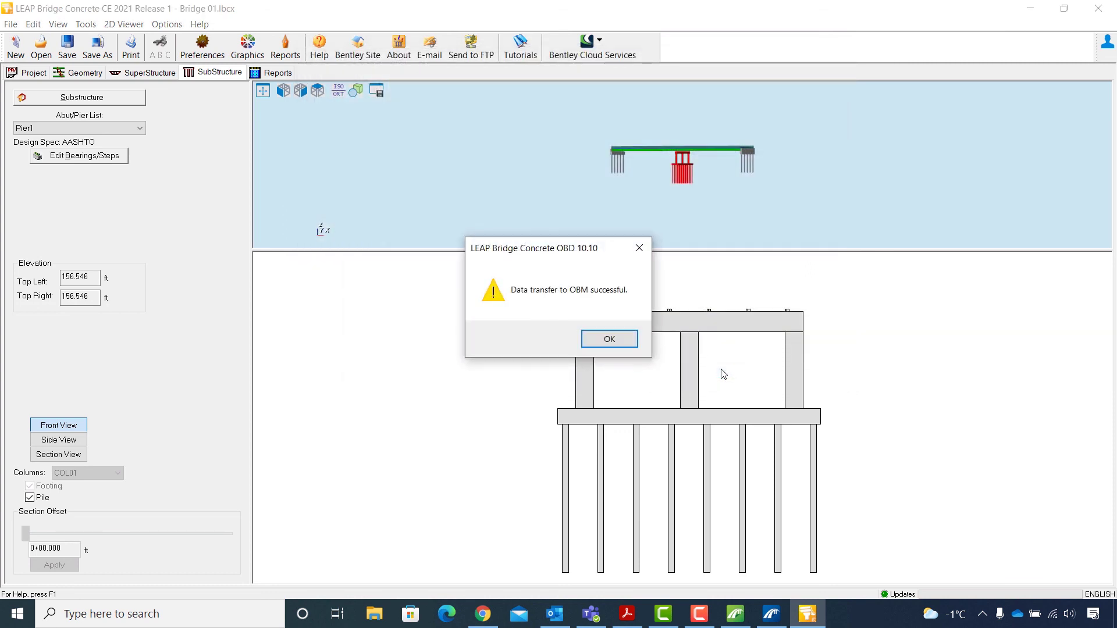
pyautogui.click(608, 342)
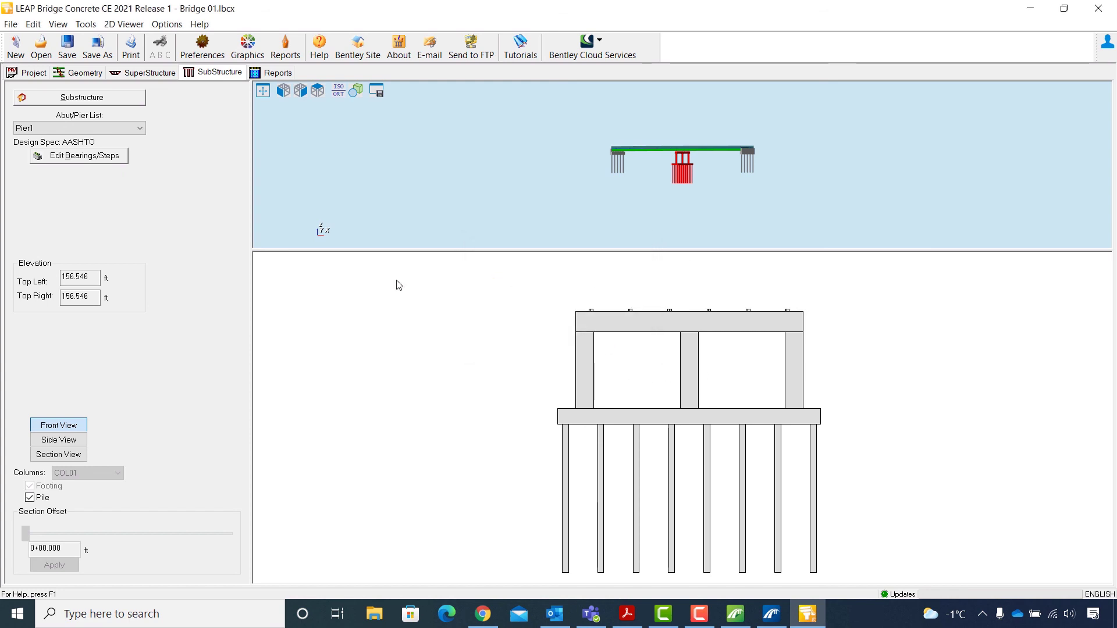
pyautogui.click(17, 27)
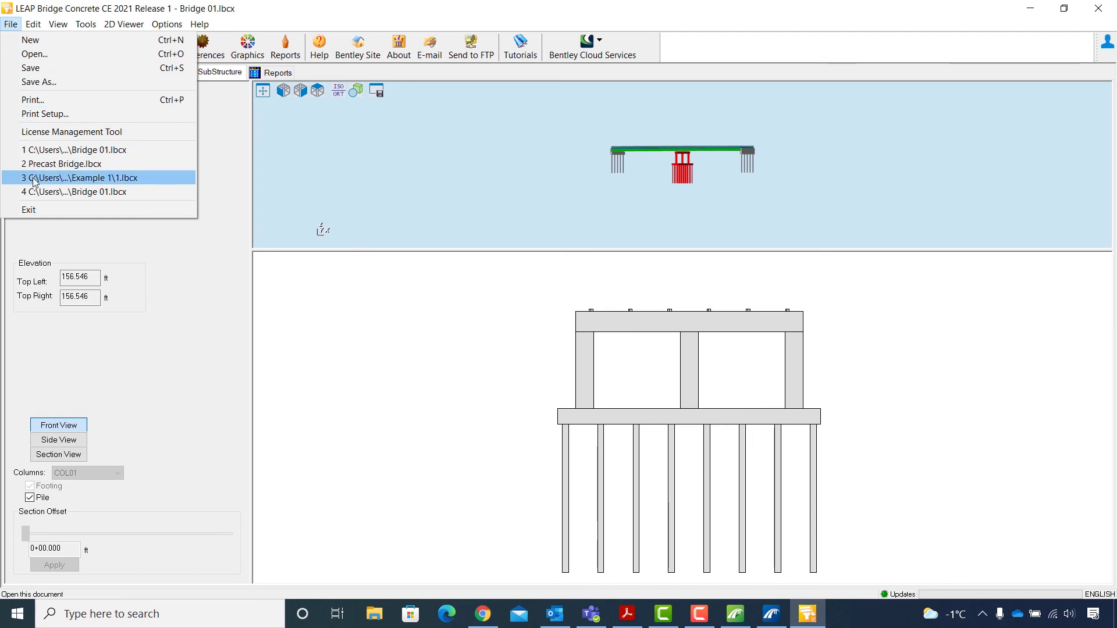
pyautogui.click(33, 209)
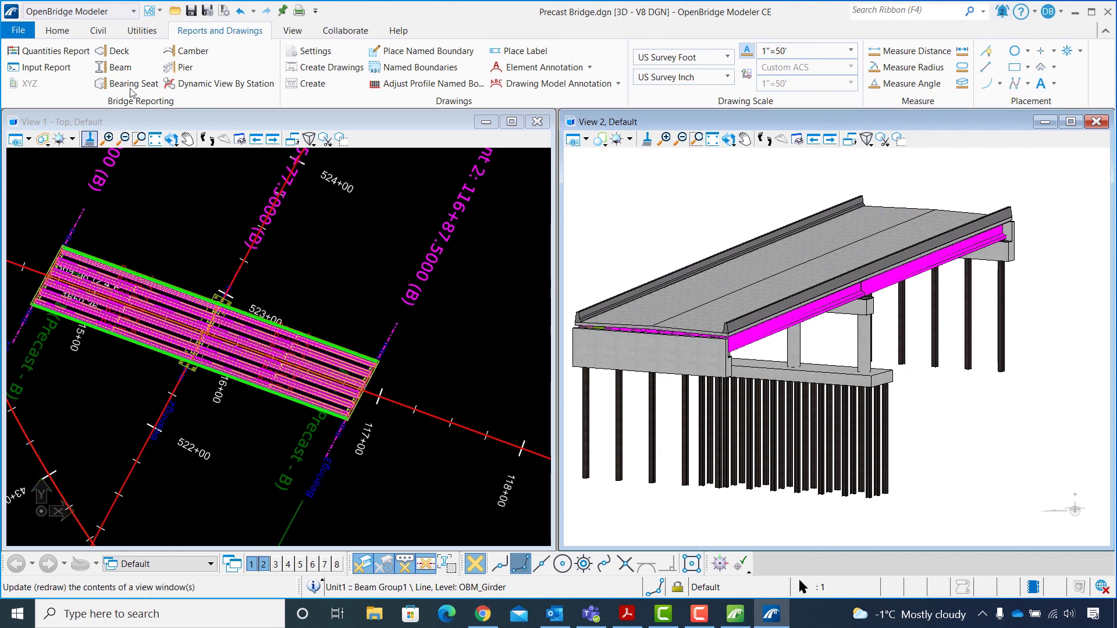
# Step: In OpenBridge Modeler, update the LEAP Bridge Concrete analytics from LBC2OBM Pier1.xml, accepting all changes with Import/Update Rebars enabled
pyautogui.click(151, 34)
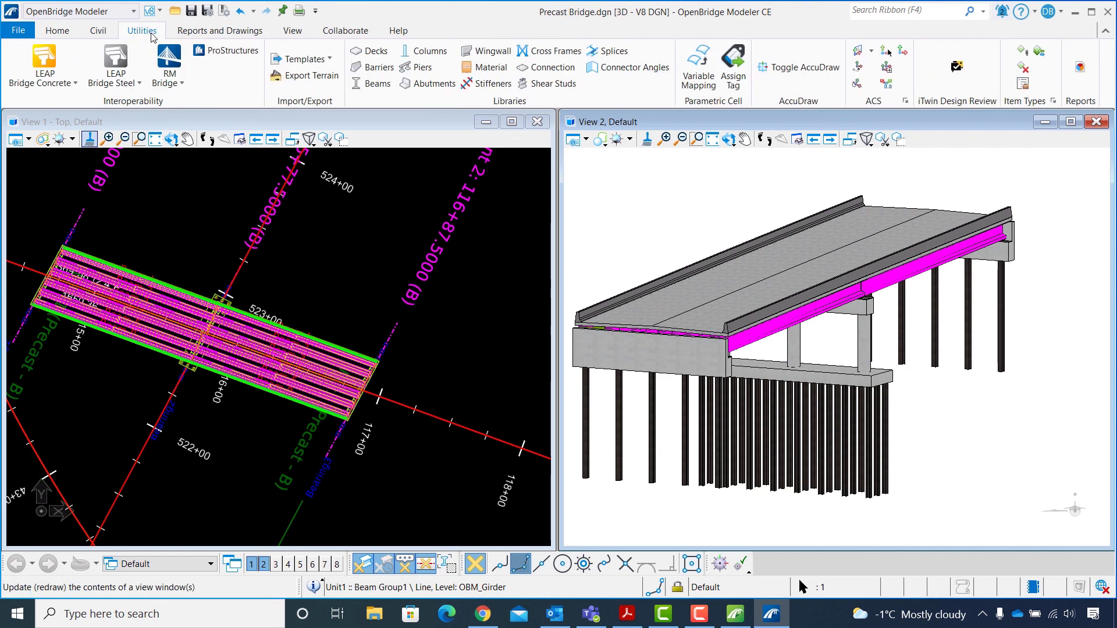
pyautogui.click(64, 85)
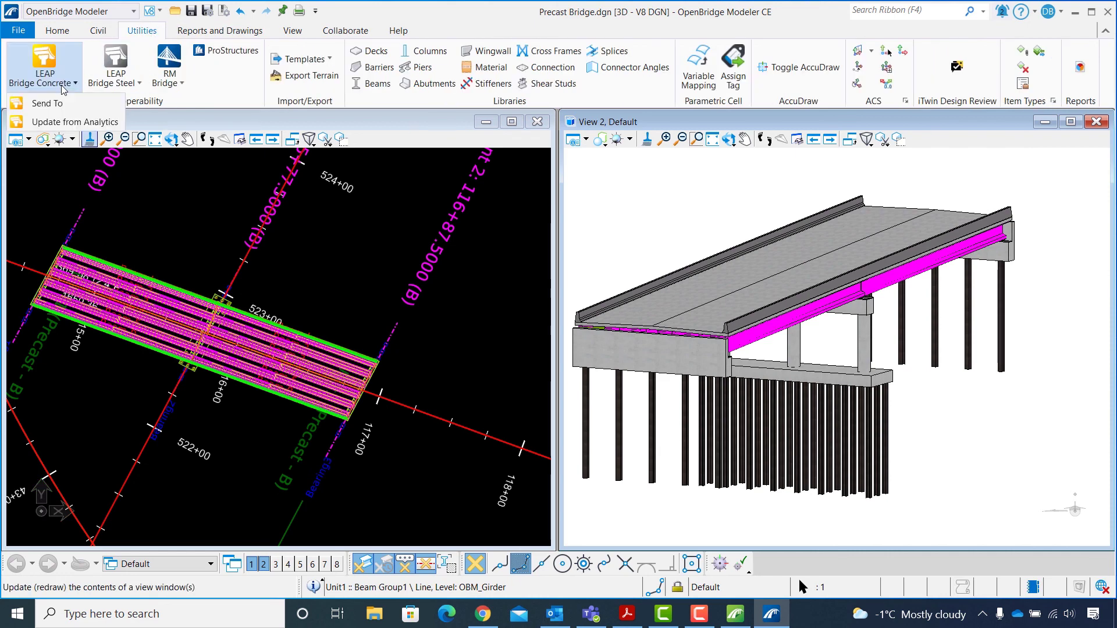
pyautogui.click(67, 122)
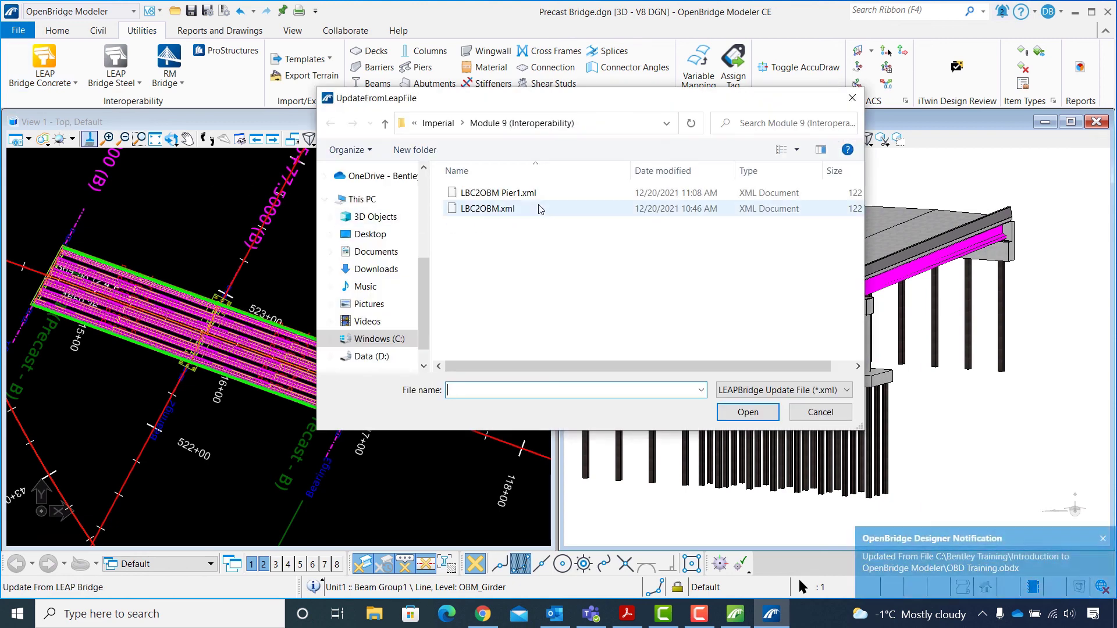
pyautogui.click(546, 197)
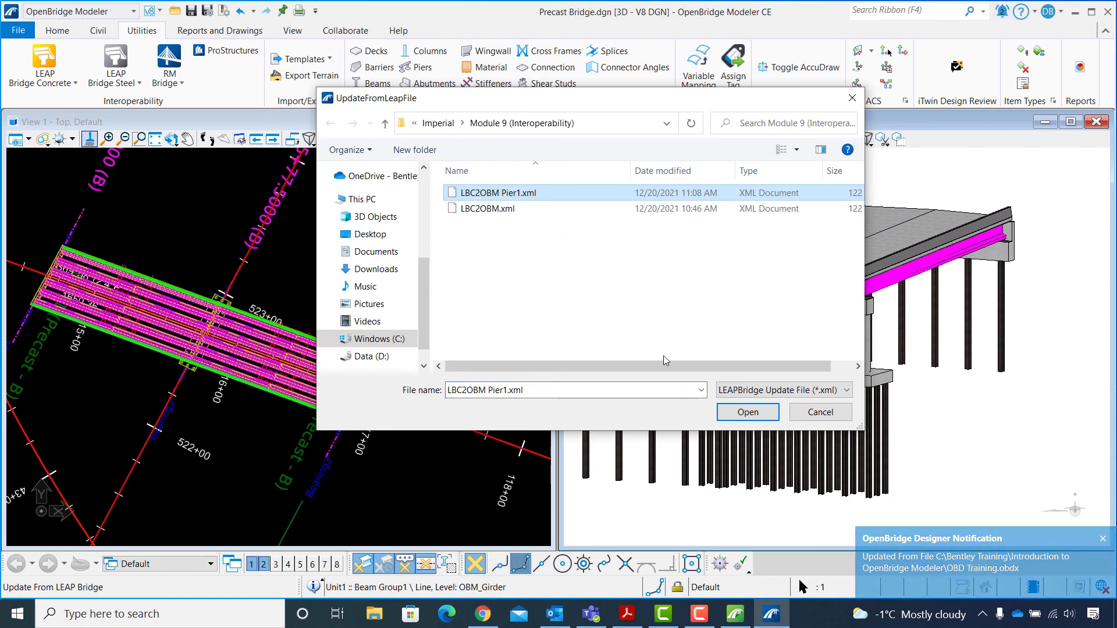
pyautogui.click(747, 413)
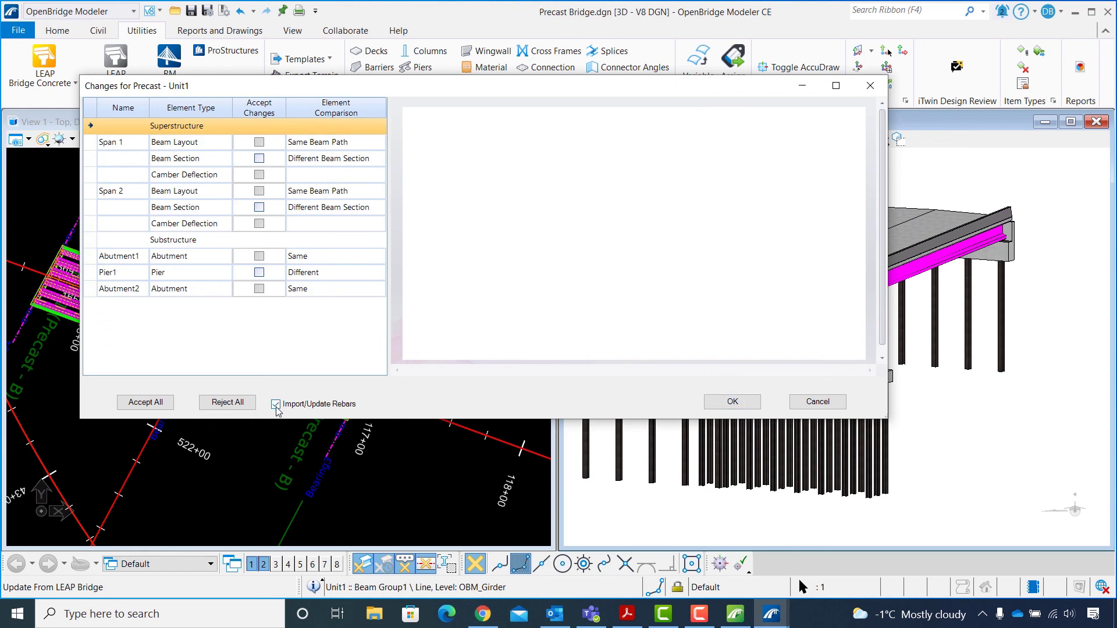
pyautogui.click(142, 408)
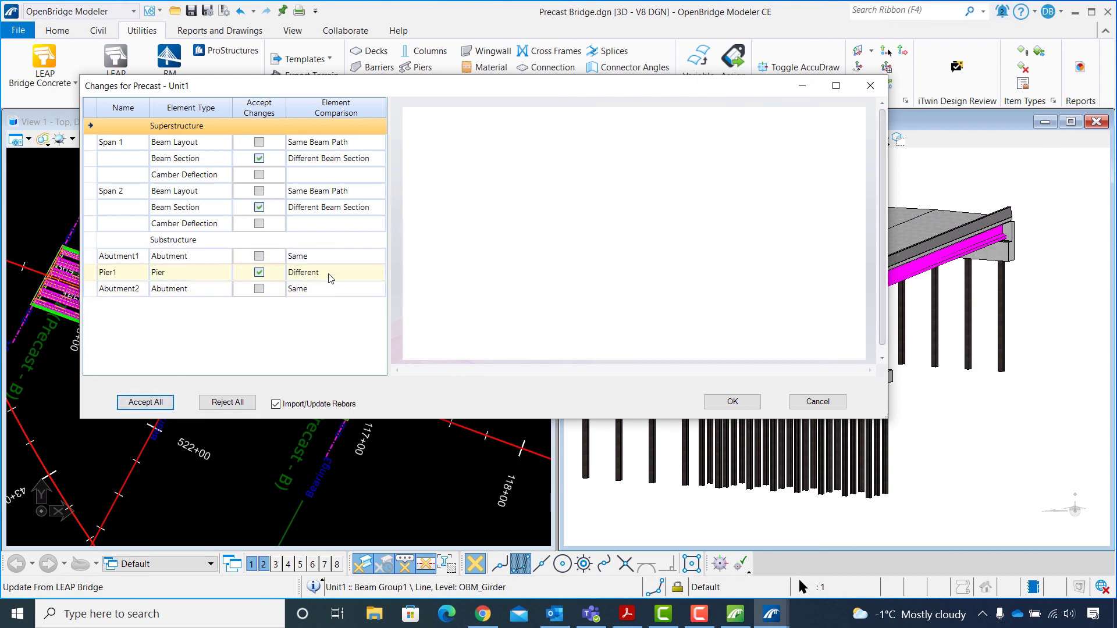
pyautogui.click(735, 405)
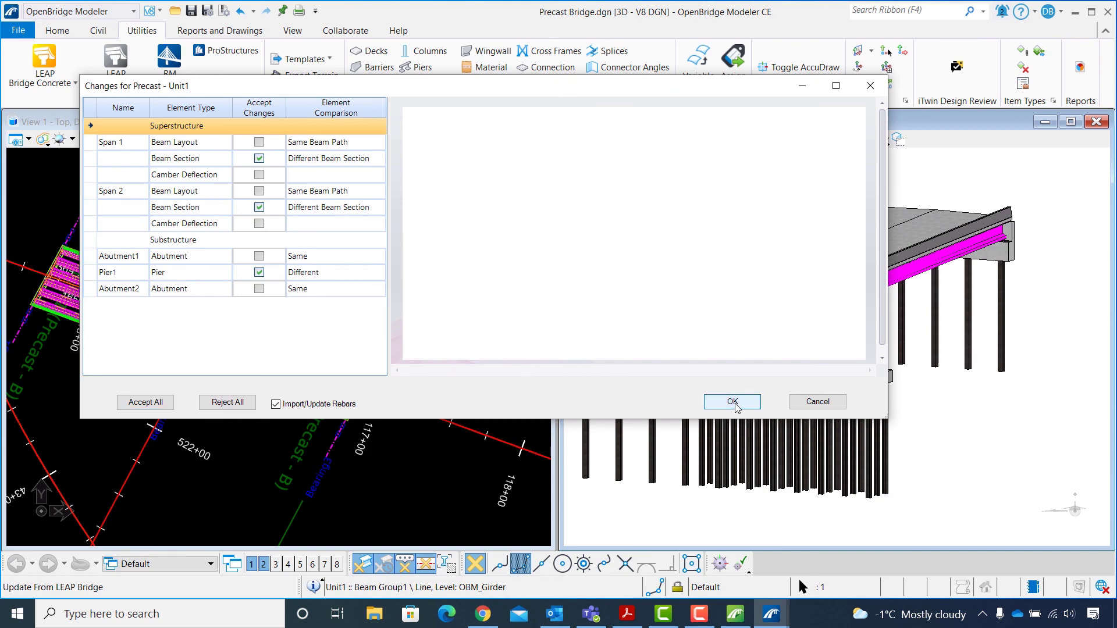